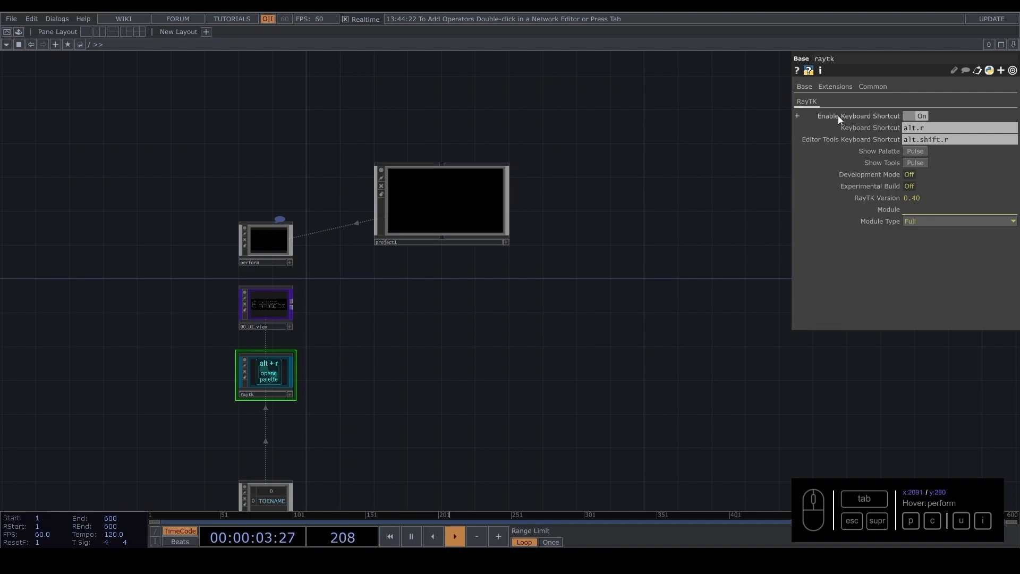
Step: Set the raytk component's palette keyboard shortcut to shift.r
click(920, 129)
drag(919, 127, 893, 127)
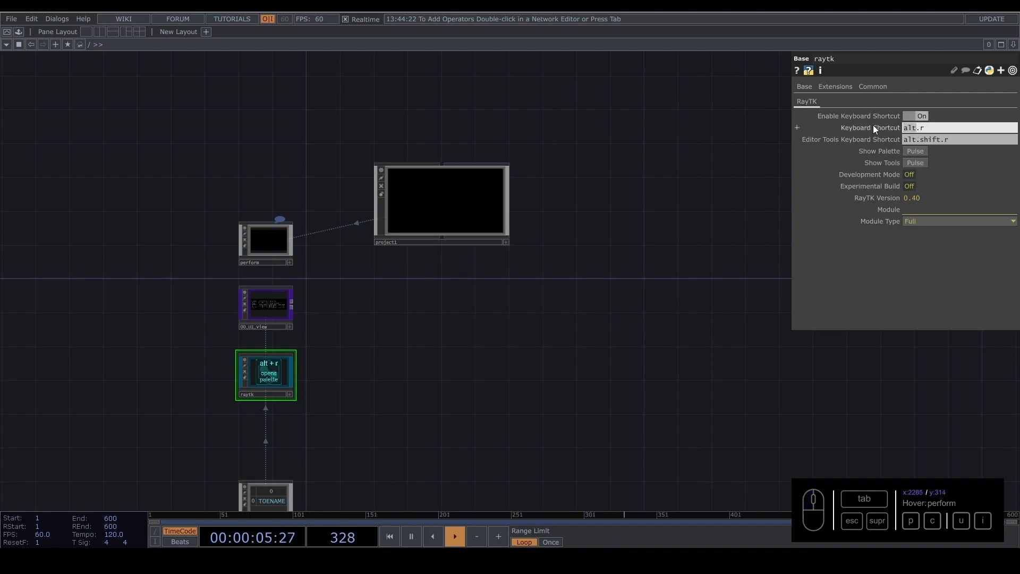
text(shift)
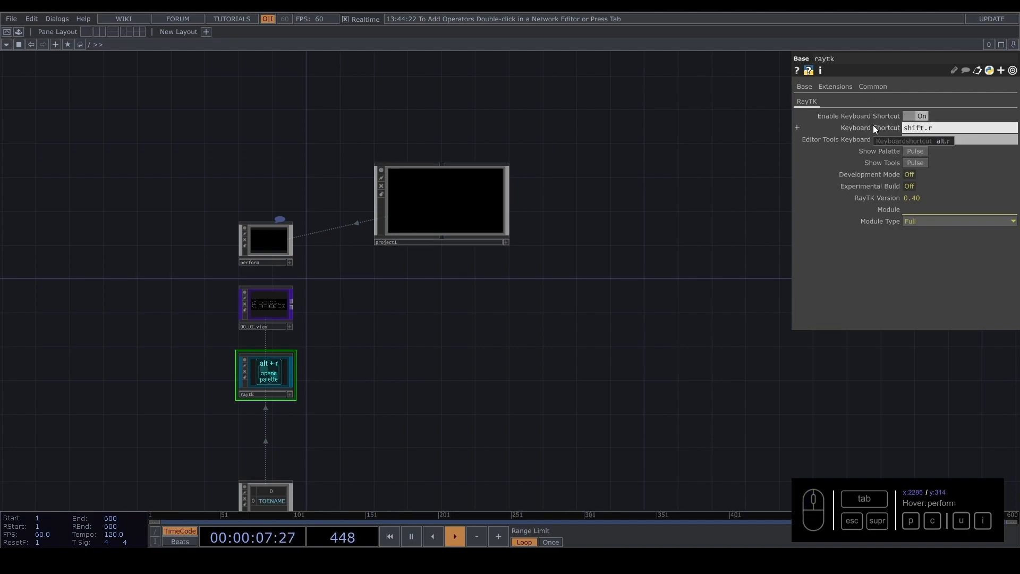
Step: Set the raytk component's editor tools keyboard shortcut to ctrl.shift.r
drag(918, 139, 882, 139)
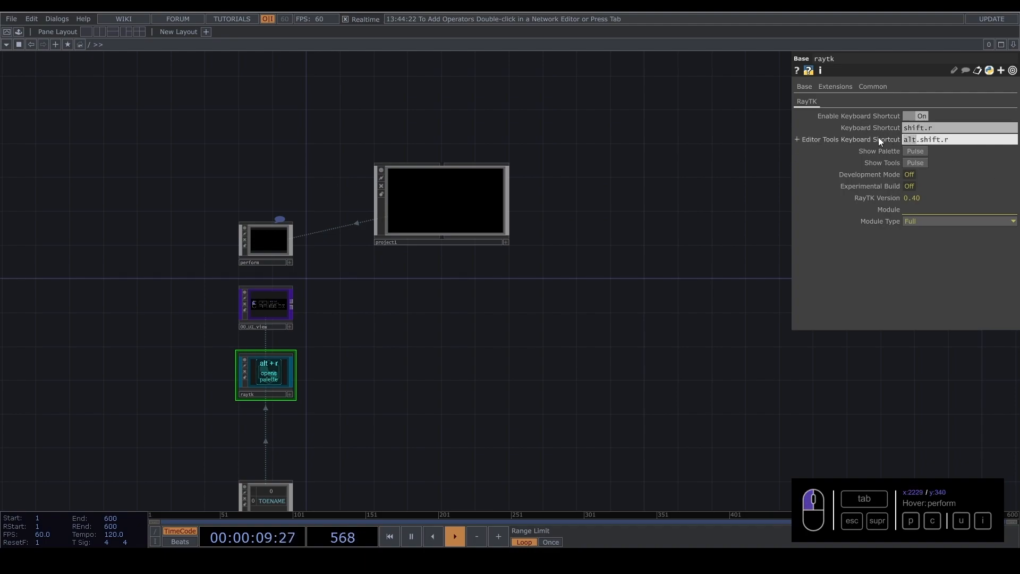
text(shift)
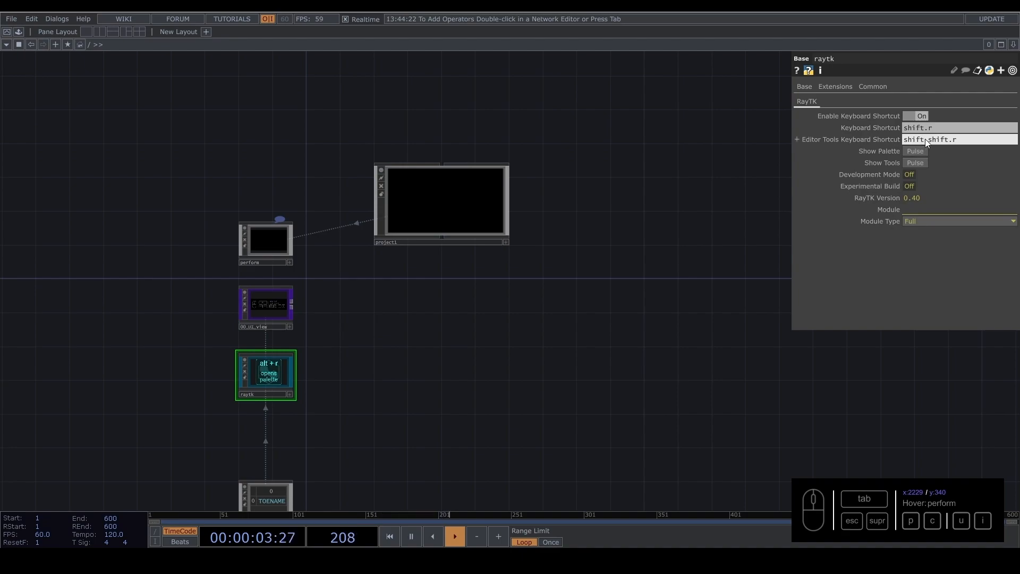
key(BackSpace)
key(BackSpace)
key(BackSpace)
key(BackSpace)
key(BackSpace)
text(ctrl)
key(Return)
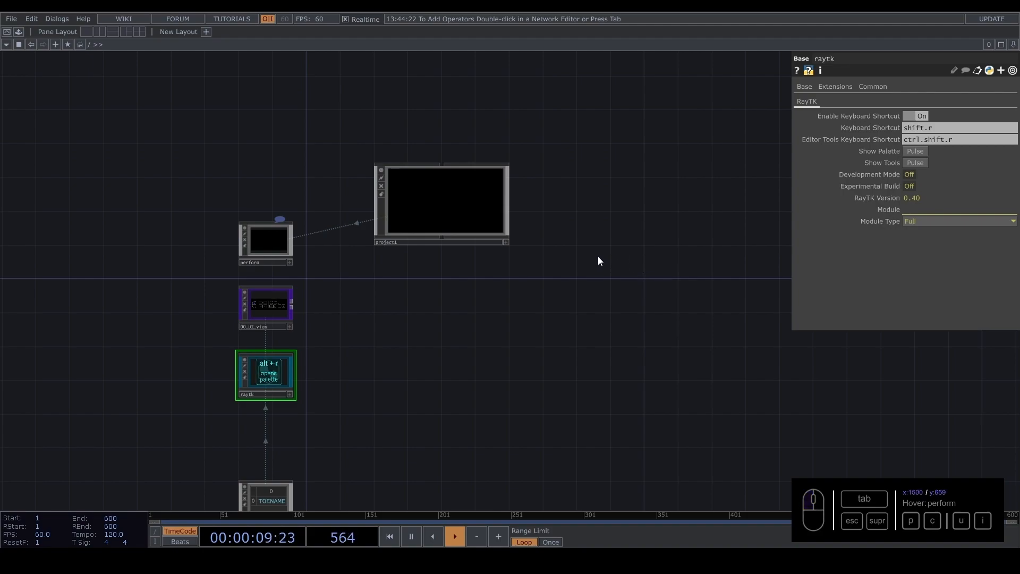
Step: Test both new RayTK assignments by opening and dismissing the operator palette and the editor tools menu
key(shift+r)
click(695, 108)
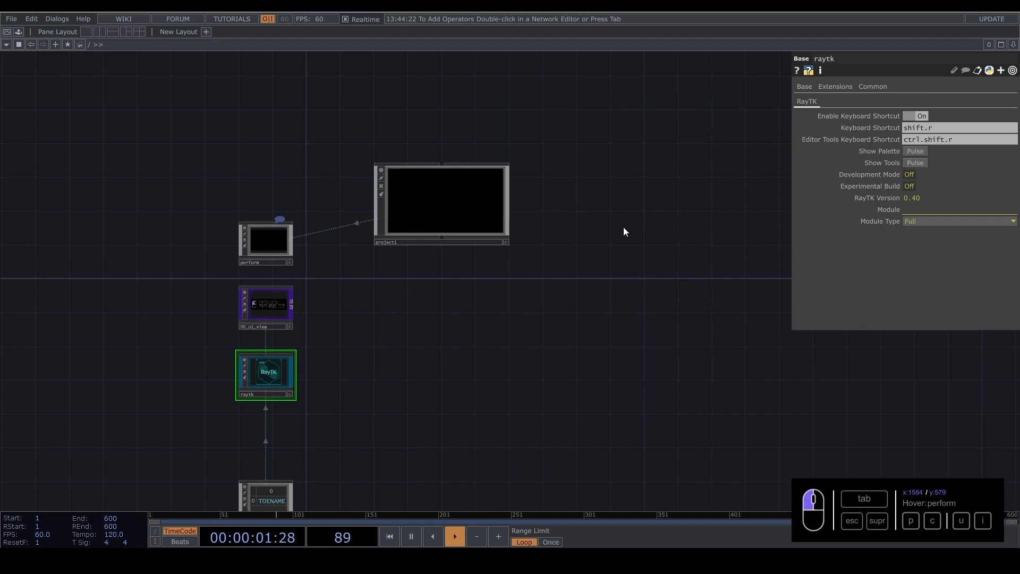
key(ctrl+shift+r)
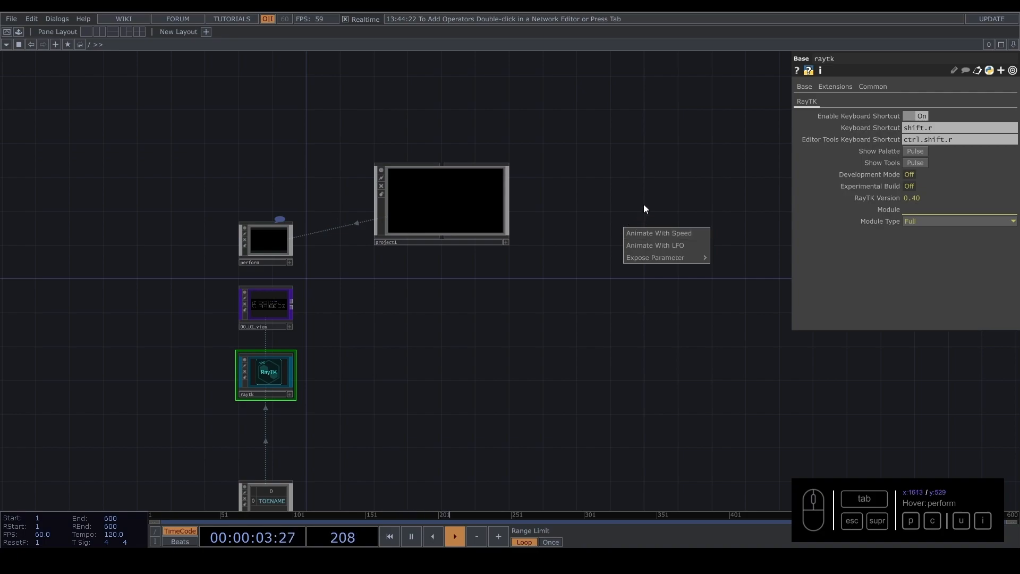
key(Escape)
Step: Enter the project1 container's network
click(455, 186)
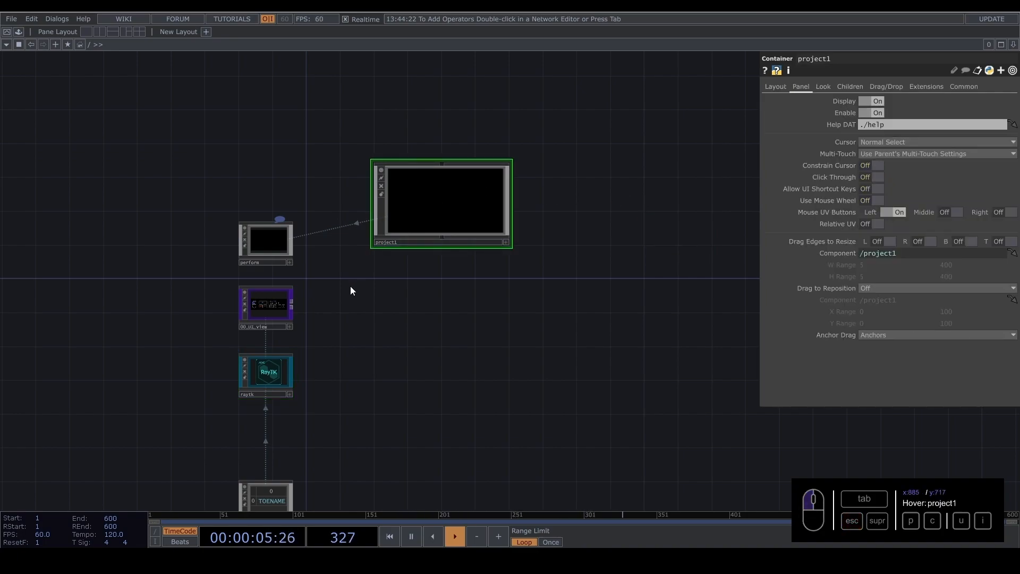
scroll(276, 353, up, 3)
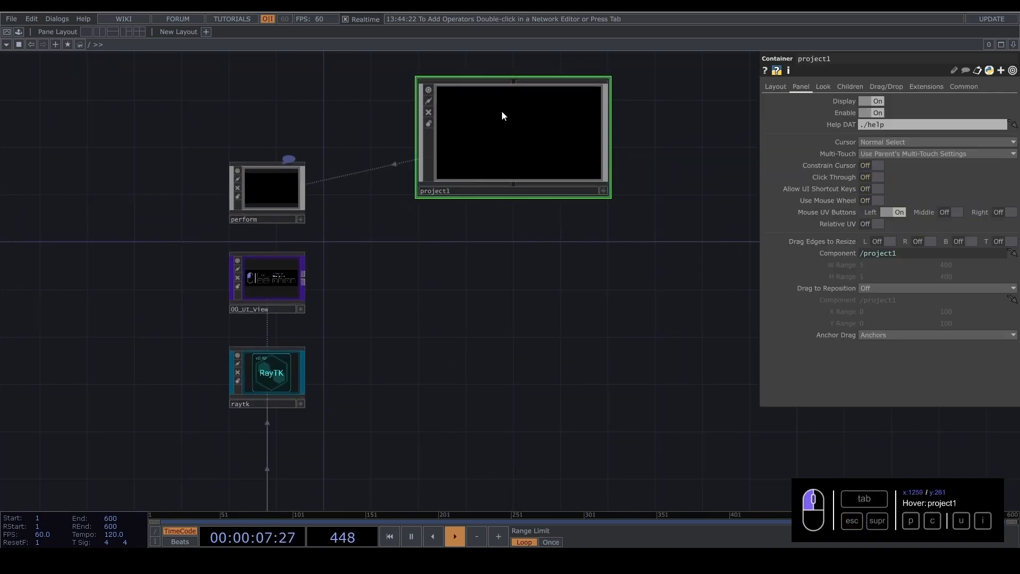
key(i)
scroll(555, 365, down, 3)
drag(664, 400, 345, 187)
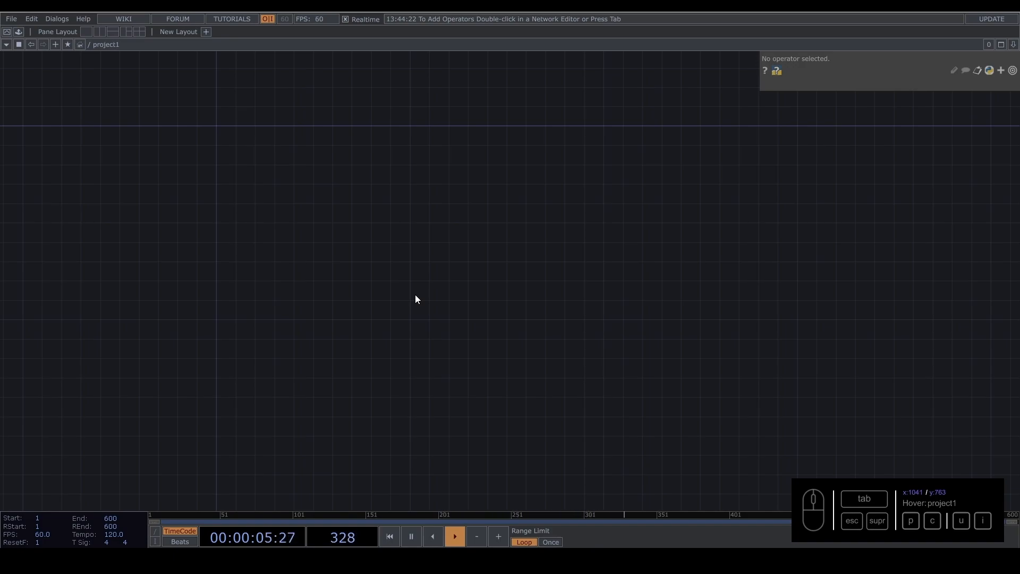
scroll(460, 313, up, 3)
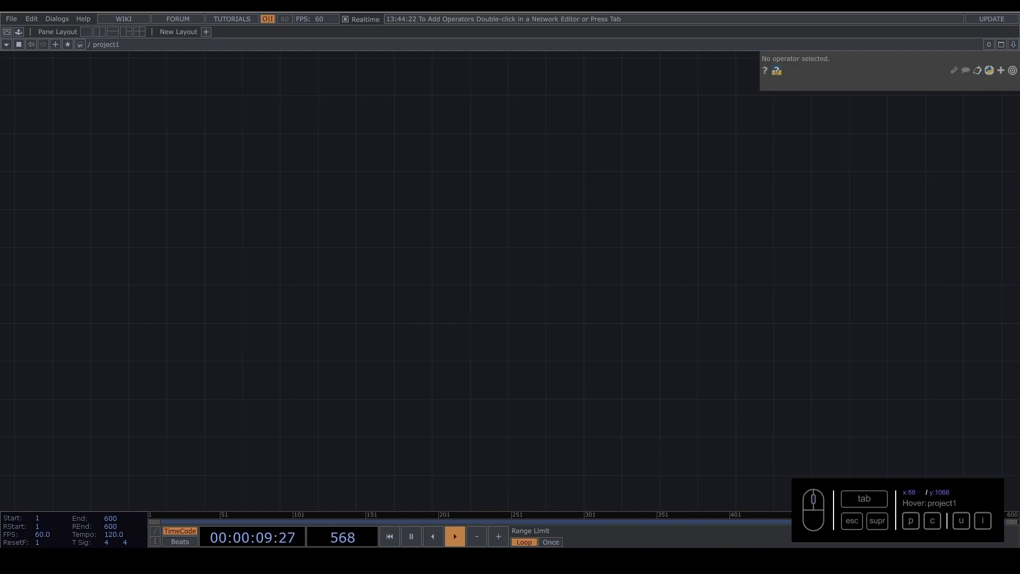
Step: Find boxSdf in the RayTK palette and place it in the project1 network
click(499, 287)
key(alt+r)
scroll(492, 291, down, 20)
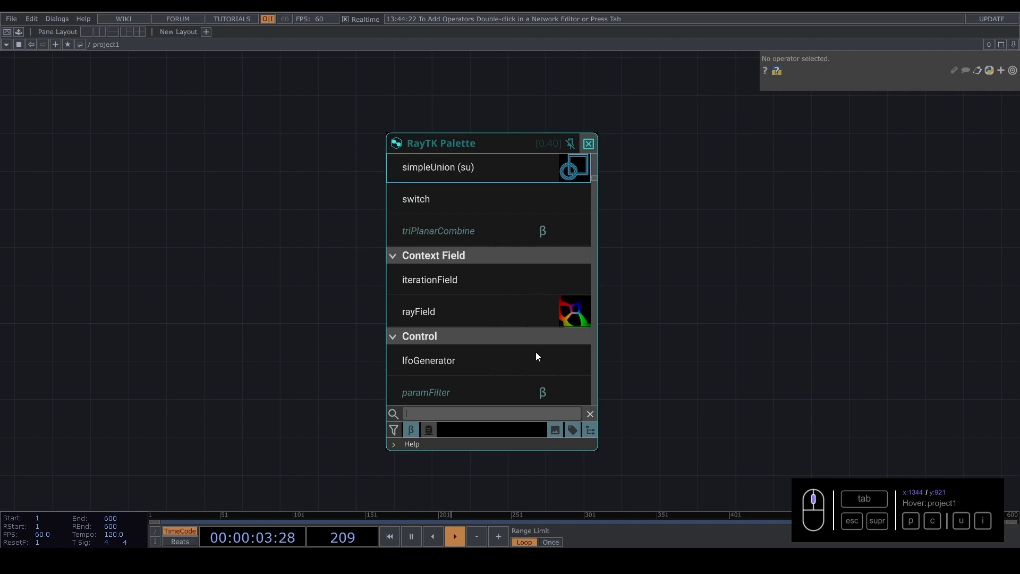
click(443, 413)
text(box)
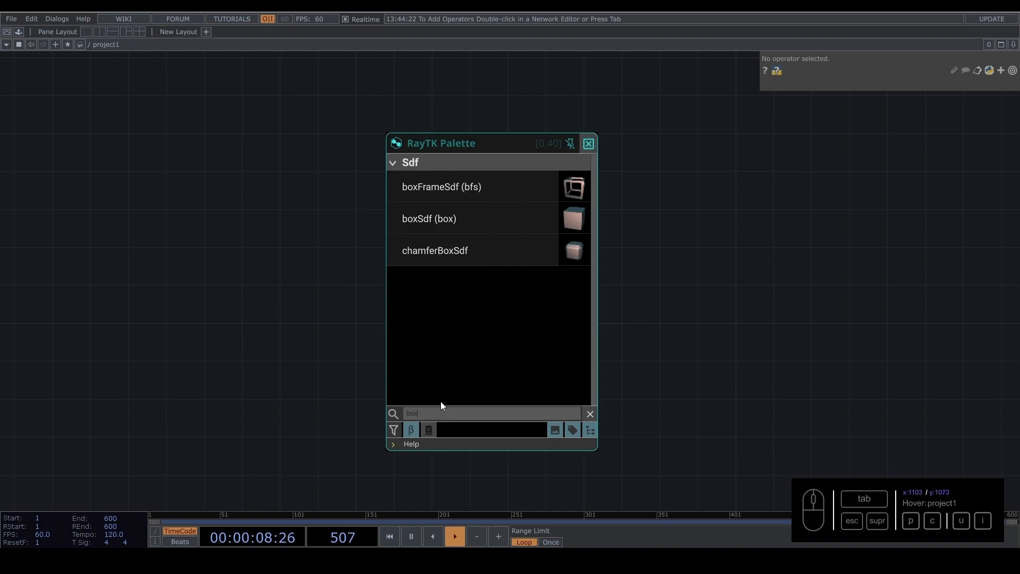
click(469, 218)
click(520, 285)
scroll(553, 289, up, 3)
drag(553, 289, 387, 311)
scroll(357, 331, down, 8)
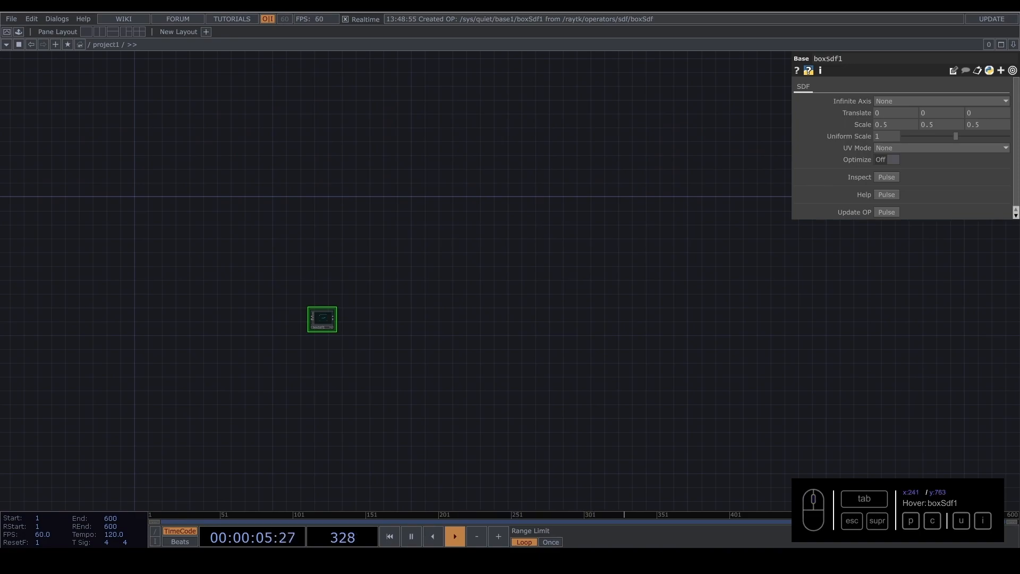
Step: Add a raymarchRender3D operator from the RayTK palette beside boxSdf1 and connect boxSdf1's output to its first input
click(391, 341)
scroll(392, 344, up, 6)
click(261, 268)
key(Tab)
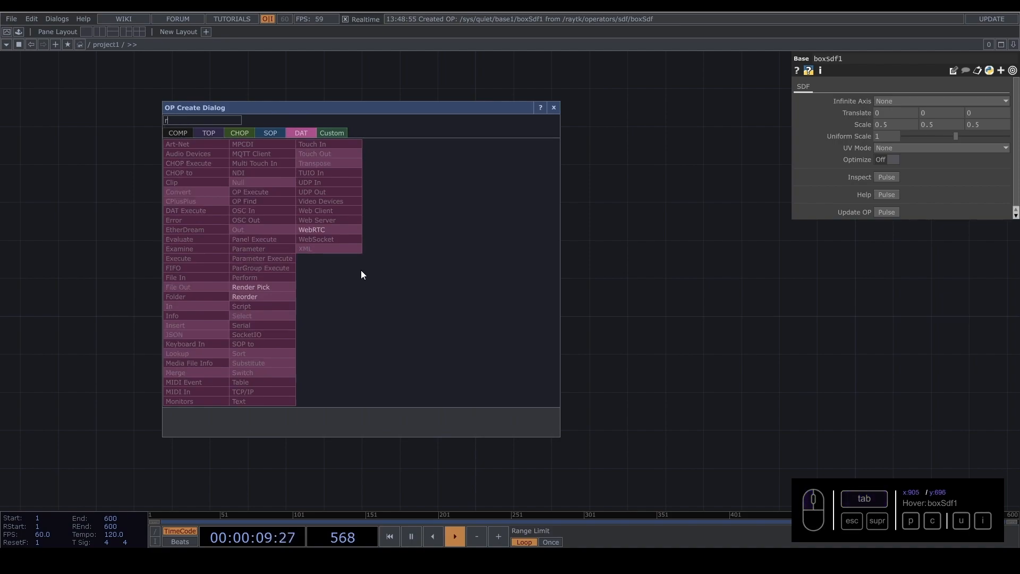
key(Escape)
key(alt+r)
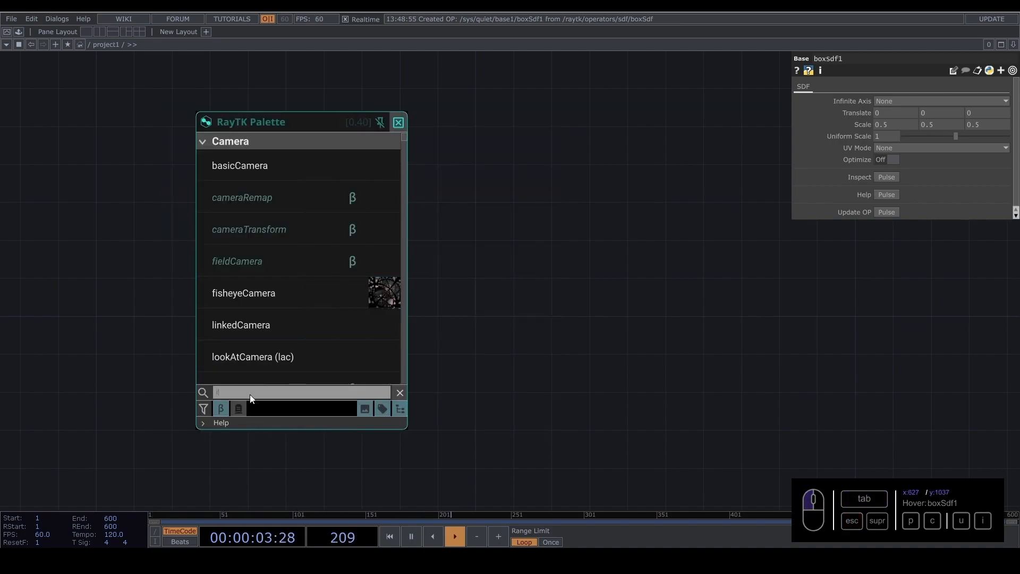
text(ray)
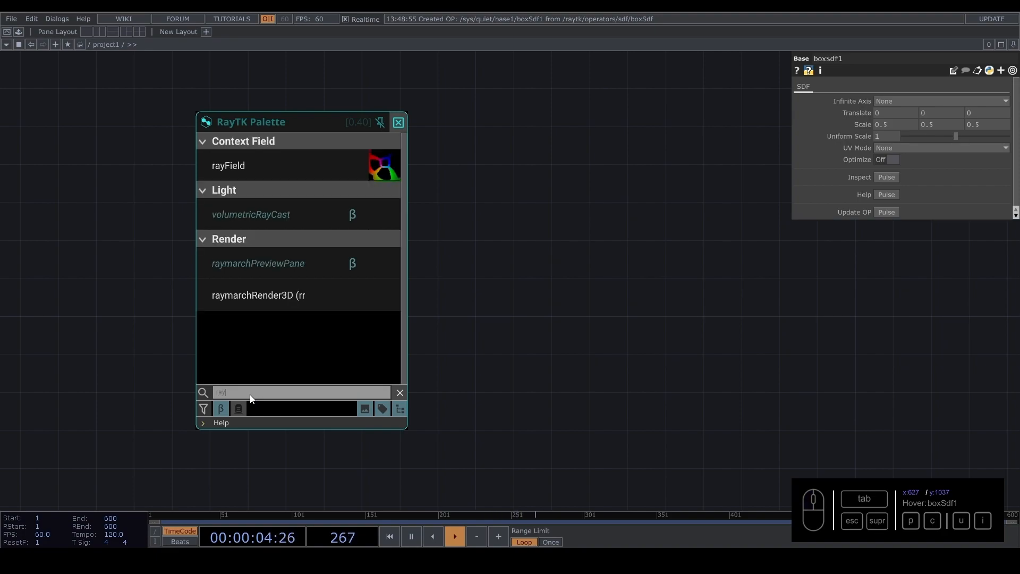
click(247, 301)
click(340, 273)
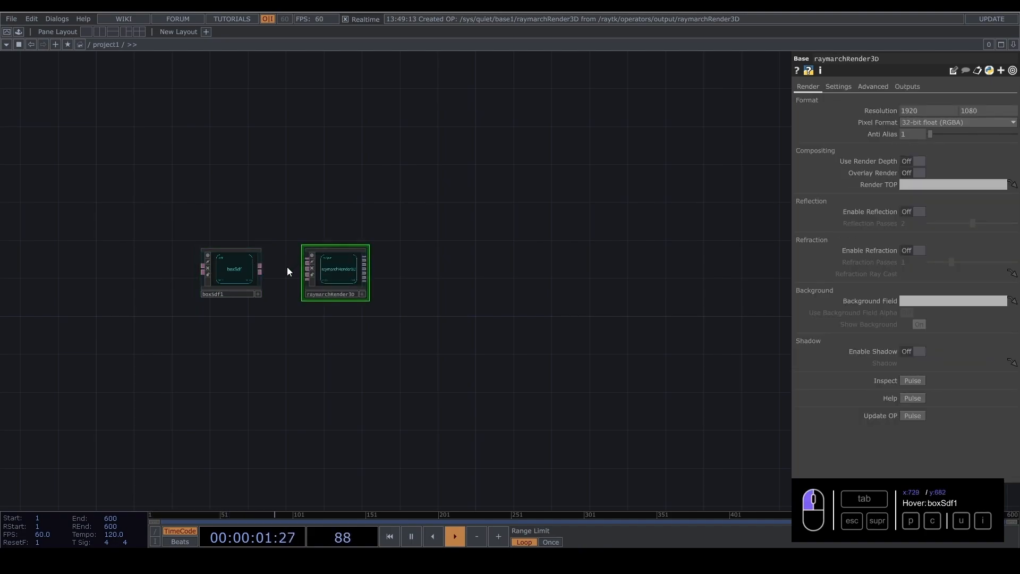
click(260, 270)
click(301, 257)
Step: Add a Null TOP connected to the first output of raymarchRender3D
click(365, 260)
key(Tab)
text(nu)
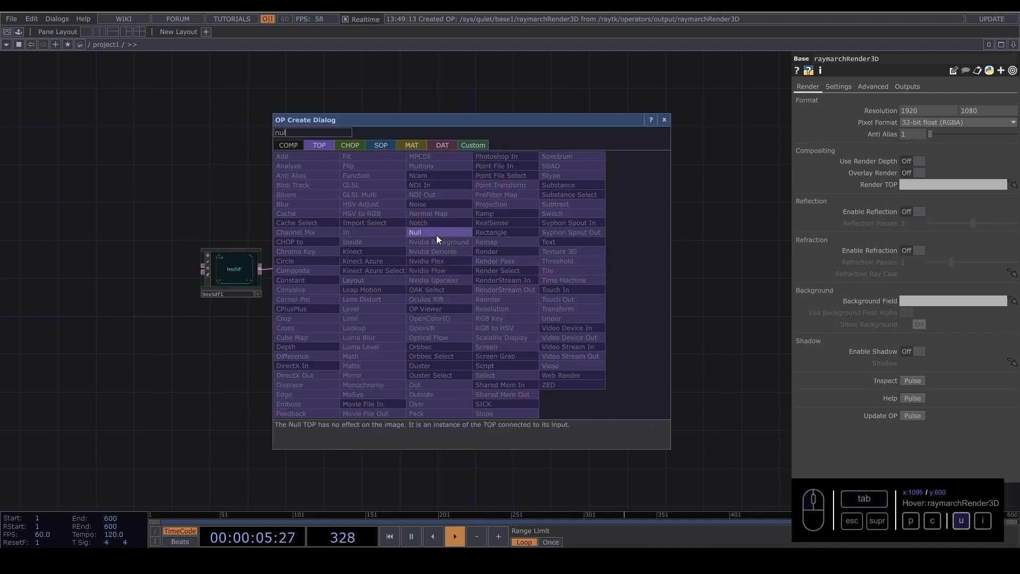
click(435, 234)
click(468, 282)
Step: Show the Null TOP's image as the network background and move it well away from raymarchRender3D
click(467, 285)
drag(456, 208, 396, 249)
drag(397, 311, 745, 320)
Step: Insert a second Null TOP on the wire between raymarchRender3D and null1
right_click(375, 303)
click(360, 299)
right_click(366, 298)
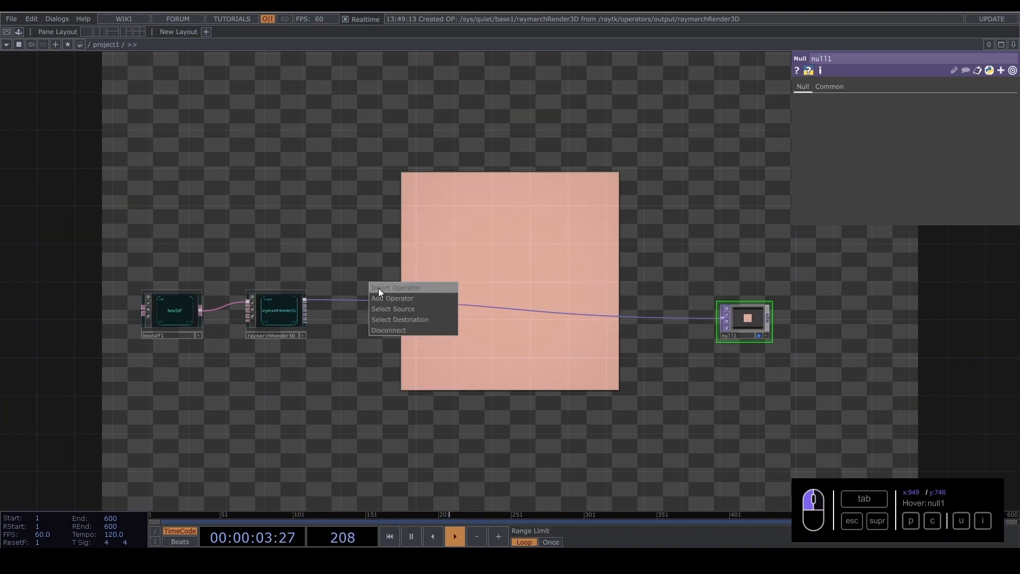
click(378, 297)
click(346, 269)
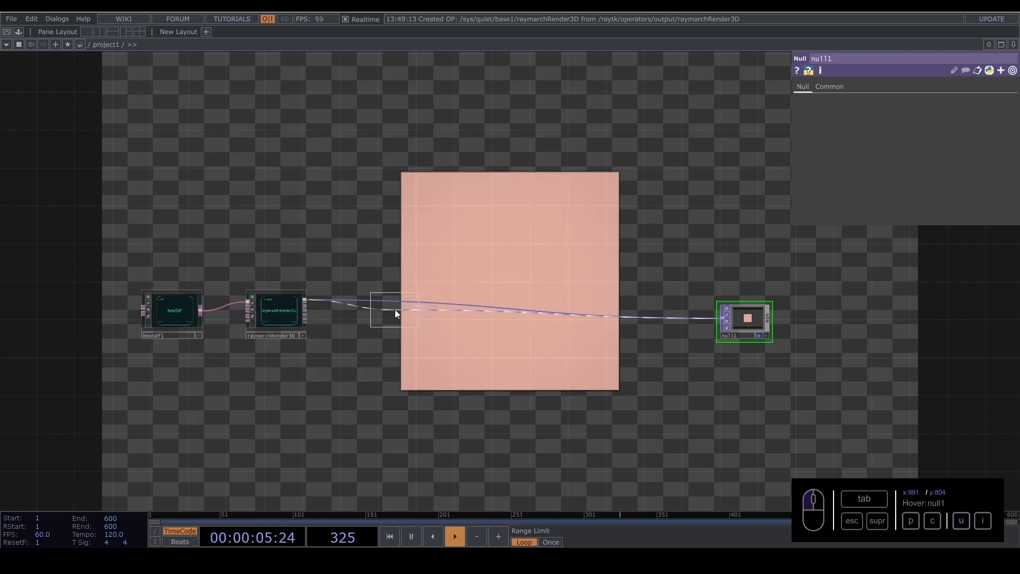
click(394, 309)
Step: Insert a Transform TOP on the wire between null2 and null1
right_click(579, 315)
click(568, 311)
right_click(568, 311)
click(584, 301)
text(tra)
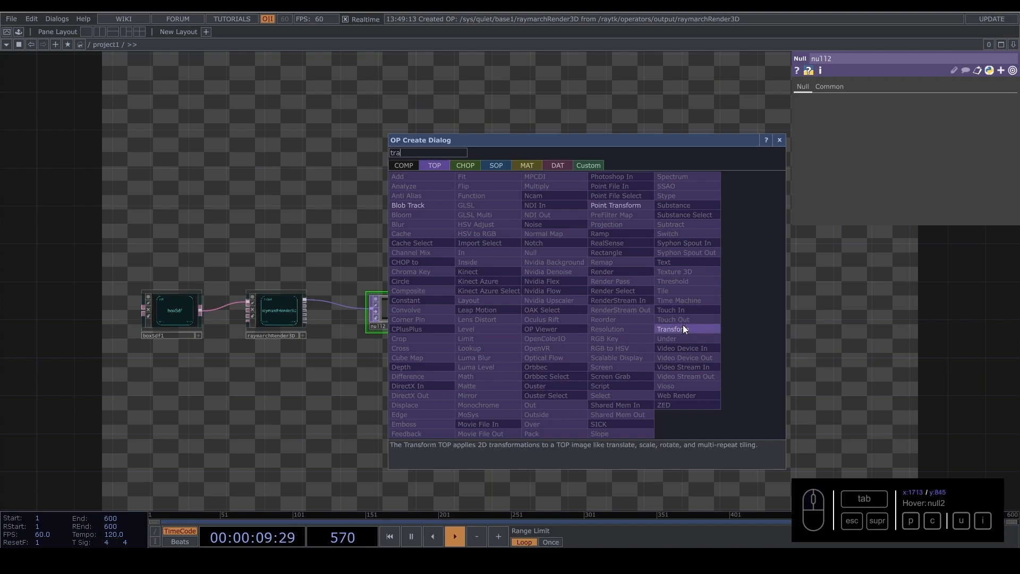
click(681, 329)
click(671, 320)
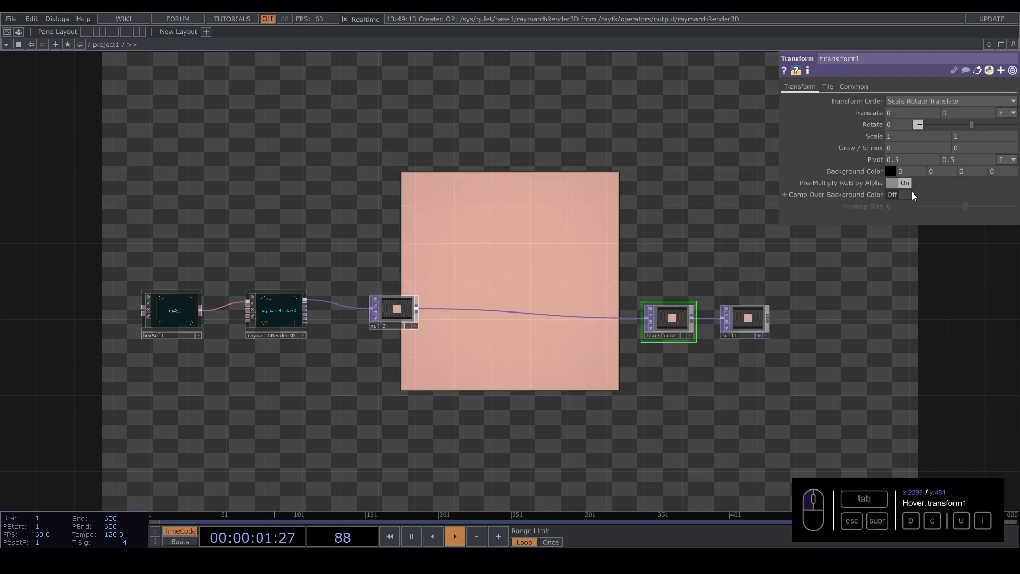
Step: Set transform1's background color alpha to 1 and turn on Comp Over Background Color
click(999, 175)
text(1)
key(Return)
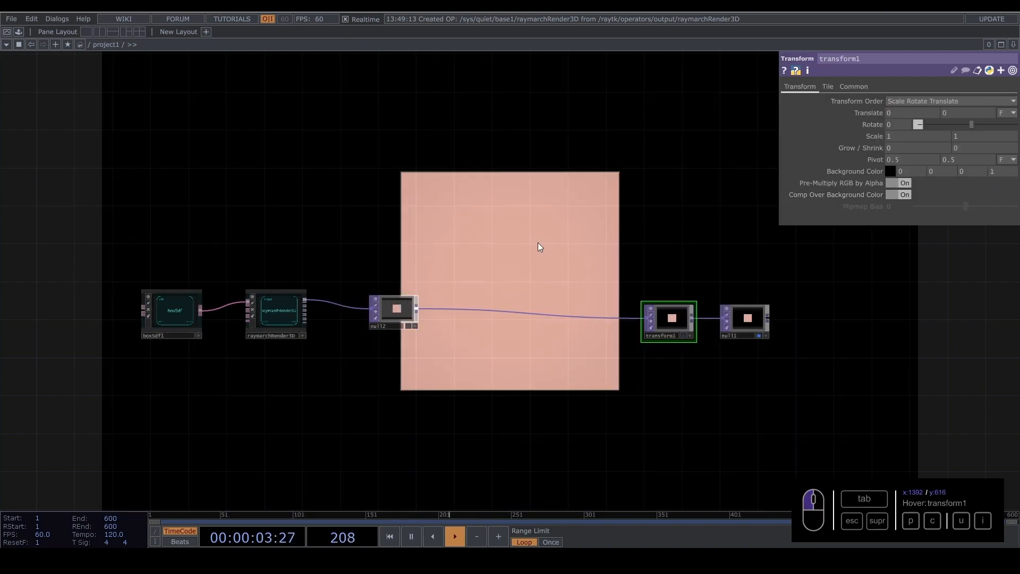
Step: Rearrange the operators to leave a wide gap between boxSdf1 and raymarchRender3D
drag(546, 246, 689, 257)
drag(555, 319, 736, 329)
drag(424, 322, 633, 330)
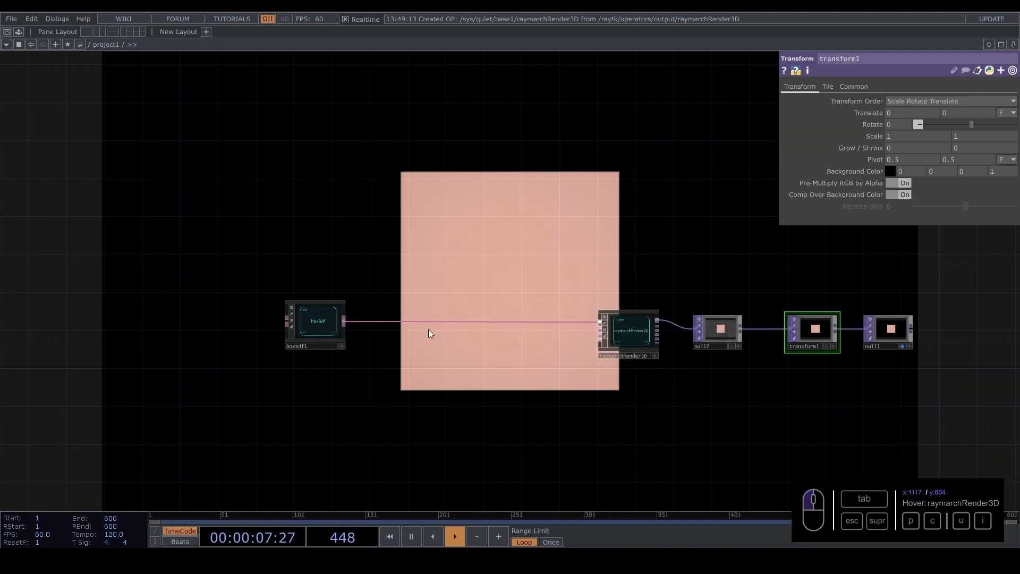
drag(375, 261, 551, 257)
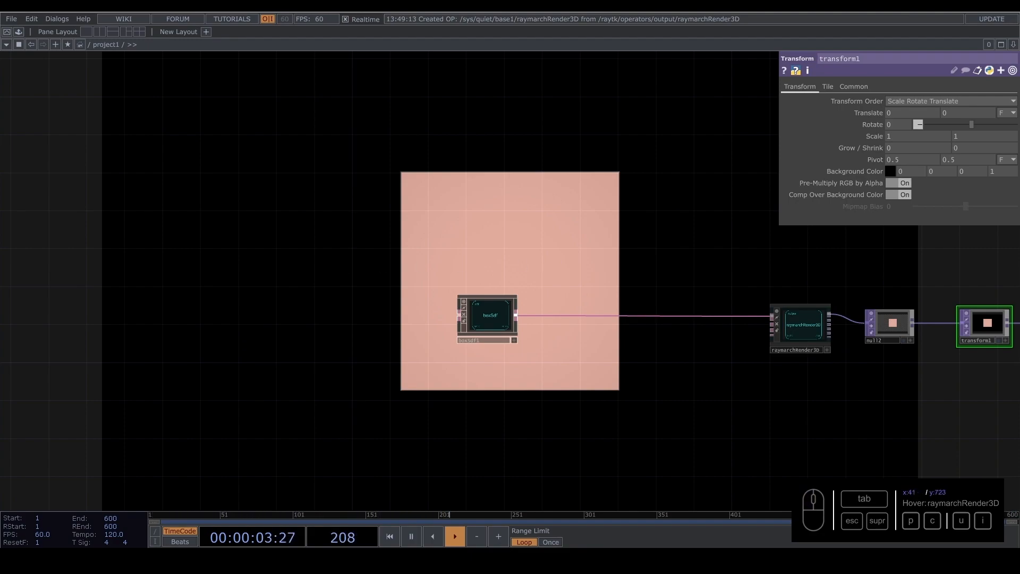
drag(494, 319, 420, 318)
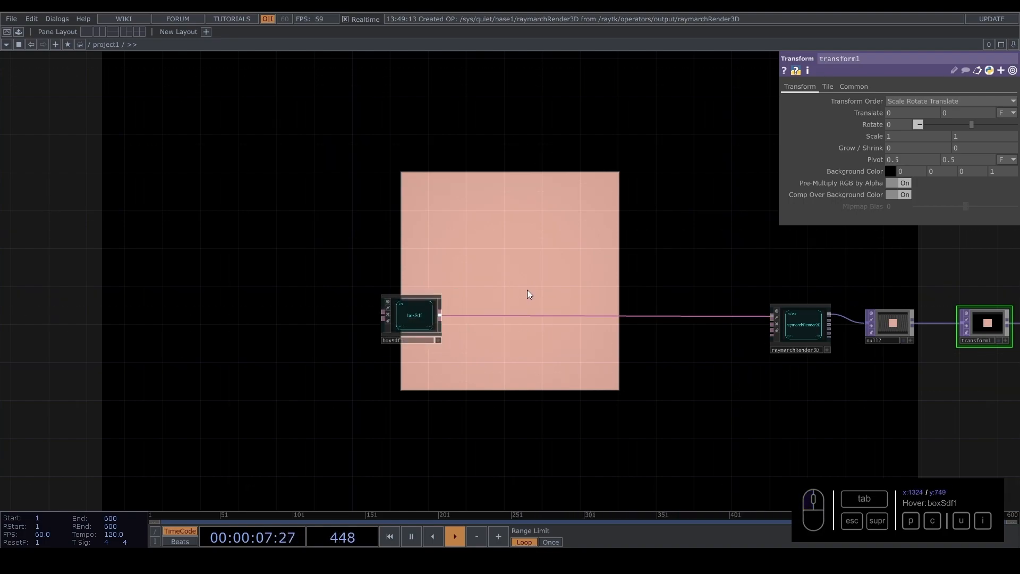
Step: Add a RayTK instance operator and insert it on the wire between boxSdf1 and raymarchRender3D
key(alt+r)
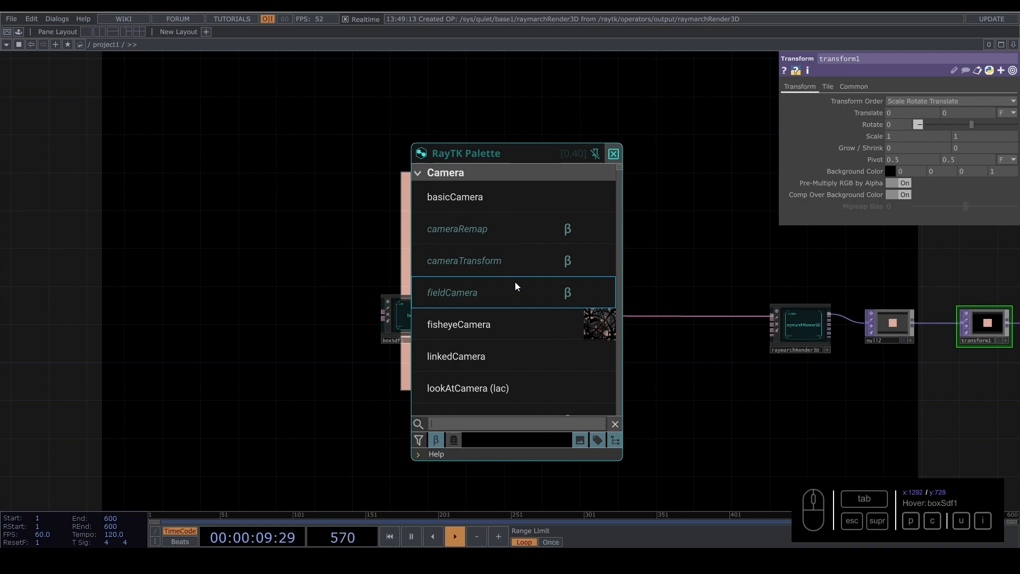
text(ins)
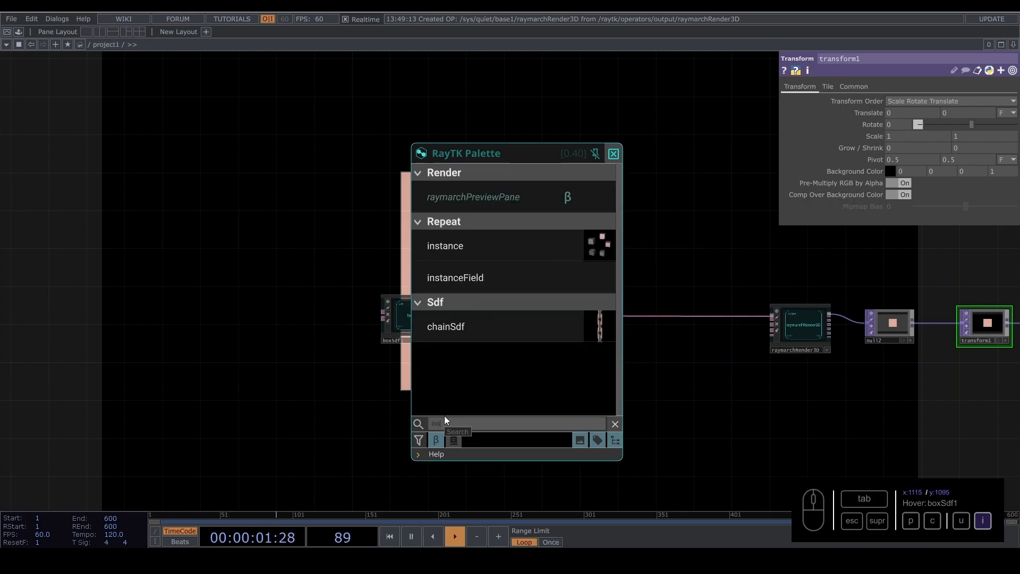
click(469, 244)
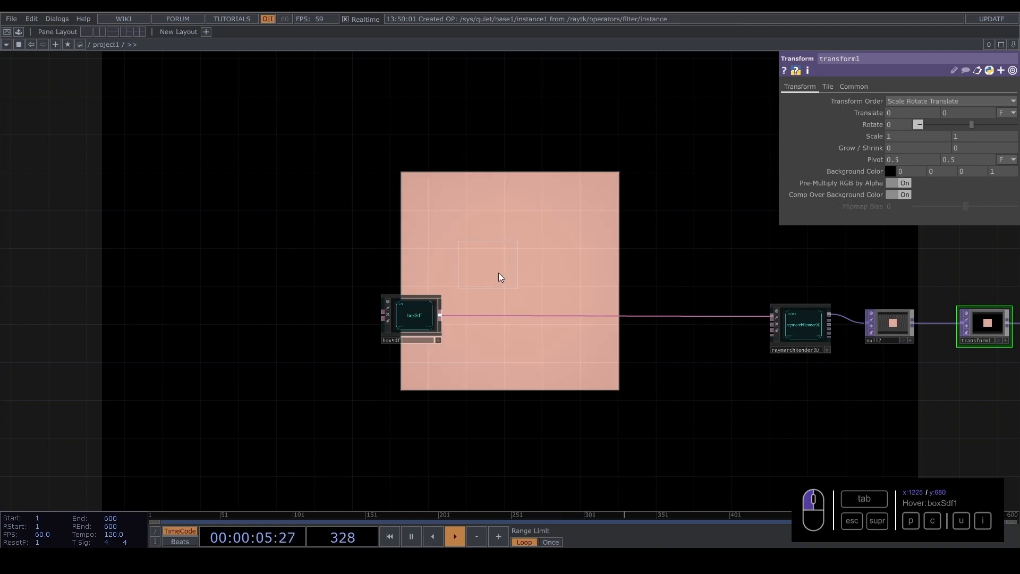
click(546, 247)
drag(440, 315, 599, 313)
drag(547, 267, 546, 313)
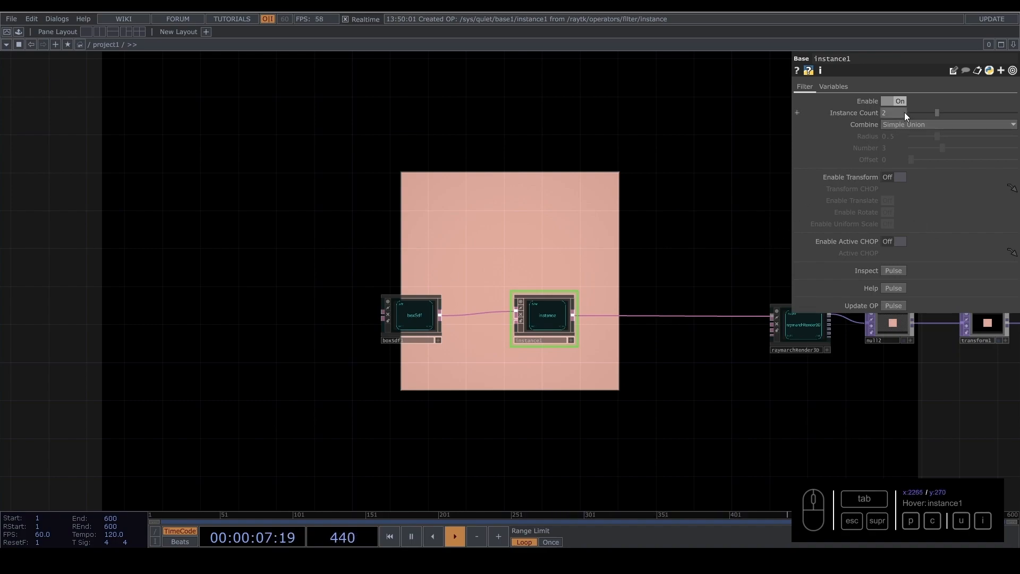
Step: Set instance1's Instance Count to 3 and turn on Enable Transform
drag(902, 114, 814, 122)
text(3)
key(Return)
click(905, 179)
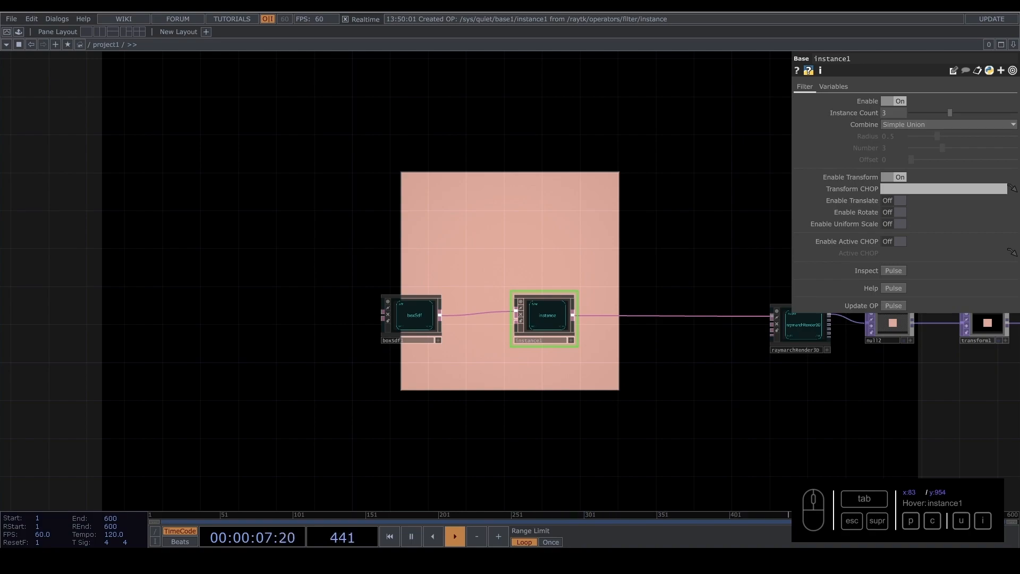
Step: Move boxSdf1 and instance1 farther apart and add a RayTK rangeTransform operator between them
drag(425, 325, 326, 322)
drag(563, 316, 624, 321)
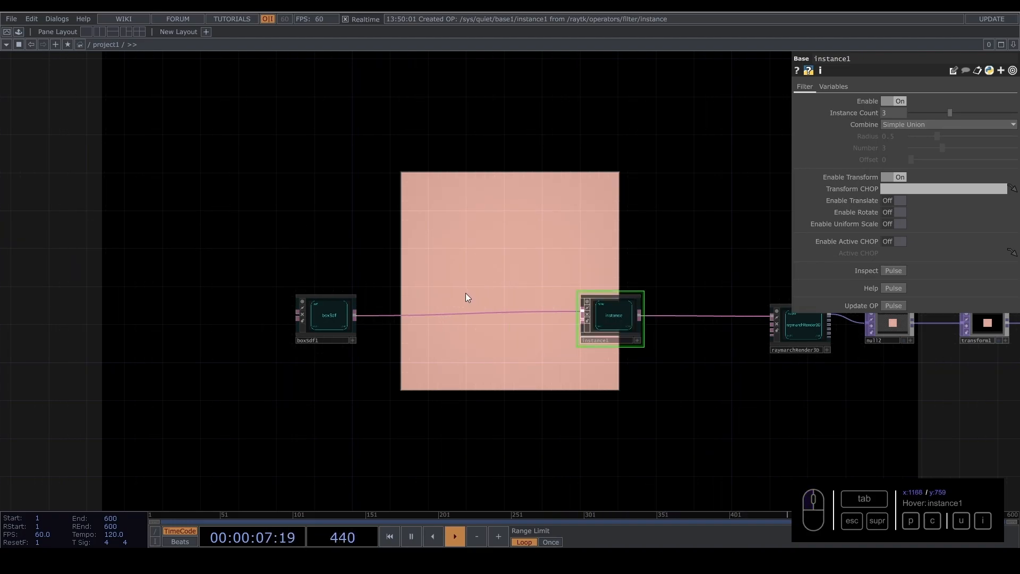
key(alt+r)
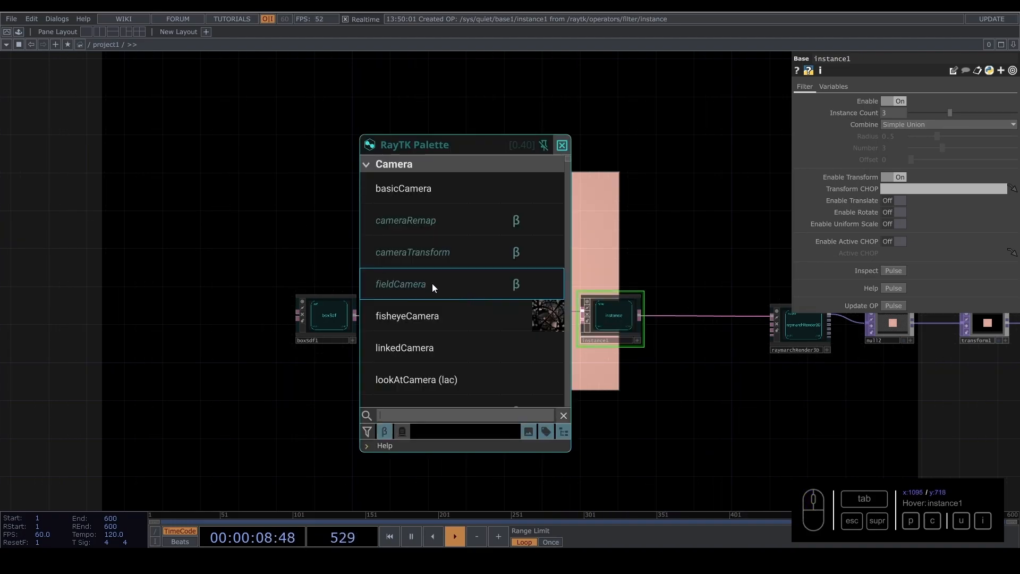
click(435, 416)
text(range)
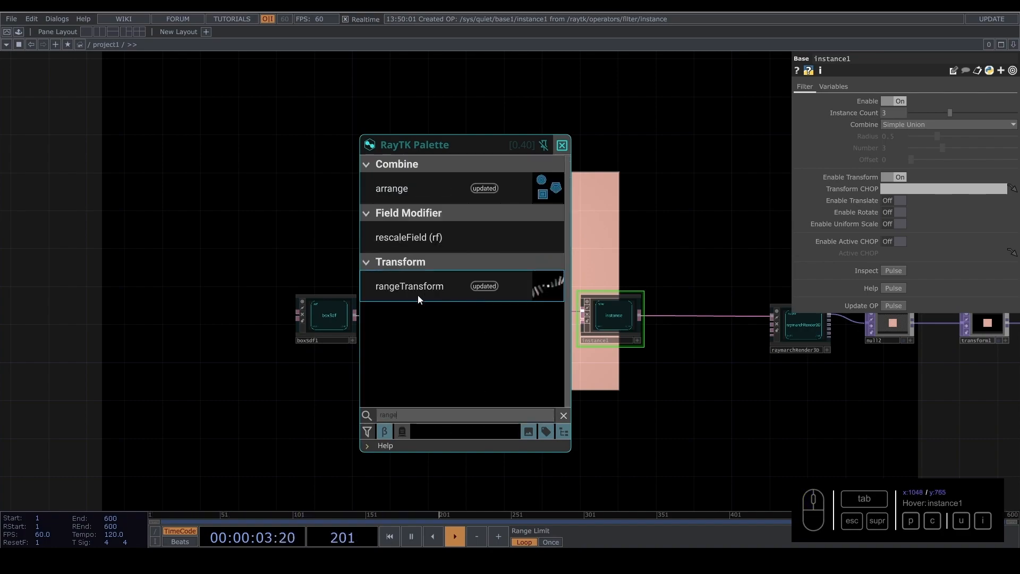
click(450, 291)
click(430, 342)
Step: Wire boxSdf1 into rangeTransform1 and its output into instance1, placing the operator in the row between them
drag(355, 316, 420, 358)
click(421, 358)
click(487, 363)
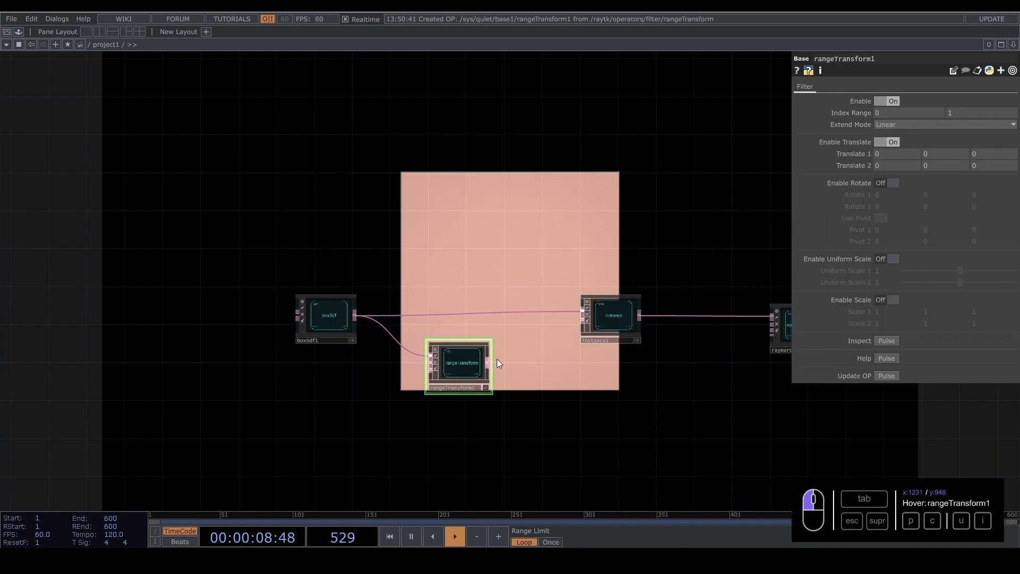
click(566, 308)
drag(477, 355, 477, 307)
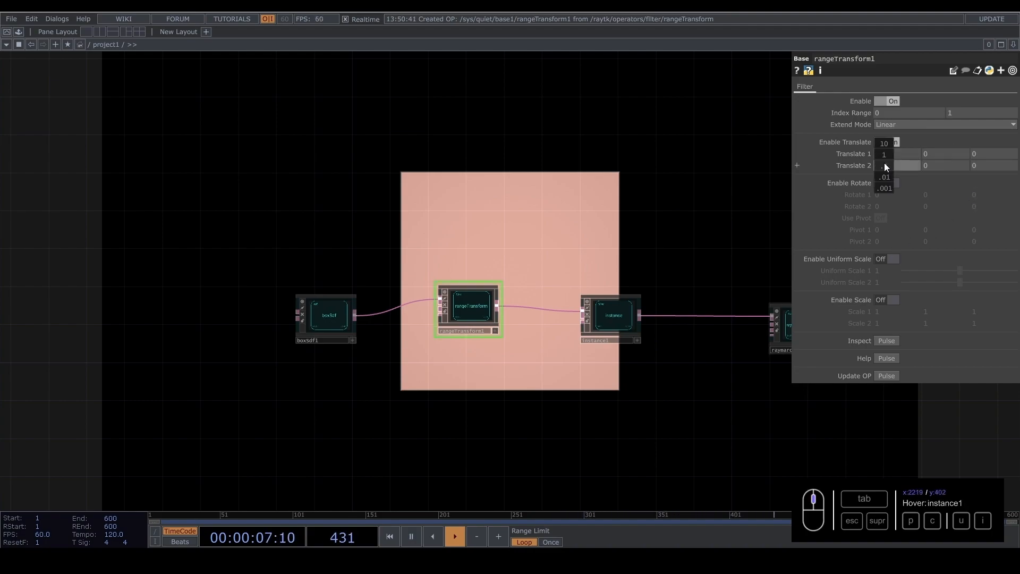
Step: Try a Translate 2 X value of 2 on rangeTransform1 and reset it to 0
mouse_move(885, 165)
middle_down()
mouse_move(884, 156)
mouse_move(933, 156)
mouse_move(885, 161)
middle_up()
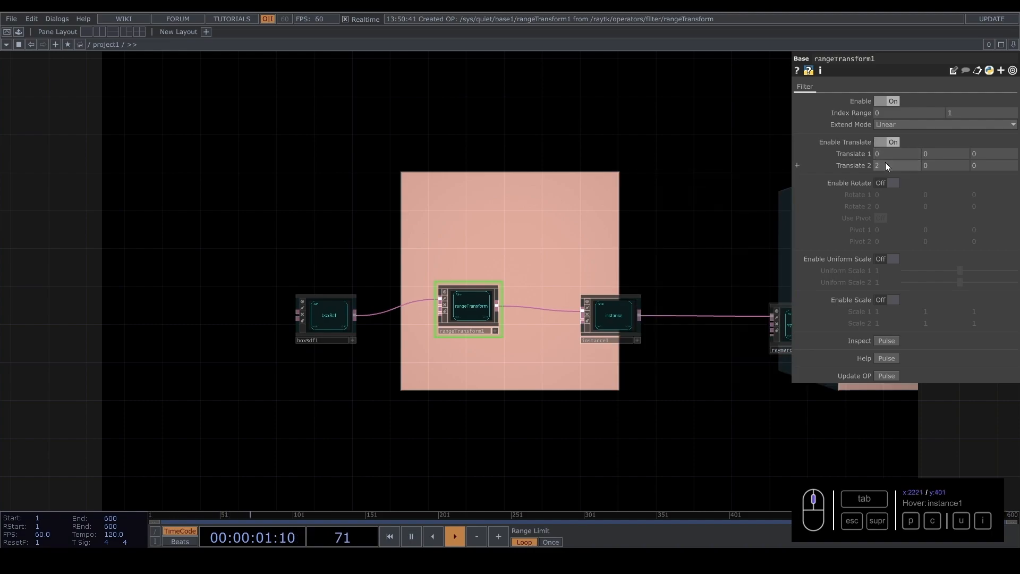
drag(701, 205, 607, 200)
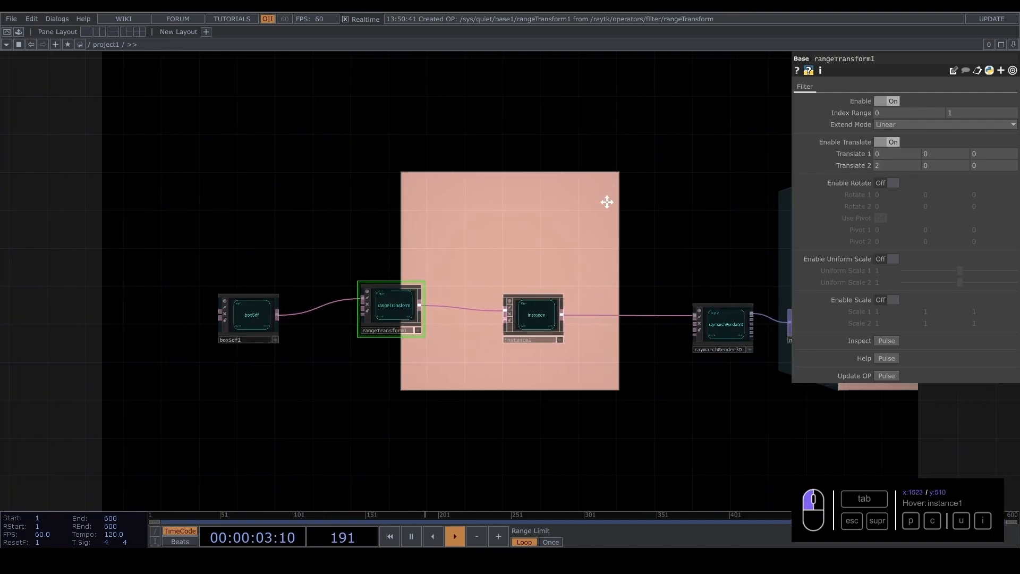
key(p)
key(p)
drag(898, 162, 614, 194)
text(0)
key(Return)
click(884, 165)
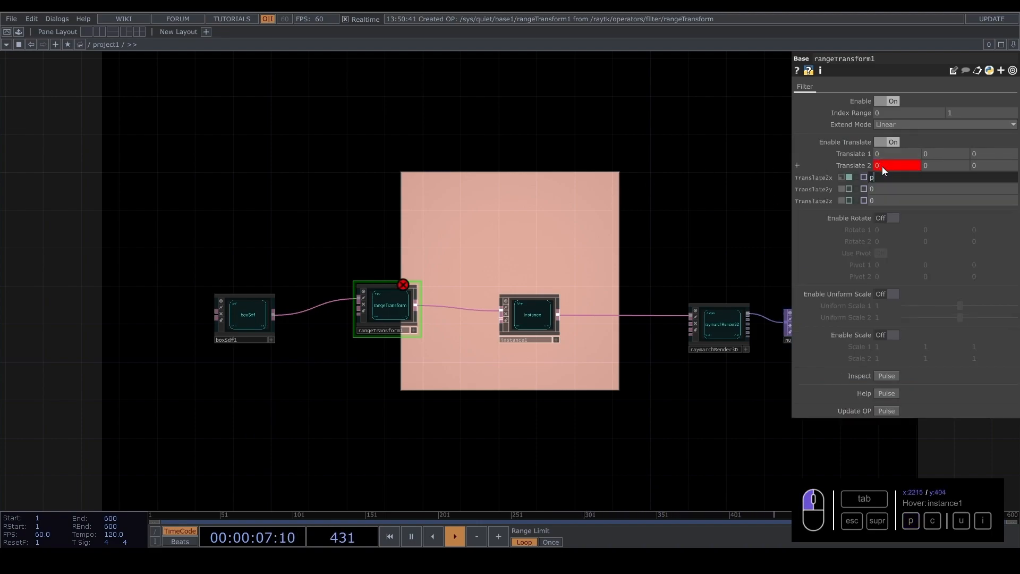
drag(876, 179, 621, 227)
text(0)
key(Return)
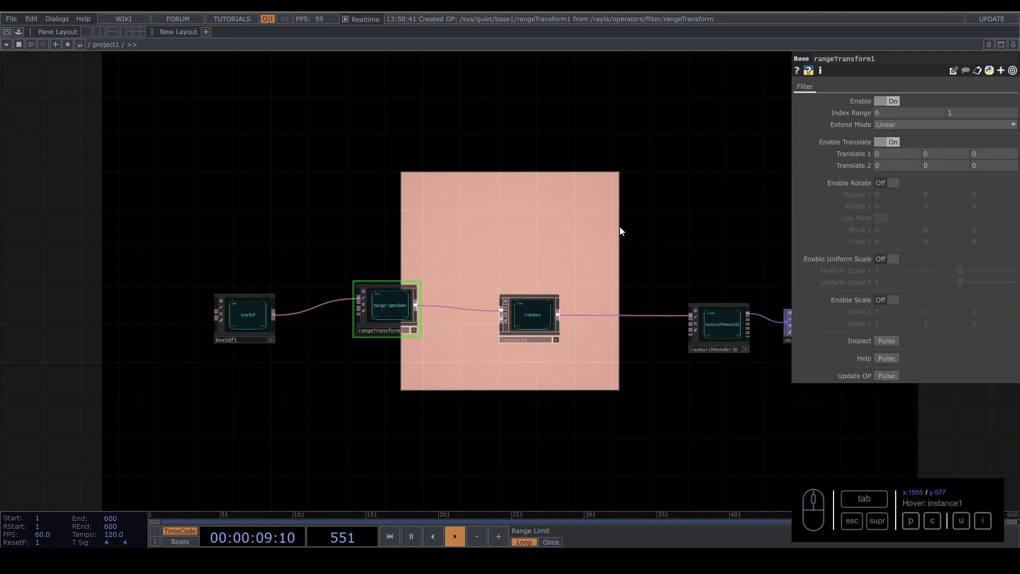
Step: Try another Translate 2 offset on rangeTransform1 and return its components to 0
middle_drag(855, 164, 894, 163)
click(893, 165)
text(0)
key(Return)
text(0)
drag(1009, 168, 970, 168)
text(0)
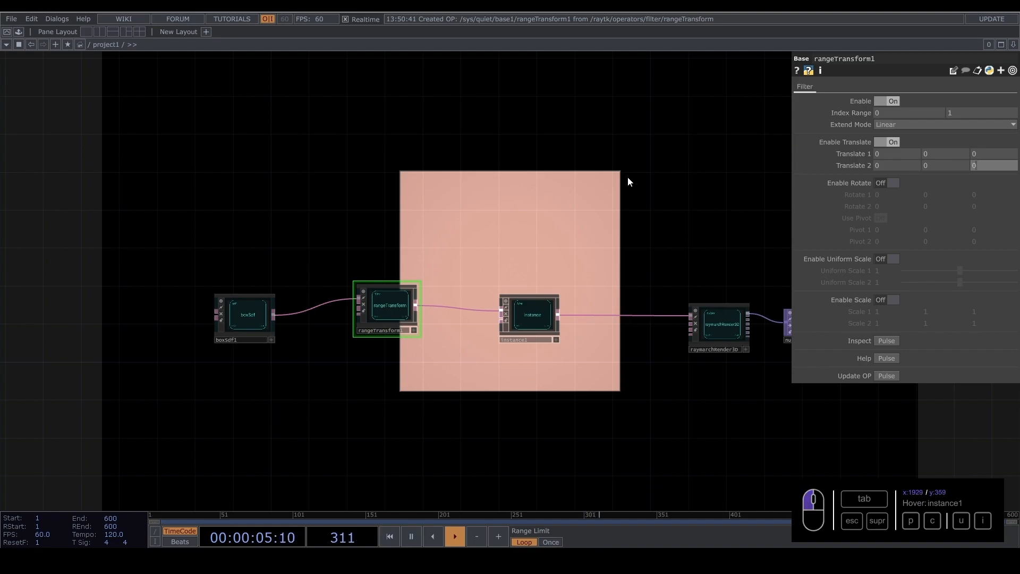
Step: Spread the three boxes with rangeTransform1 by setting Translate 1 X to -0.71 and Translate 2 X to 0.45
drag(626, 177, 631, 176)
mouse_move(883, 166)
middle_down()
mouse_move(922, 176)
mouse_move(883, 139)
mouse_move(849, 140)
mouse_move(893, 153)
middle_up()
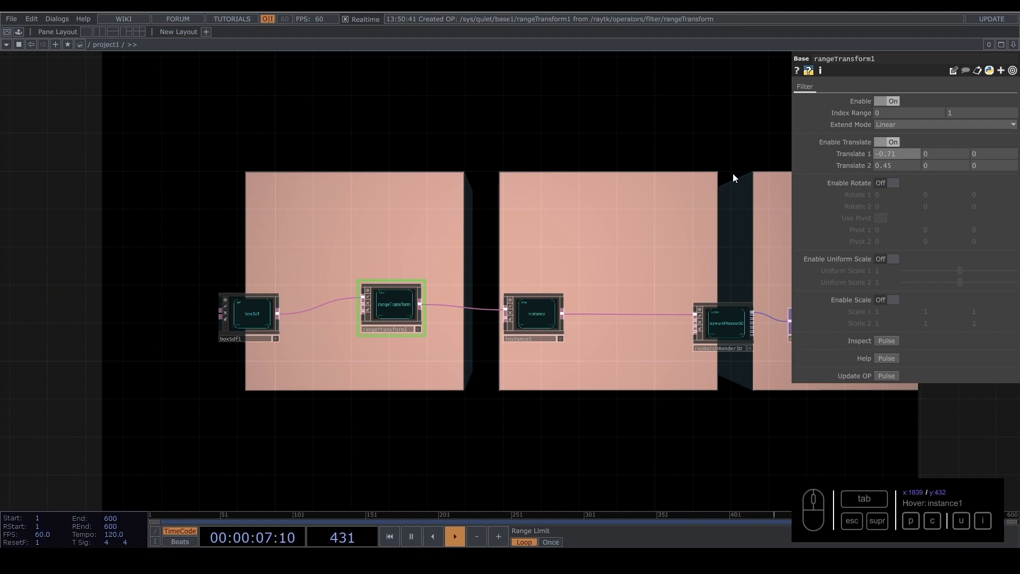
Step: Try the Loop extend mode on rangeTransform1 and switch back to Linear
click(901, 124)
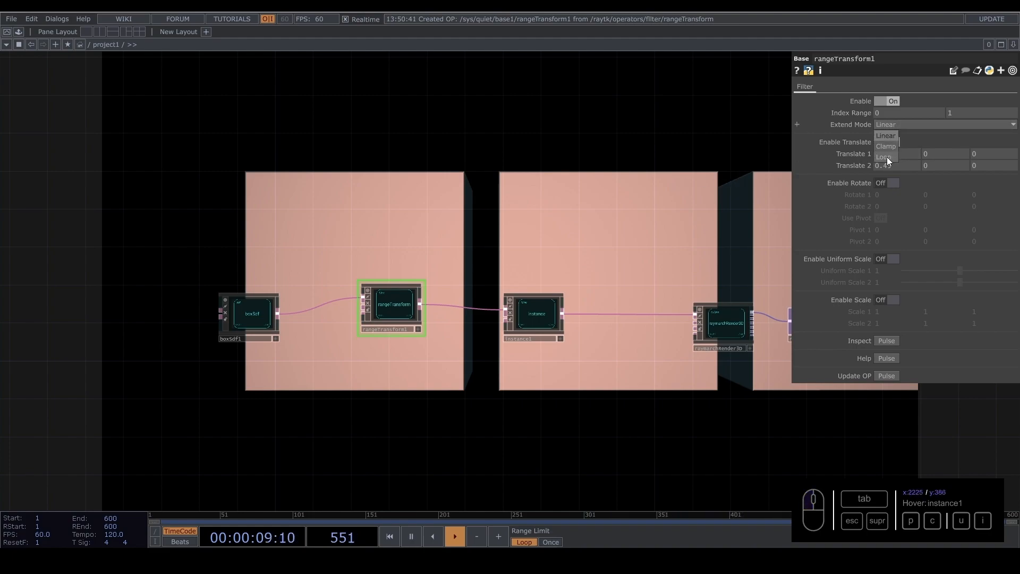
click(888, 154)
click(897, 123)
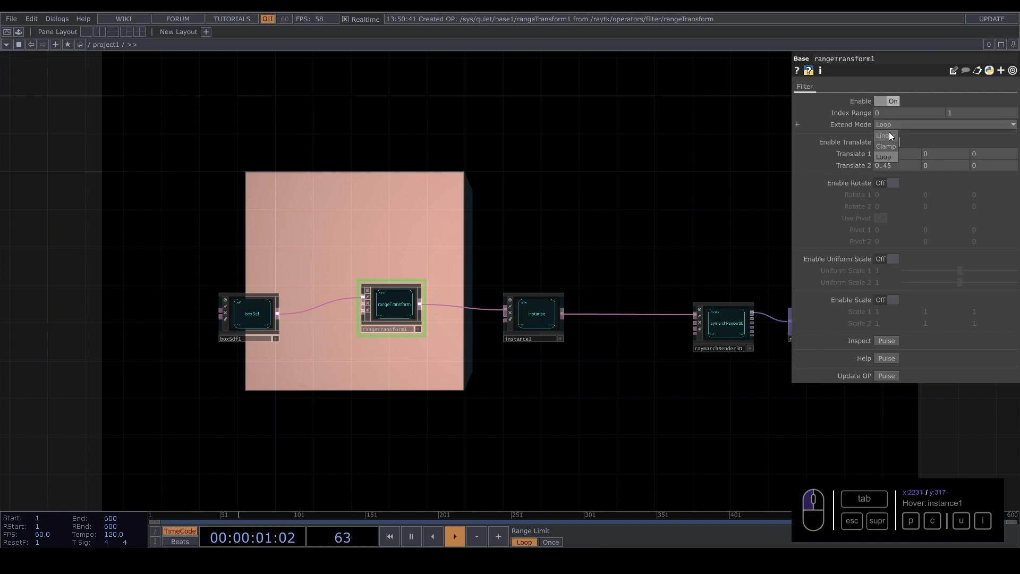
click(890, 136)
Step: Move rangeTransform1 next to instance1 and show instance1's parameters
drag(389, 316, 446, 313)
click(536, 321)
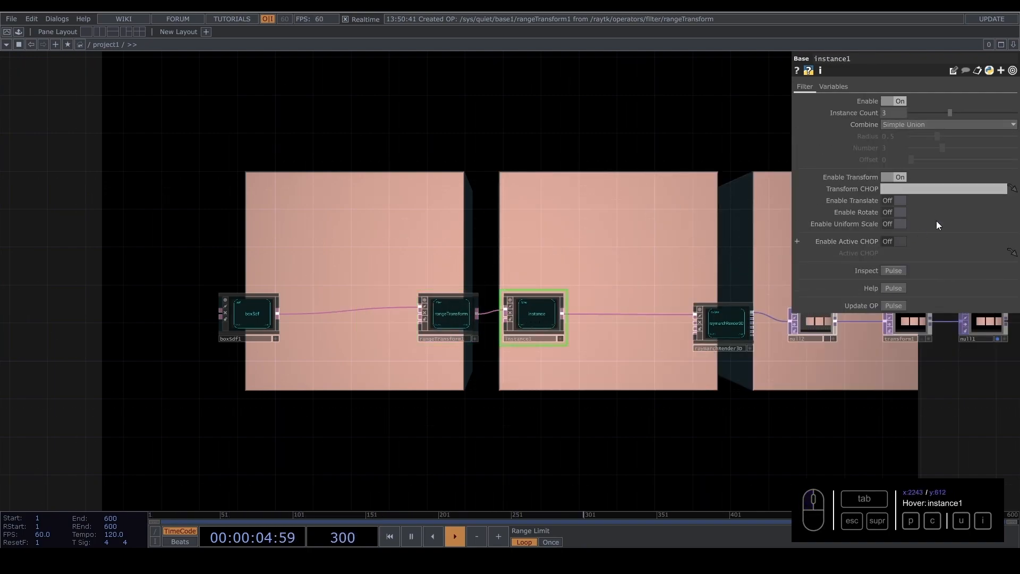
Step: Try the Simple Intersect, Round Union and Stair Union combine modes on instance1, returning to Round Union
click(903, 124)
click(903, 146)
click(910, 123)
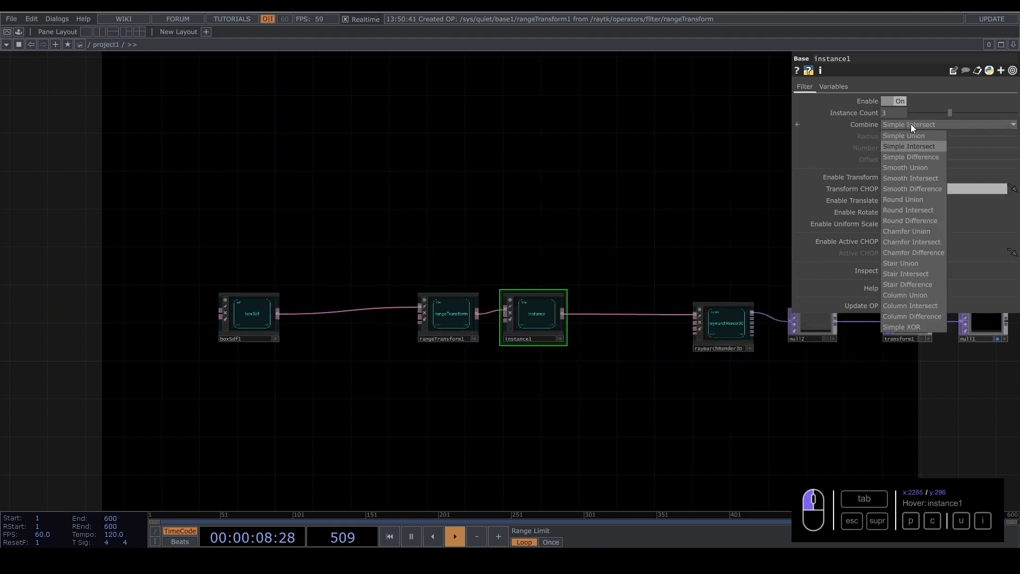
click(915, 202)
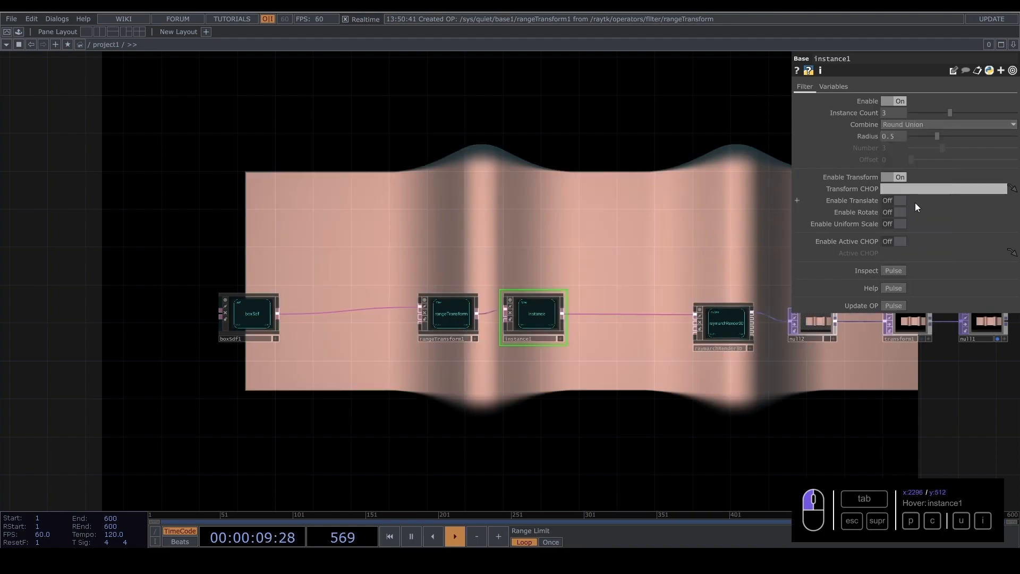
click(937, 123)
click(907, 262)
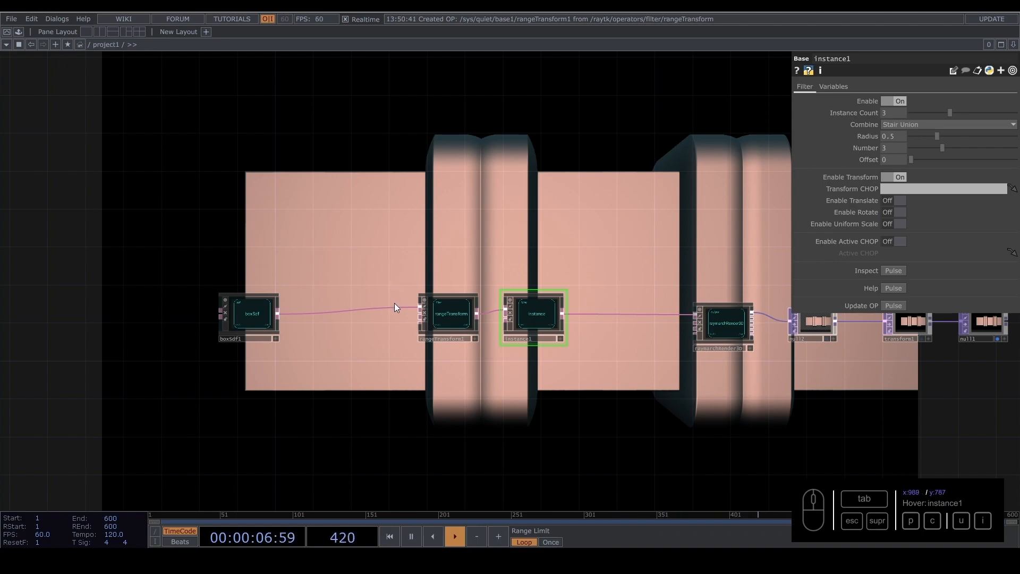
click(916, 124)
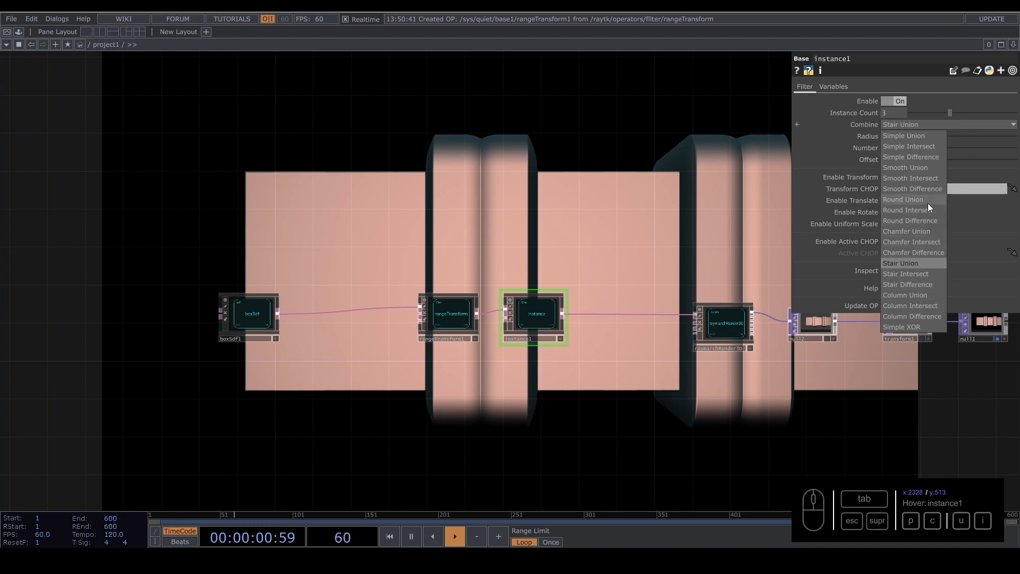
click(927, 202)
Step: Try the Column Union combine mode on instance1 with Radius 0.48, Number 4.26 and Offset 0.112
click(917, 124)
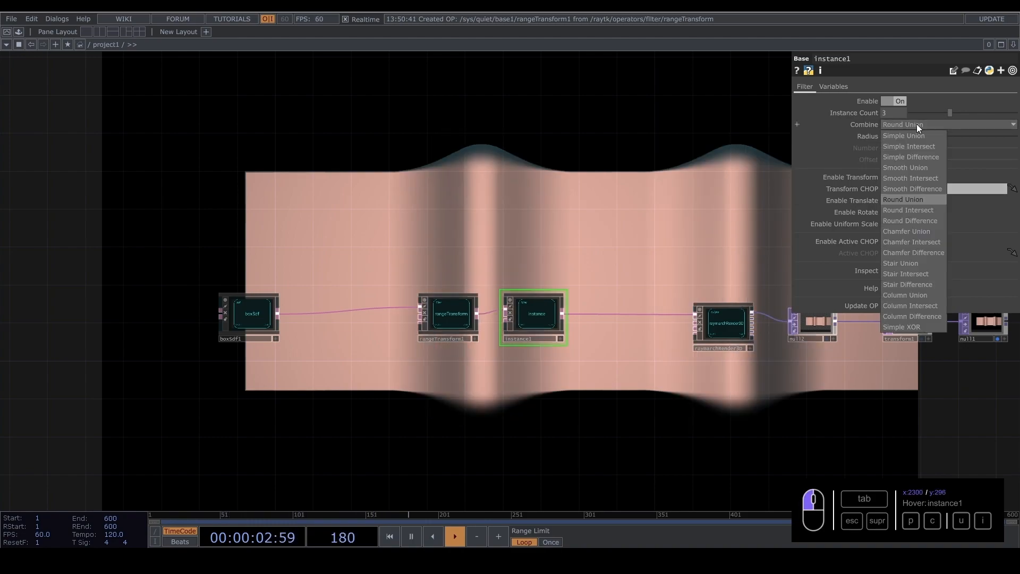
click(903, 294)
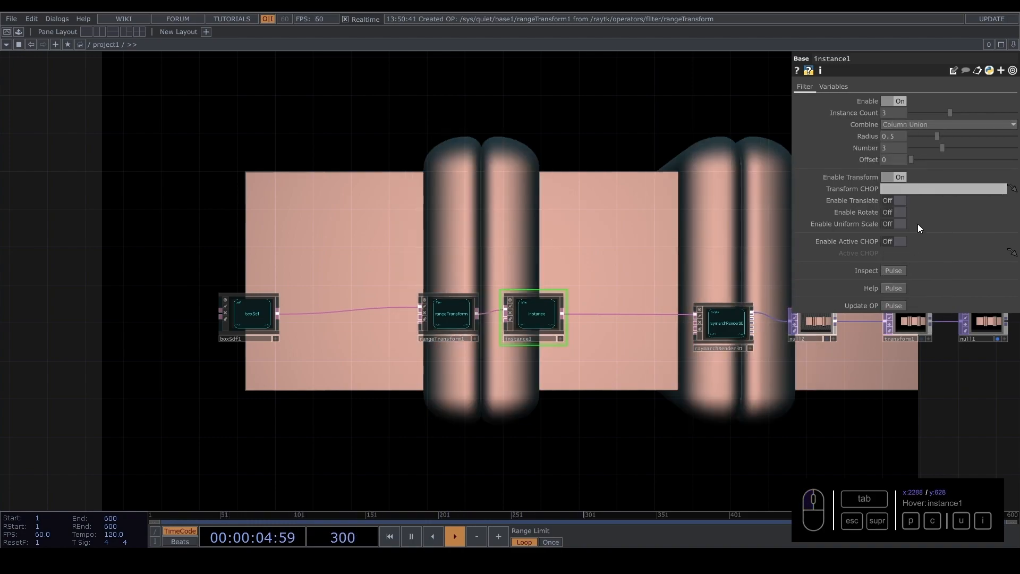
drag(930, 138, 923, 160)
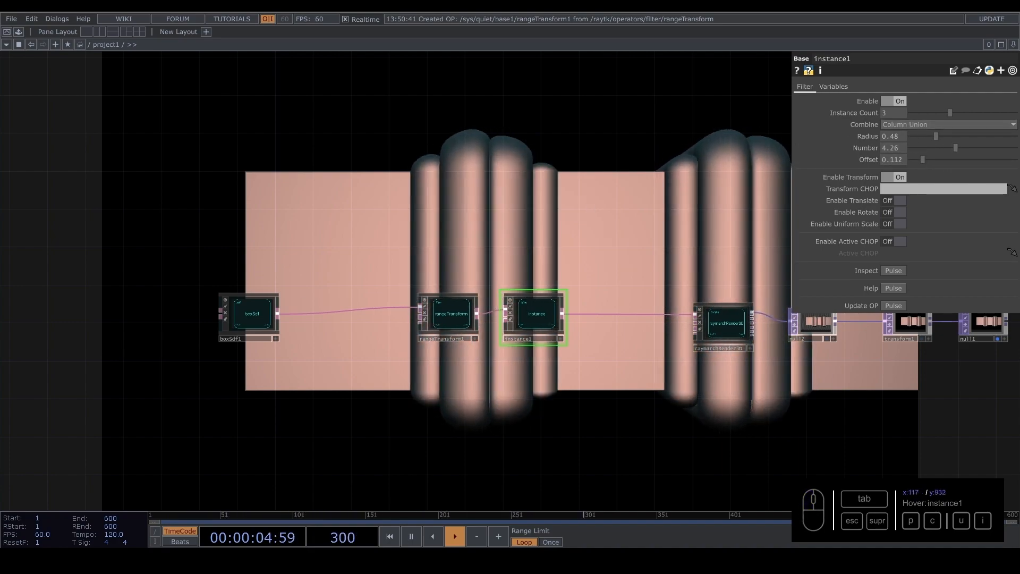
Step: Set instance1's combine mode to Smooth Union with a Radius of 0.68
click(912, 126)
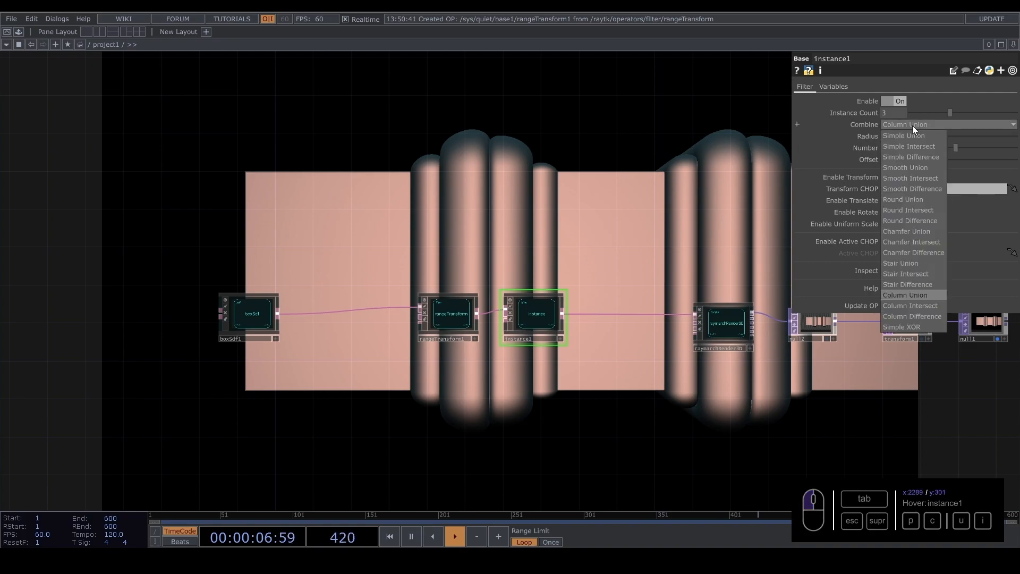
click(919, 167)
mouse_move(934, 136)
mouse_down()
mouse_move(926, 134)
mouse_move(946, 136)
mouse_up()
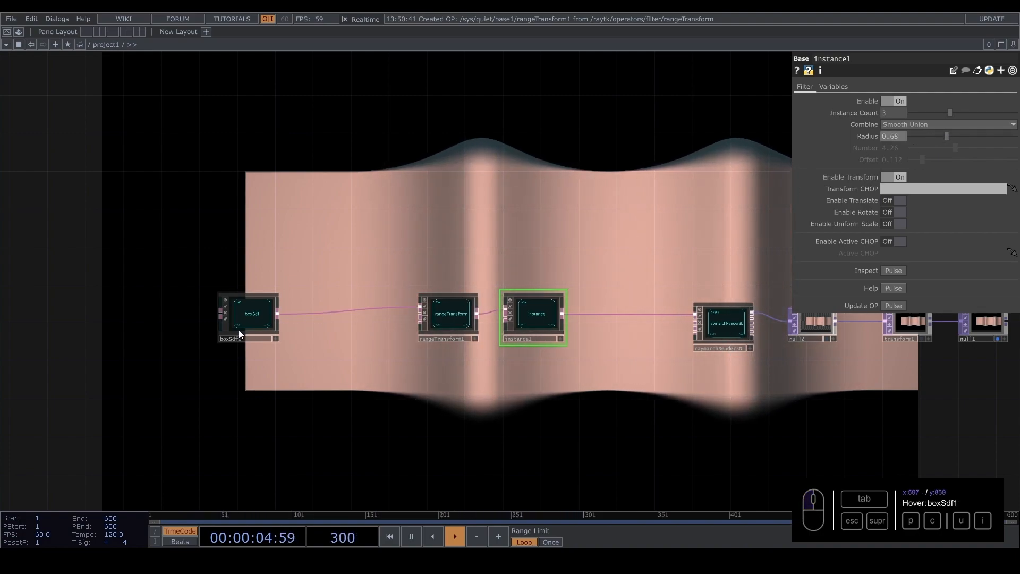
Step: Try Uniform Scale on rangeTransform1 with Uniform Scale 1 at 0.638 and Uniform Scale 2 at 0.79
click(260, 308)
click(455, 315)
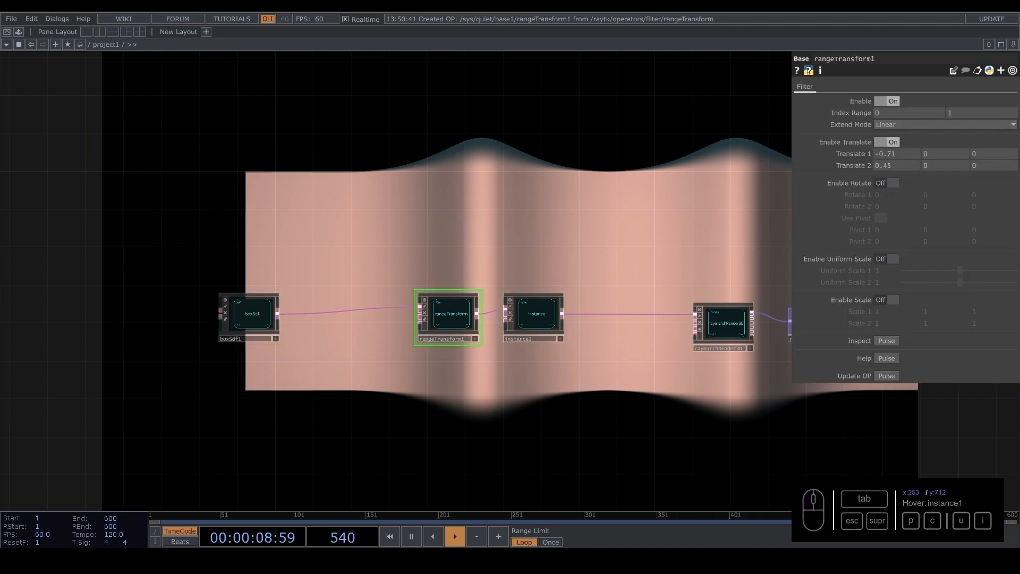
click(893, 259)
mouse_move(960, 271)
mouse_down()
mouse_move(939, 270)
mouse_move(970, 283)
mouse_move(949, 287)
mouse_up()
Step: Set rangeTransform1's Translate 1 X to -1.35 and Translate 2 X to 0, and turn off Enable Uniform Scale
middle_drag(897, 155, 882, 159)
drag(906, 165, 712, 178)
text(0)
key(Return)
middle_drag(892, 159, 891, 139)
key(p)
key(p)
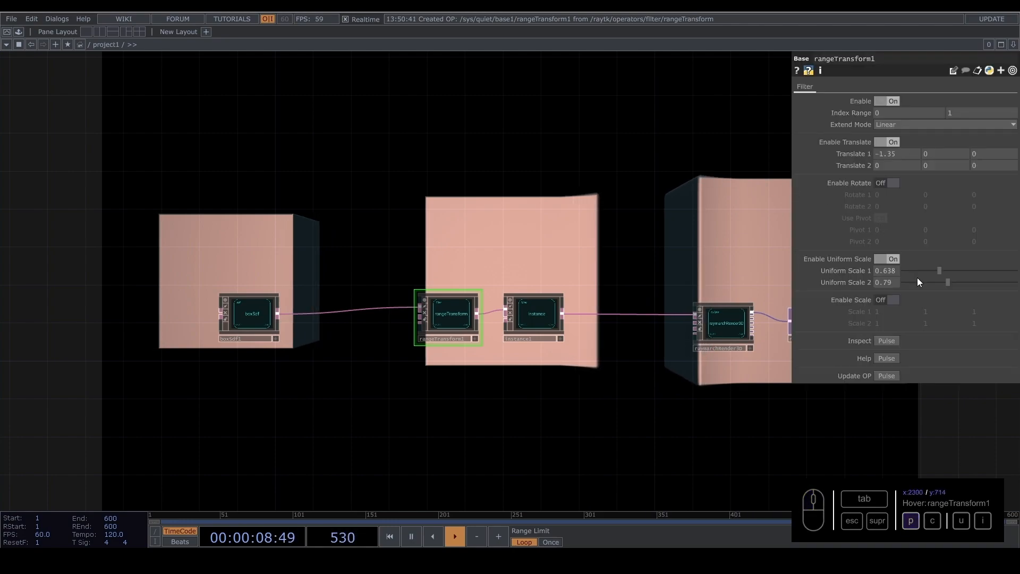
click(894, 260)
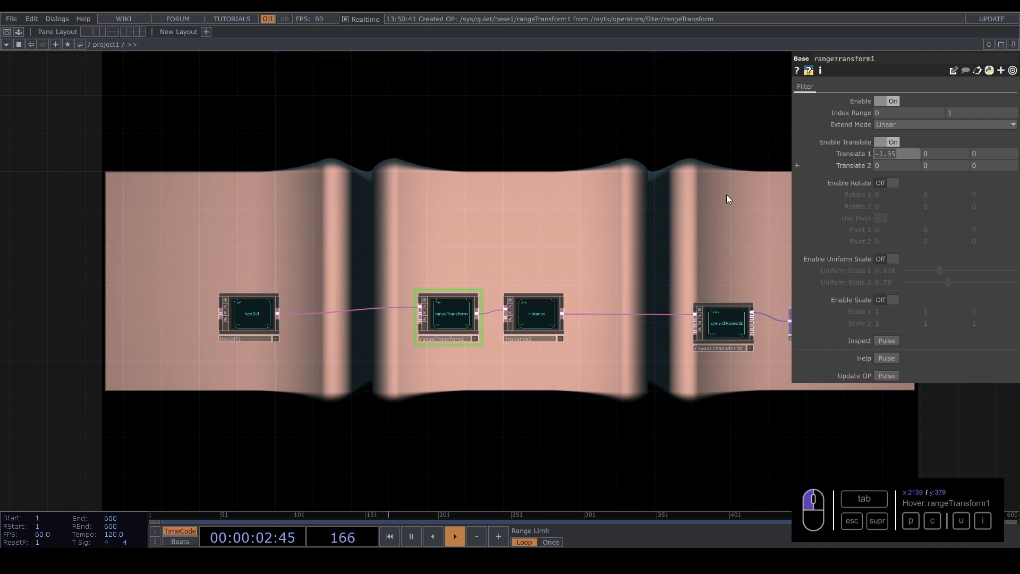
Step: Shrink the box by setting boxSdf1's Scale to 0.34 on all three axes
click(534, 312)
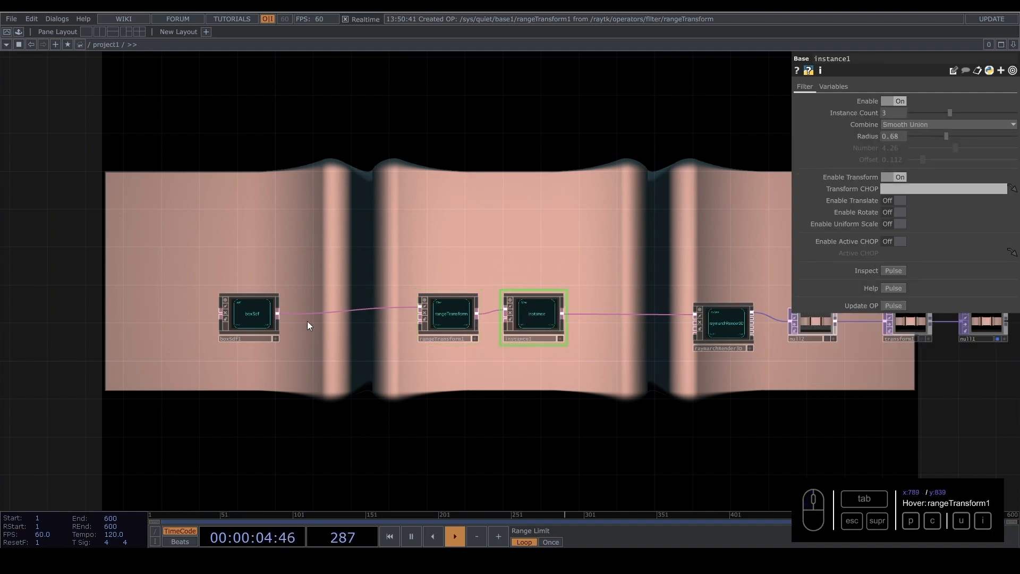
click(253, 314)
middle_drag(865, 123, 825, 133)
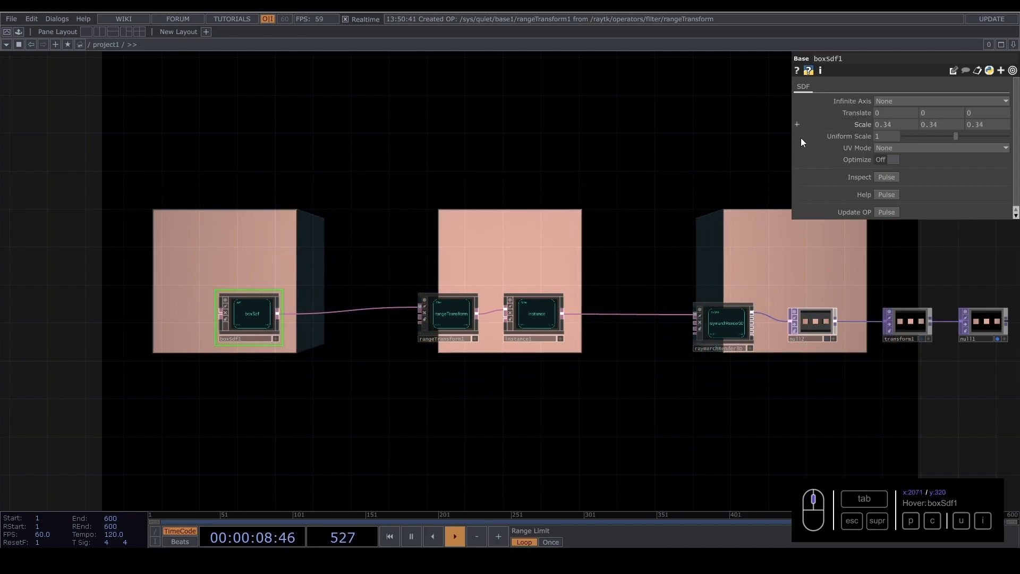
Step: Bring the three boxes closer together by setting rangeTransform1's Translate 1 X to -1.1
click(449, 314)
middle_drag(848, 153, 829, 165)
key(ctrl+z)
mouse_move(885, 150)
middle_down()
mouse_move(930, 154)
mouse_move(892, 139)
middle_up()
drag(900, 155, 784, 155)
mouse_move(885, 151)
middle_down()
mouse_move(515, 125)
mouse_move(567, 124)
mouse_move(546, 126)
mouse_move(564, 125)
mouse_move(706, 221)
middle_up()
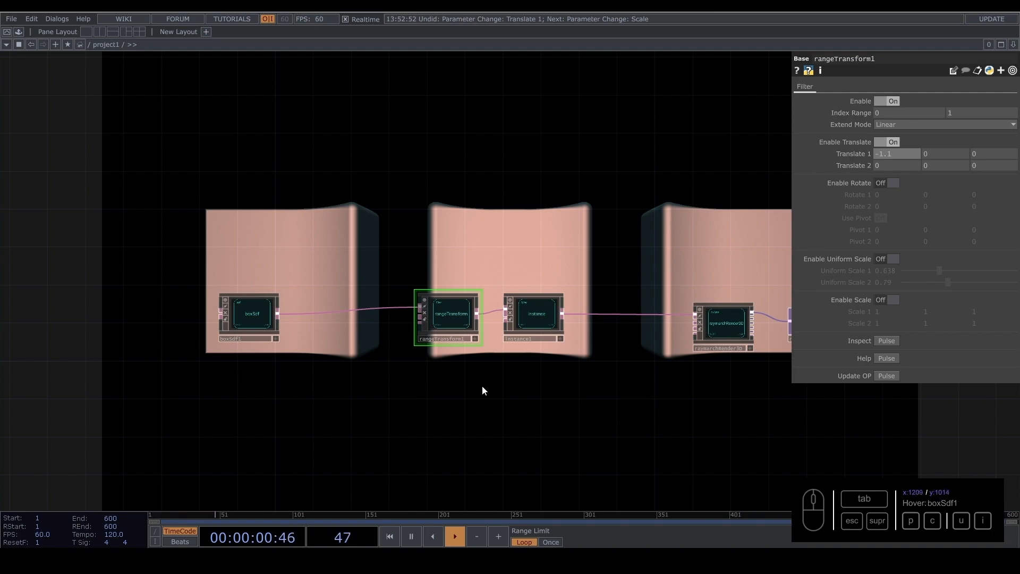
Step: Create a variable reference to instance1's Normalized Index (0..1) and place it below boxSdf1
click(543, 317)
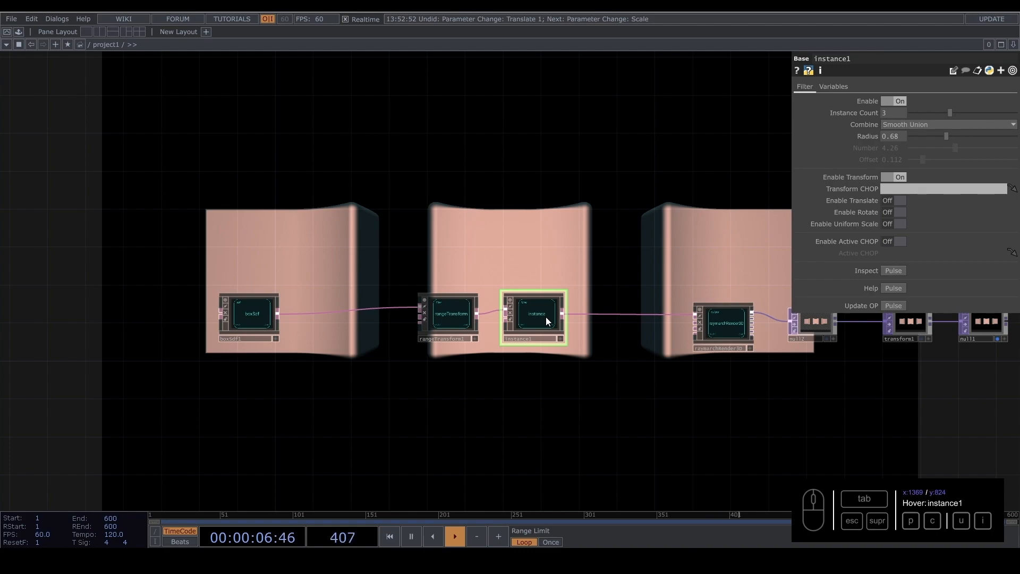
right_click(546, 317)
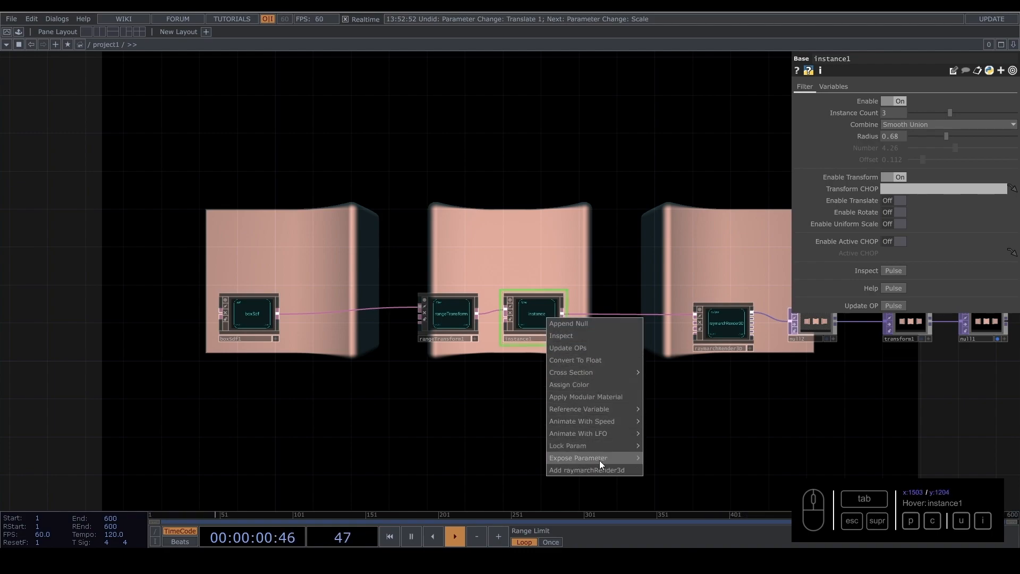
mouse_move(616, 411)
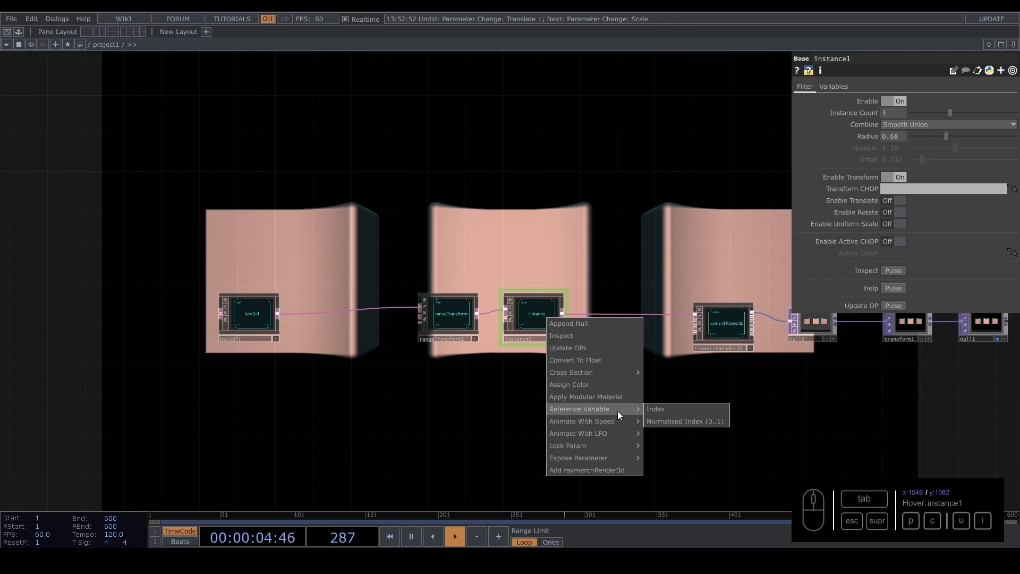
click(700, 422)
click(268, 405)
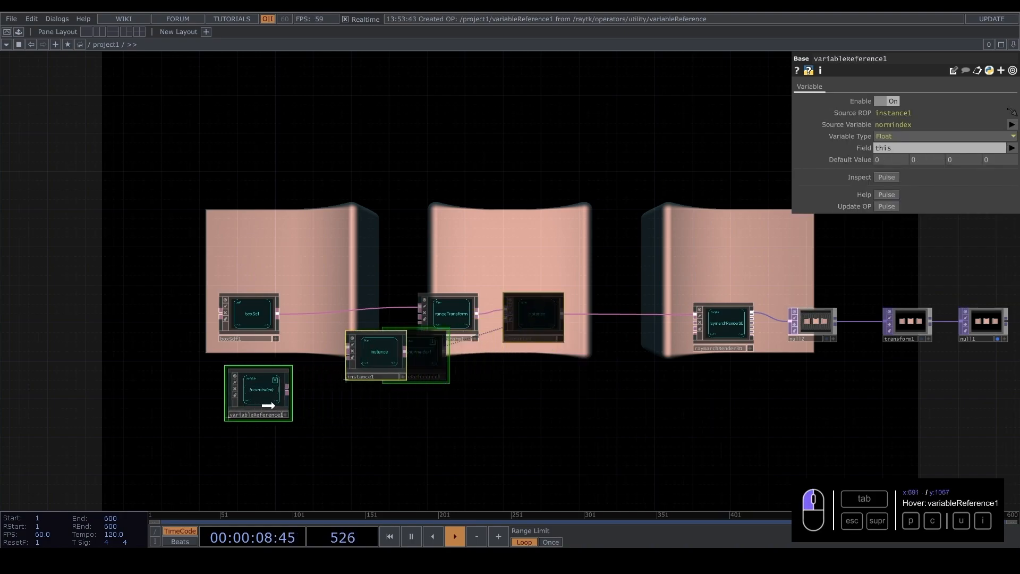
Step: Arrange variableReference1 below the wire from boxSdf1 to rangeTransform1 and put instance1 back in the row after rangeTransform1
drag(268, 405, 325, 415)
click(440, 402)
drag(424, 354, 535, 306)
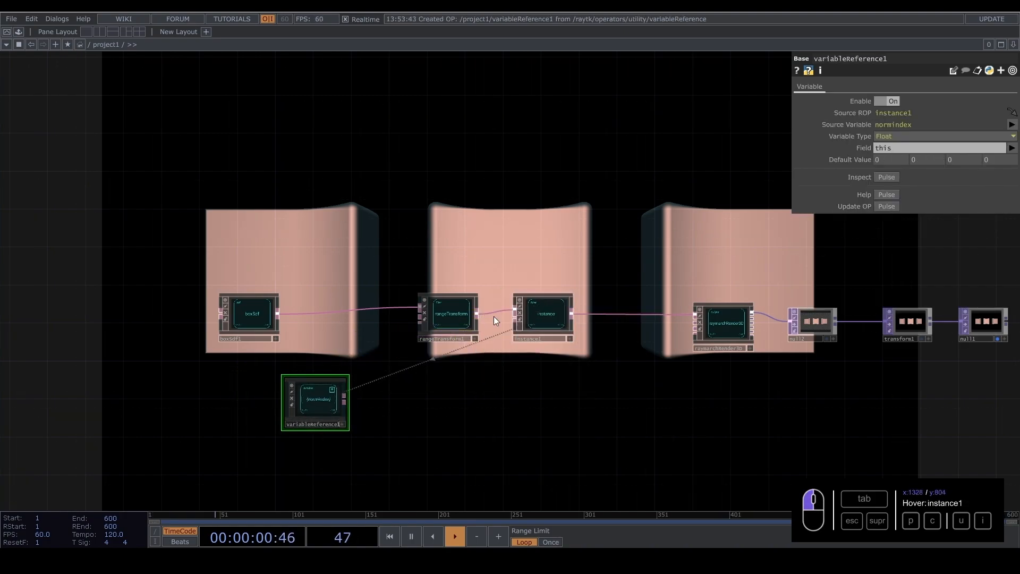
scroll(286, 388, up, 2)
scroll(381, 404, down, 2)
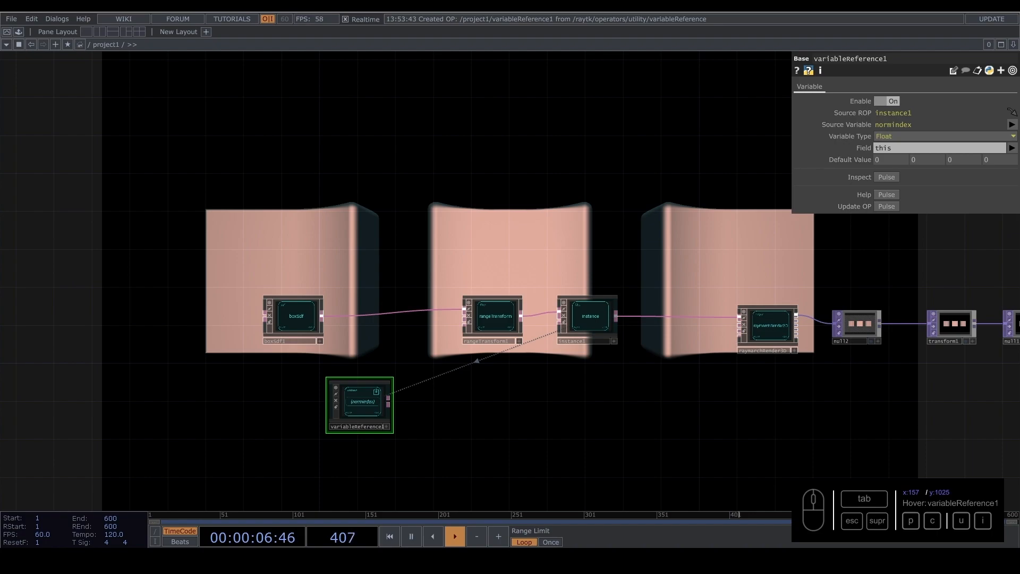
Step: Rearrange the network with boxSdf1 raised above the row and variableReference1 well to its left, level with rangeTransform1
drag(364, 388, 184, 388)
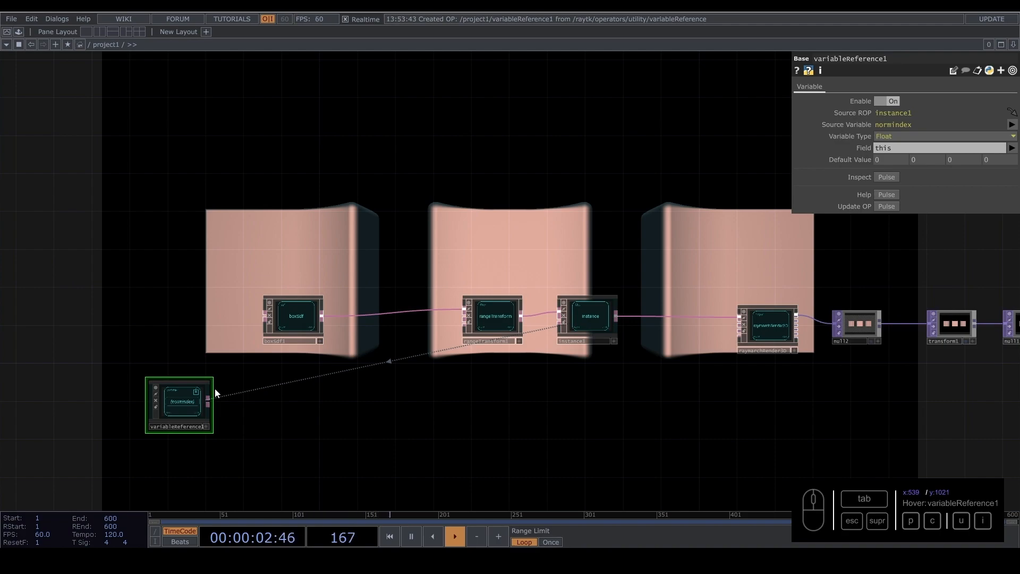
drag(310, 313, 342, 227)
drag(210, 380, 201, 294)
drag(329, 228, 366, 228)
scroll(335, 240, up, 2)
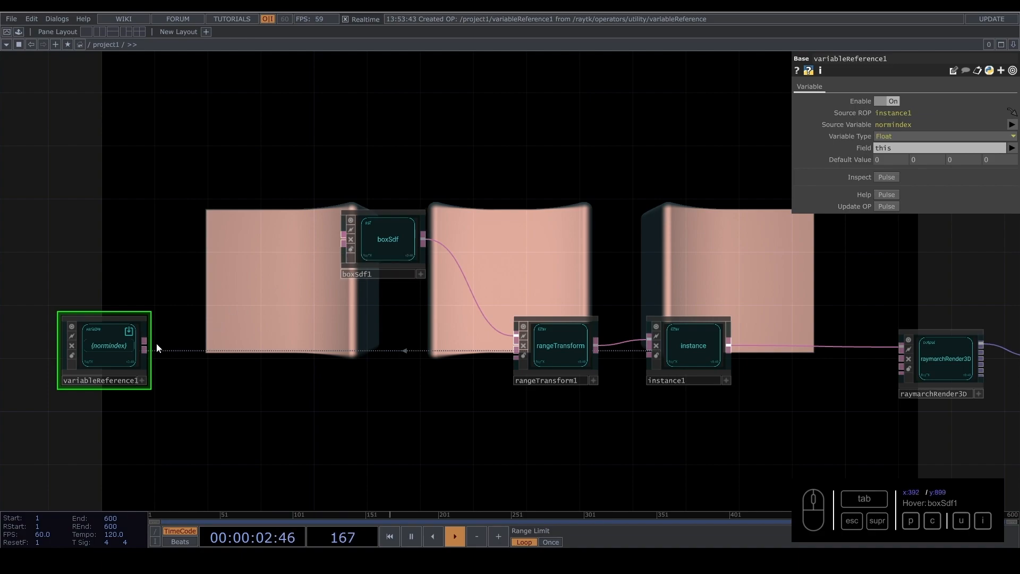
drag(258, 229, 431, 223)
drag(259, 344, 206, 344)
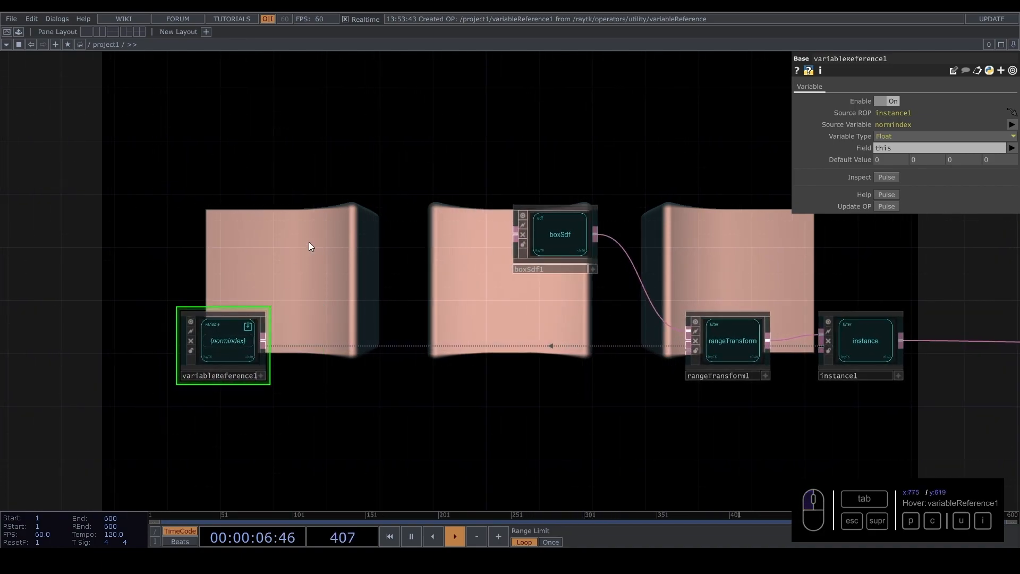
Step: Add a waveField operator from the RayTK Palette and place it to the left of boxSdf1
key(alt+r)
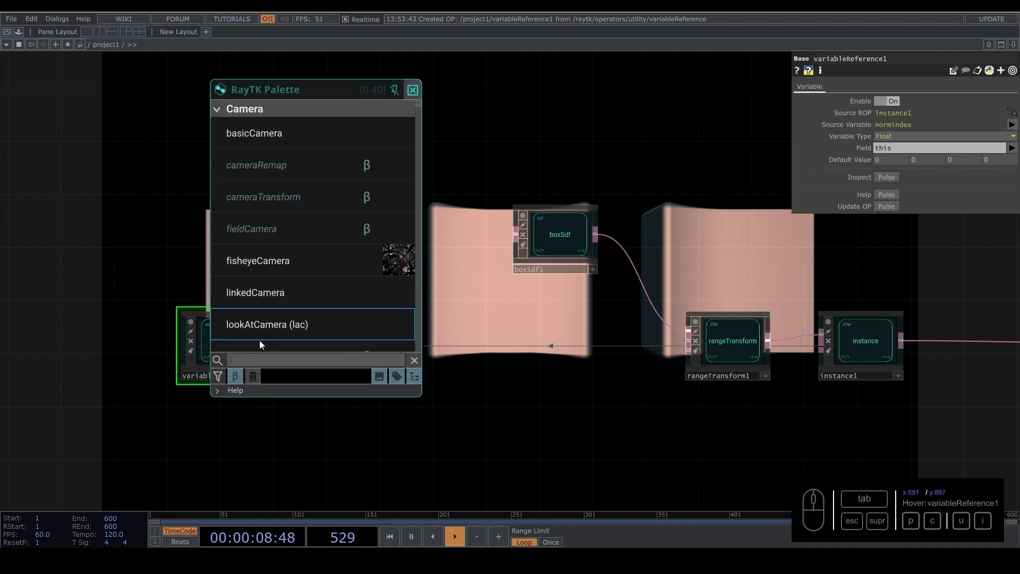
text(wa)
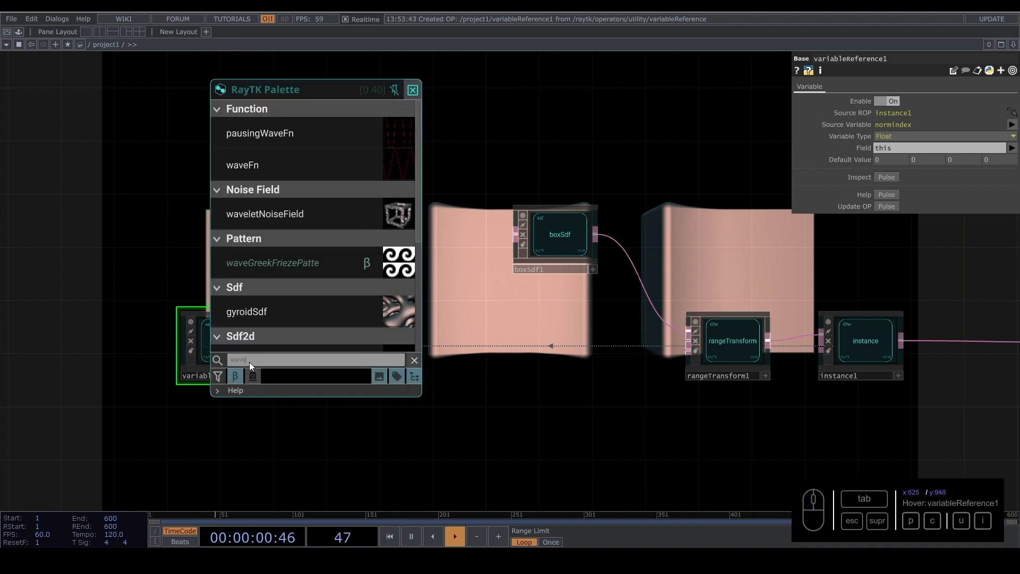
text(vefi)
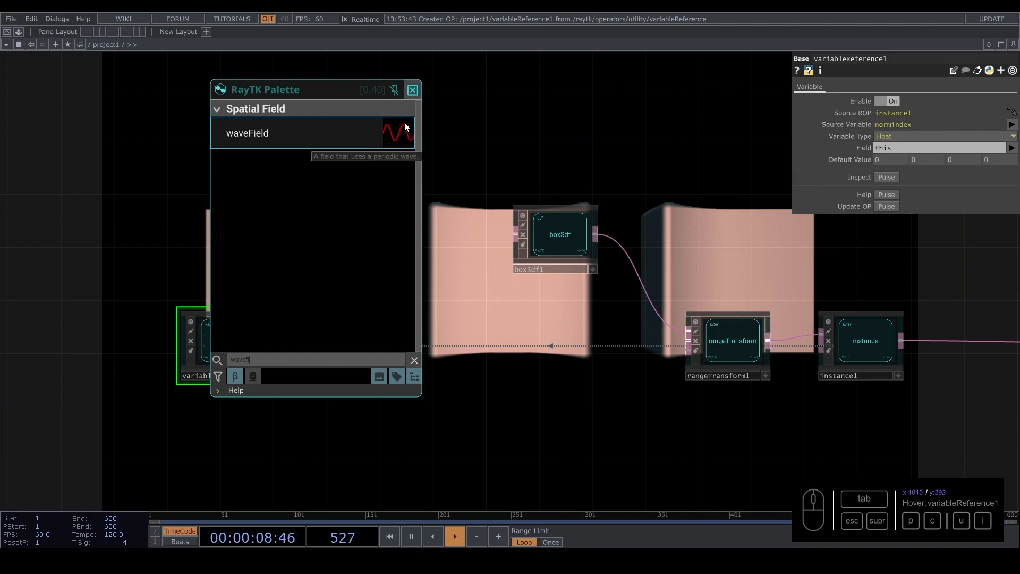
click(263, 143)
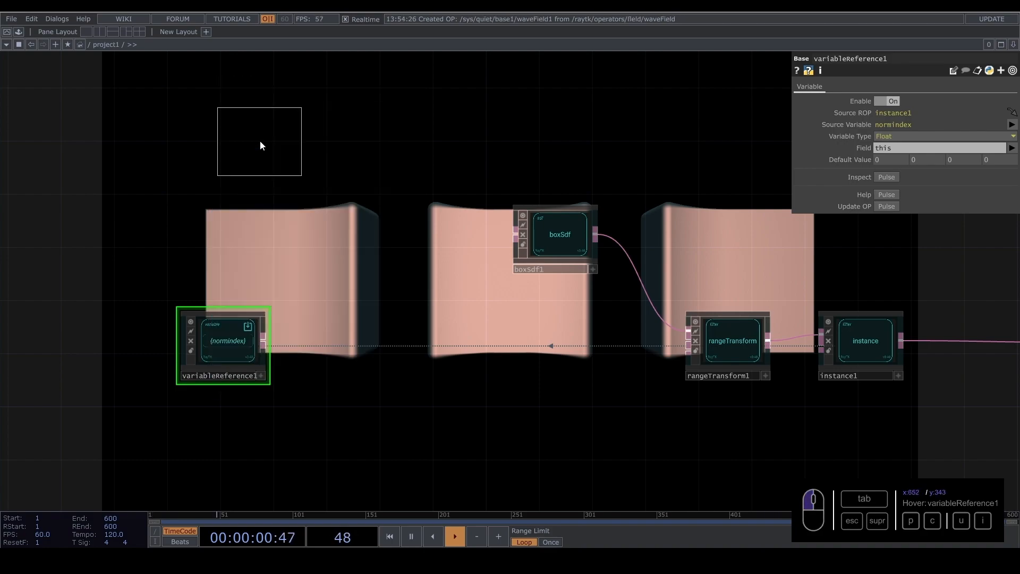
click(376, 247)
drag(350, 262, 363, 250)
scroll(333, 236, up, 3)
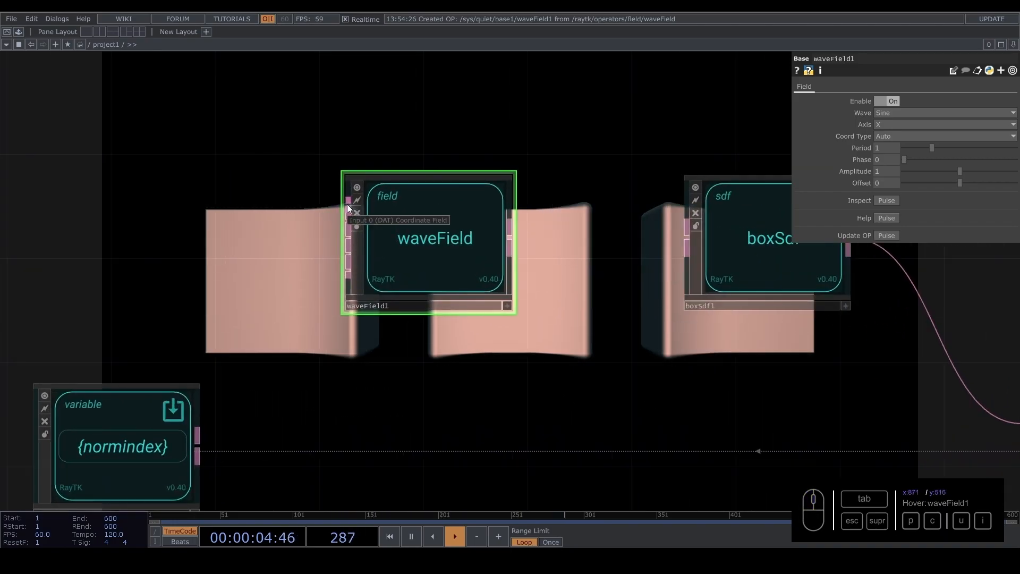
Step: Create a Pattern CHOP and place it directly above waveField1
scroll(165, 223, down, 5)
key(Tab)
text(pa)
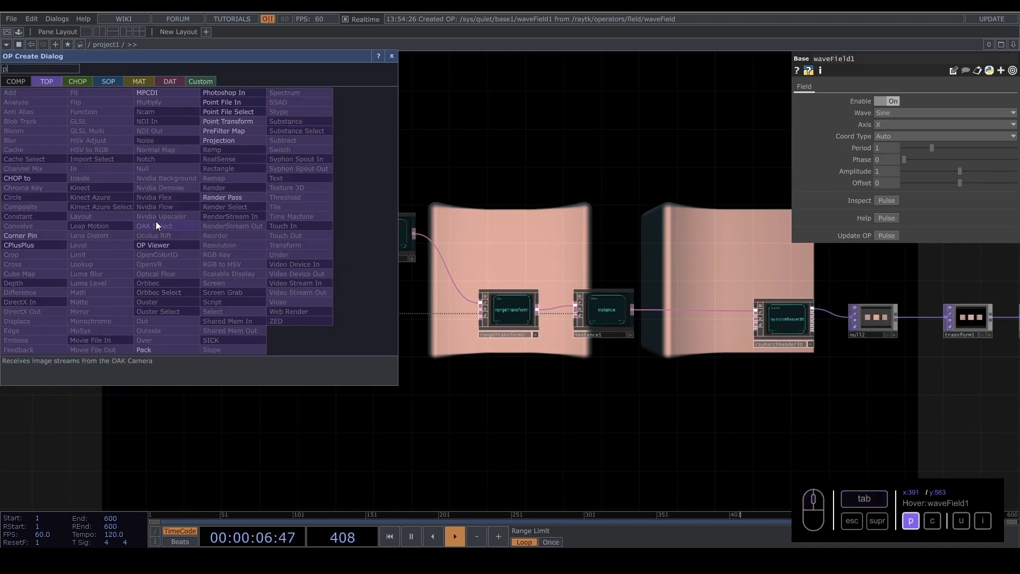
click(76, 81)
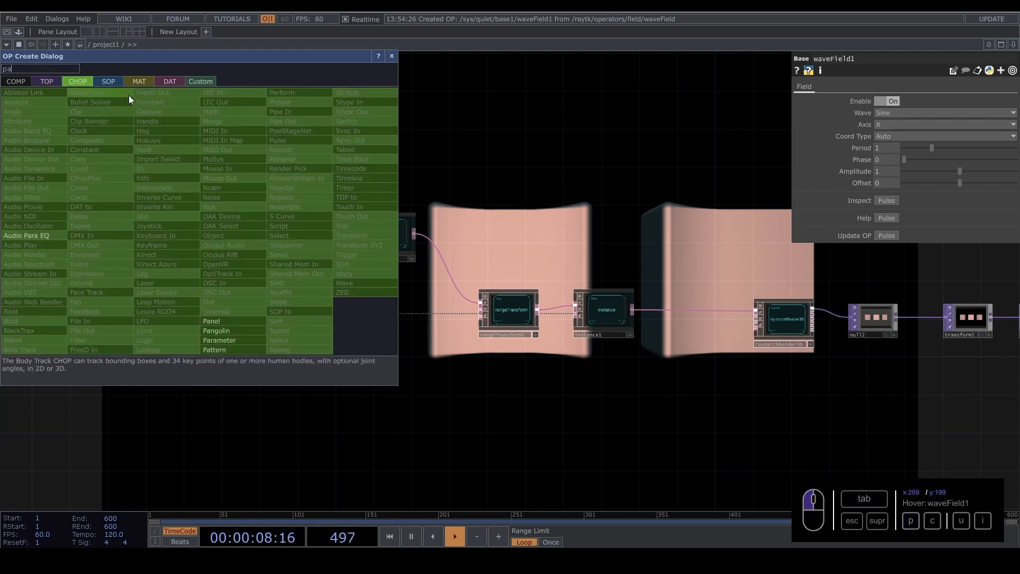
click(231, 348)
click(266, 182)
Step: Connect variableReference1 to waveField1's Coordinate Field input and waveField1's output to boxSdf1's Scale Field input
scroll(264, 187, up, 5)
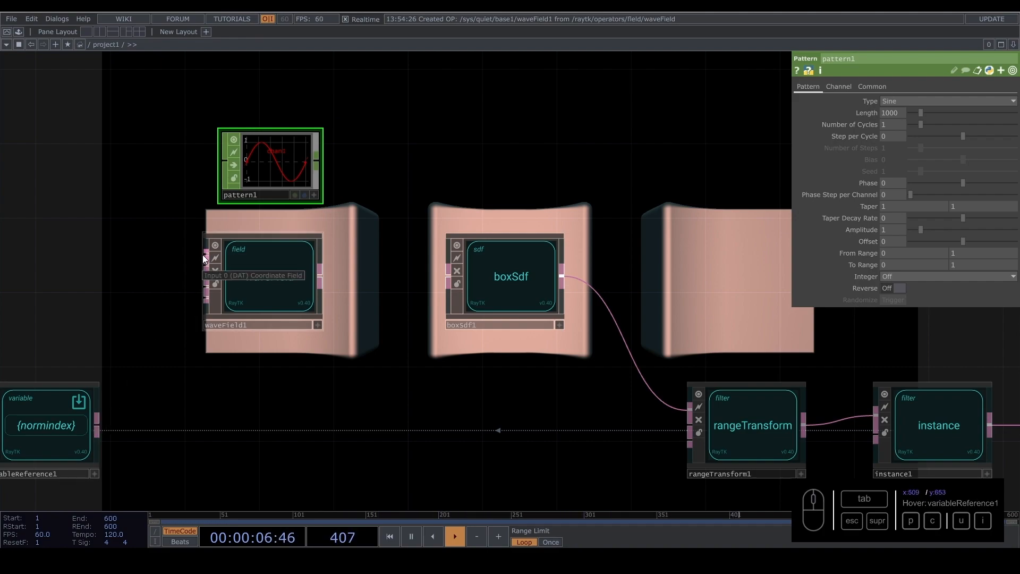
drag(99, 426, 205, 256)
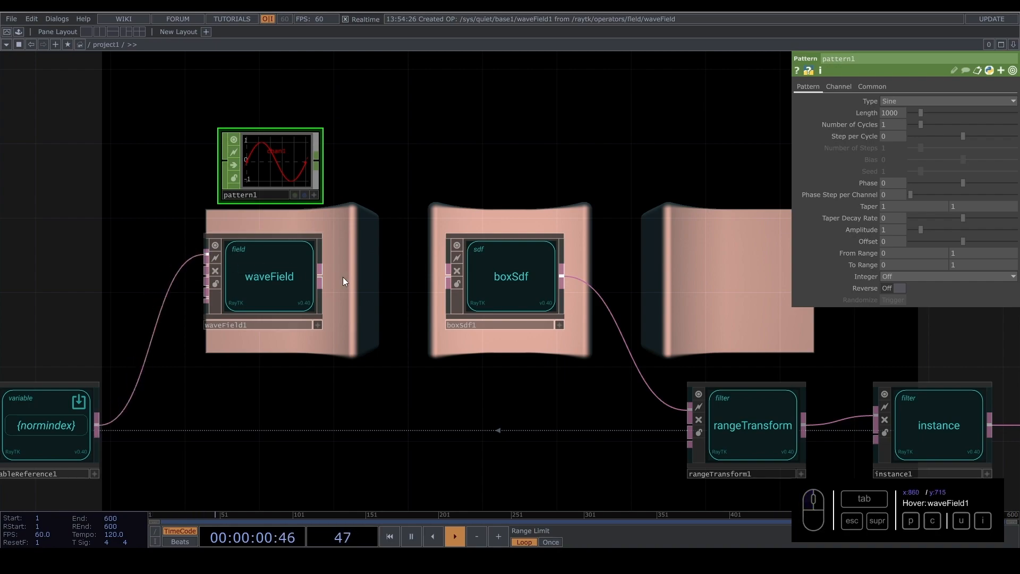
drag(321, 276, 432, 279)
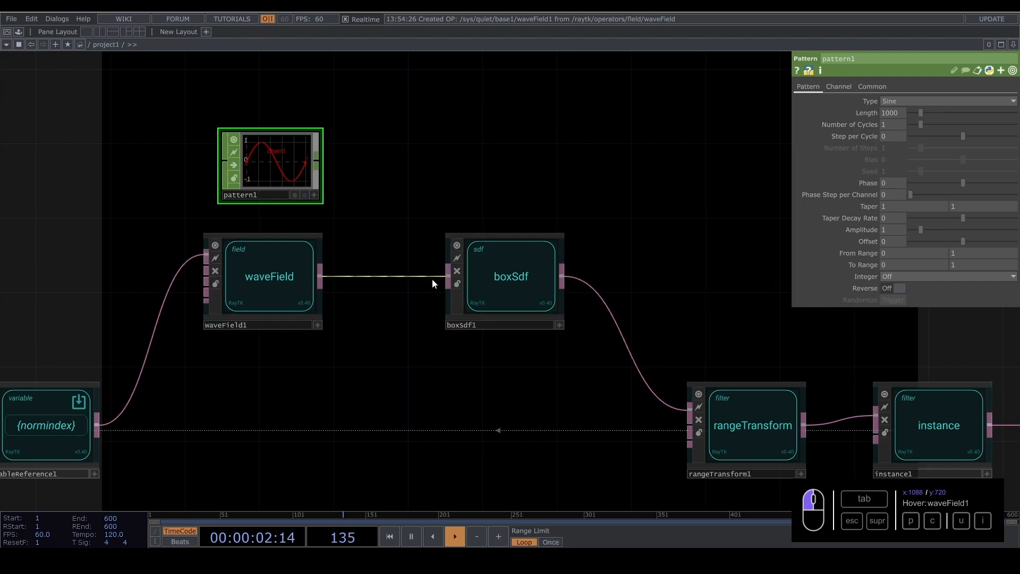
Step: Set waveField1's Amplitude to 0.686, Offset to 0.629 and Period to 0.87
click(294, 289)
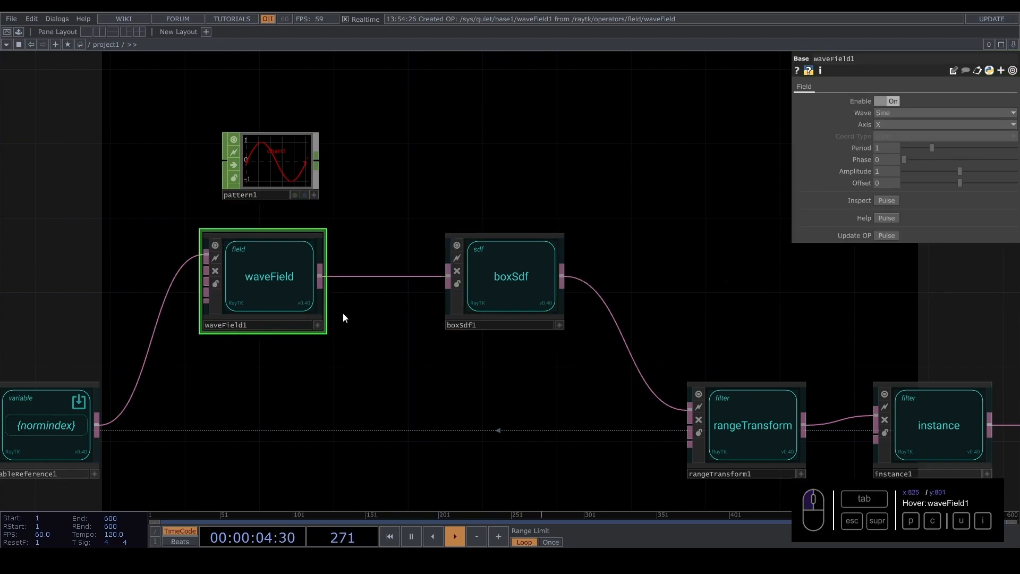
scroll(351, 316, down, 4)
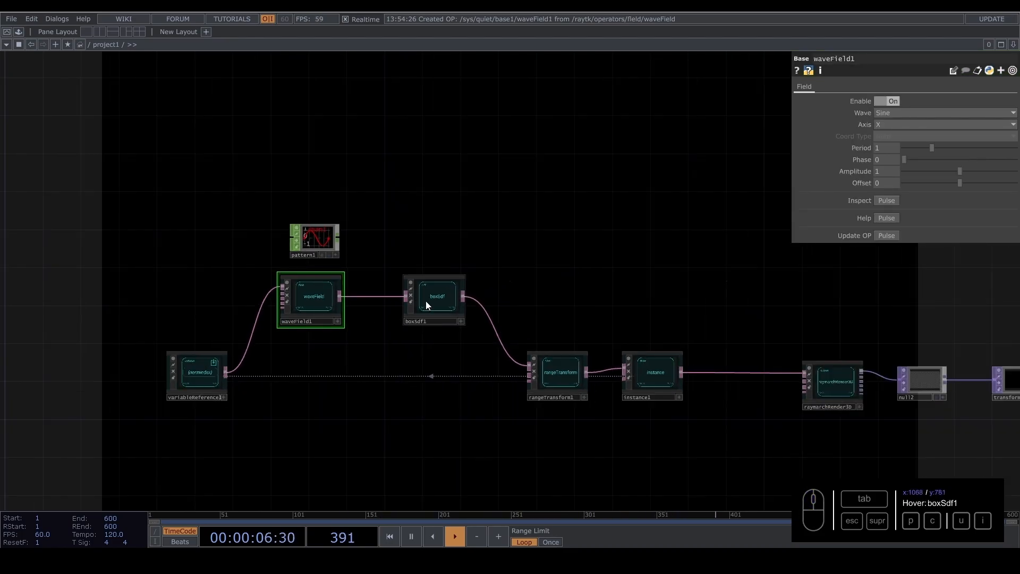
drag(960, 171, 996, 181)
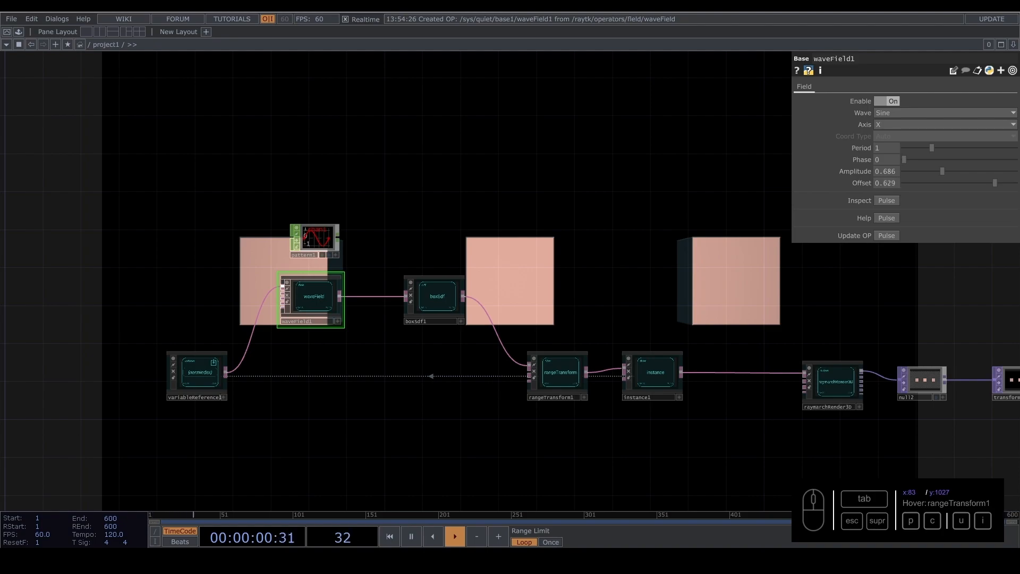
mouse_move(926, 145)
mouse_down()
mouse_move(989, 157)
mouse_move(931, 161)
mouse_move(928, 148)
mouse_up()
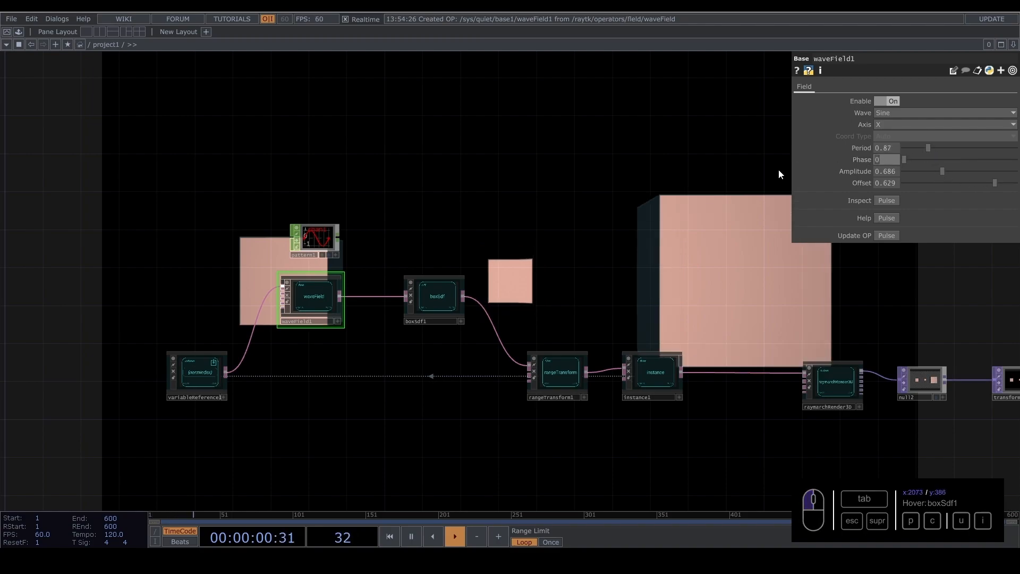
Step: Animate waveField1's Phase with an expression based on absTime.seconds
text(abs()
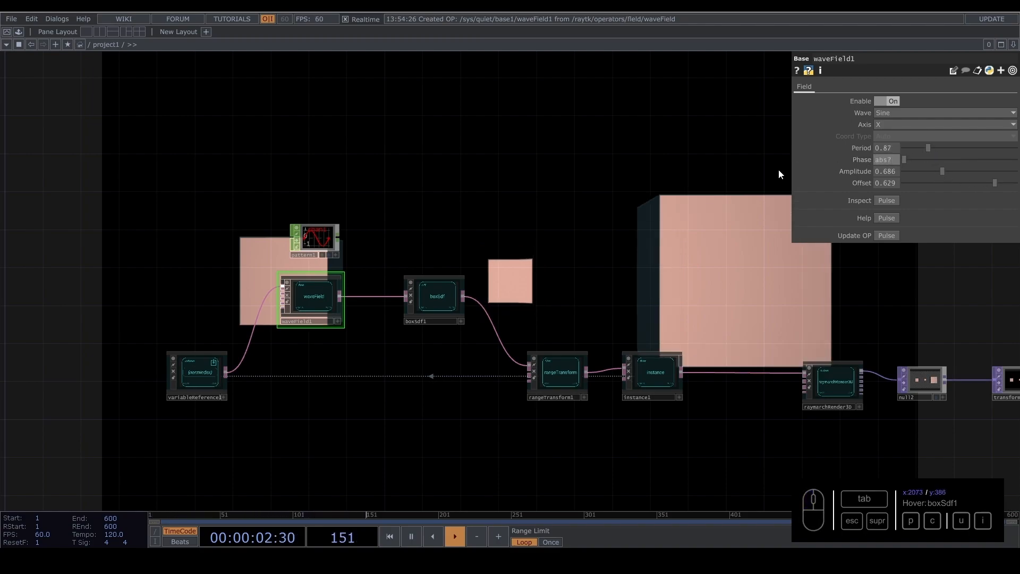
text(Time.se)
text(con)
text(ds)
key(Return)
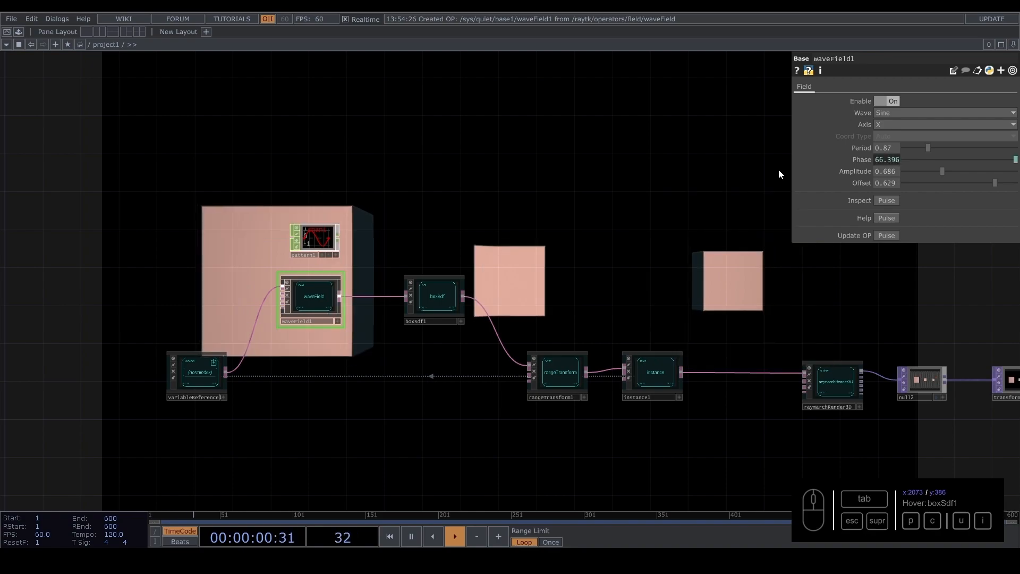
Step: Reduce waveField1's Amplitude to 0.181 and its Offset to 0.39
drag(543, 199, 530, 280)
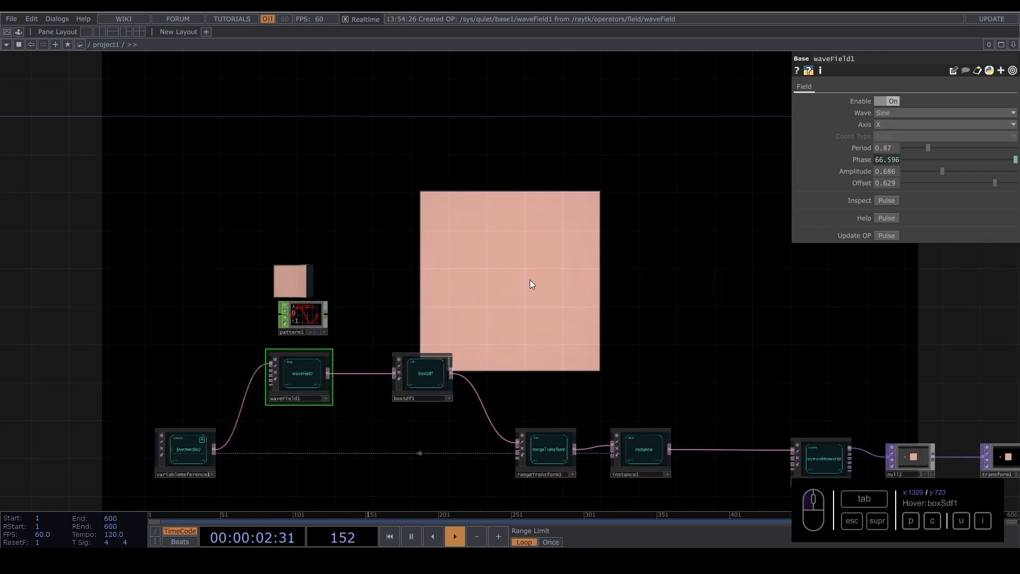
drag(993, 183, 913, 173)
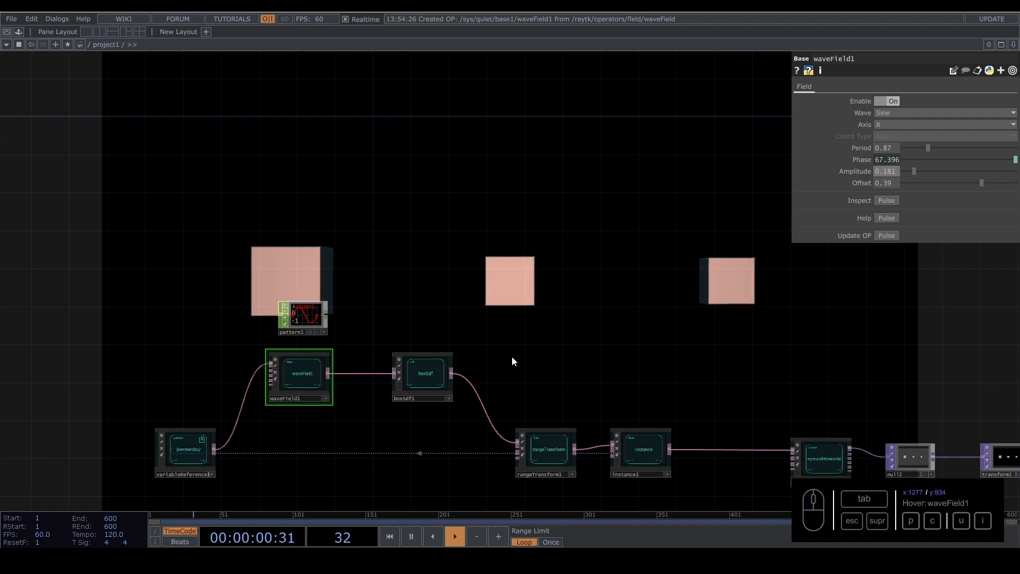
scroll(509, 356, down, 4)
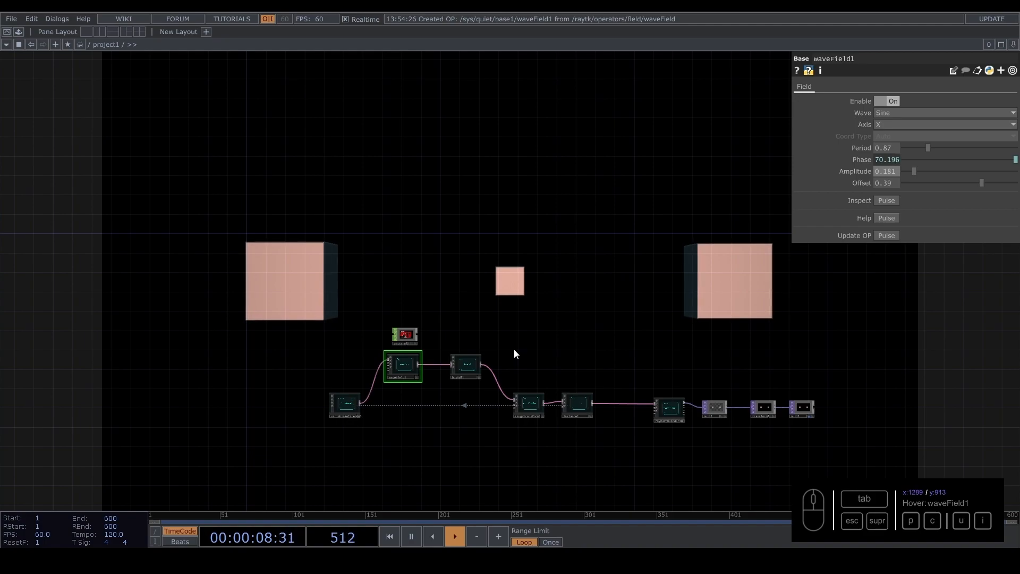
Step: Set the project's frame rate to 30 FPS
drag(39, 533, 34, 533)
text(3)
key(Return)
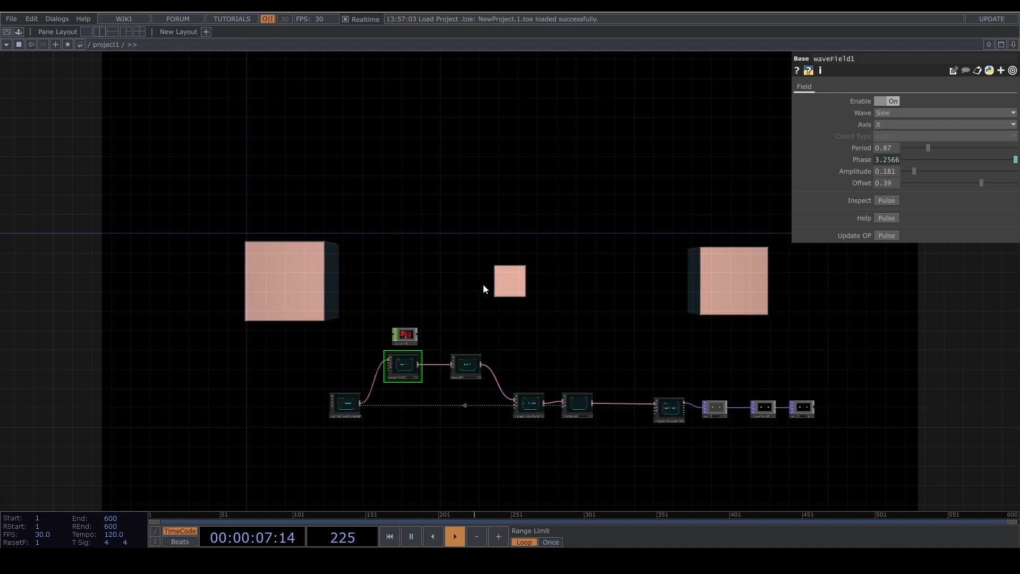
Step: Add a boxFrameSdf operator from the RayTK Palette and place it directly above boxSdf1
scroll(467, 406, up, 3)
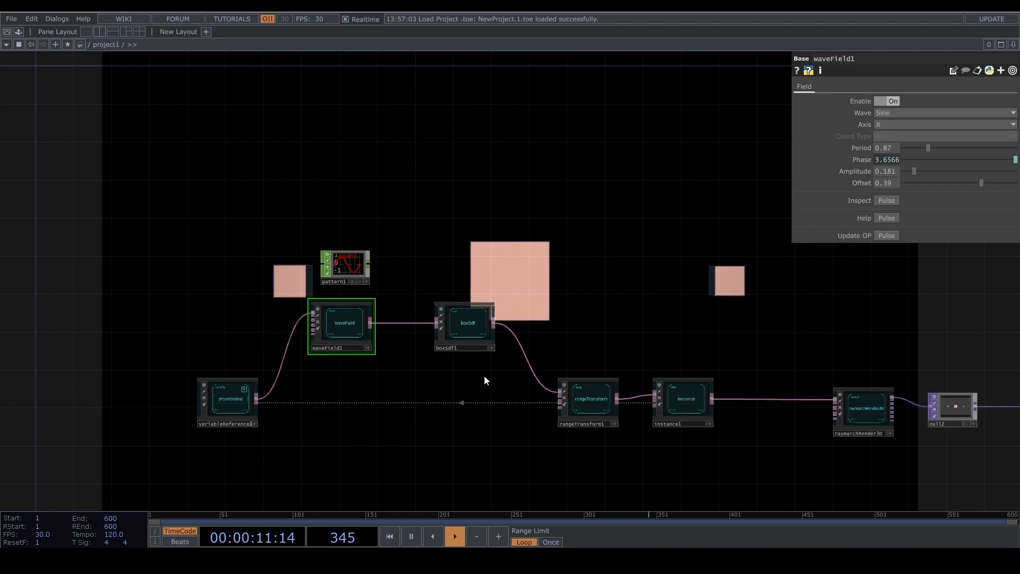
drag(568, 253, 638, 234)
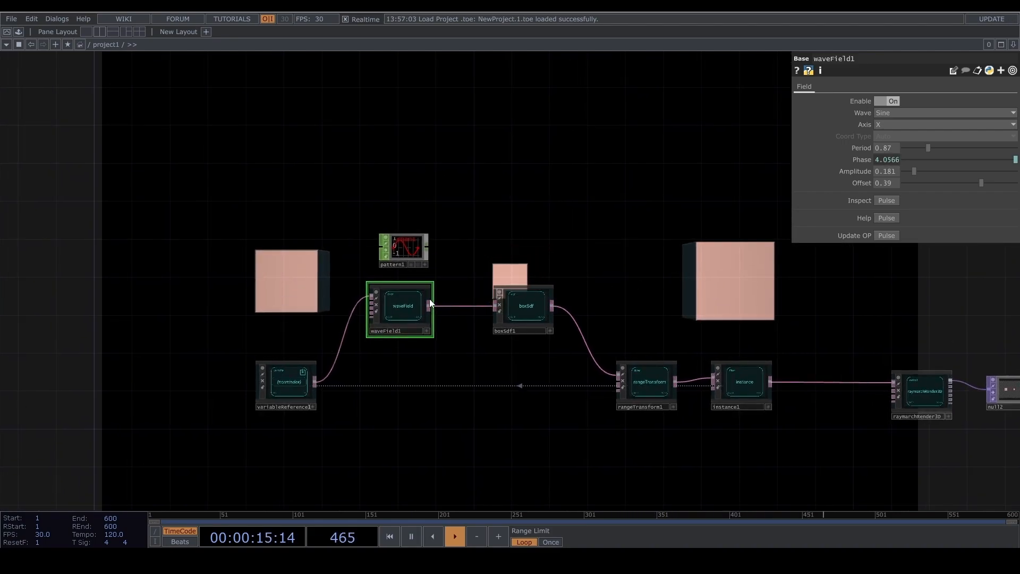
scroll(430, 299, up, 2)
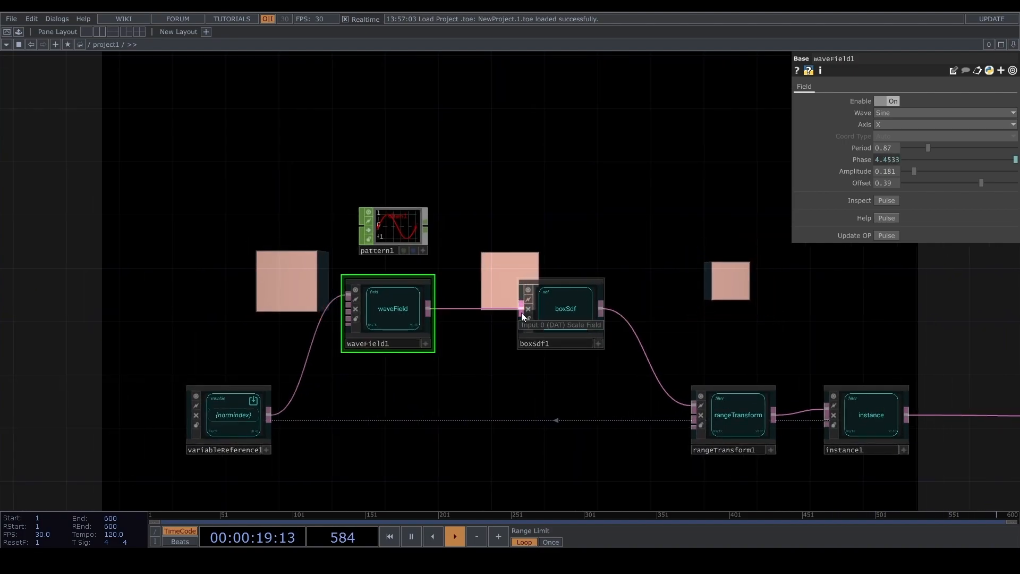
scroll(510, 329, down, 2)
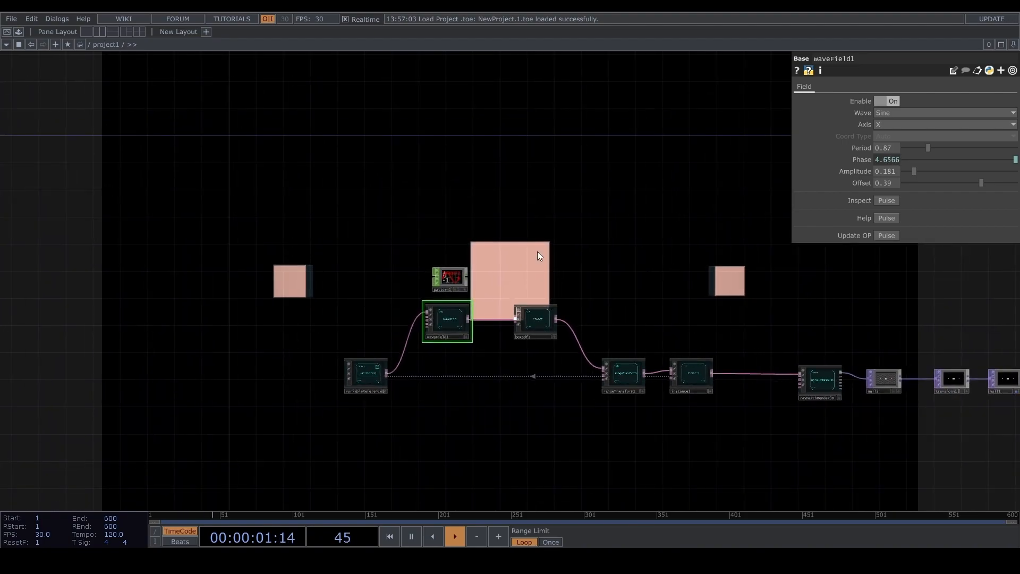
key(alt+r)
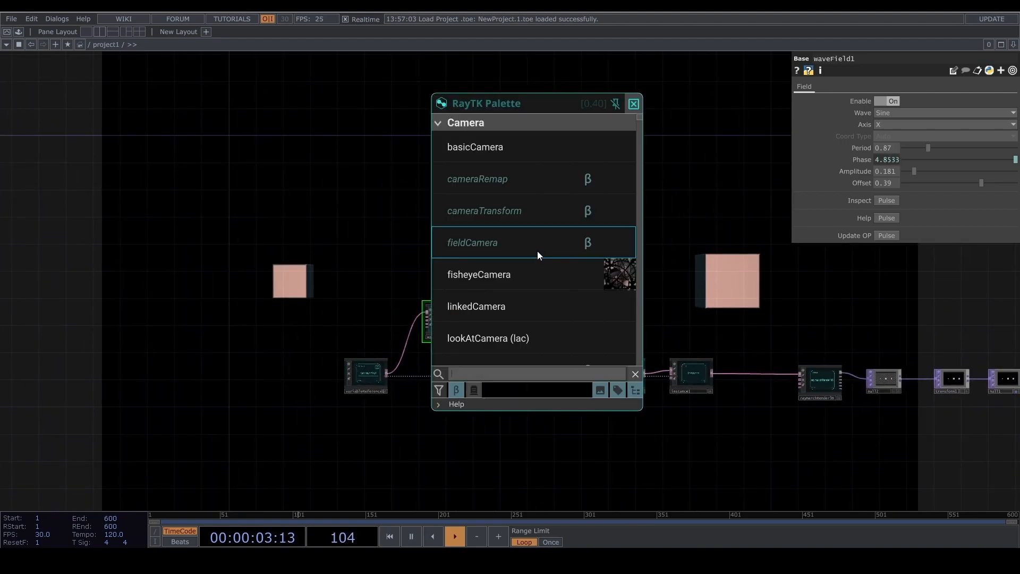
scroll(551, 282, down, 8)
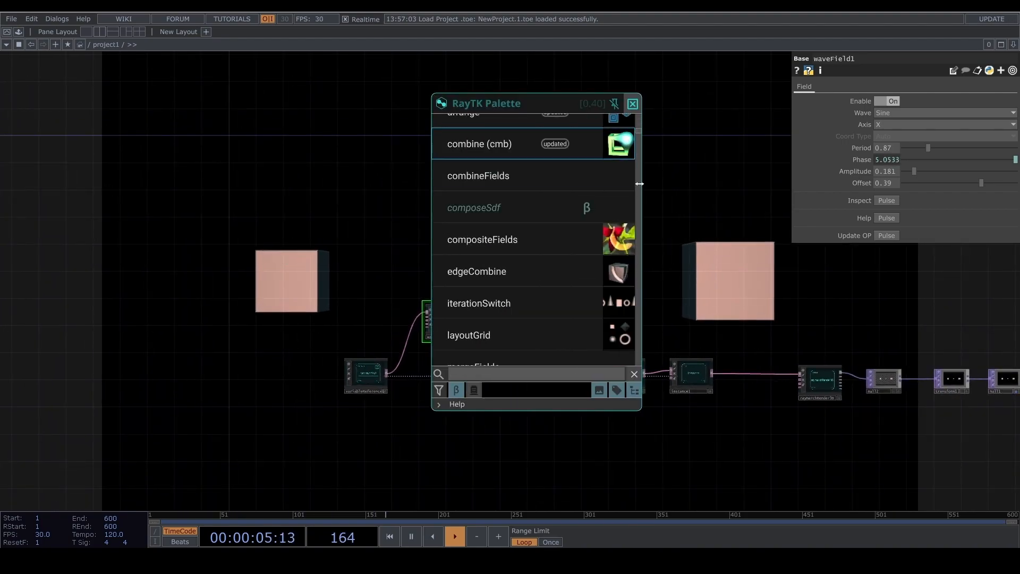
drag(633, 132, 635, 247)
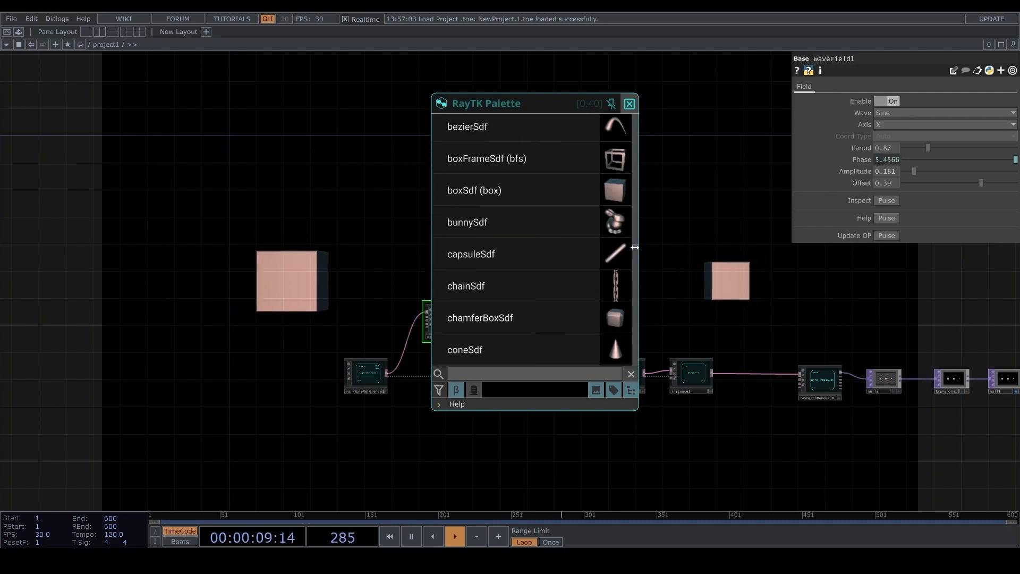
click(511, 165)
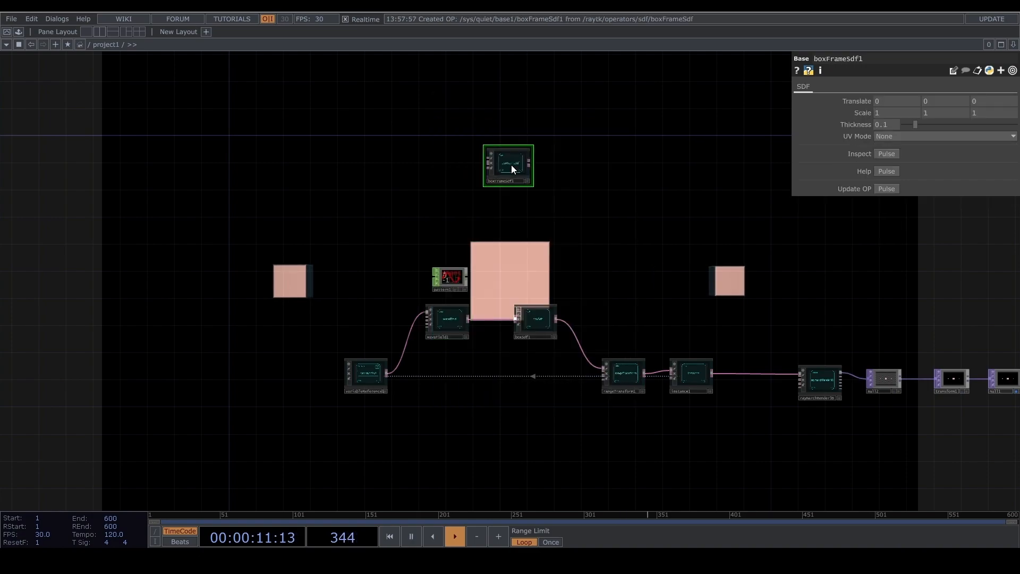
drag(519, 291, 528, 272)
scroll(528, 271, up, 5)
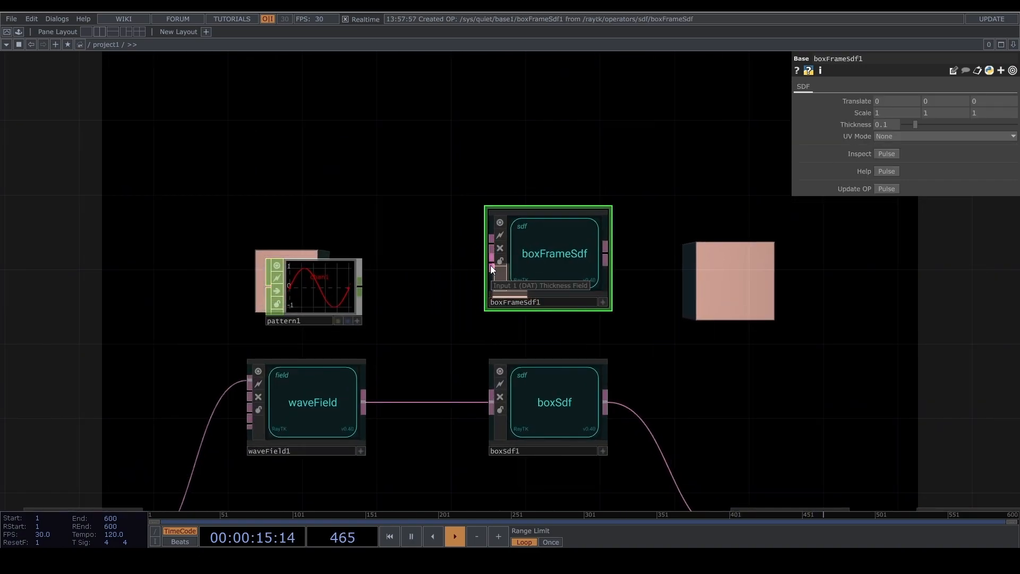
Step: Add a sphereGridSdf operator from the RayTK Palette and place it above boxFrameSdf1
scroll(489, 273, down, 5)
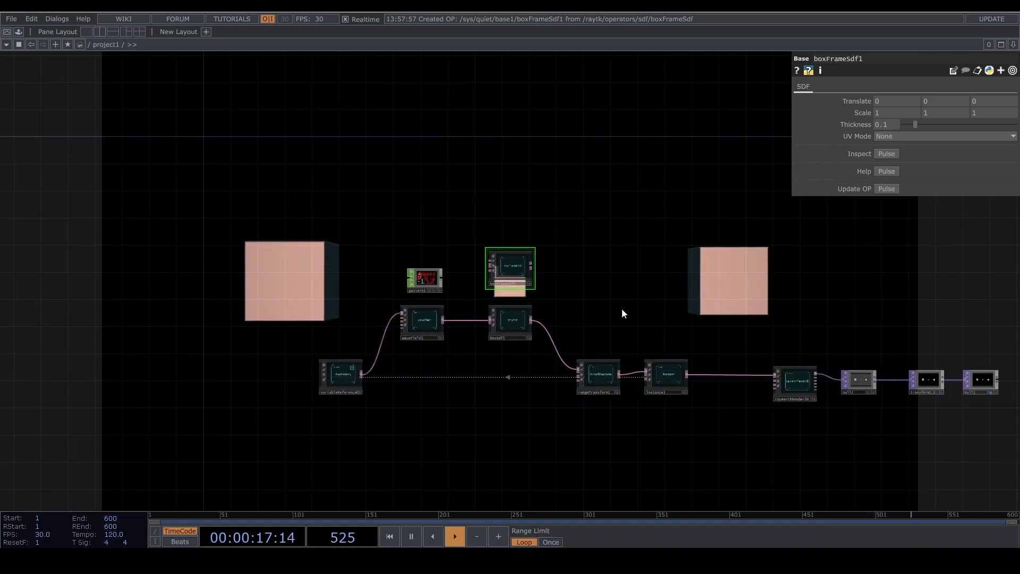
key(alt+r)
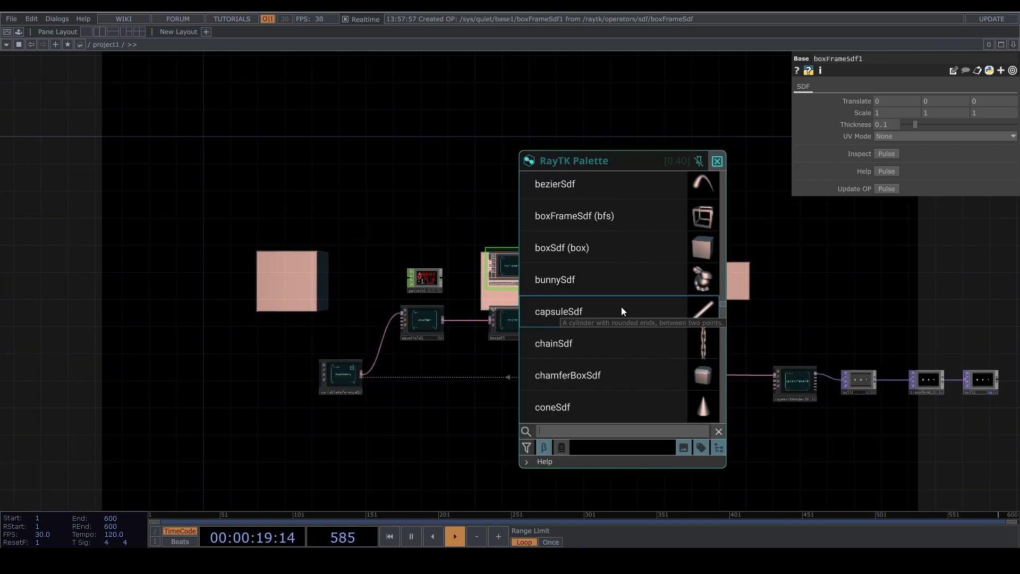
scroll(622, 311, down, 5)
scroll(622, 312, down, 6)
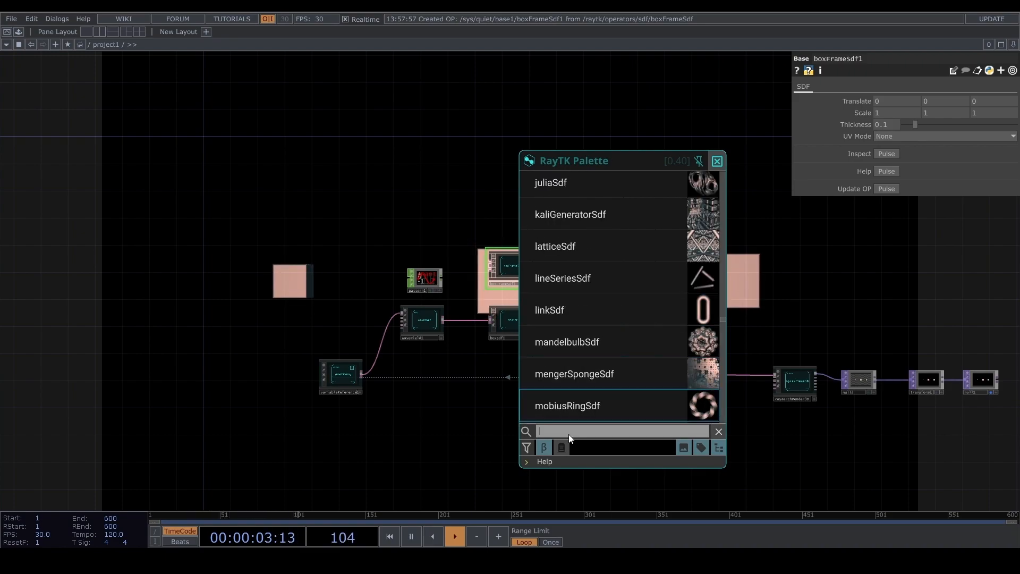
text(sphere)
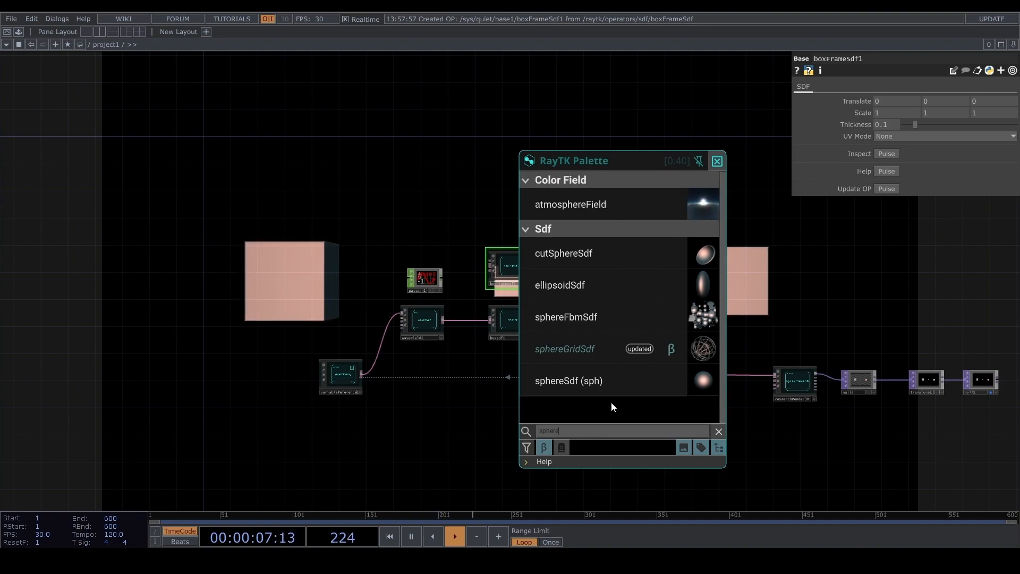
click(606, 355)
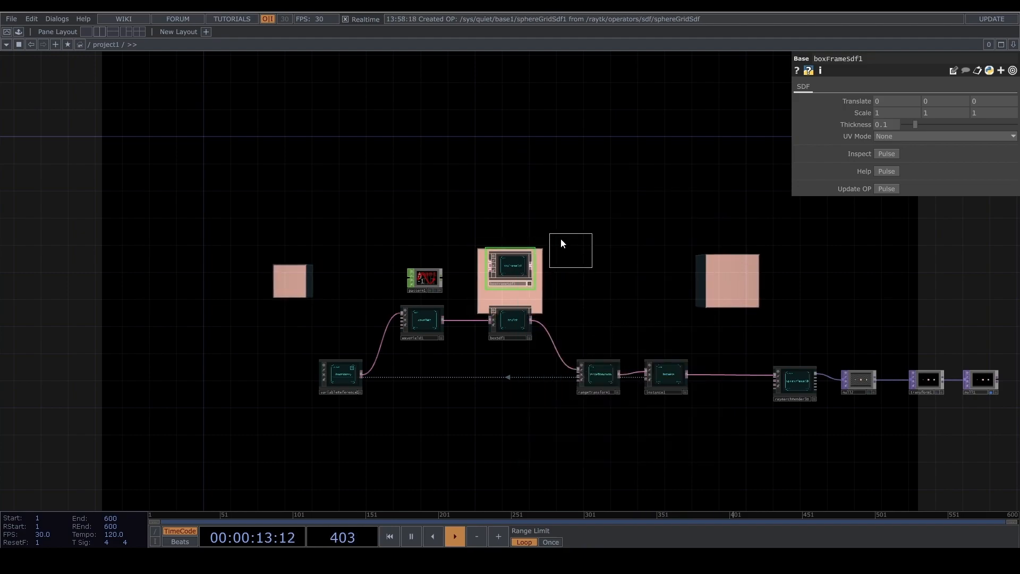
click(509, 218)
Step: Feed waveField1 into boxFrameSdf1's first input and route boxFrameSdf1 into rangeTransform1 in place of boxSdf1
drag(444, 320, 479, 266)
scroll(484, 266, up, 5)
drag(568, 264, 605, 401)
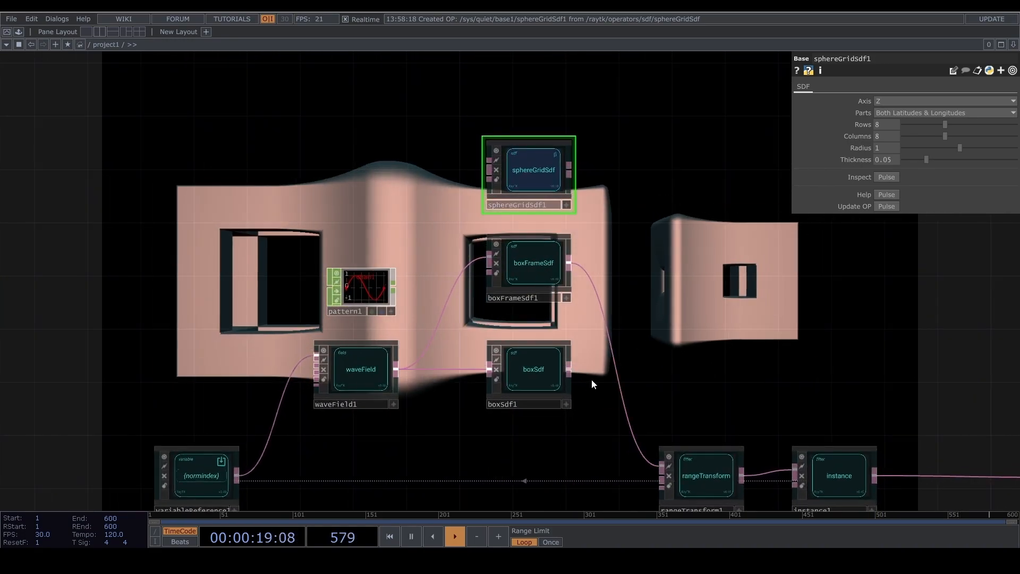
Step: Connect waveField1 to boxFrameSdf1's Thickness Field input as well
scroll(592, 379, down, 5)
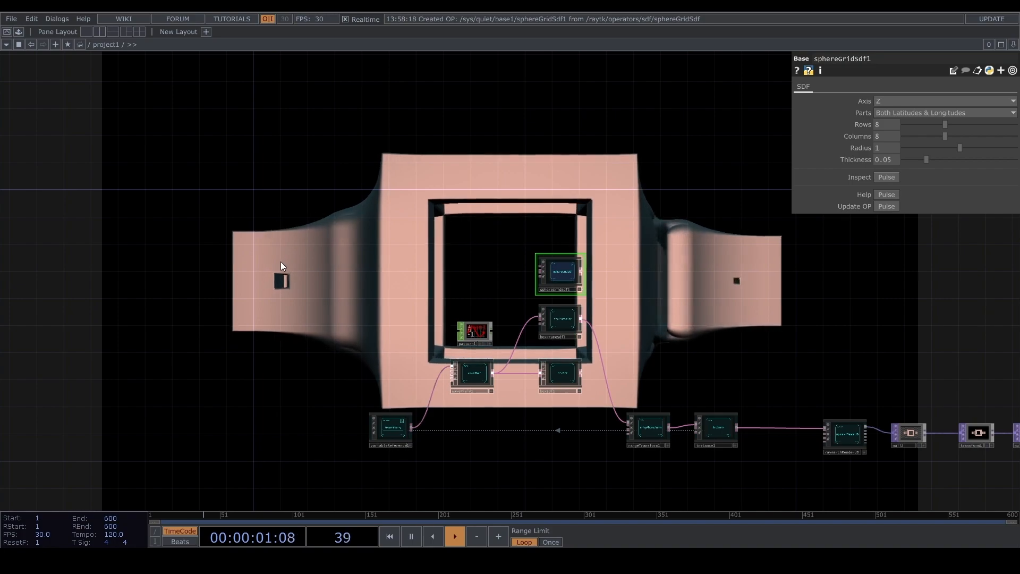
scroll(591, 365, up, 2)
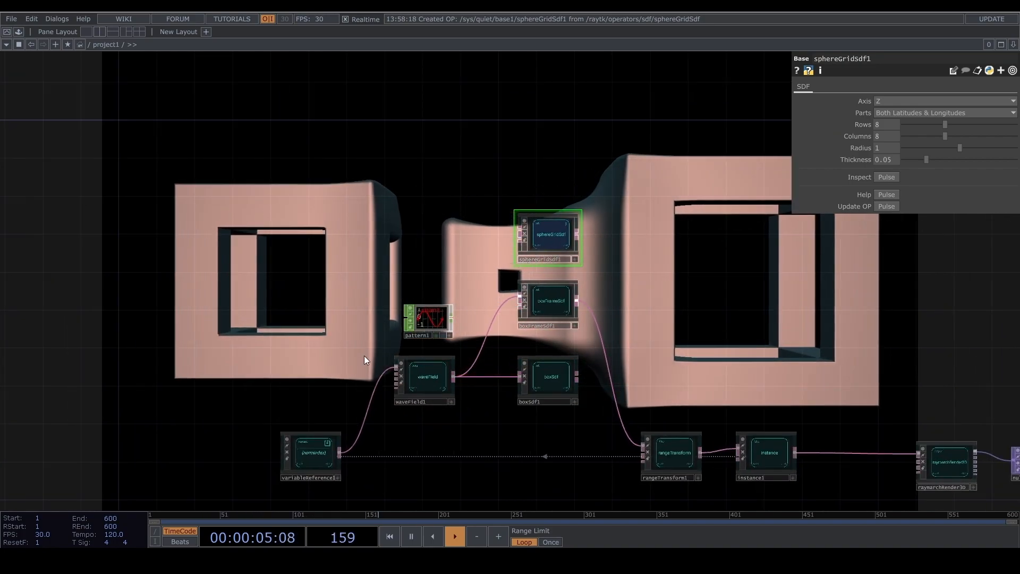
drag(456, 376, 509, 313)
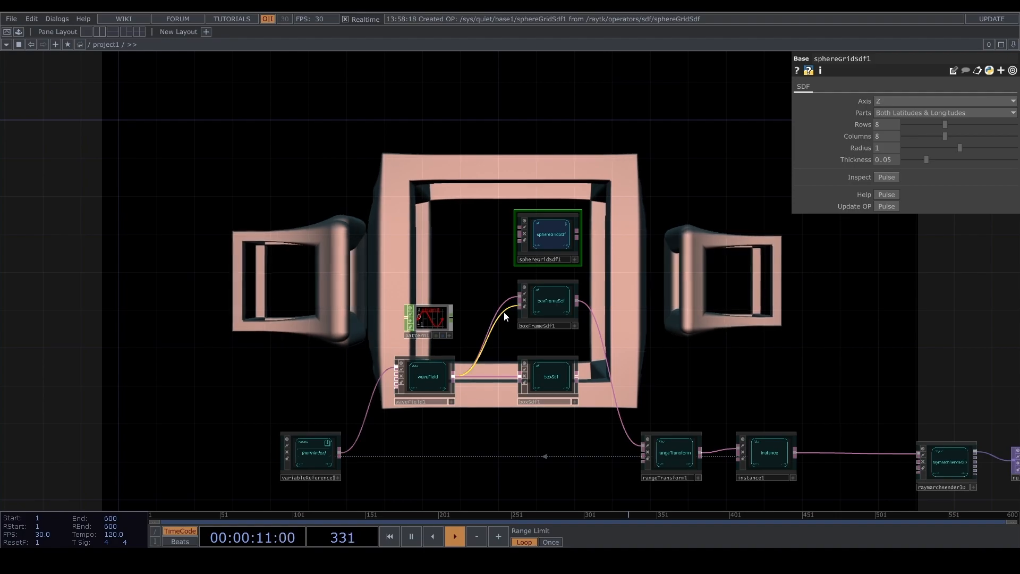
Step: Drive sphereGridSdf1's radius with waveField1 and route sphereGridSdf1 into rangeTransform1 in place of boxFrameSdf1
drag(455, 376, 474, 278)
scroll(504, 239, up, 5)
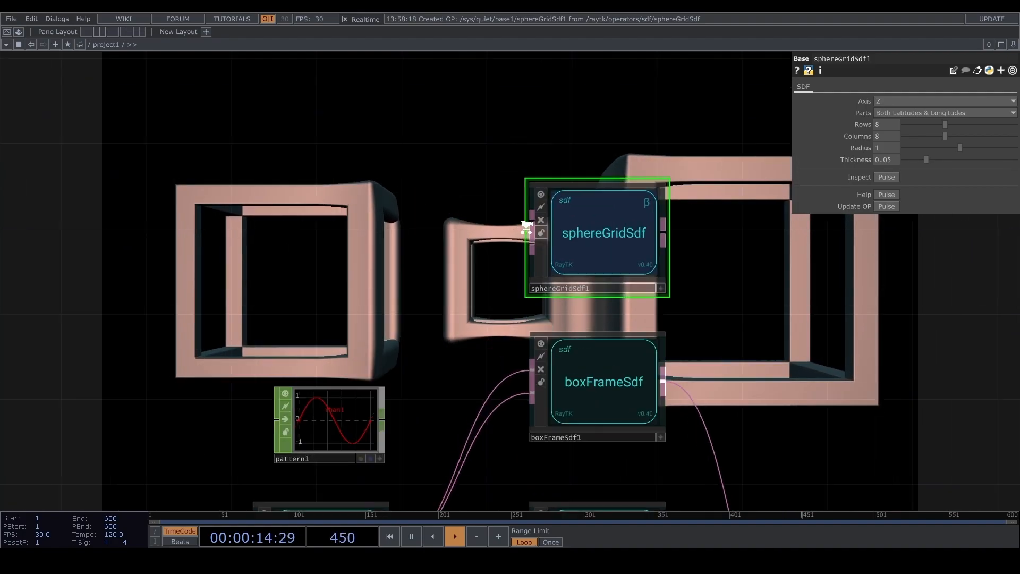
click(545, 216)
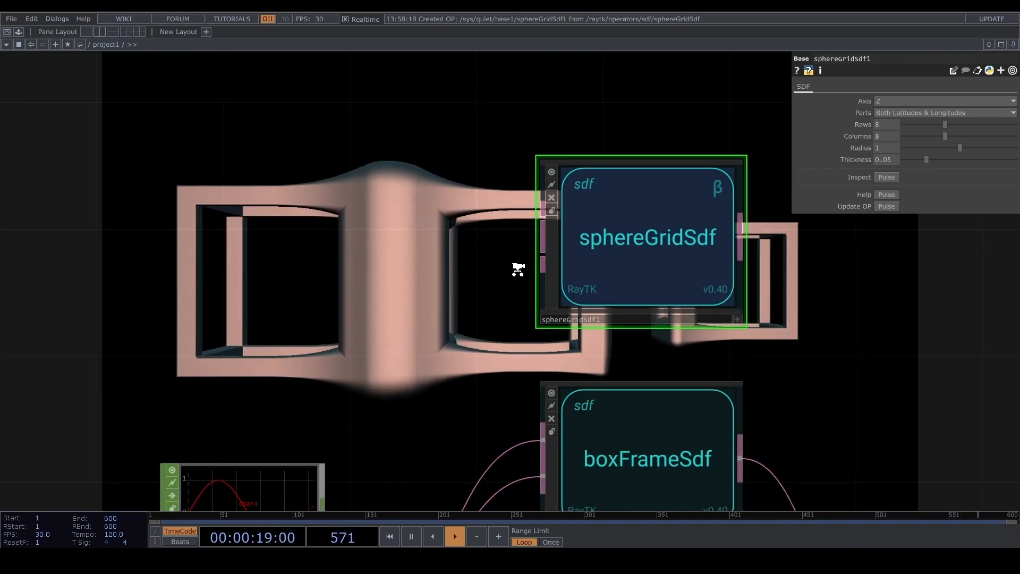
scroll(510, 266, down, 5)
click(525, 256)
drag(588, 260, 513, 198)
click(512, 198)
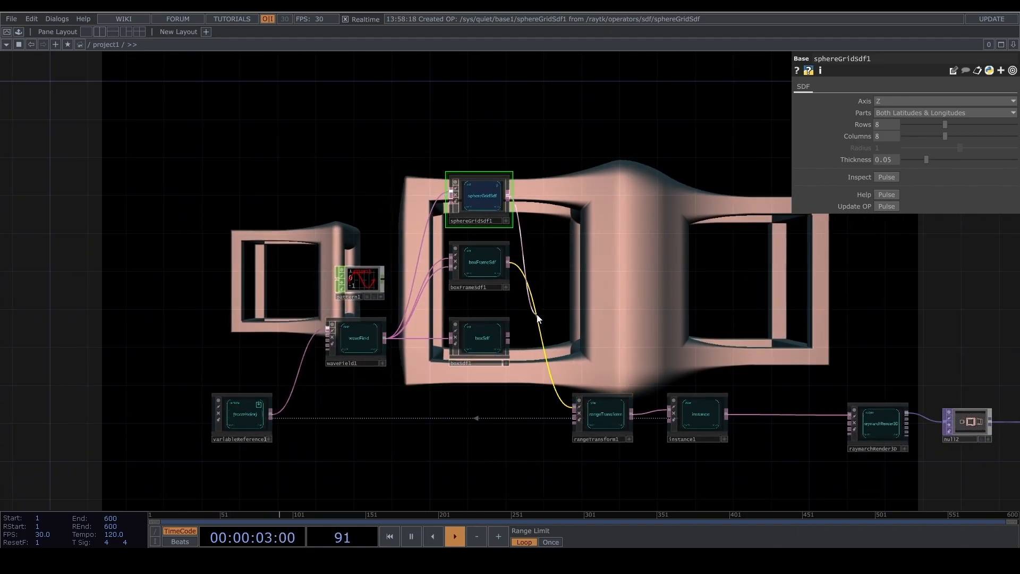
click(535, 316)
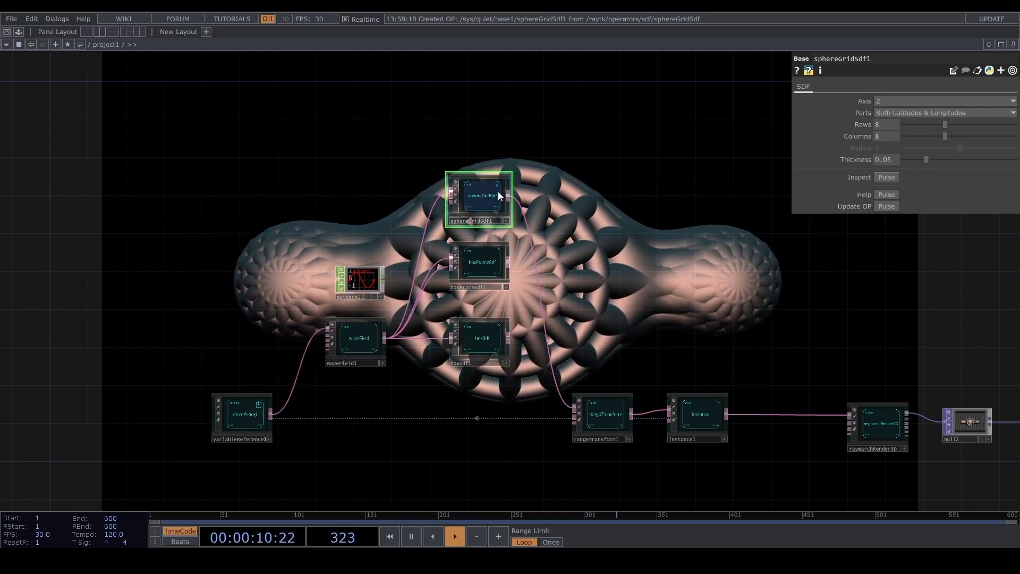
Step: Set sphereGridSdf1's Parts to Latitudes Only
click(921, 112)
click(902, 134)
drag(608, 213, 608, 332)
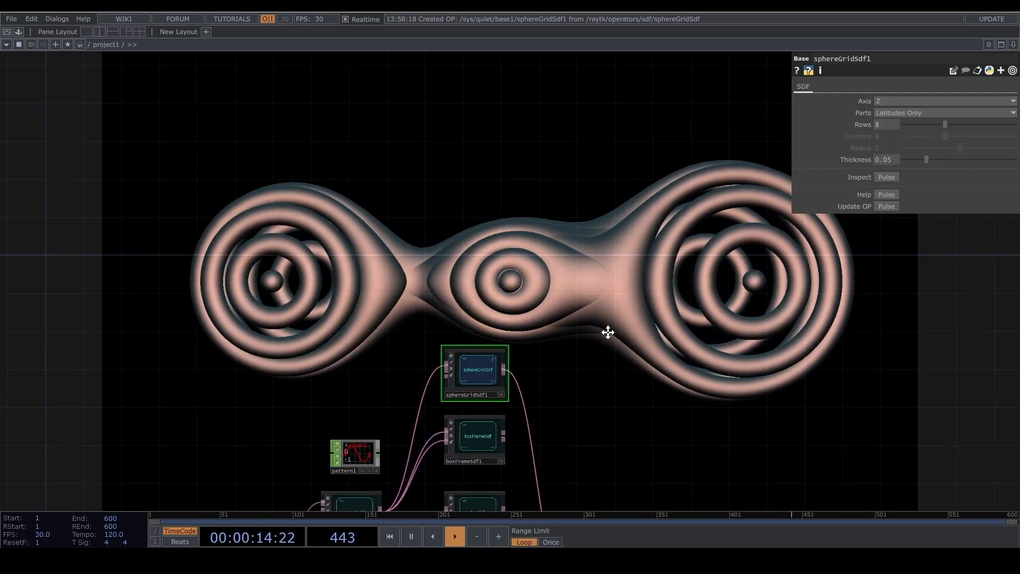
Step: Try Longitudes Only for sphereGridSdf1's Parts, and return the setting to Latitudes Only
click(904, 113)
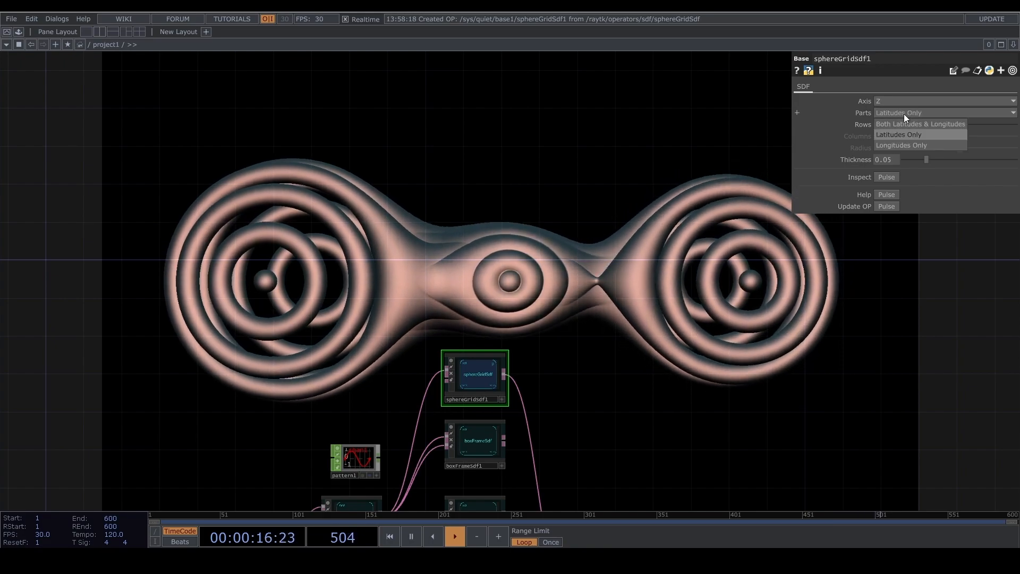
click(894, 145)
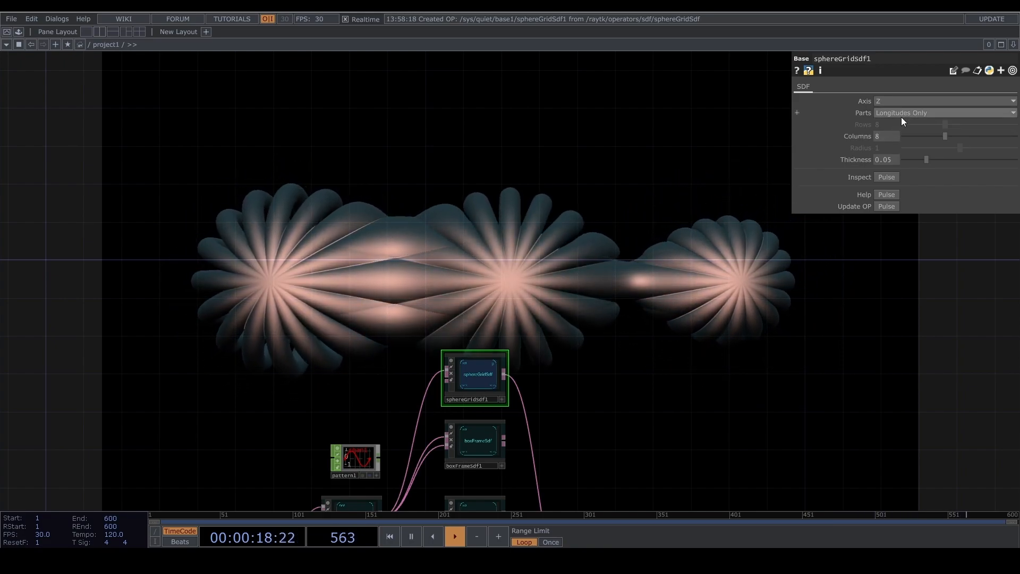
click(905, 113)
click(904, 135)
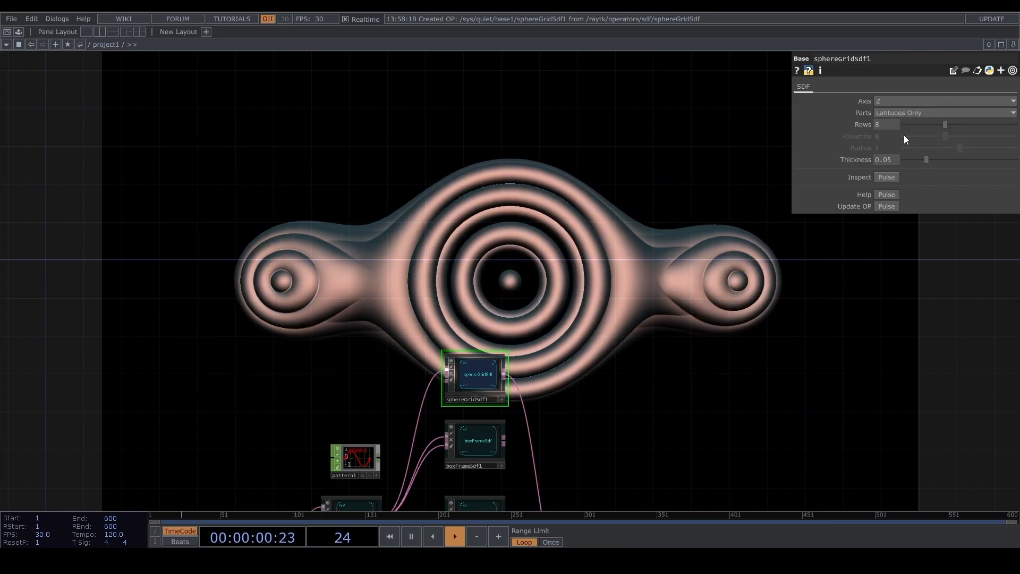
Step: Set sphereGridSdf1's Rows to 3
text(3)
key(Return)
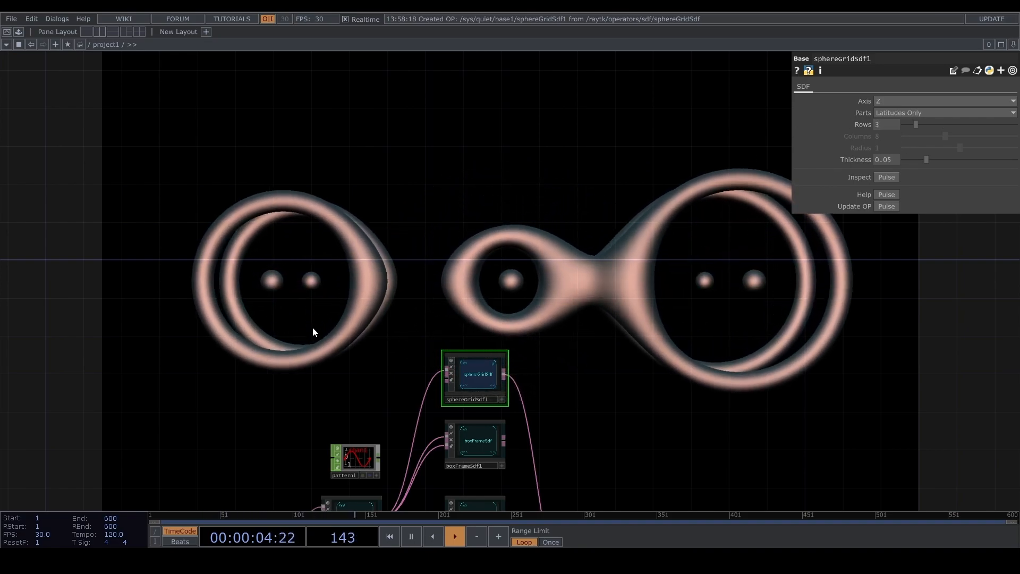
drag(379, 334, 346, 217)
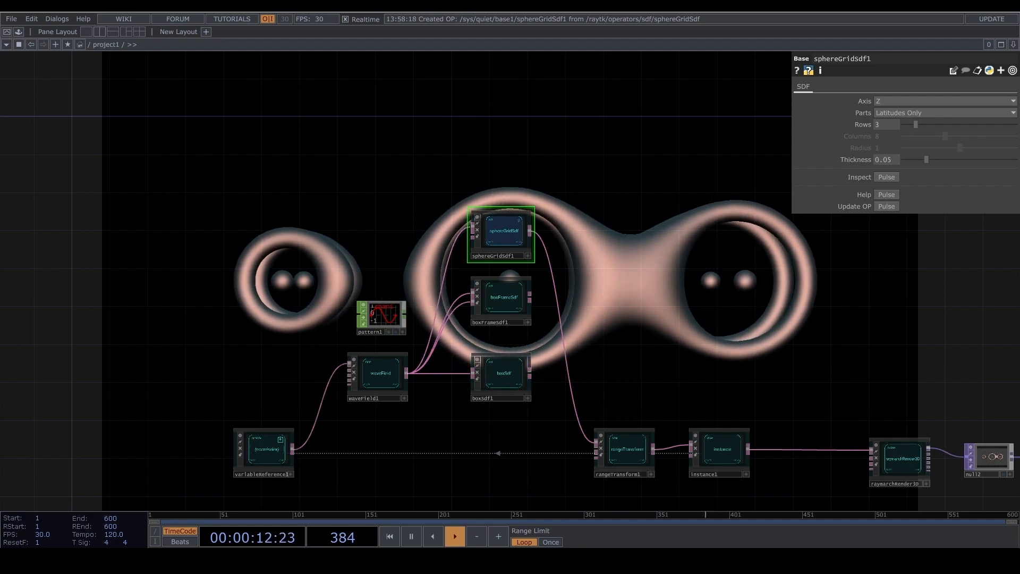
Step: Select the variableReference1, waveField1, pattern1 and SDF operators together and move them away from rangeTransform1 to make room
drag(166, 222, 164, 140)
right_drag(155, 98, 552, 407)
drag(508, 306, 395, 313)
Step: Delete boxFrameSdf1 and boxSdf1, and move sphereGridSdf1 down beside waveField1
click(390, 221)
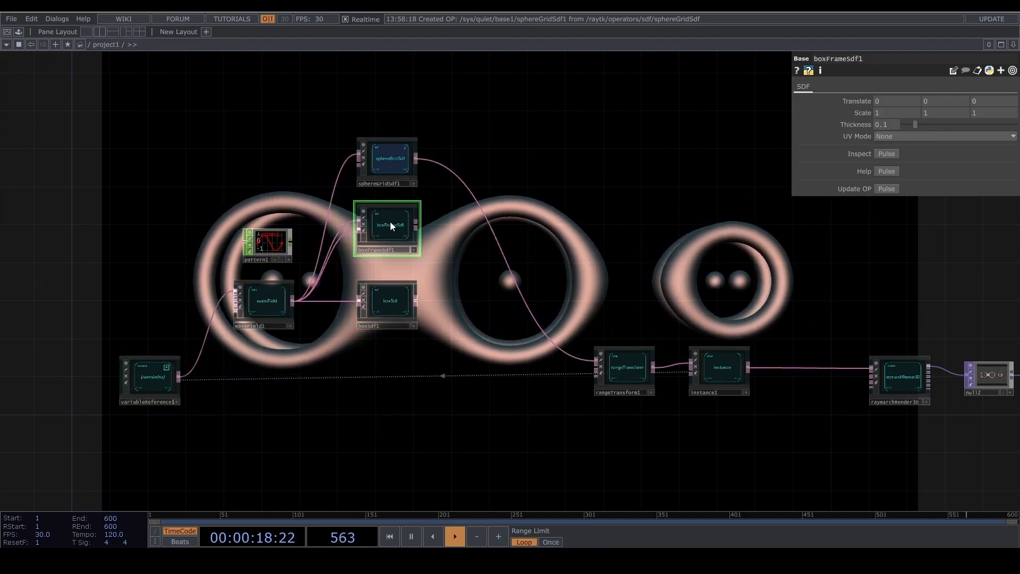
key(Delete)
click(385, 295)
key(Delete)
drag(390, 167, 362, 310)
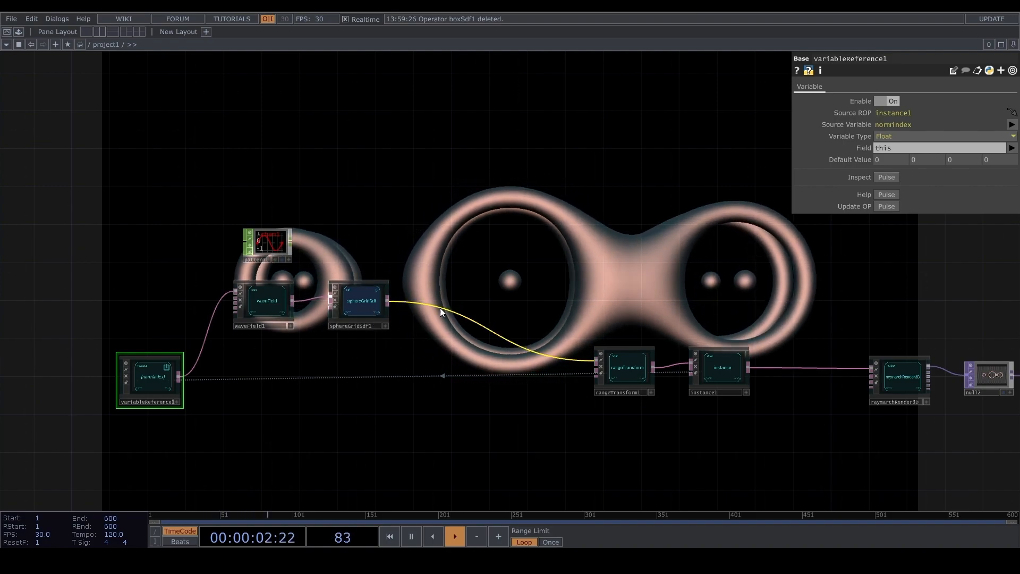
Step: Insert a RayTK transform operator between sphereGridSdf1 and rangeTransform1, placing it beside sphereGridSdf1
key(alt+r)
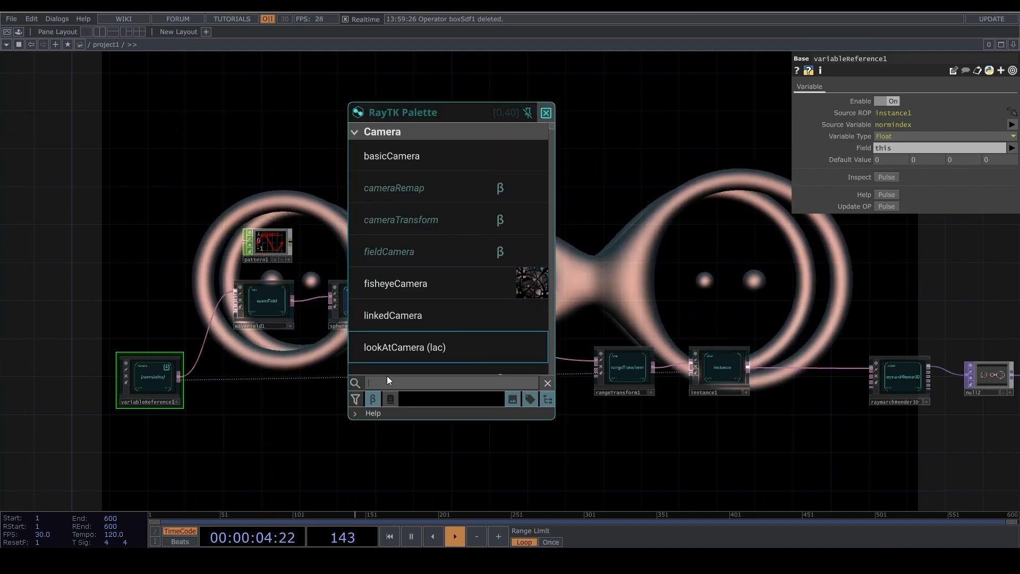
text(transform)
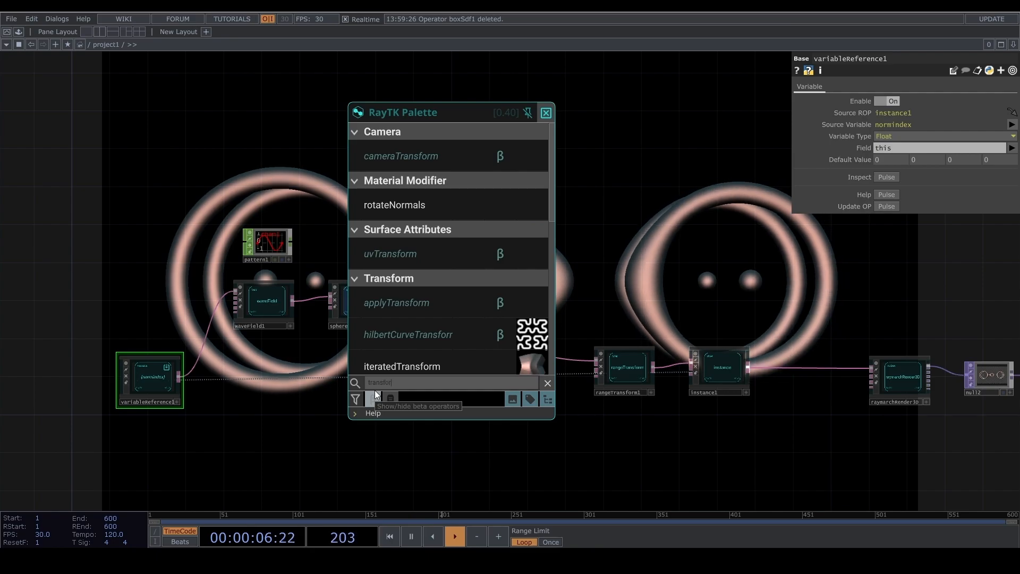
scroll(471, 283, down, 3)
scroll(471, 282, down, 4)
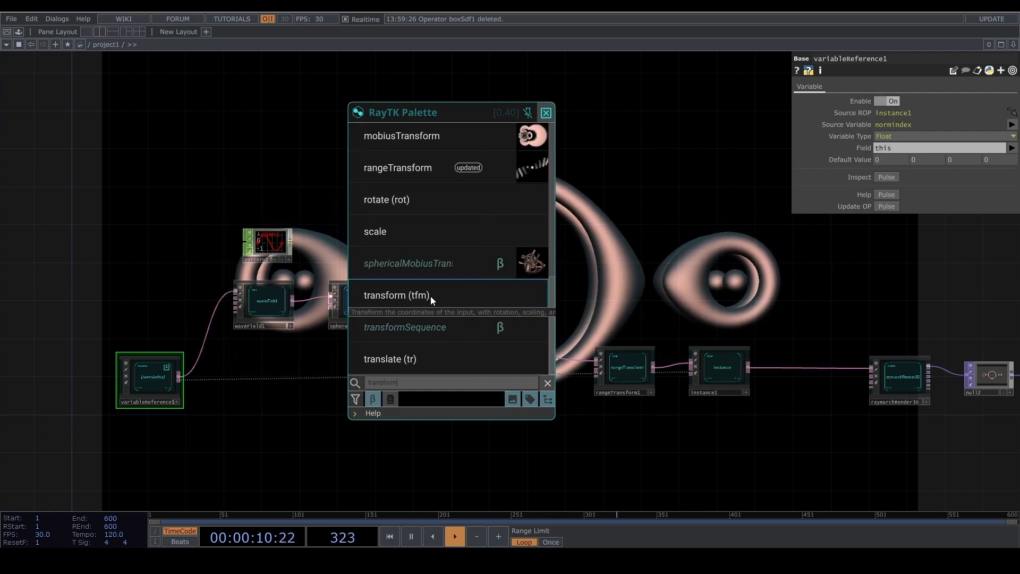
click(431, 296)
click(468, 278)
drag(386, 302, 502, 333)
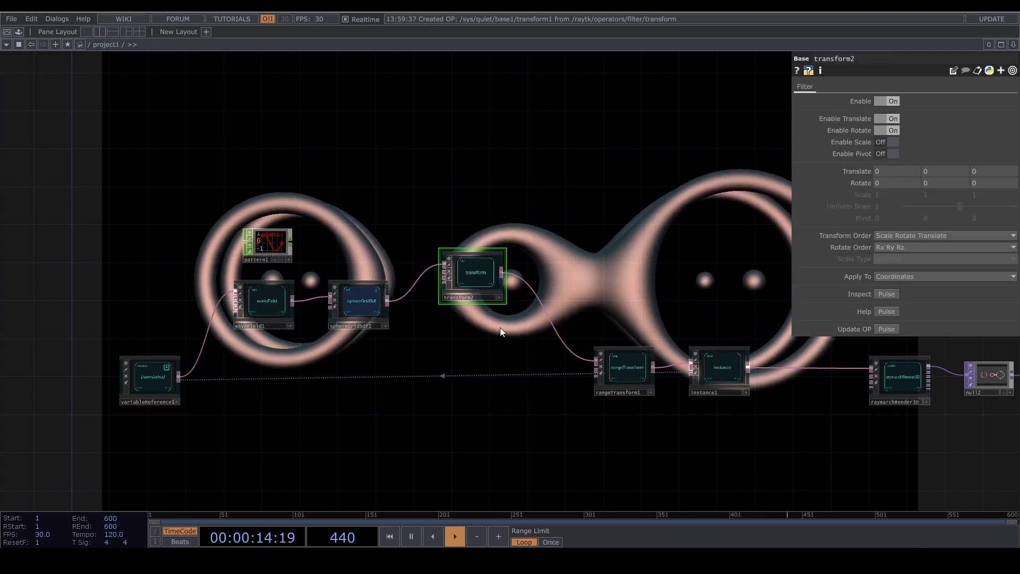
drag(473, 301, 454, 319)
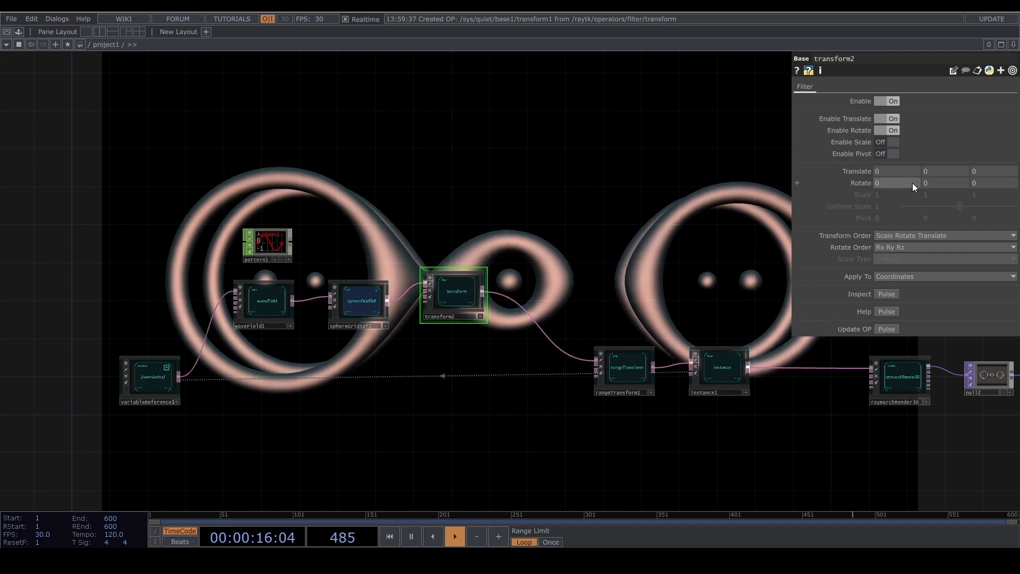
Step: Set transform2's X rotation to 90 and turn off Enable Translate
text(90)
key(Return)
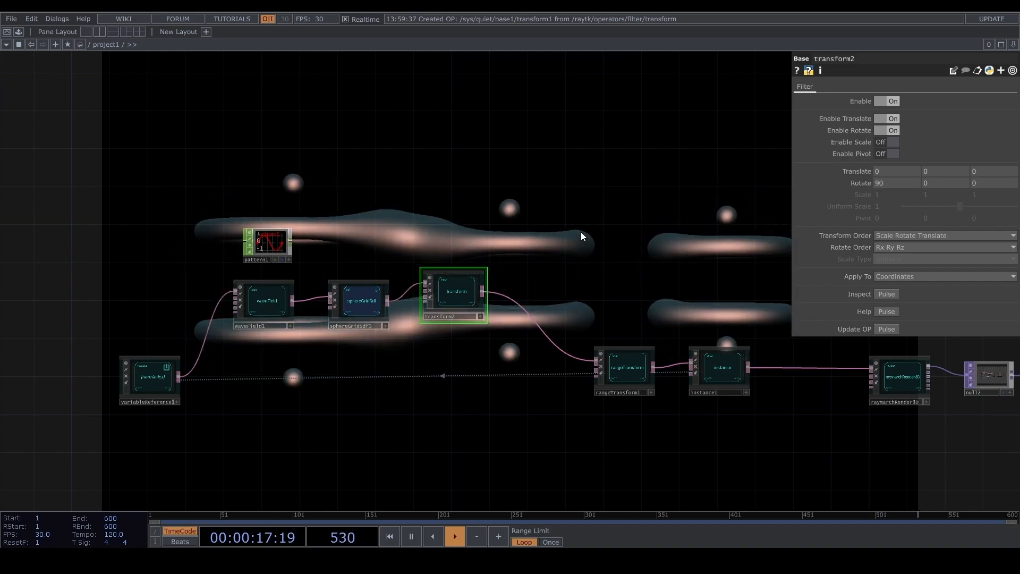
click(894, 118)
drag(520, 178, 635, 312)
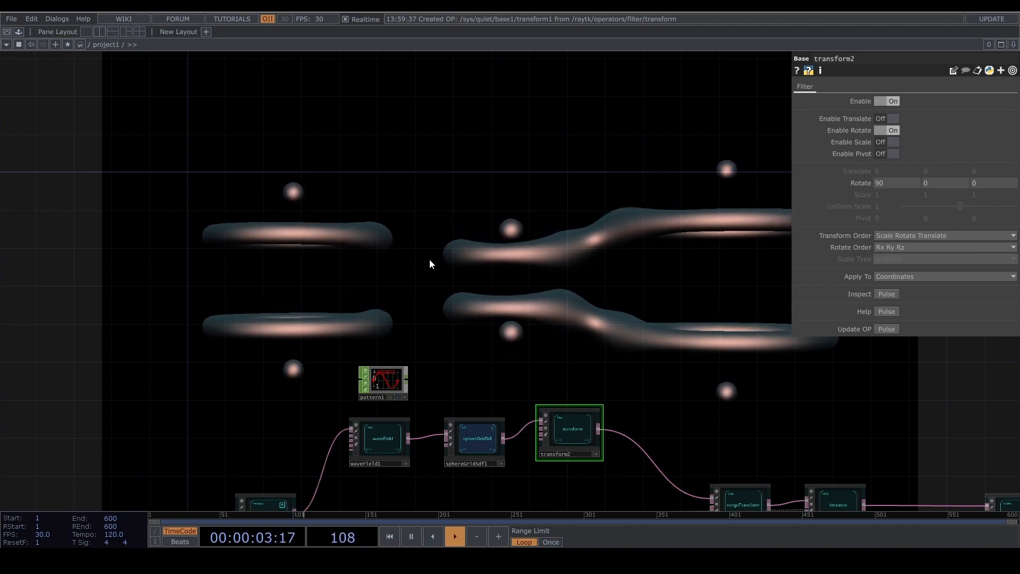
Step: Go up to the root network and set the project1 container's Height to 1280
scroll(478, 270, down, 3)
scroll(579, 279, down, 5)
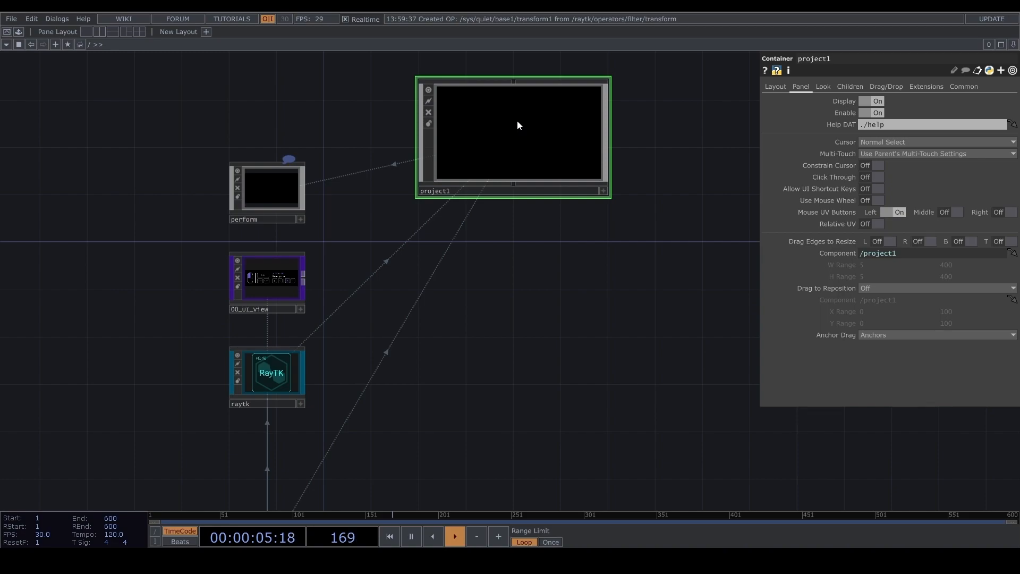
click(826, 87)
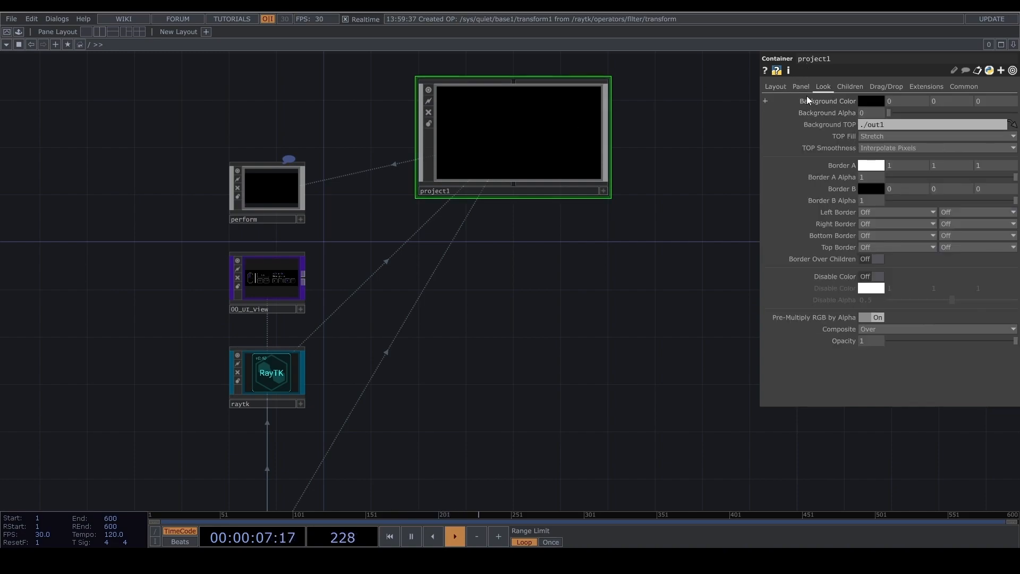
click(775, 87)
click(873, 132)
text(1280)
key(Return)
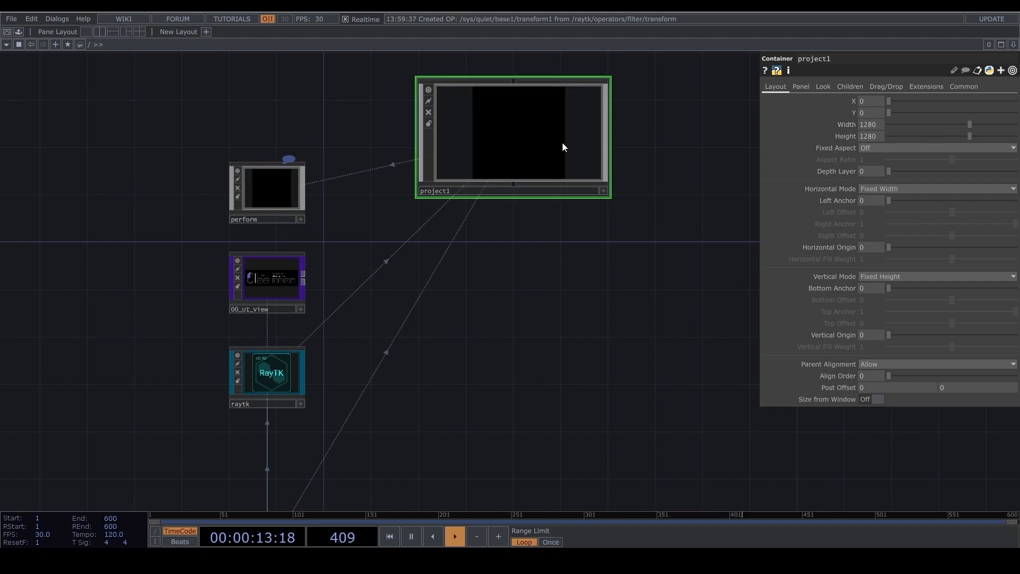
Step: Return inside project1 and set raymarchRender3D's Resolution to 1280 by 1280
double_click(562, 142)
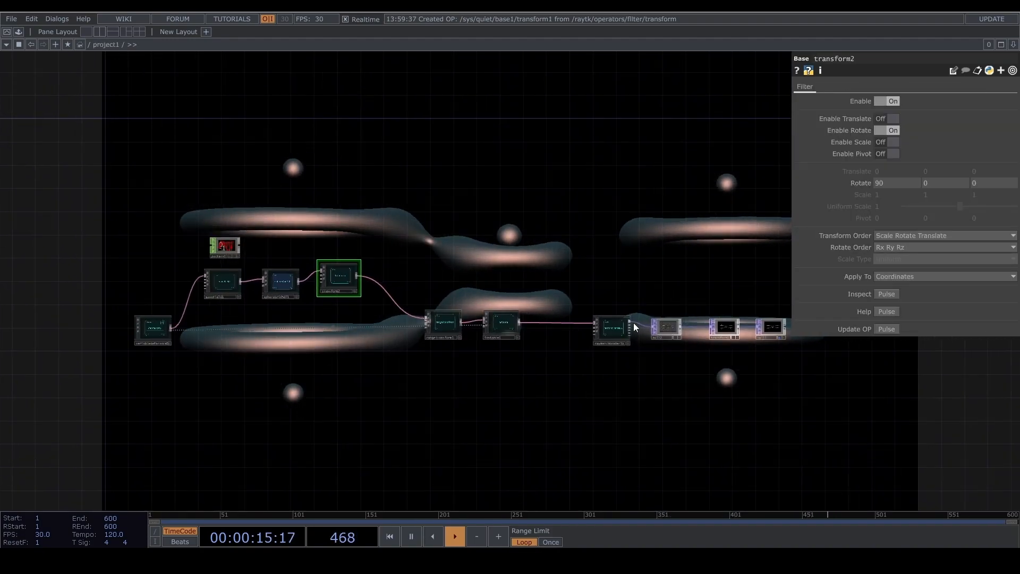
scroll(643, 322, up, 5)
click(614, 326)
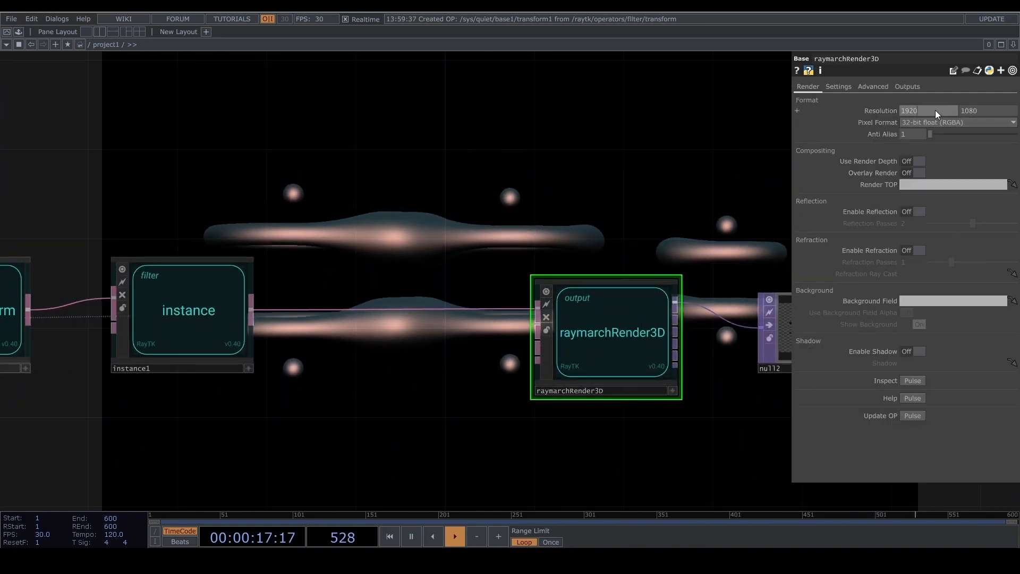
text(1280)
key(Tab)
text(1280)
key(Return)
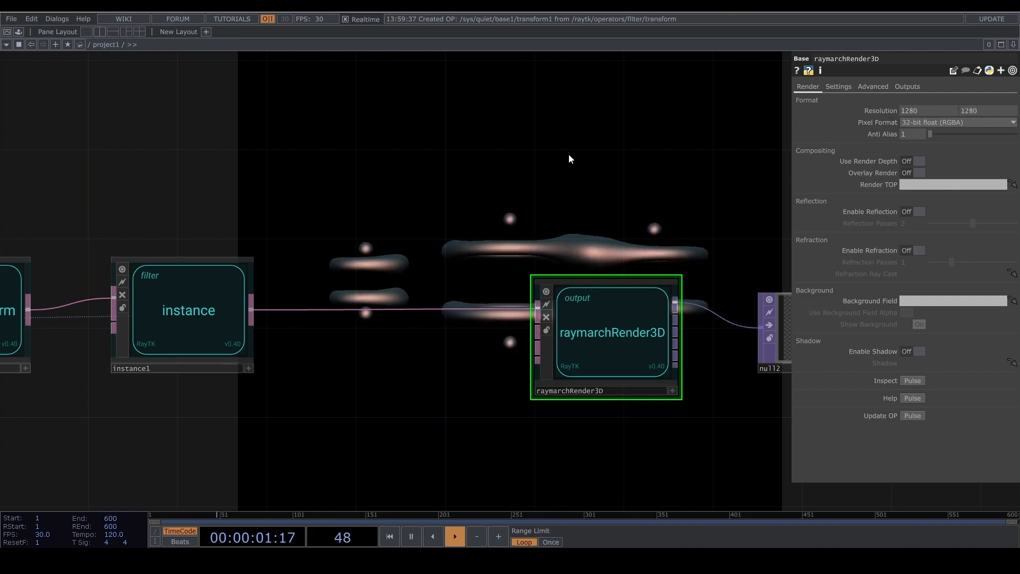
Step: Set raymarchRender3D's Pixel Format to 8-bit fixed (RGBA)
click(922, 123)
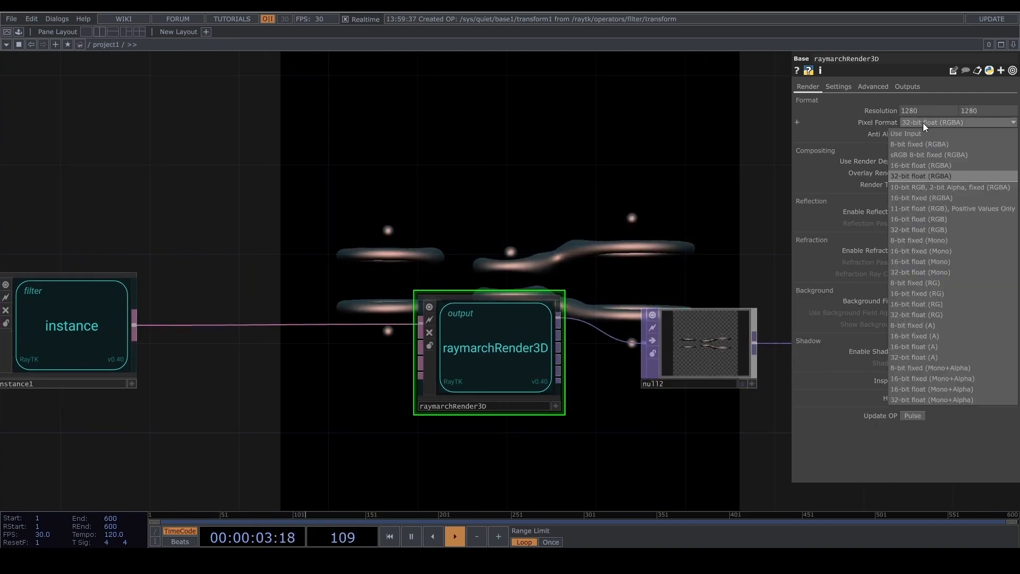
click(924, 142)
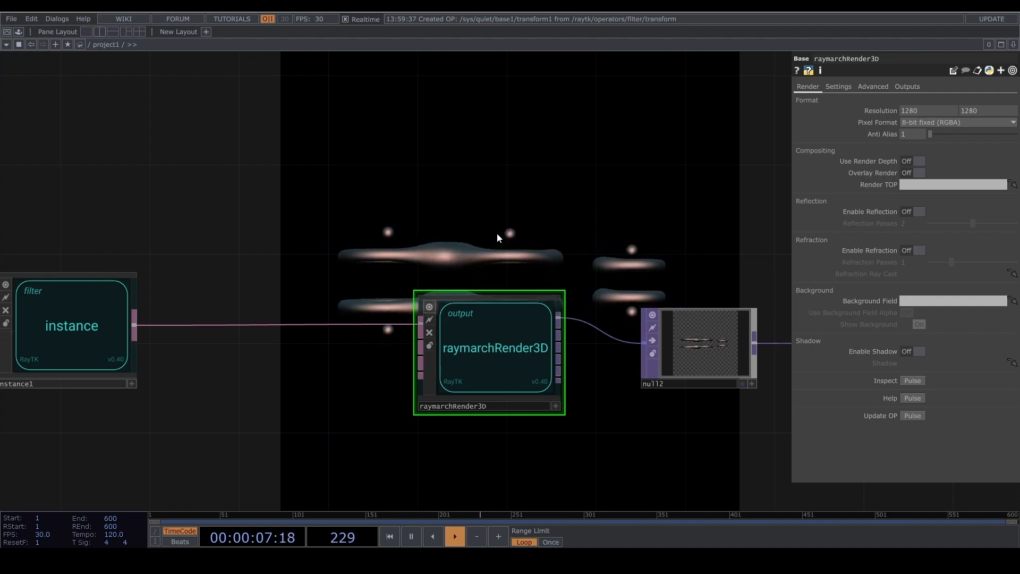
click(939, 120)
click(441, 172)
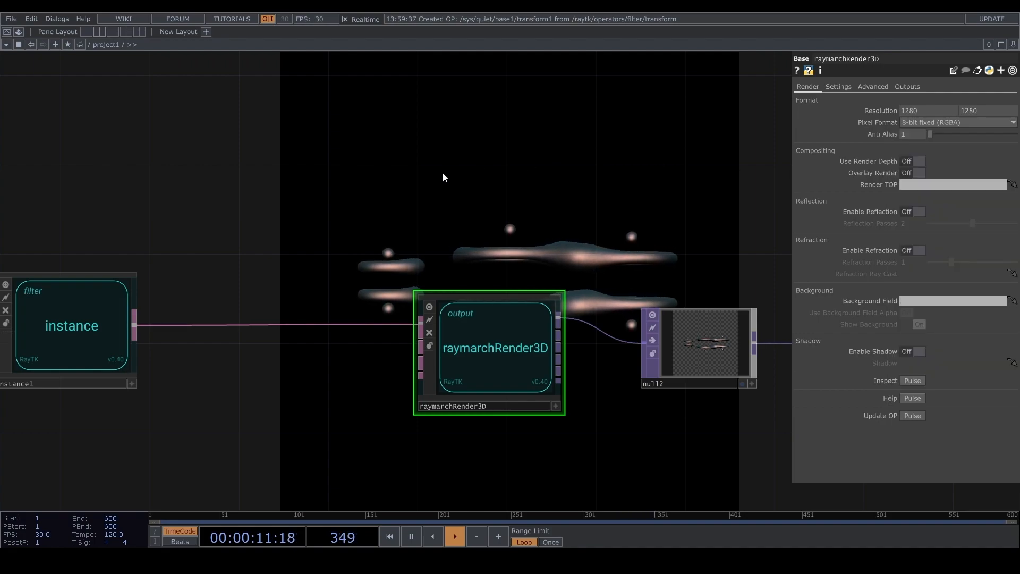
Step: Delete the unused pattern1 operator above waveField1
scroll(394, 253, down, 5)
drag(380, 201, 751, 240)
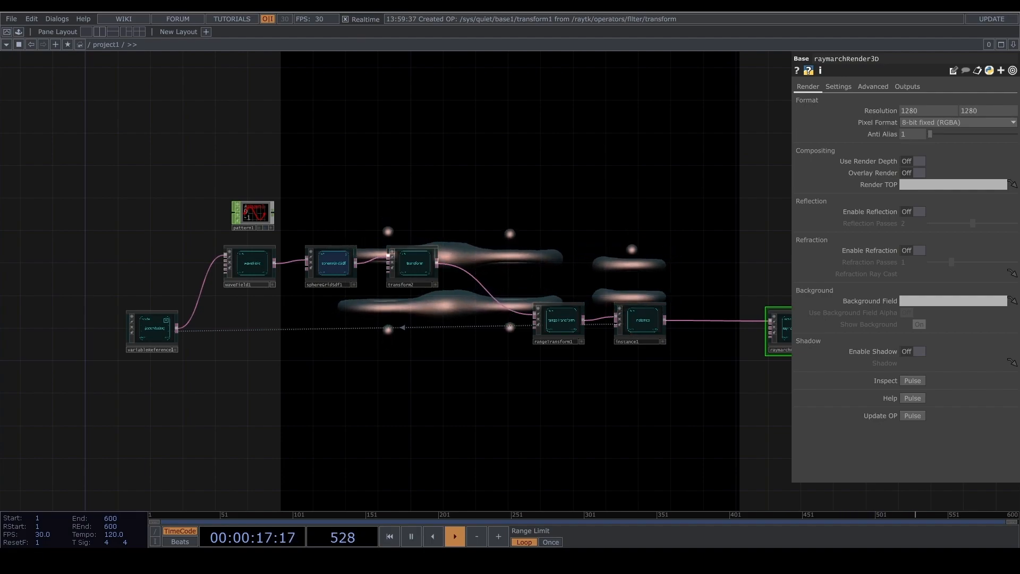
scroll(273, 263, up, 3)
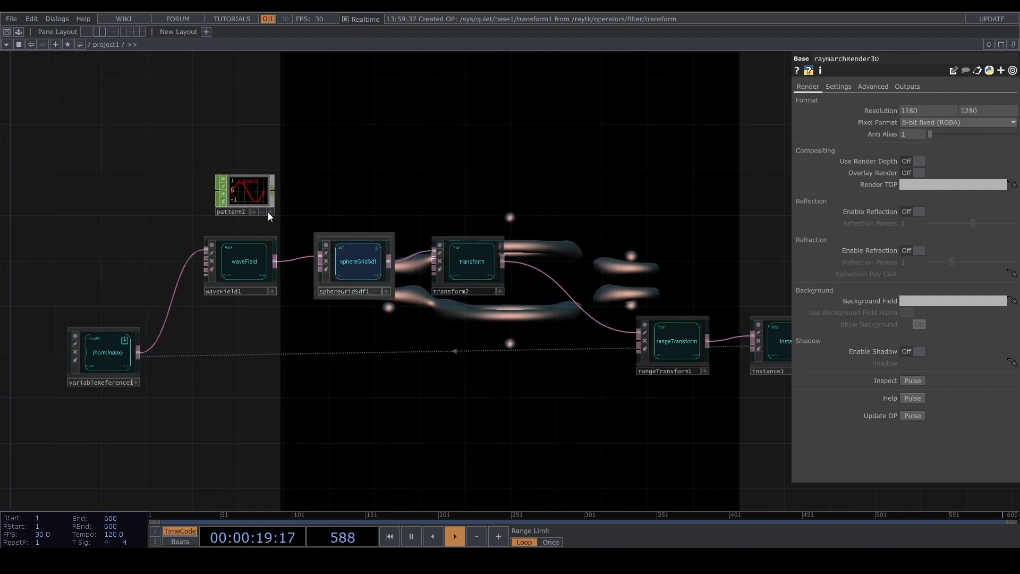
click(251, 184)
key(Delete)
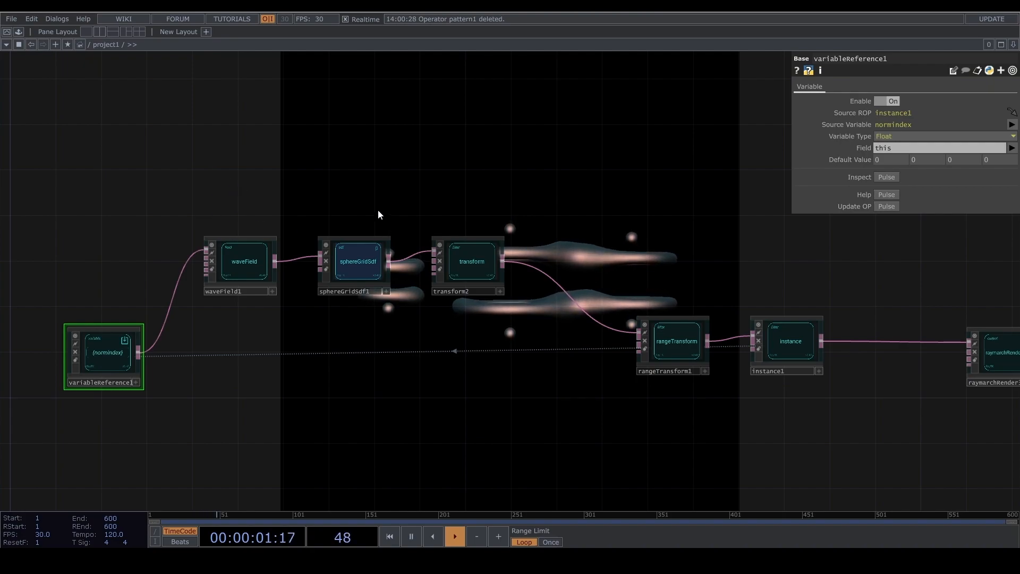
Step: Spread out the network, moving variableReference1 and waveField1 further left and raising sphereGridSdf1 and transform2 above the rest of the chain
drag(69, 362, 23, 363)
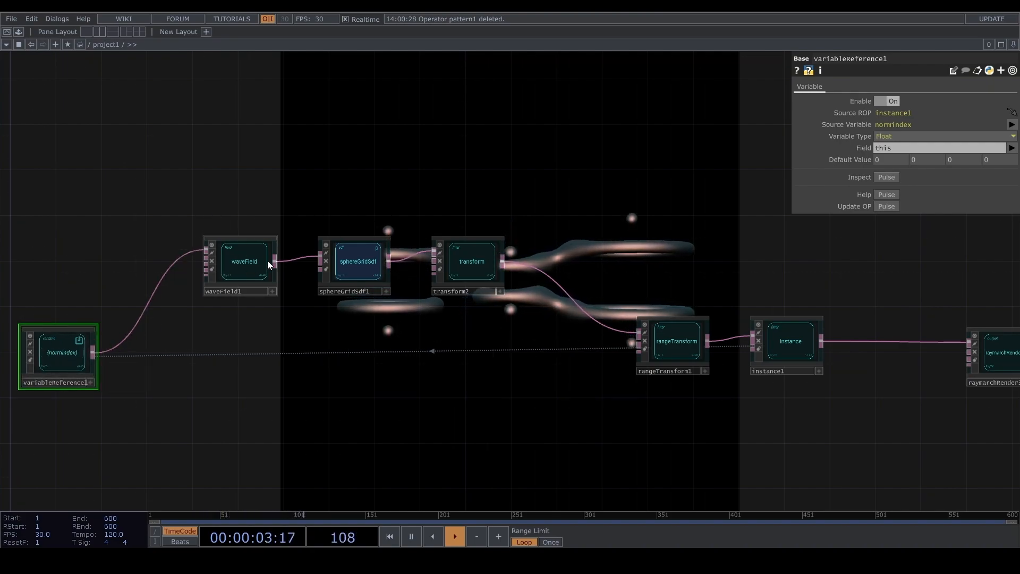
drag(367, 195, 471, 189)
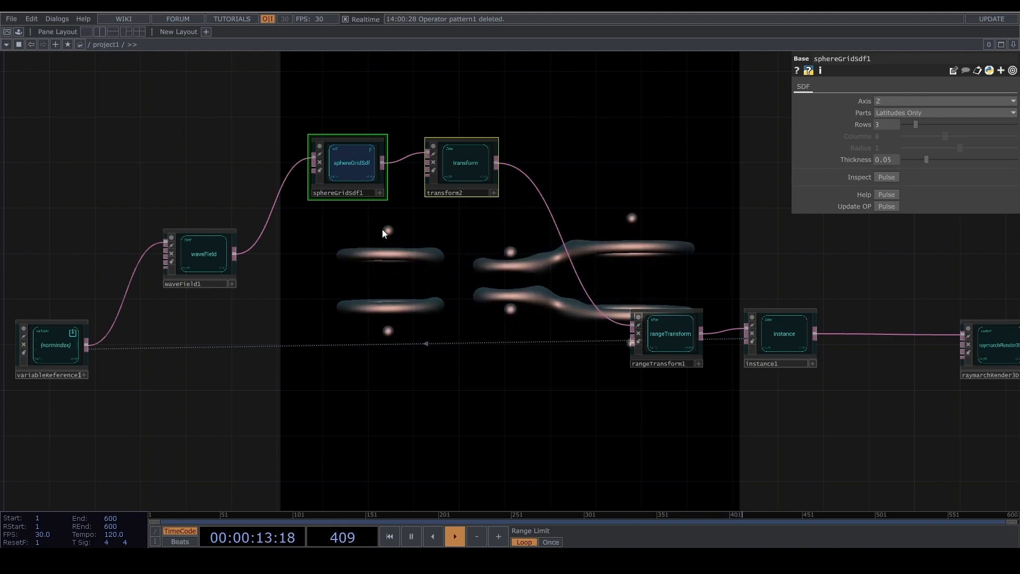
drag(738, 265, 662, 279)
click(694, 327)
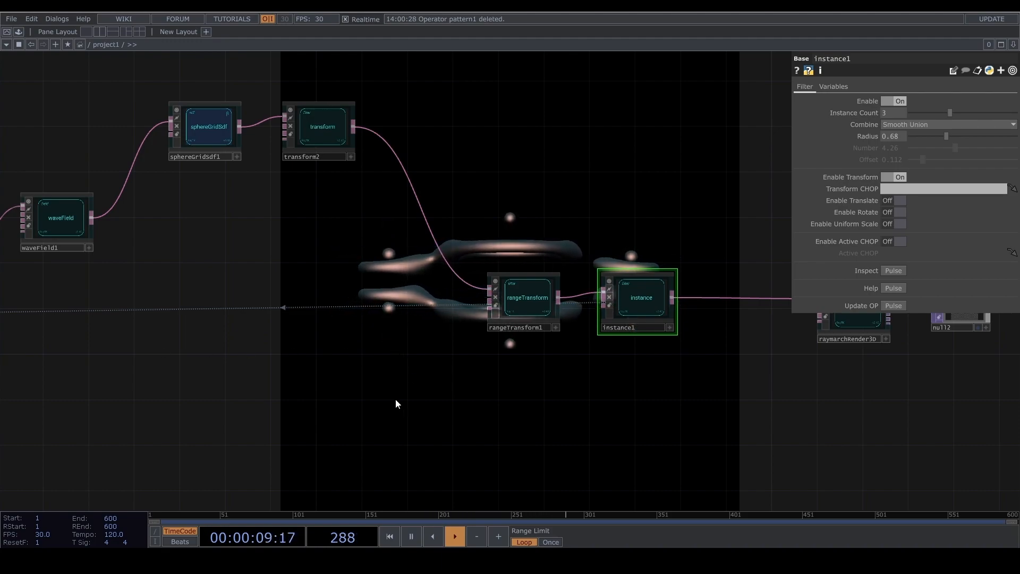
Step: Add a Grid SOP in the empty area below the RayTK chain
scroll(395, 400, down, 3)
drag(396, 400, 438, 280)
key(Tab)
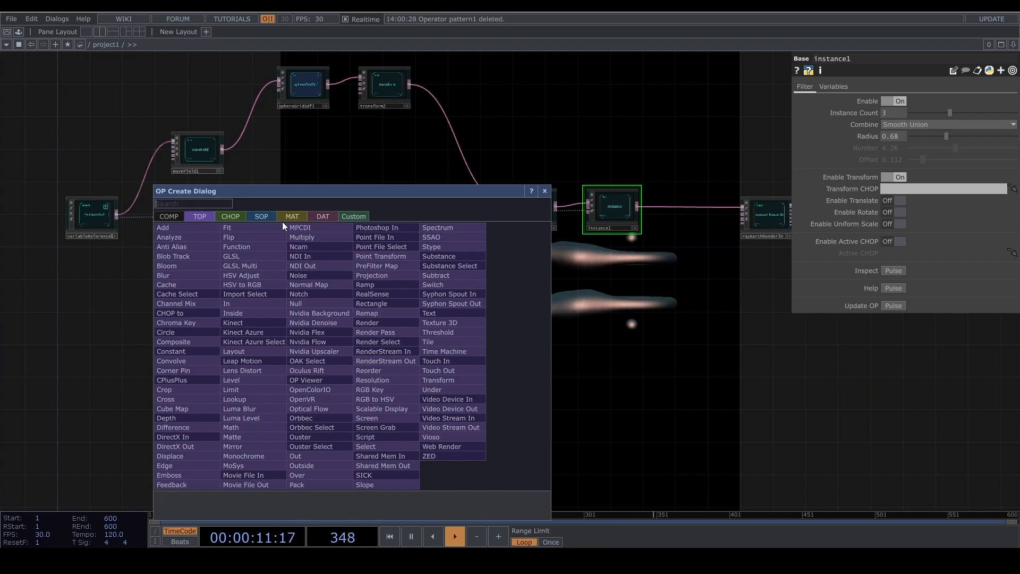
click(236, 216)
text(gri)
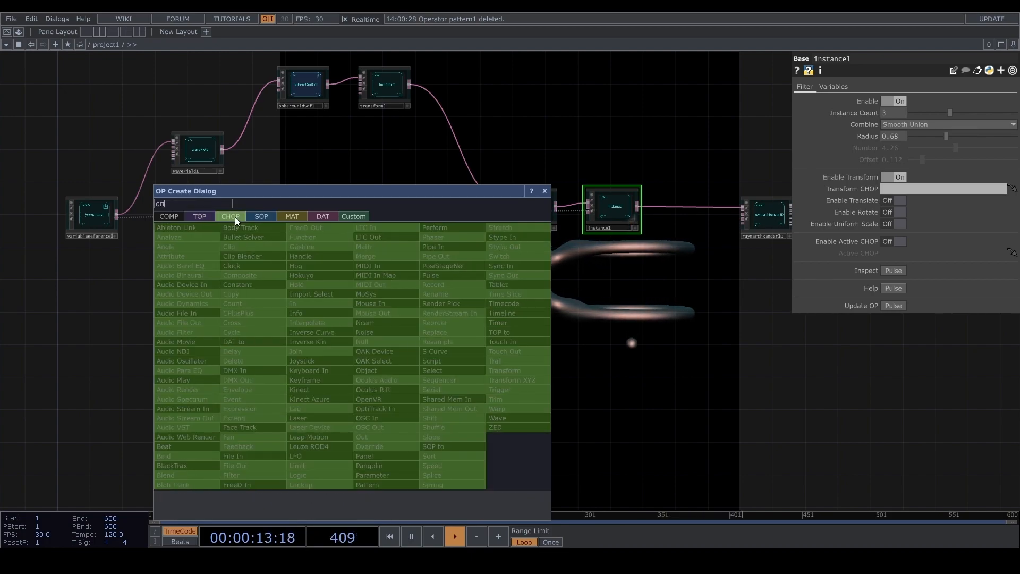
click(265, 217)
click(234, 332)
click(397, 318)
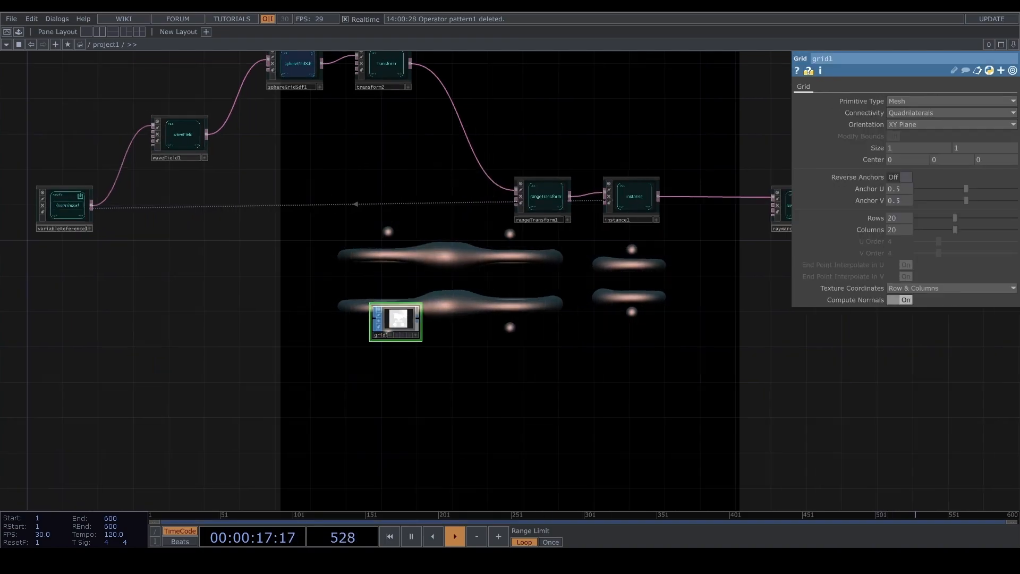
Step: Set instance1's Instance Count to 6
scroll(398, 318, up, 5)
scroll(398, 319, down, 5)
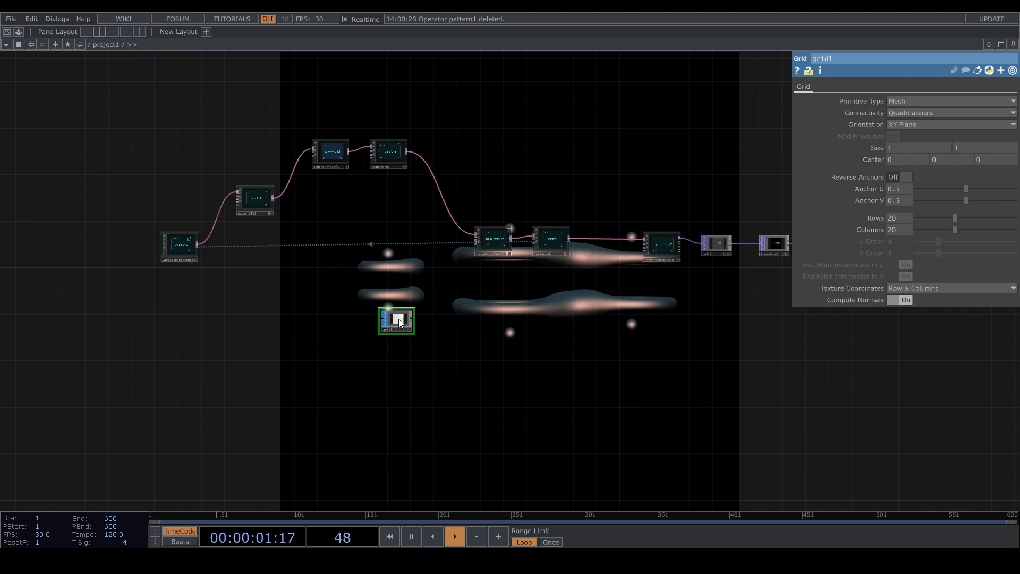
click(552, 242)
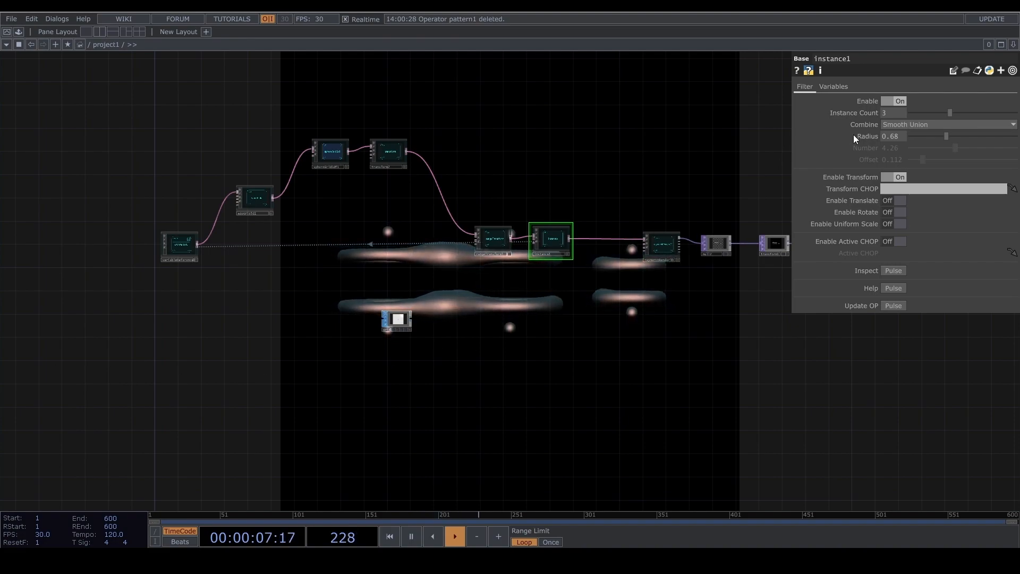
click(889, 112)
text(6)
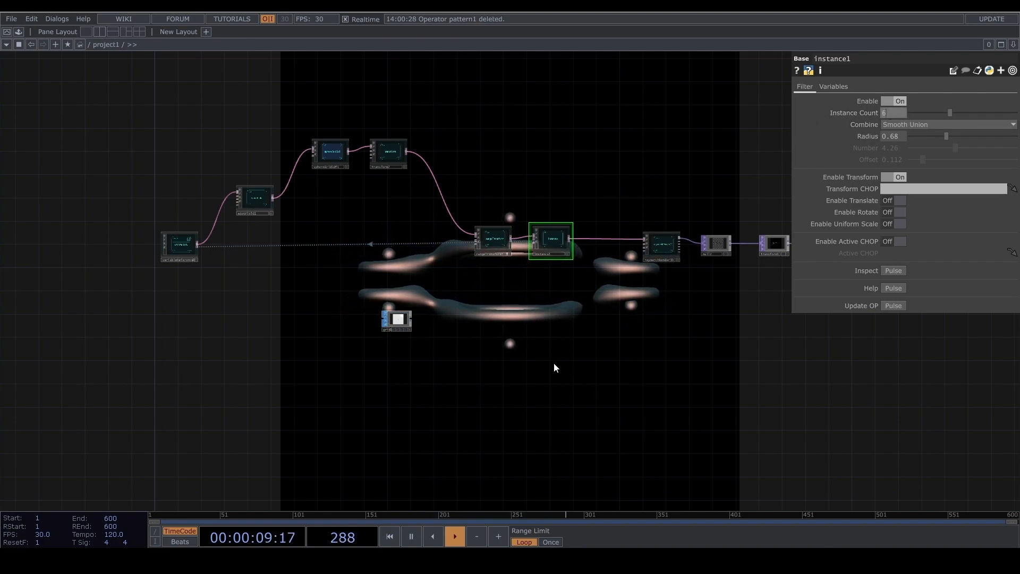
right_click(885, 117)
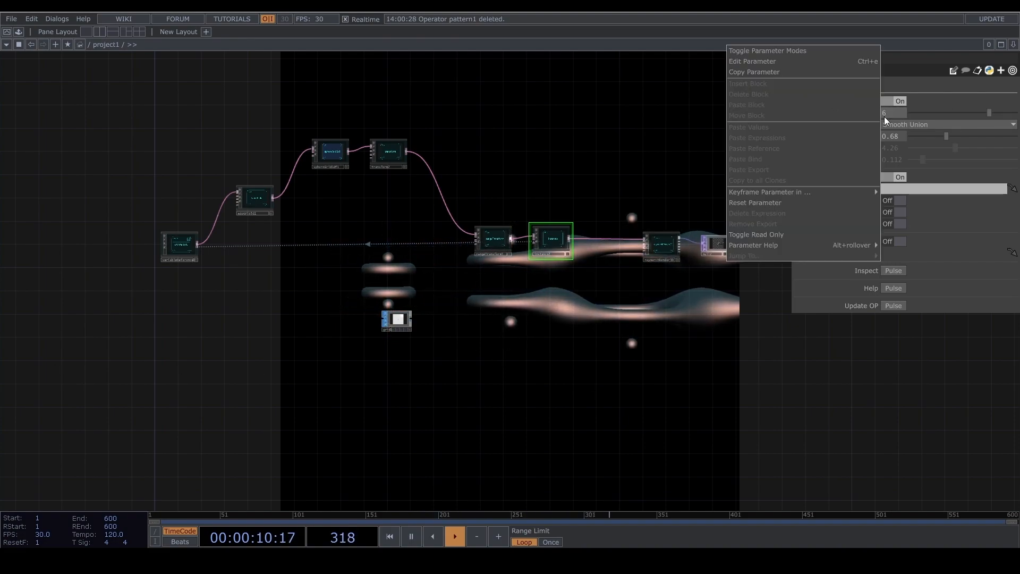
click(552, 309)
Step: Set grid1 to 2 rows and 3 columns, and display point markers in its viewer
scroll(340, 318, up, 5)
click(527, 302)
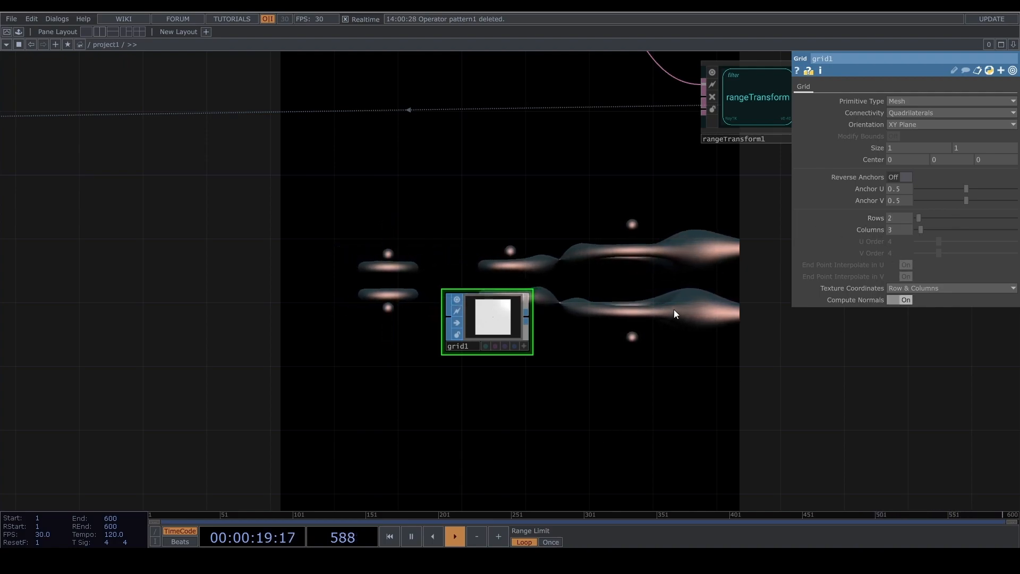
click(522, 345)
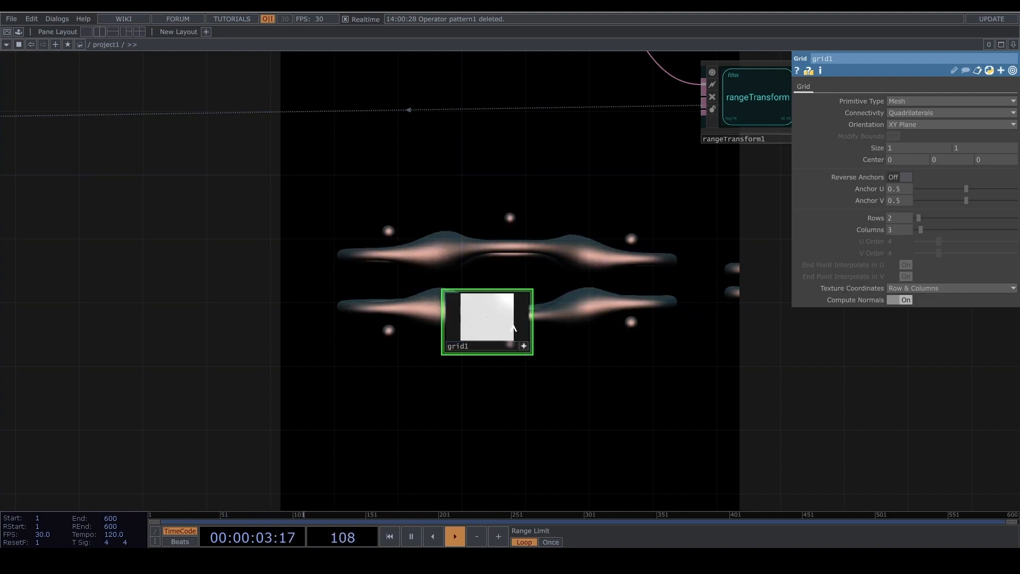
key(d)
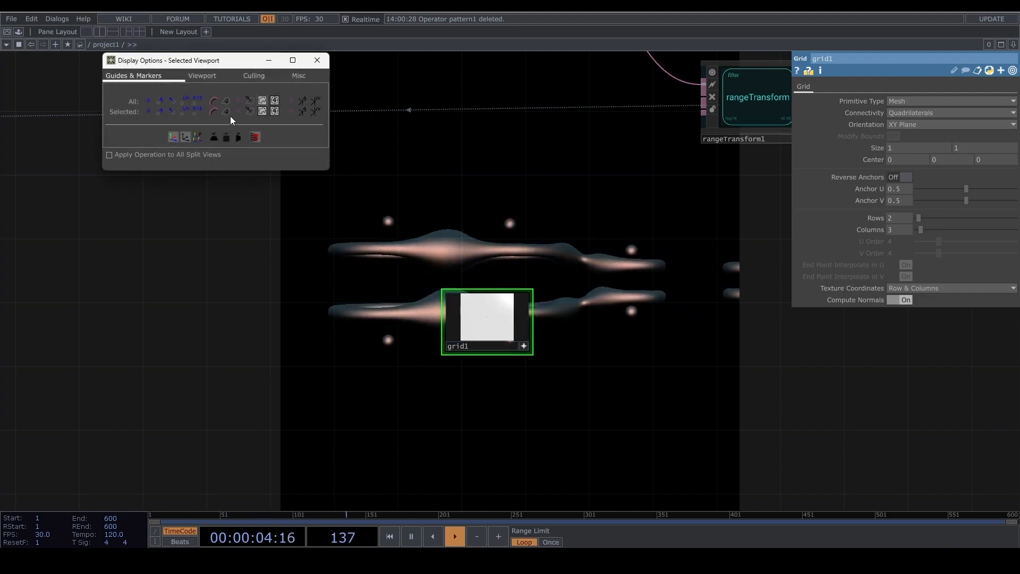
click(144, 101)
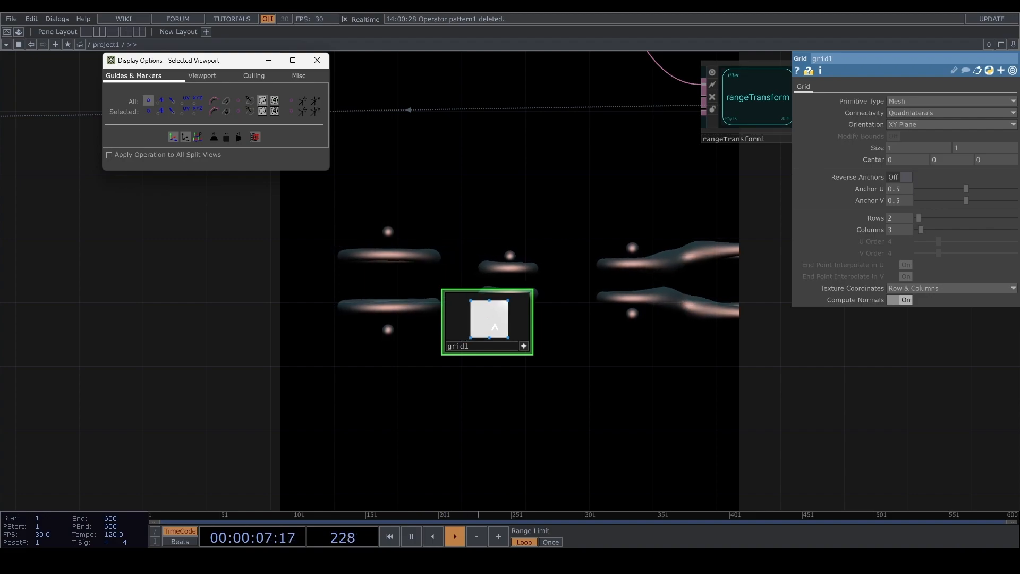
click(317, 60)
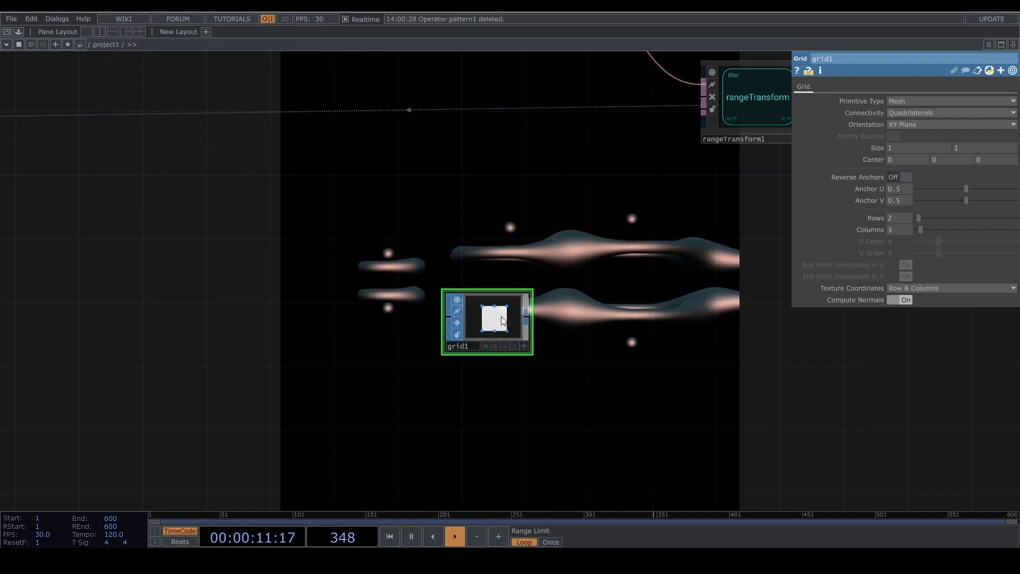
Step: Set grid1's second Size value to 0.5 and move the operator further left
drag(967, 145, 974, 163)
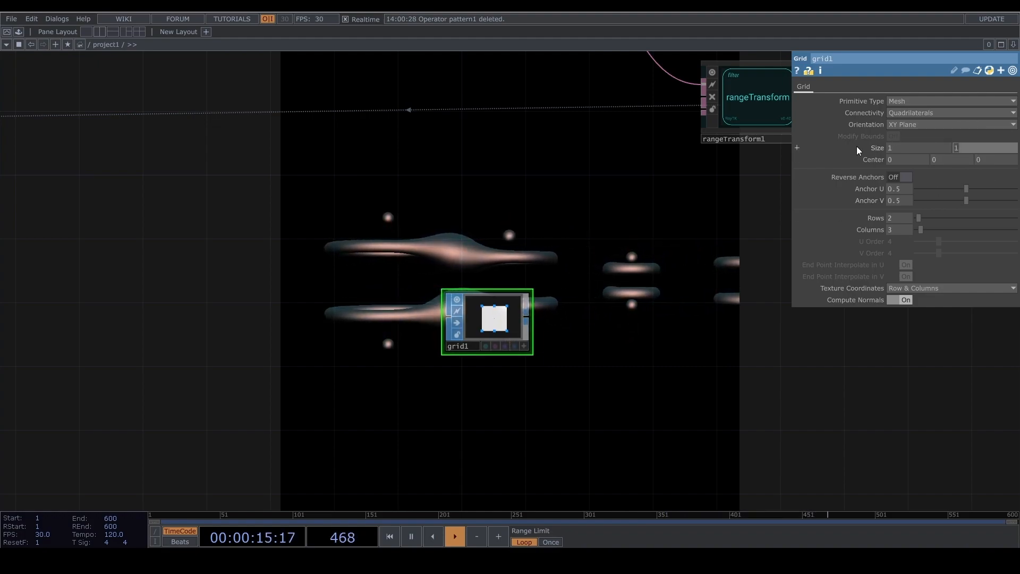
text(0.5)
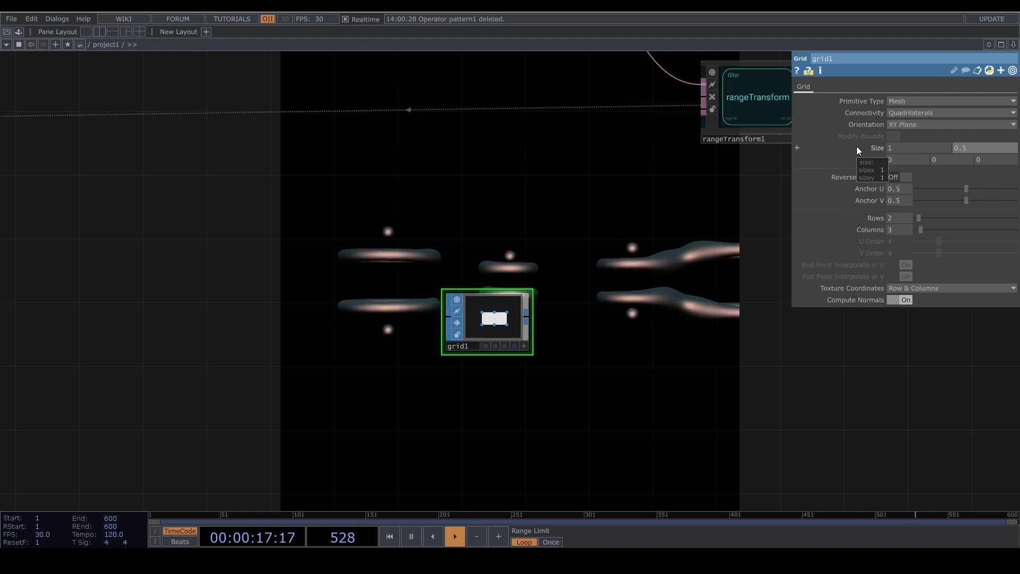
scroll(361, 314, up, 5)
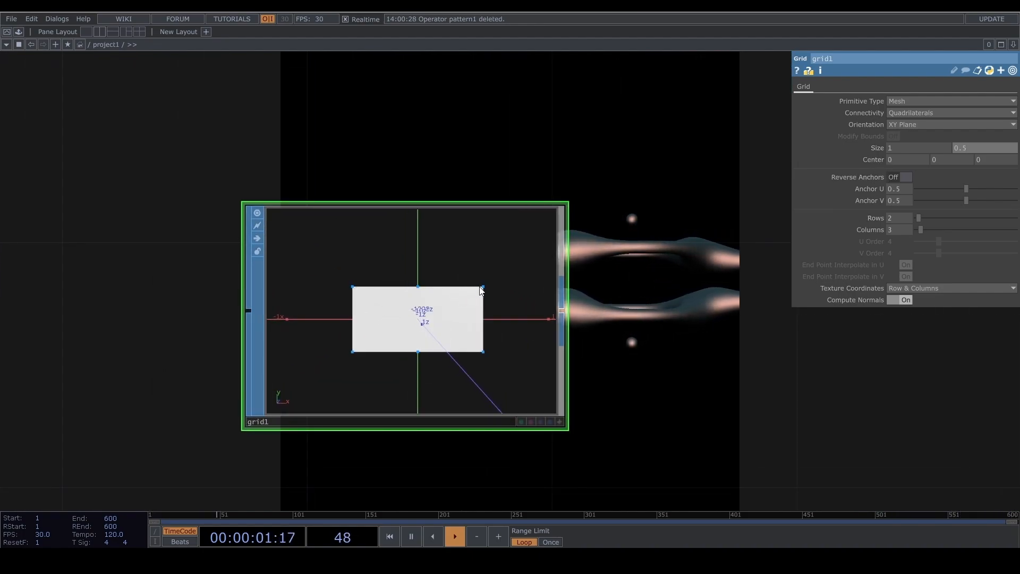
scroll(372, 340, down, 8)
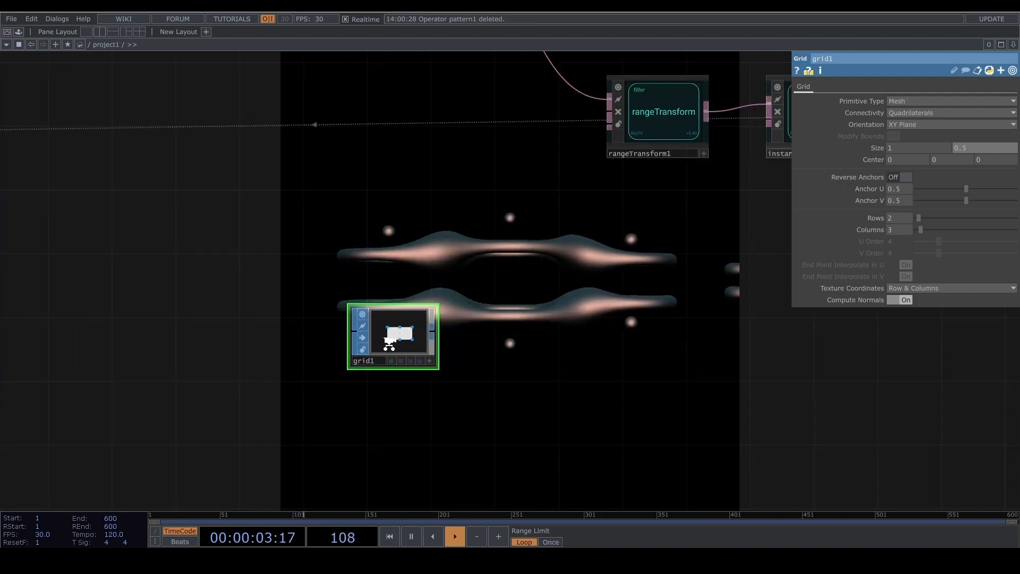
drag(401, 300, 361, 281)
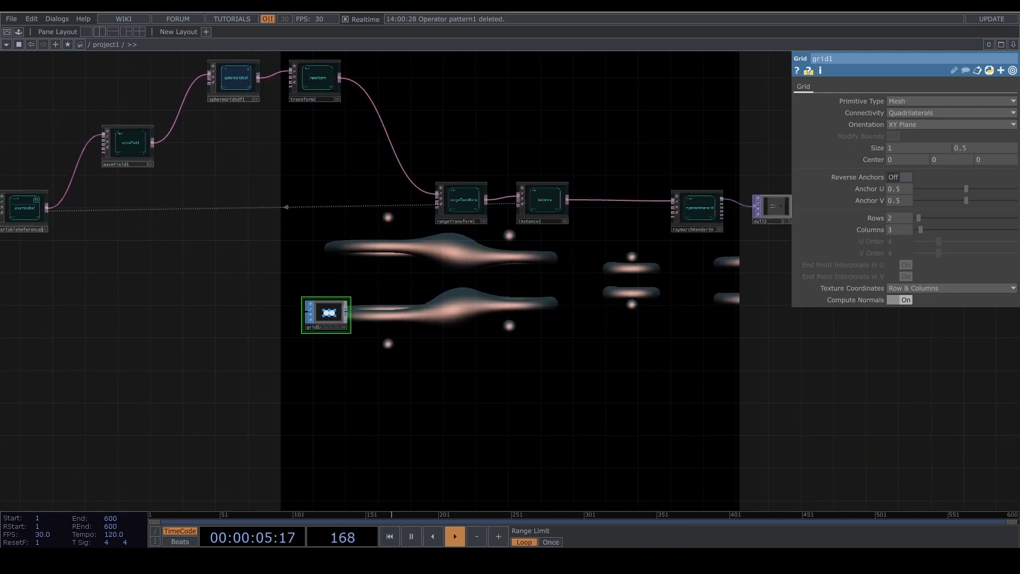
Step: Add a Null SOP connected after grid1
scroll(353, 314, up, 3)
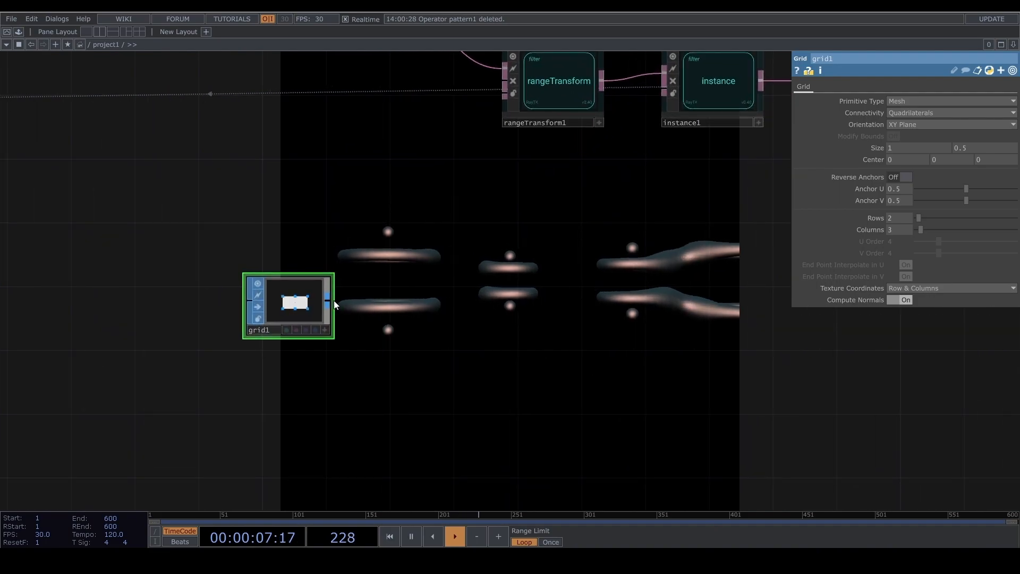
click(392, 294)
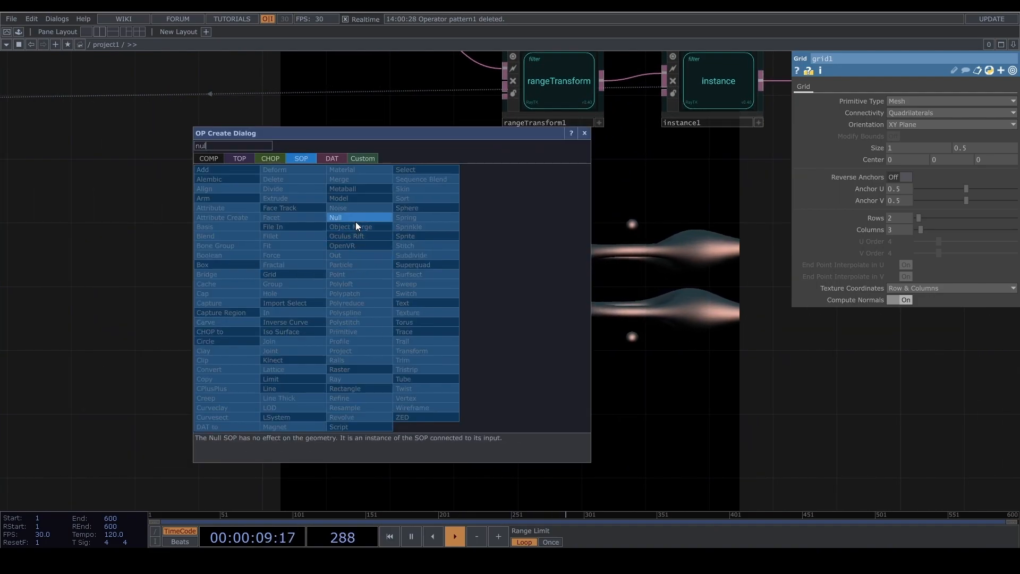
click(355, 222)
click(402, 309)
Step: Add a SOP to CHOP that reads null3, and align null3 in line between it and grid1
click(443, 302)
click(548, 304)
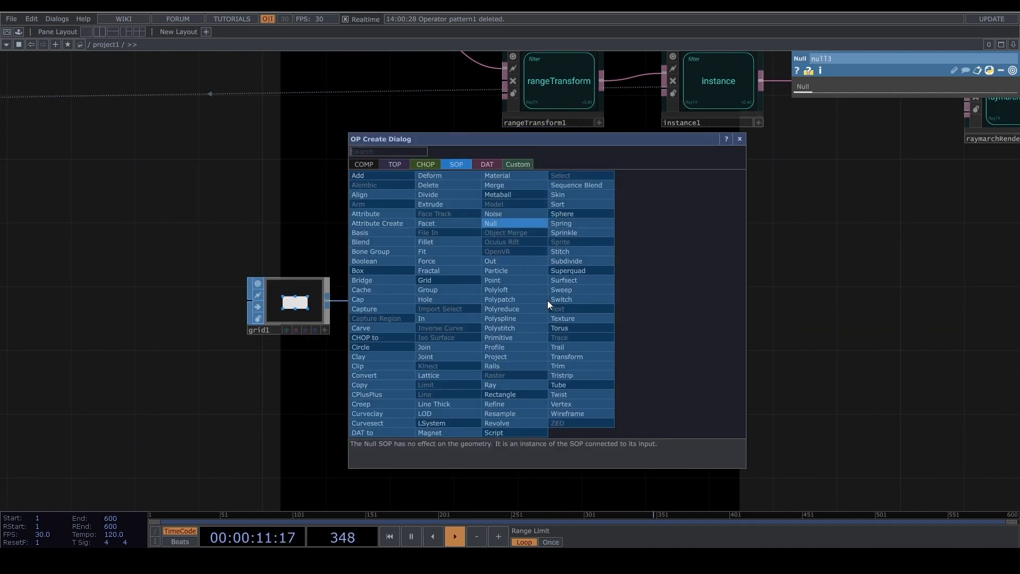
click(430, 165)
click(384, 185)
click(528, 294)
drag(526, 295, 539, 305)
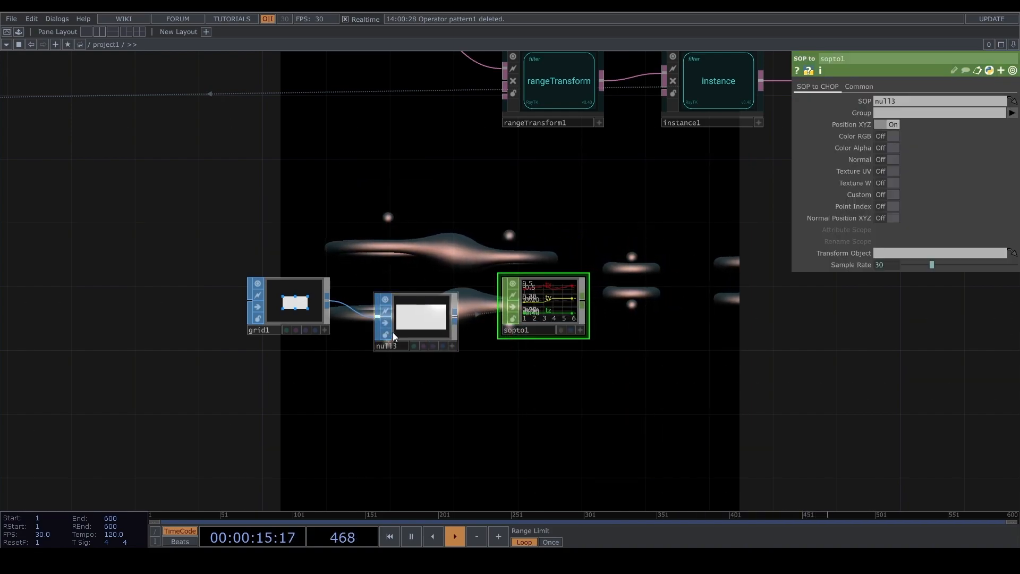
drag(393, 339, 393, 323)
Step: Add a Null CHOP after sopto1 and name it instance
drag(597, 310, 434, 325)
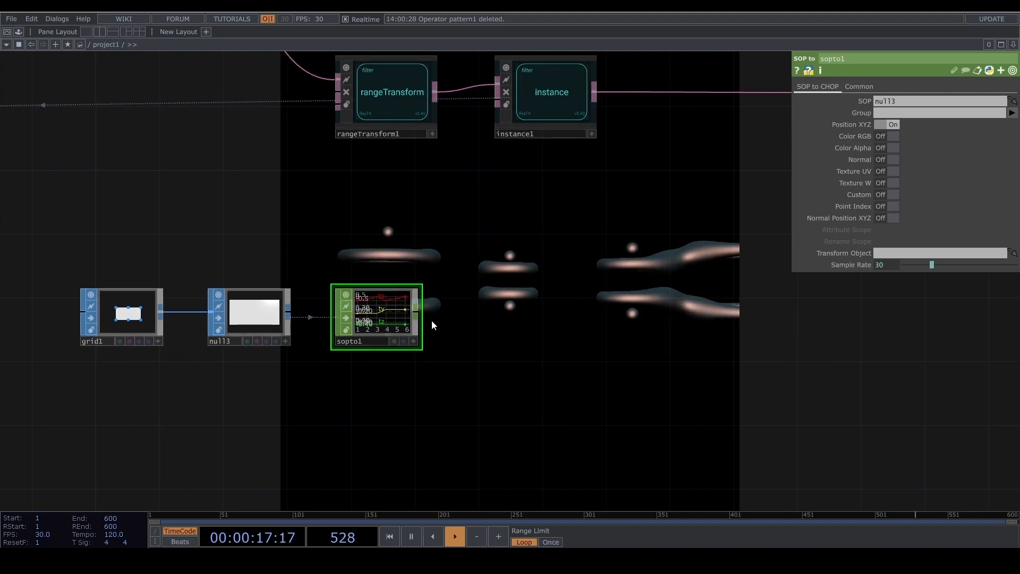
key(Tab)
text(nu)
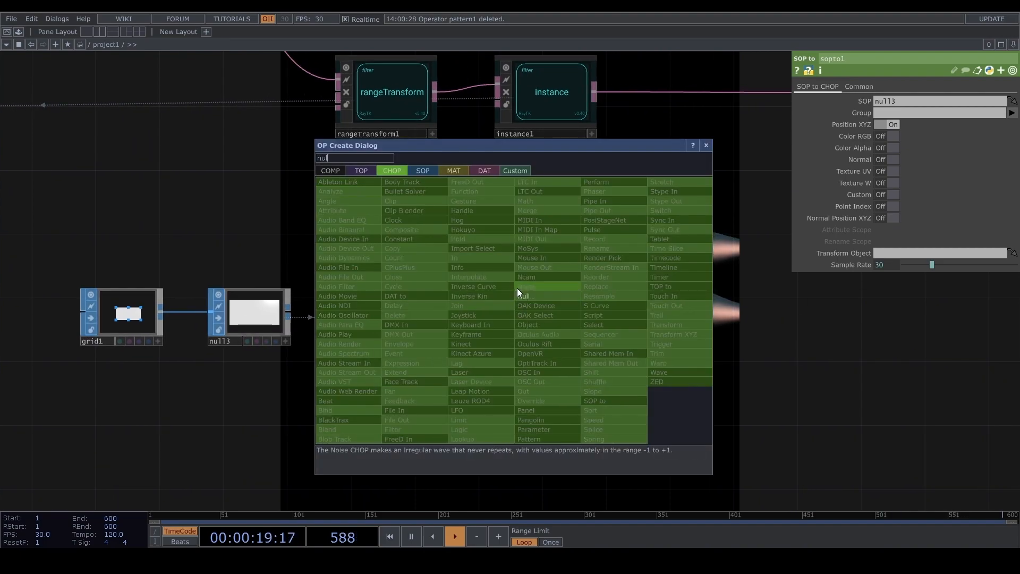
click(523, 296)
click(539, 343)
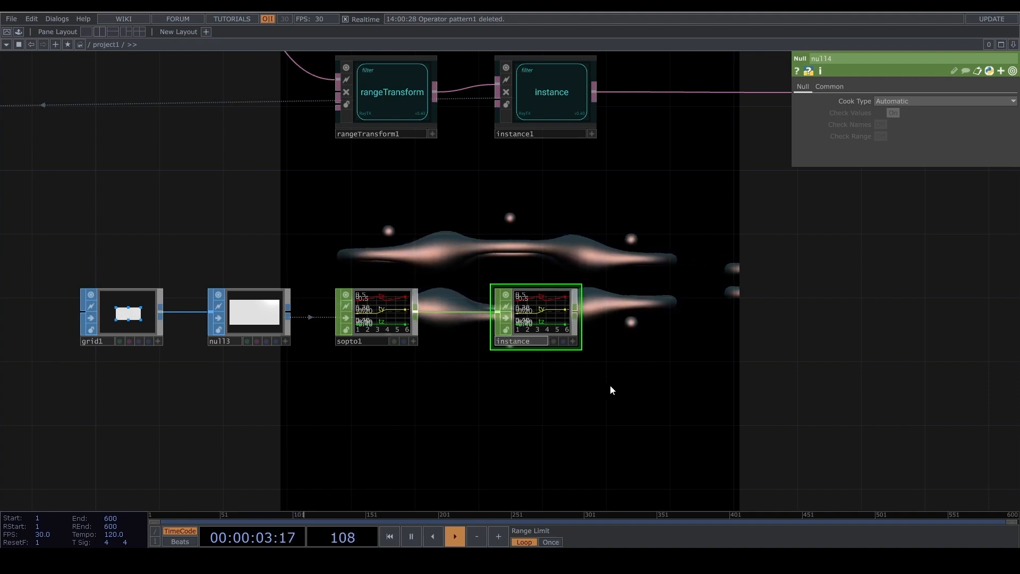
Step: Assign the instance null as instance1's Transform CHOP
click(585, 110)
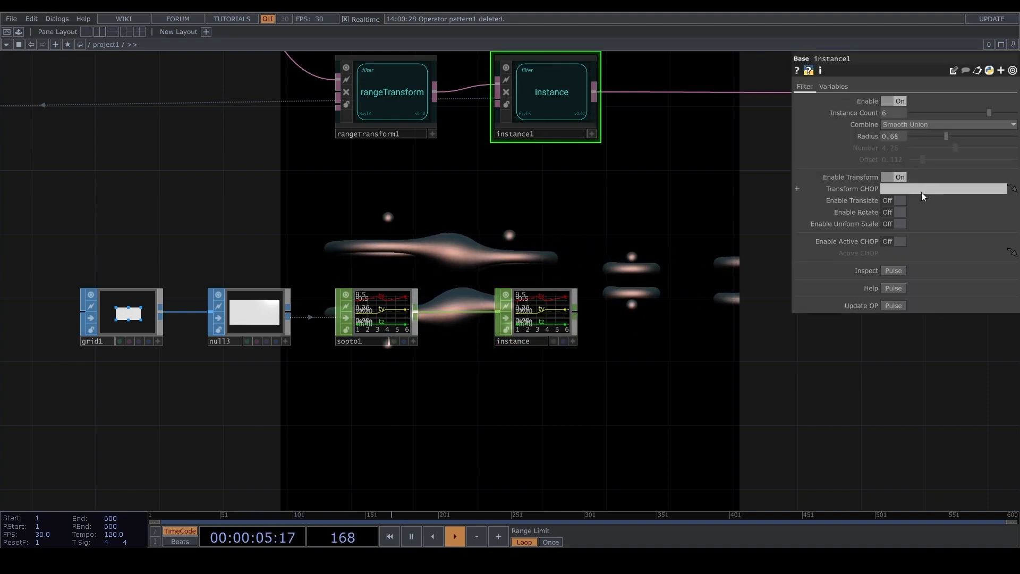
drag(549, 334, 923, 194)
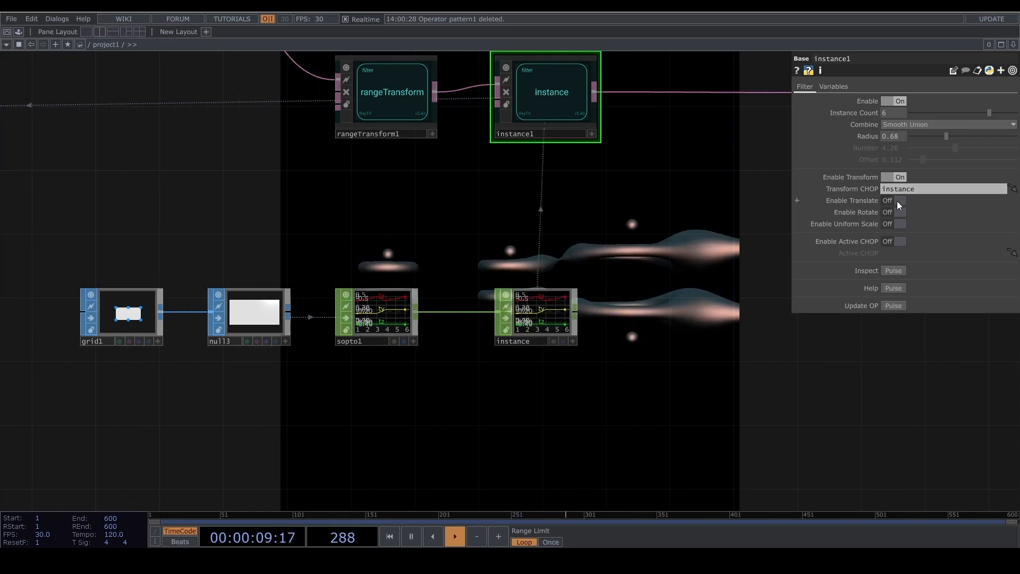
Step: Turn on translation from the Transform CHOP for instance1
scroll(601, 217, down, 6)
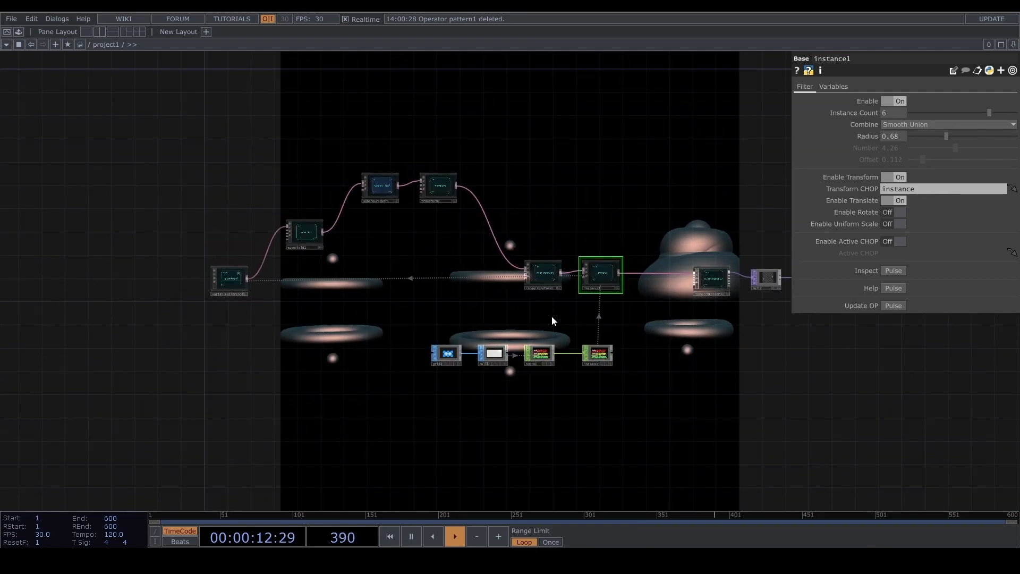
scroll(558, 318, up, 4)
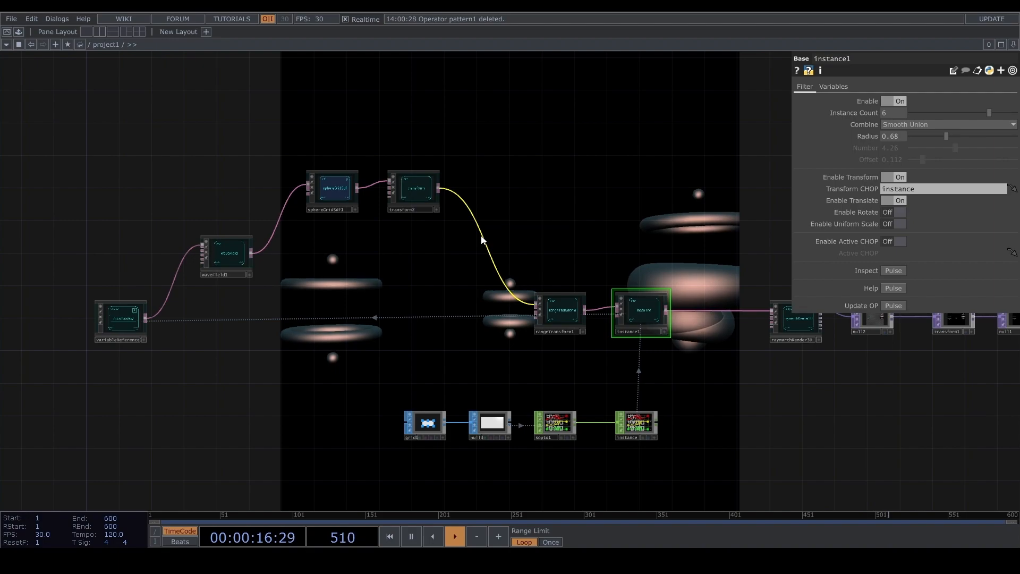
Step: Set rangeTransform1's first X translation to 0 and its extend mode to Loop
click(553, 310)
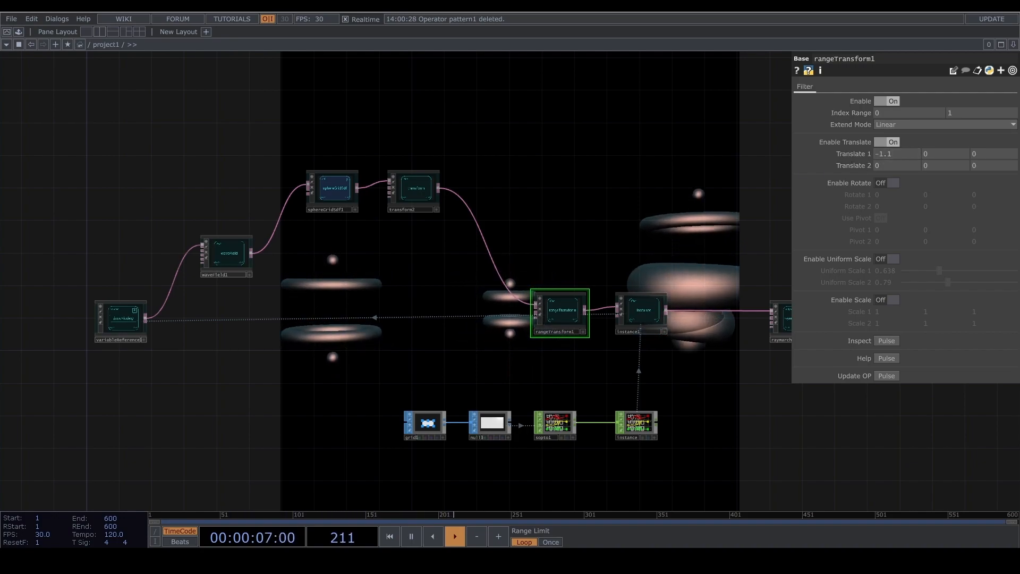
drag(918, 152, 807, 154)
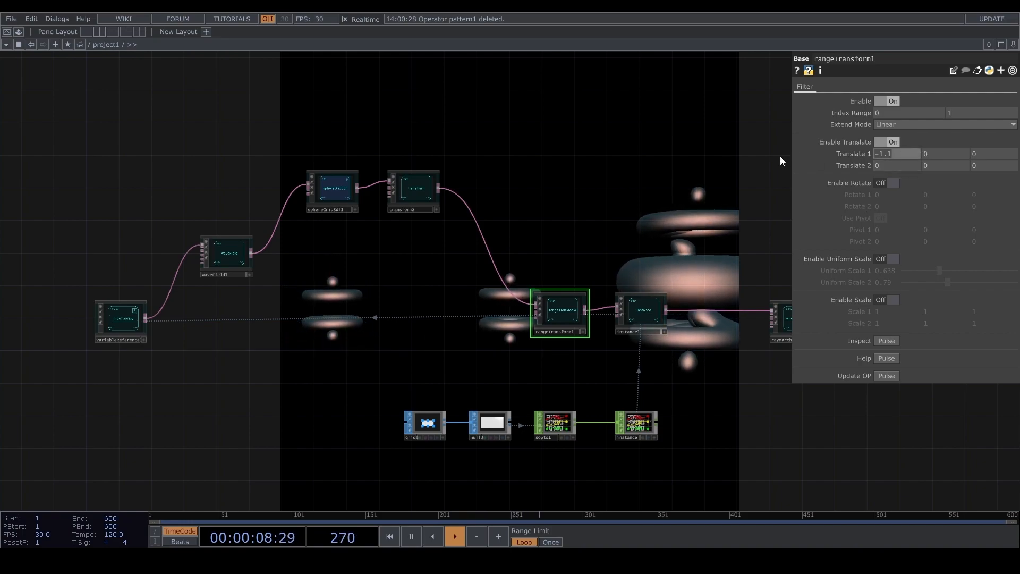
text(0)
key(Return)
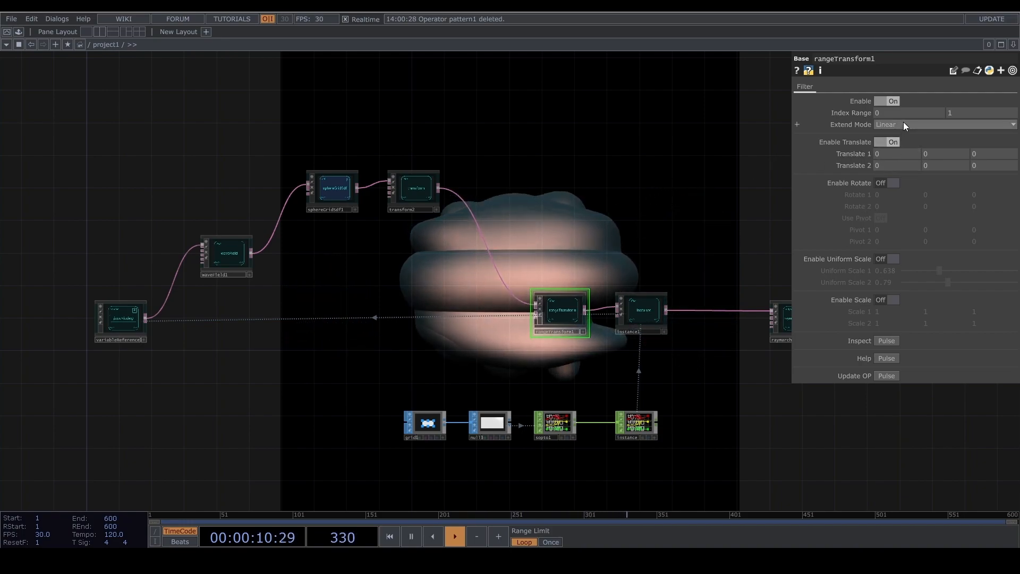
click(886, 156)
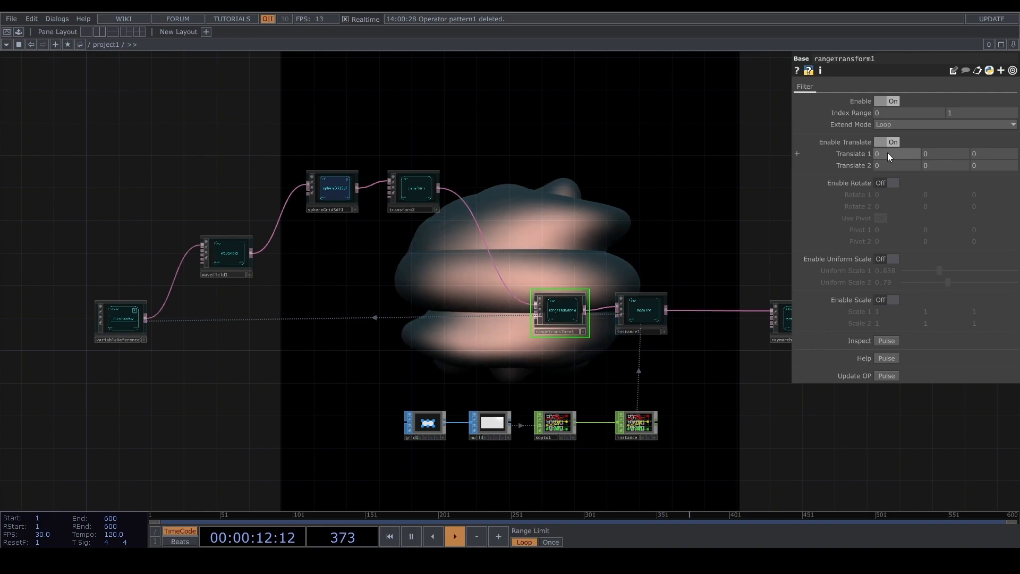
Step: Adjust grid1's height to 1.5 to spread the two instance rows apart
scroll(493, 451, up, 3)
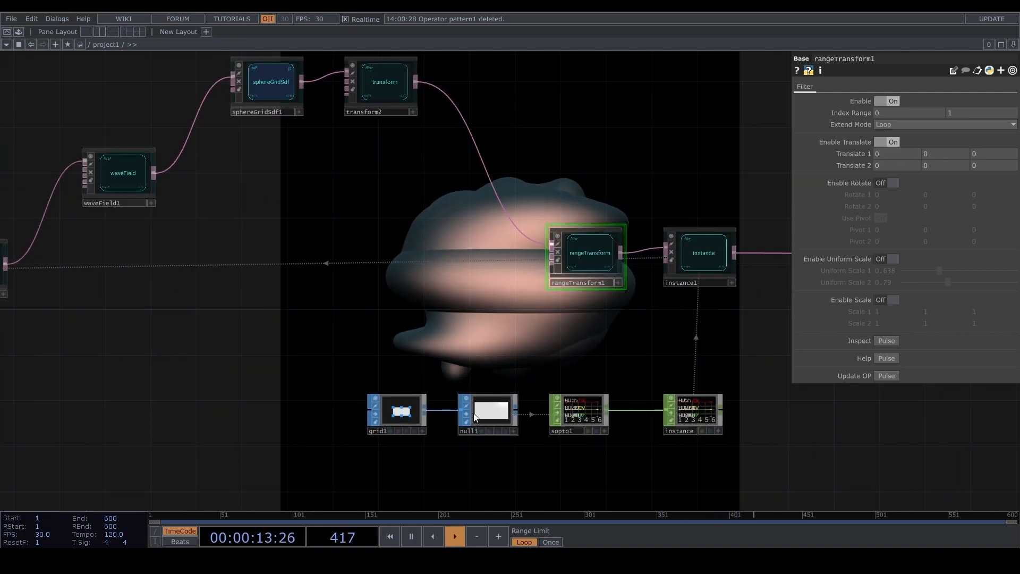
click(408, 416)
middle_drag(968, 139, 963, 126)
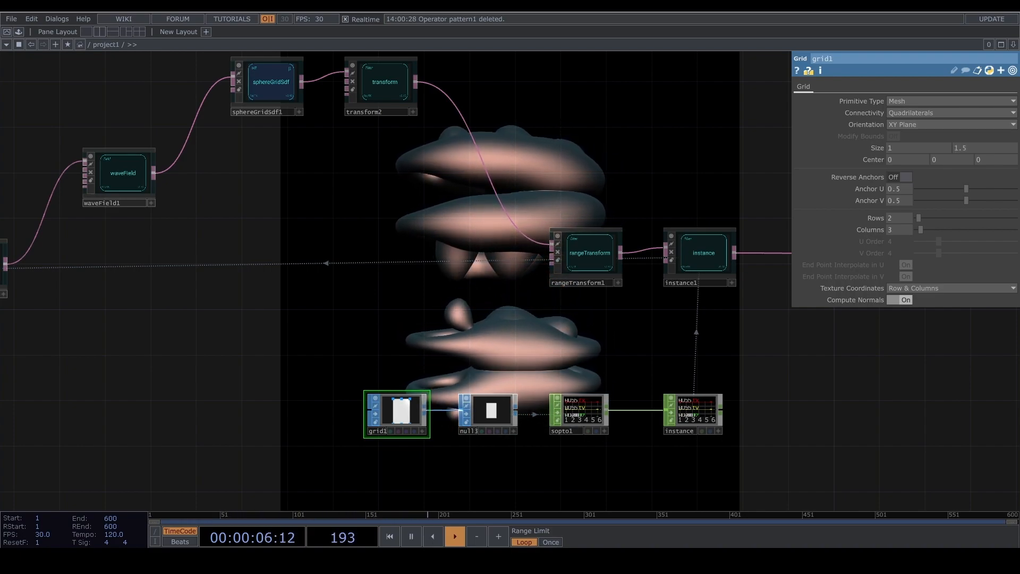
Step: Reduce instance1's smooth union radius to 0.19
click(691, 242)
drag(949, 134, 920, 139)
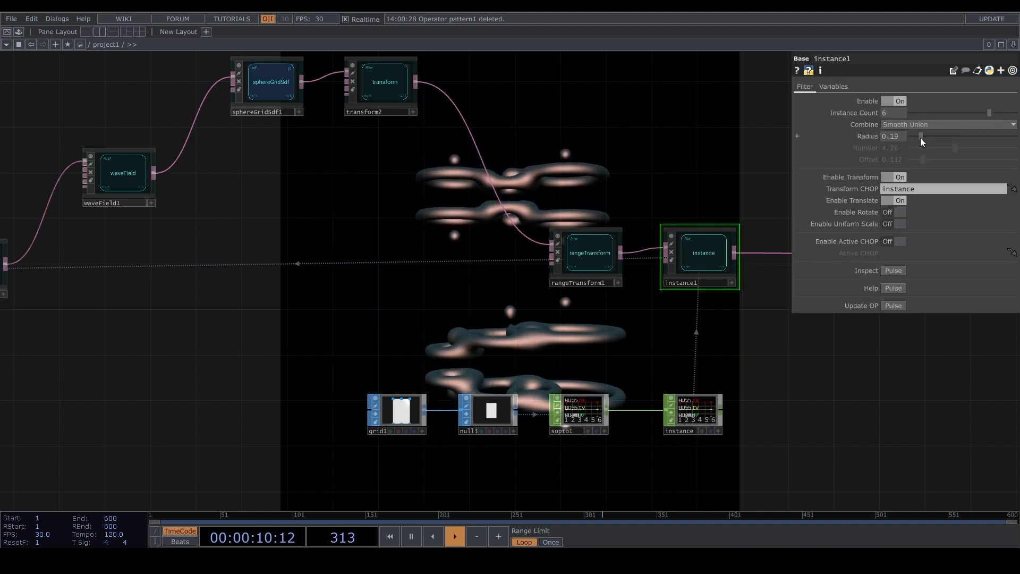
Step: Widen grid1 to 2.31 so the three instance columns move apart
click(411, 415)
middle_click(896, 148)
middle_drag(896, 153, 896, 132)
drag(556, 132, 485, 256)
drag(606, 208, 613, 142)
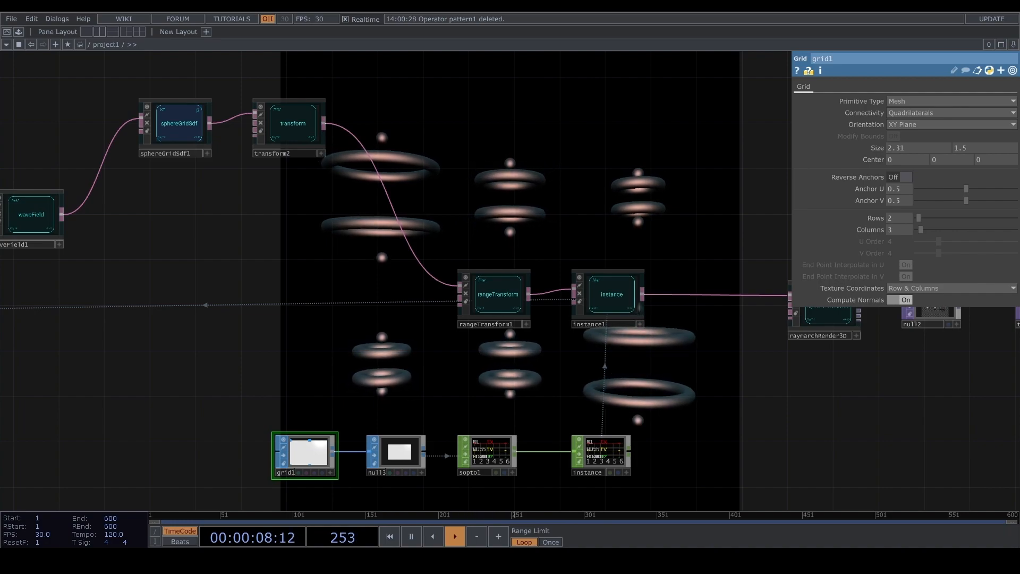
Step: Enable uniform scaling on rangeTransform1, ranging from 0.79 to 1.228
click(503, 289)
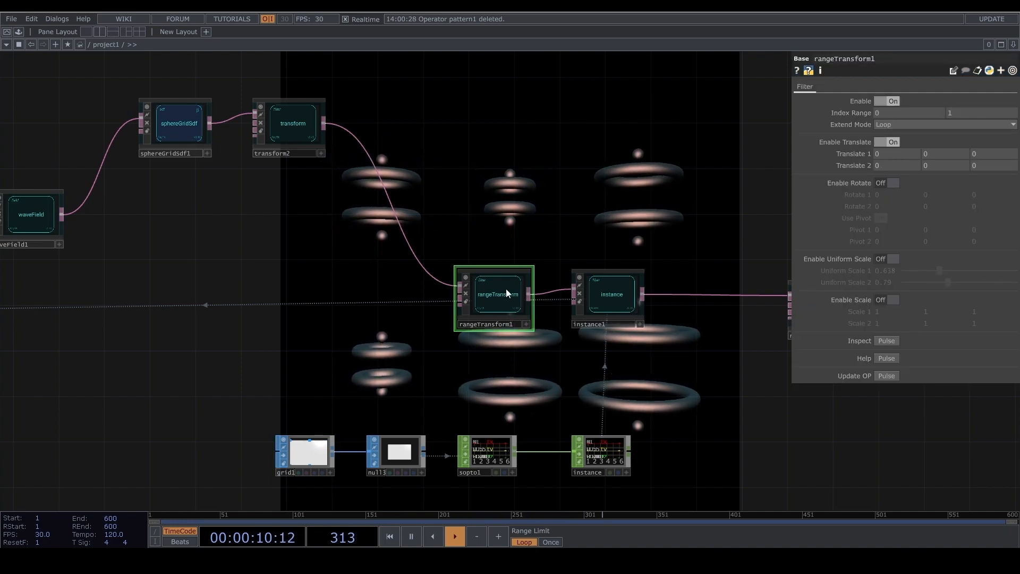
click(897, 258)
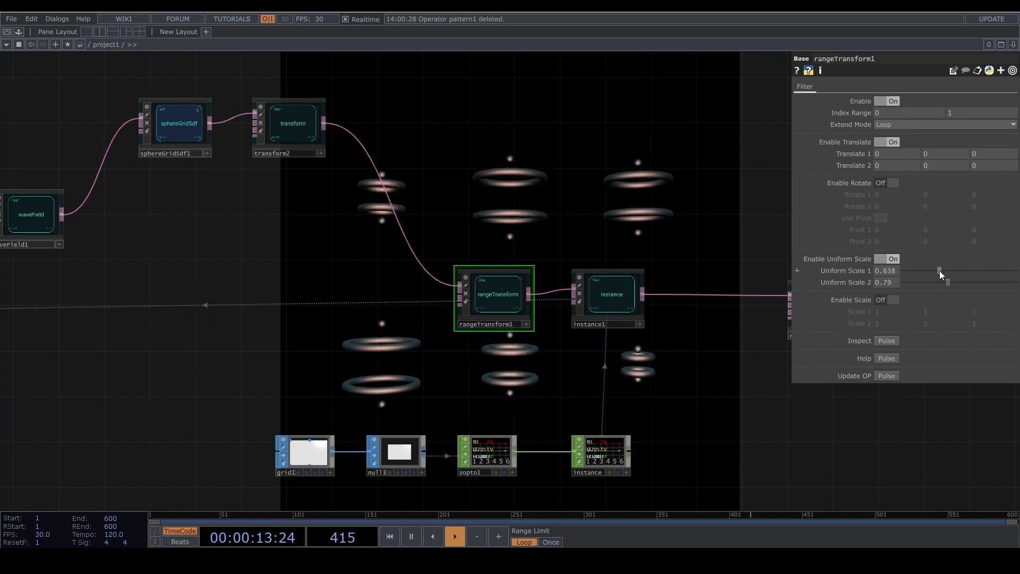
drag(939, 270, 975, 281)
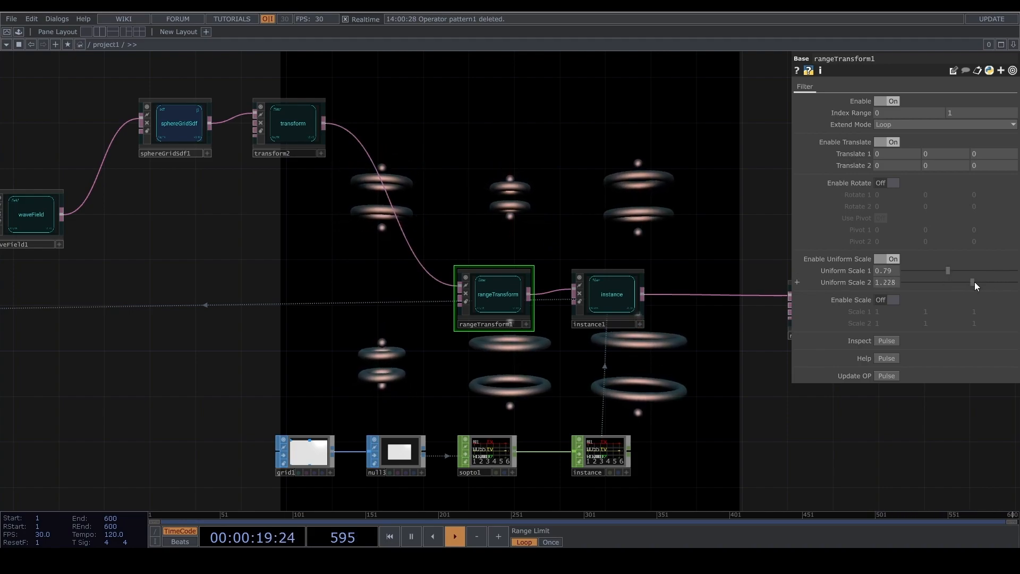
Step: Tighten the instance layout by setting grid1's size to 2 by 1.19
scroll(474, 347, down, 2)
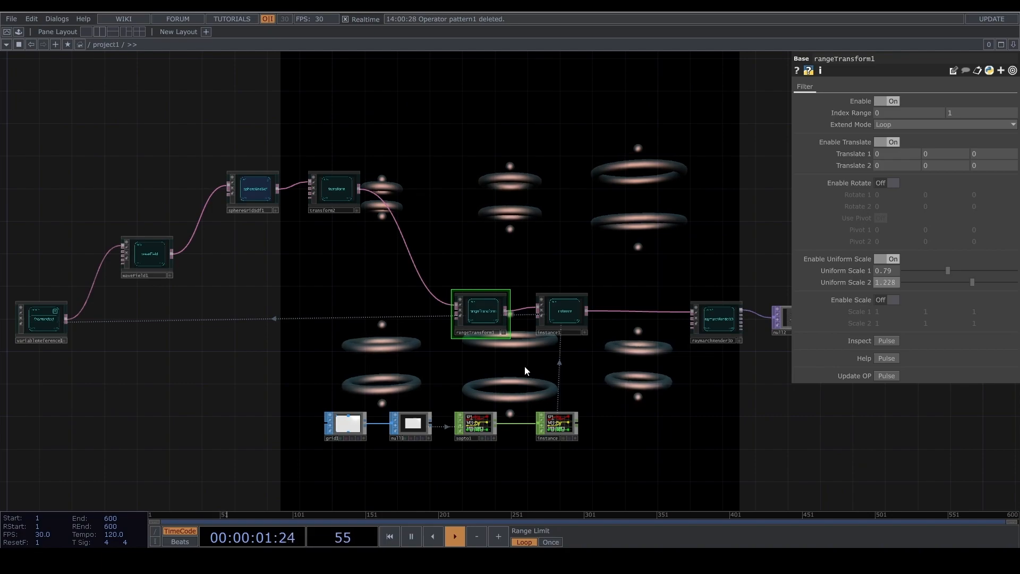
click(344, 435)
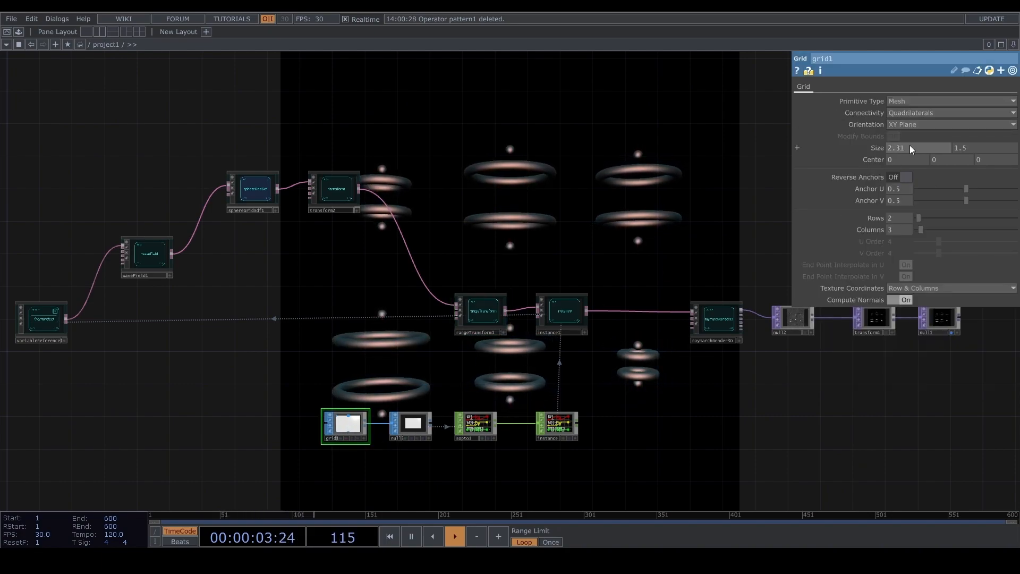
key(ctrl+z)
middle_drag(904, 146, 945, 162)
Step: Set waveField1's amplitude to 1.295, its offset to 1 and its period to 0.5
scroll(445, 295, down, 3)
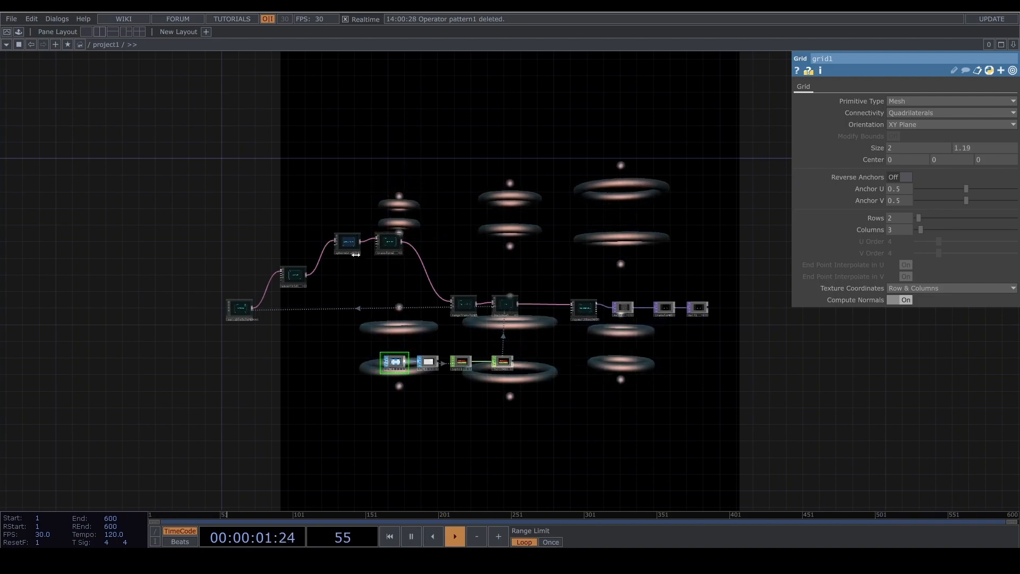
scroll(287, 271, up, 5)
click(280, 263)
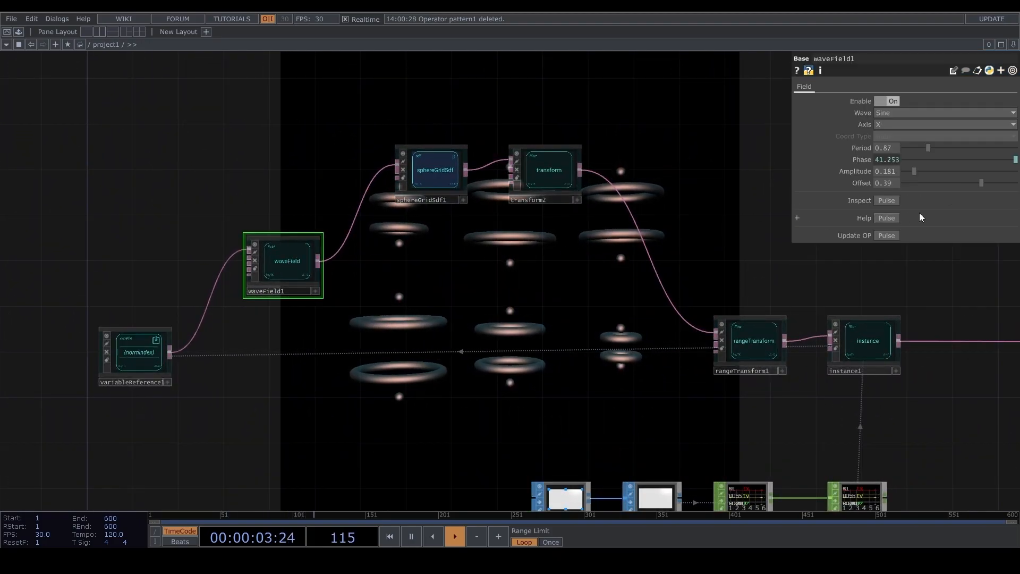
drag(915, 170, 1016, 183)
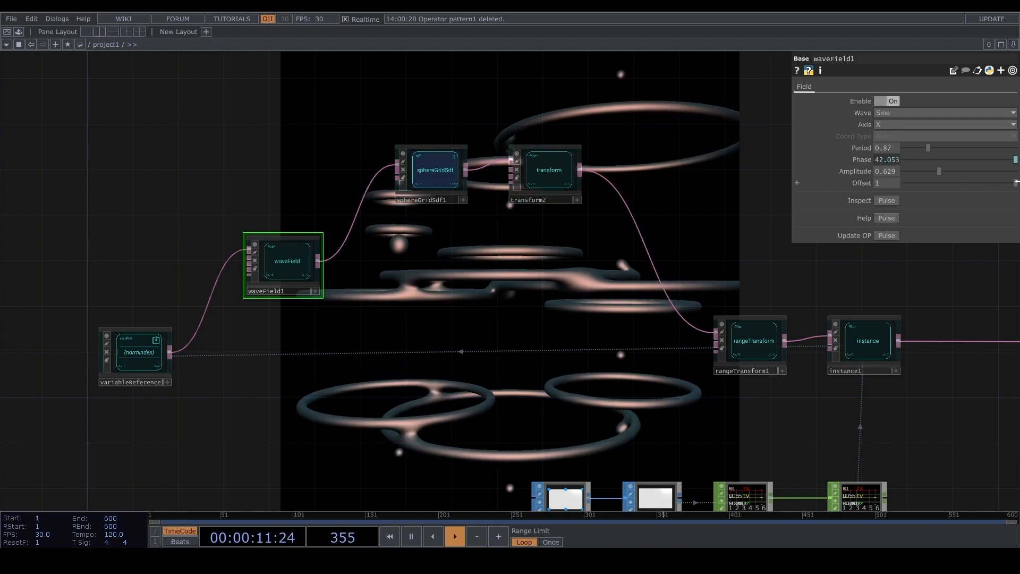
drag(942, 170, 979, 173)
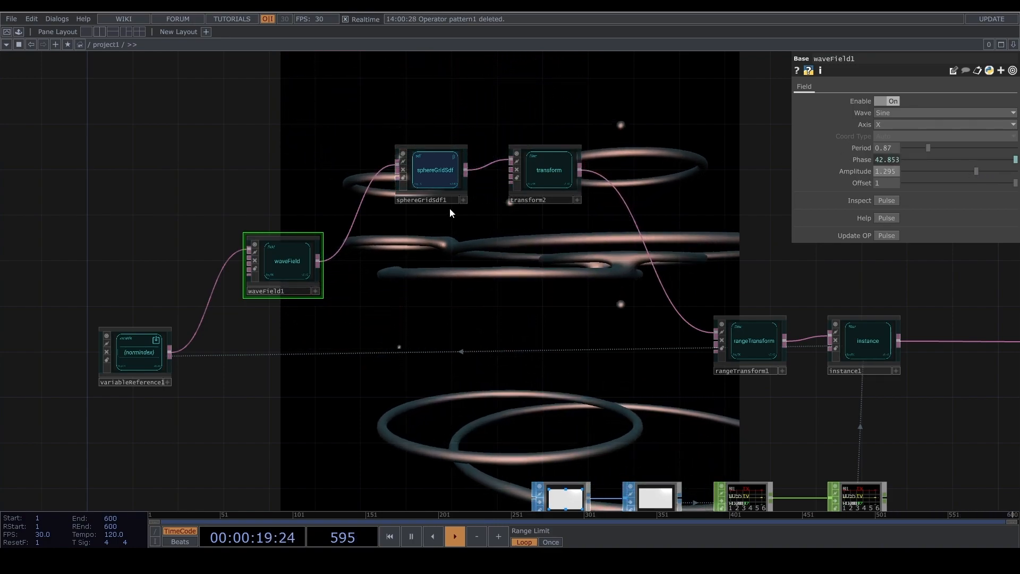
double_click(883, 148)
text(0.5)
key(Return)
Step: Try a larger thickness on sphereGridSdf1, and undo the thickness change
drag(550, 300, 639, 368)
click(520, 248)
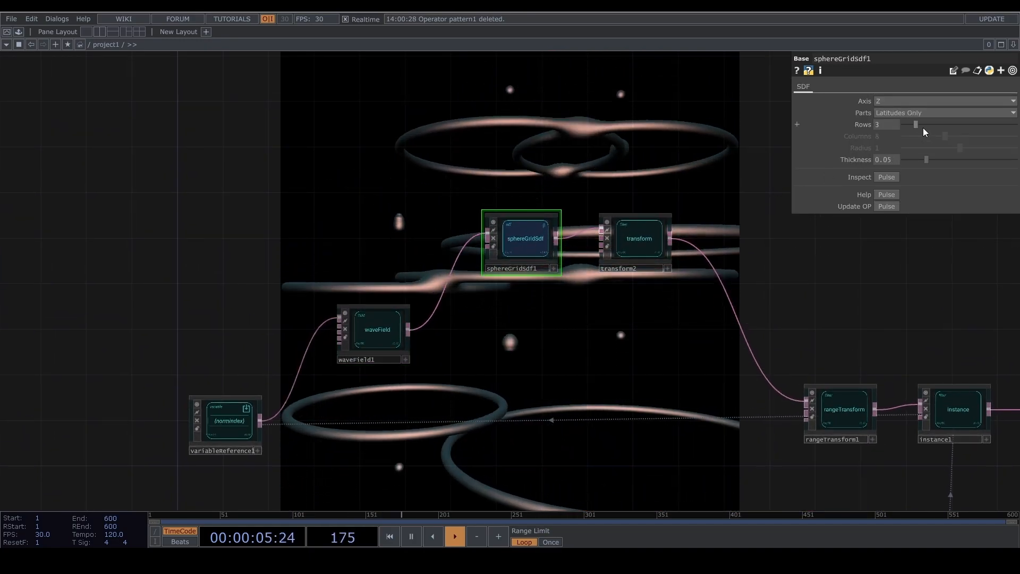
drag(925, 160, 999, 167)
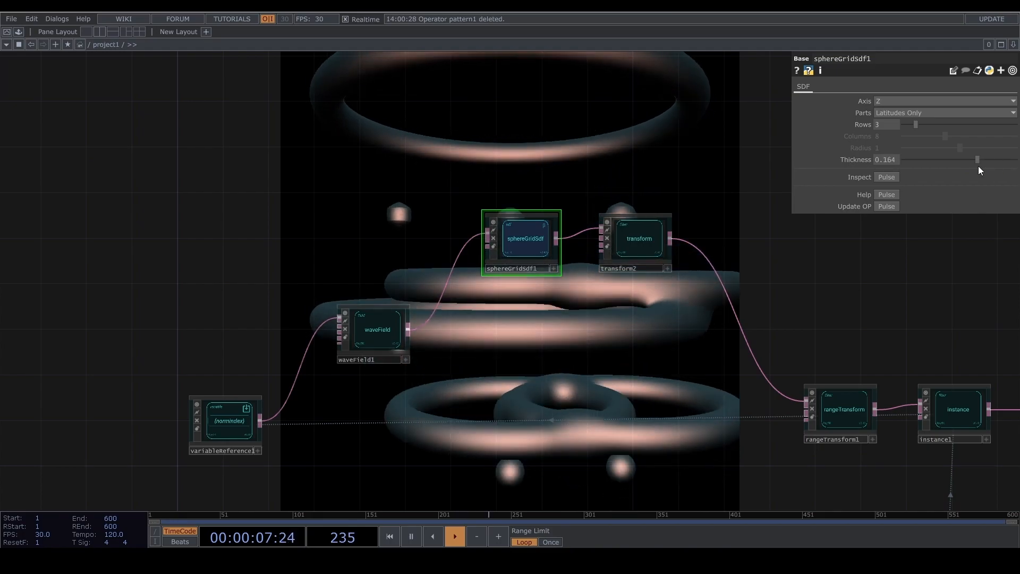
key(ctrl+z)
Step: Duplicate waveField1 with its variable reference input and place the copy directly below it
drag(657, 203, 633, 361)
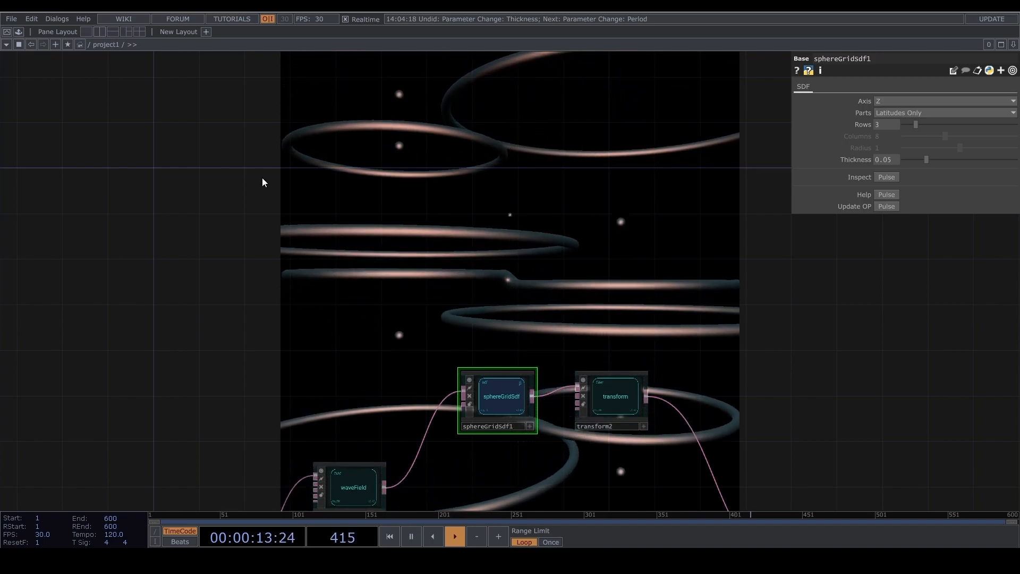
drag(448, 243, 517, 118)
drag(488, 352, 498, 286)
drag(423, 296, 432, 265)
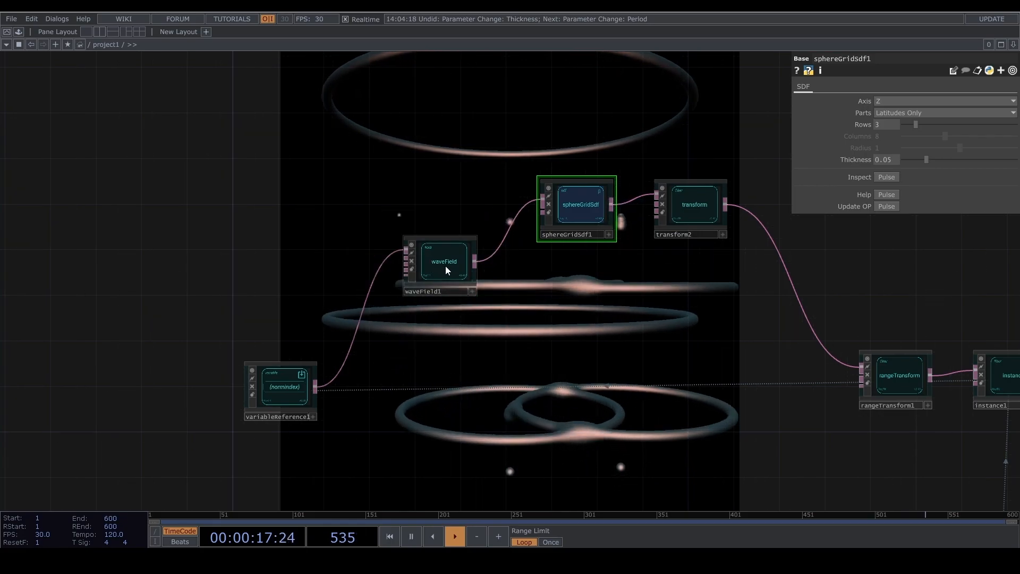
click(445, 266)
key(ctrl+c)
key(ctrl+v)
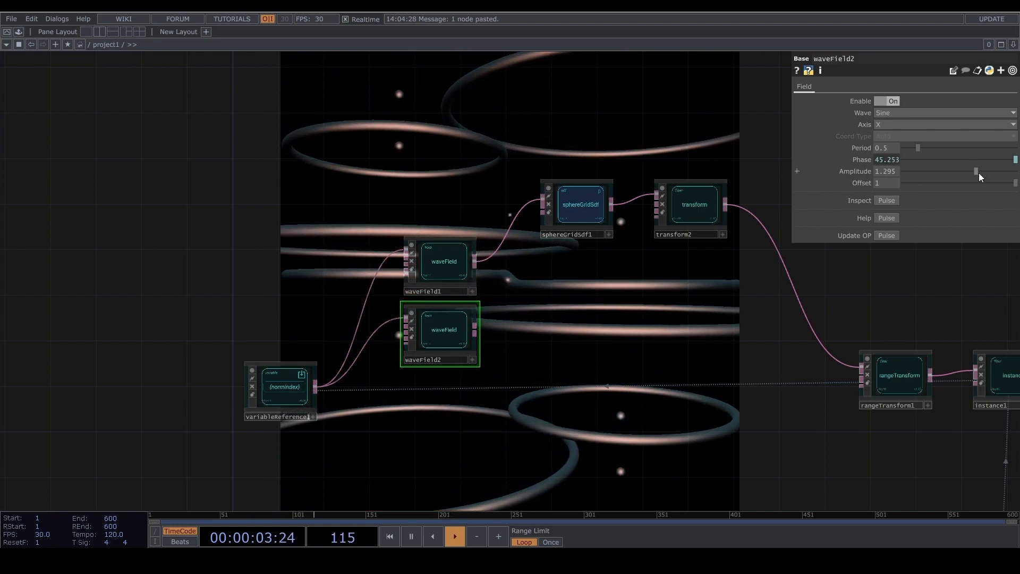
Step: Lower waveField2's amplitude to 0.248 and its offset to 0.41
drag(973, 170, 919, 174)
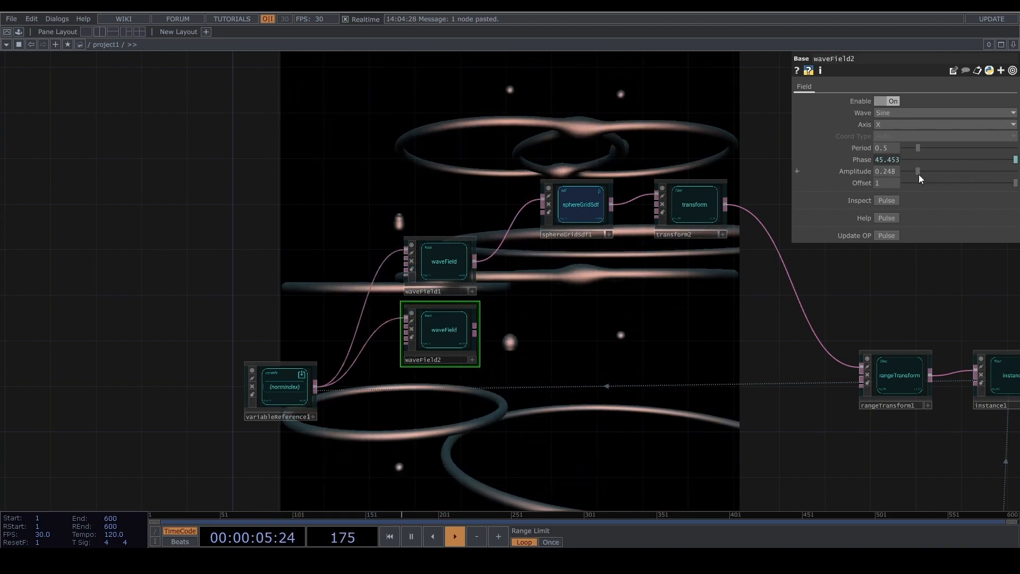
drag(1015, 183, 978, 186)
drag(981, 187, 984, 187)
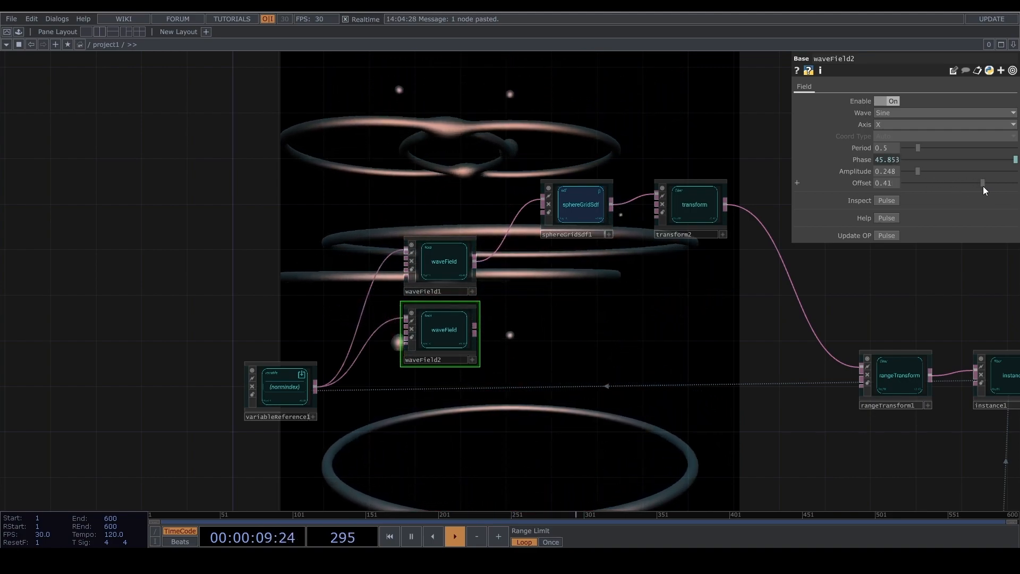
Step: Connect waveField2 to sphereGridSdf1's second input and tune its offset to 0.029 and amplitude to 0.114
click(543, 222)
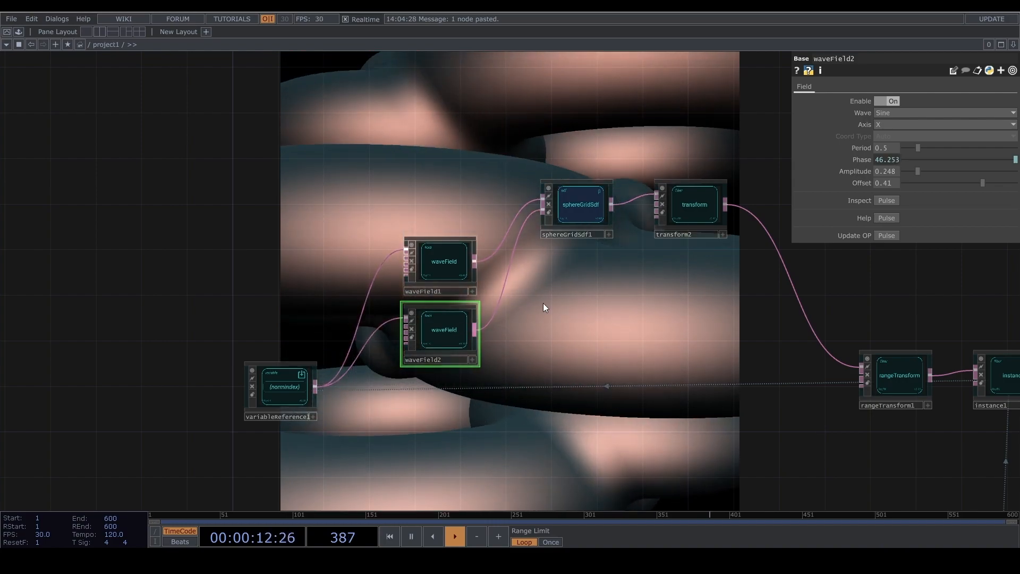
drag(979, 187, 957, 179)
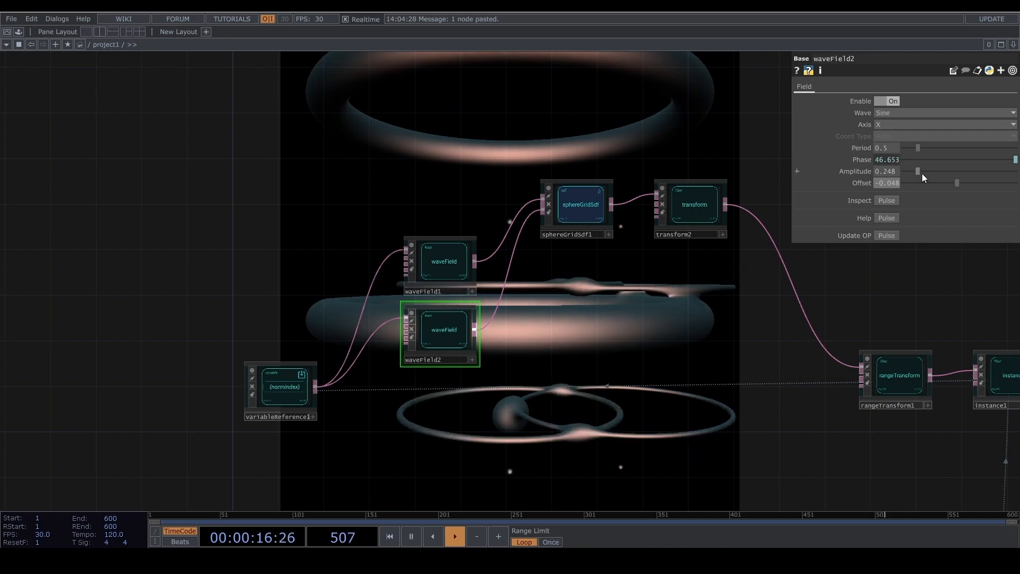
drag(952, 179, 961, 182)
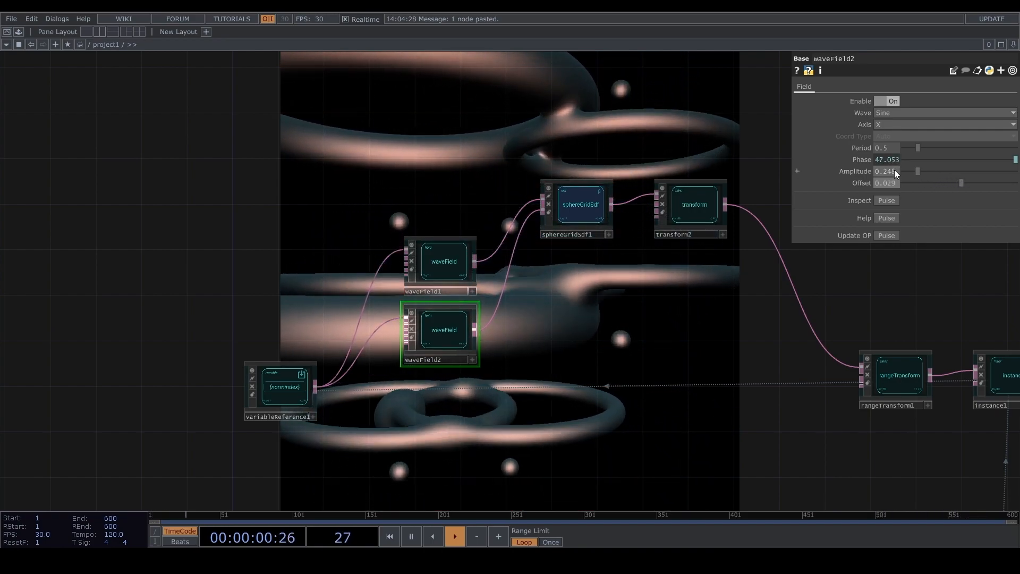
drag(917, 170, 910, 170)
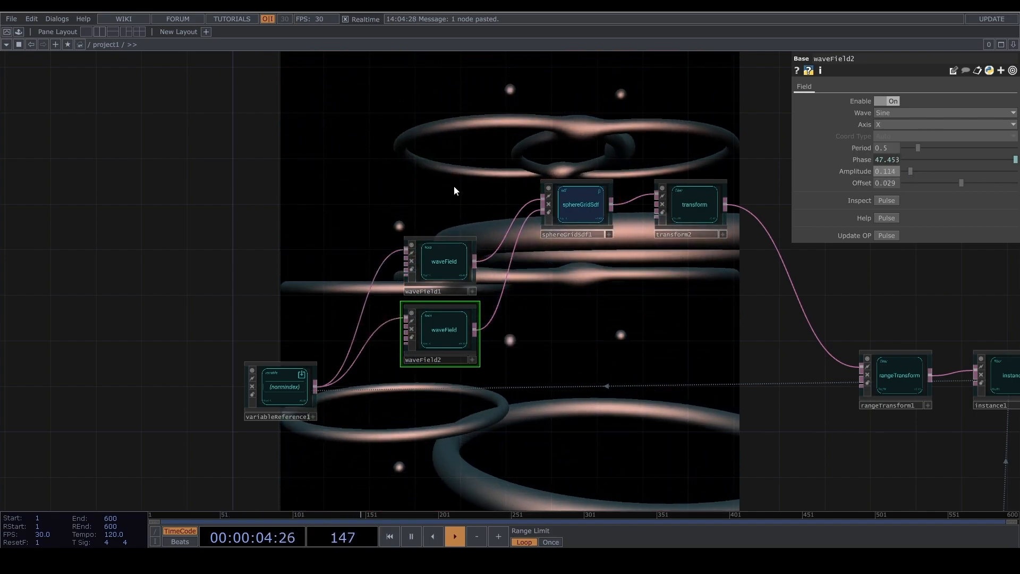
Step: Move sphereGridSdf1 and transform2 down together to line up between the two wave fields
right_drag(567, 123, 723, 249)
drag(704, 198, 702, 279)
drag(674, 194, 393, 199)
scroll(568, 294, down, 6)
Step: Try a smooth union radius of 0.44 on instance1, and undo the radius change
drag(616, 227, 563, 305)
scroll(546, 303, up, 8)
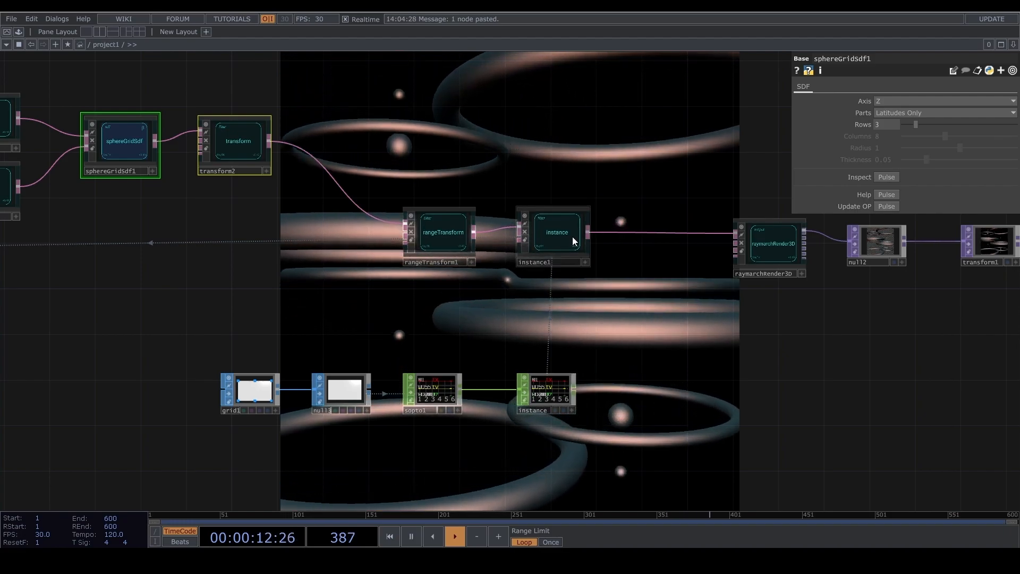
click(572, 237)
drag(920, 135, 933, 133)
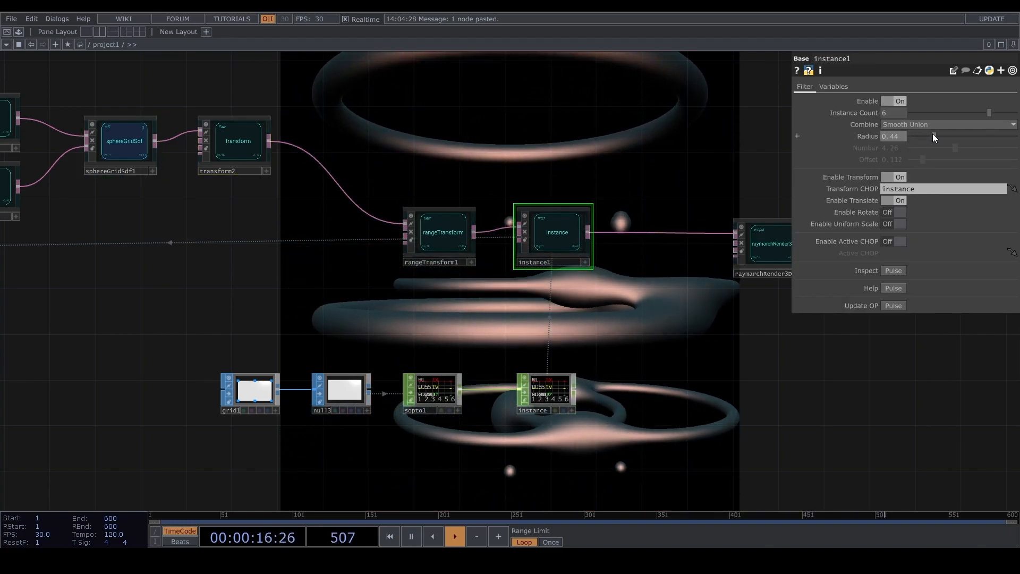
key(ctrl+z)
Step: Set rangeTransform1's uniform scale range to 0.81 and 1.838
click(449, 232)
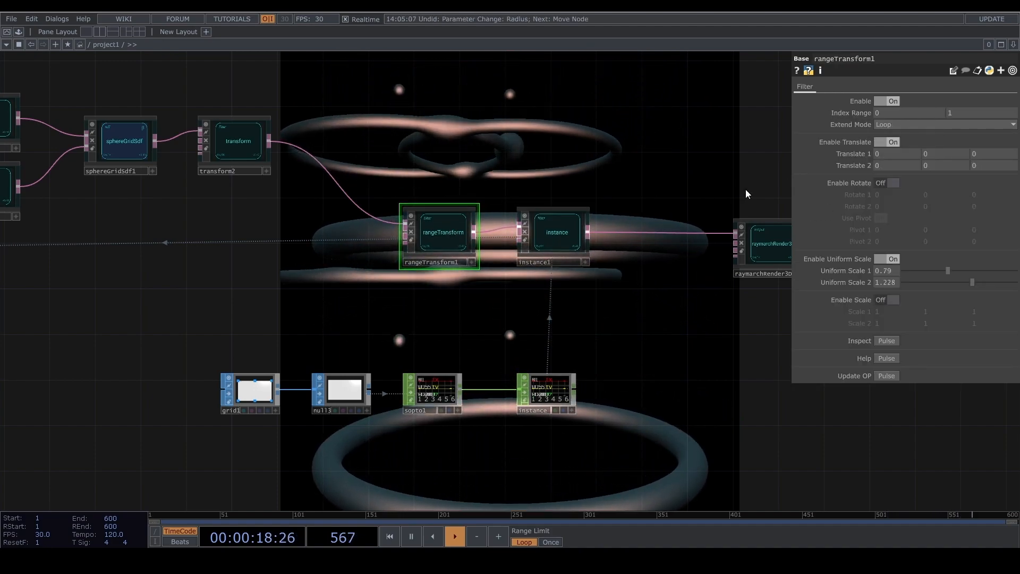
mouse_move(946, 271)
mouse_down()
mouse_move(937, 267)
mouse_move(975, 262)
mouse_move(959, 264)
mouse_move(971, 281)
mouse_move(955, 270)
mouse_move(976, 285)
mouse_move(1009, 282)
mouse_move(952, 272)
mouse_up()
scroll(533, 314, down, 5)
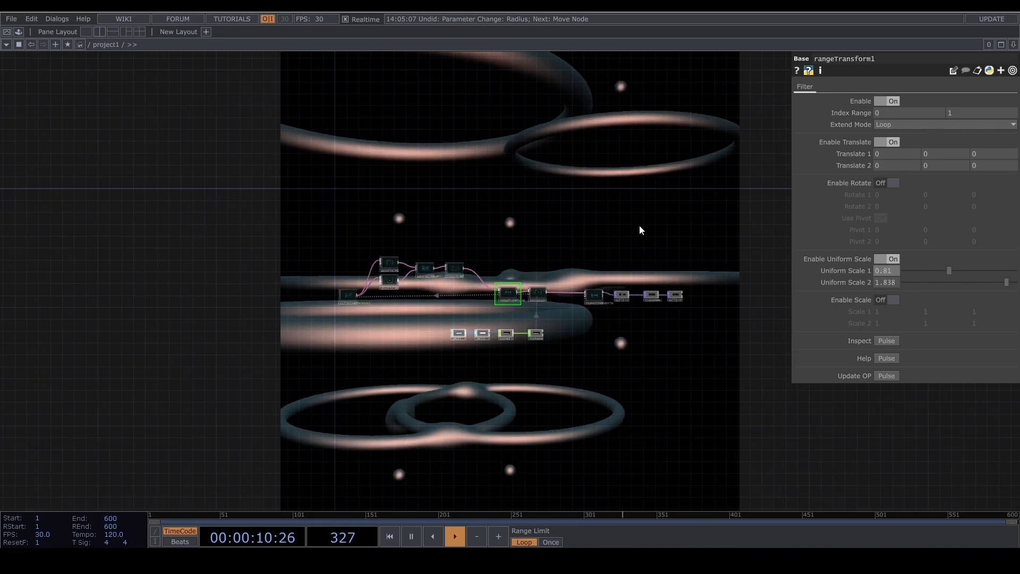
Step: Open instance1's parameters for editing
scroll(627, 266, up, 6)
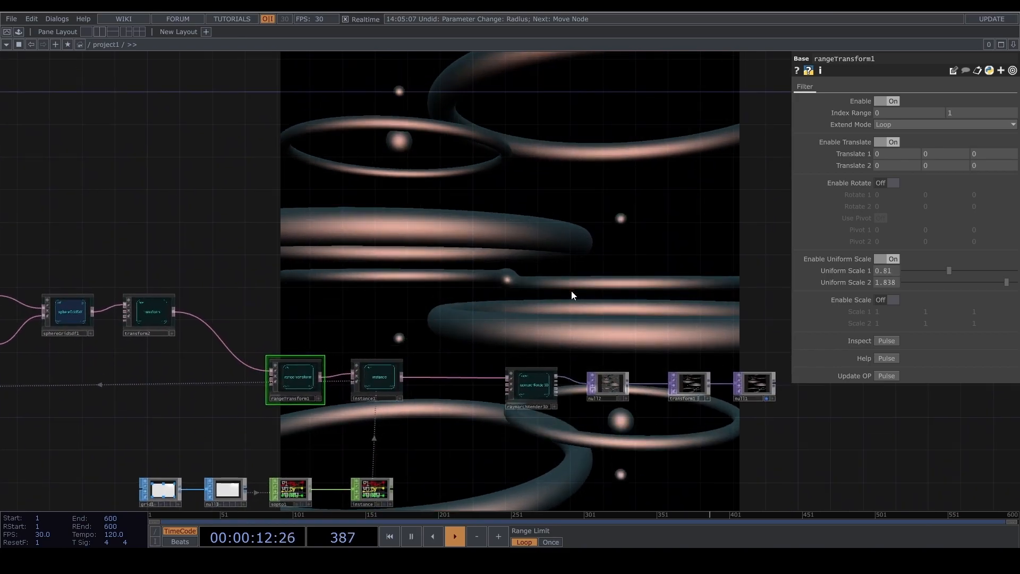
drag(307, 470, 409, 273)
scroll(389, 302, up, 5)
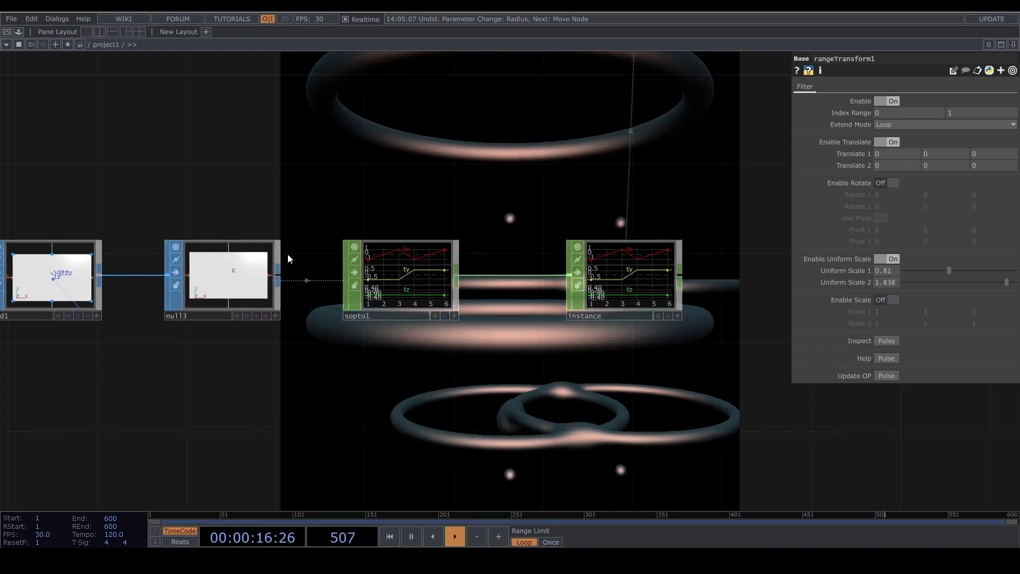
scroll(292, 292, down, 5)
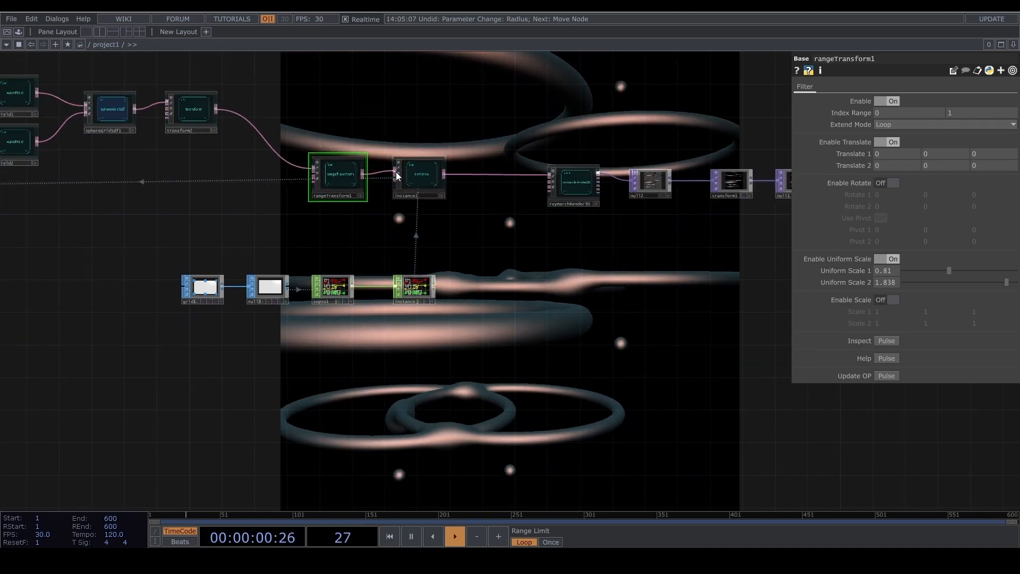
click(416, 171)
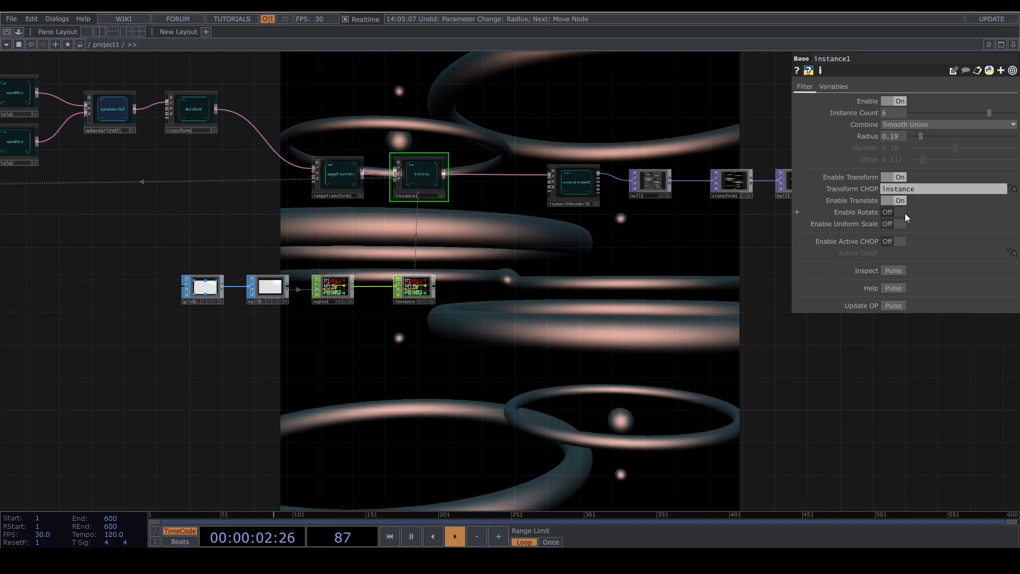
Step: Add a Pattern CHOP below the instance chain, fed from the output of sopto1
scroll(272, 332, up, 5)
right_drag(113, 165, 434, 284)
drag(371, 240, 192, 239)
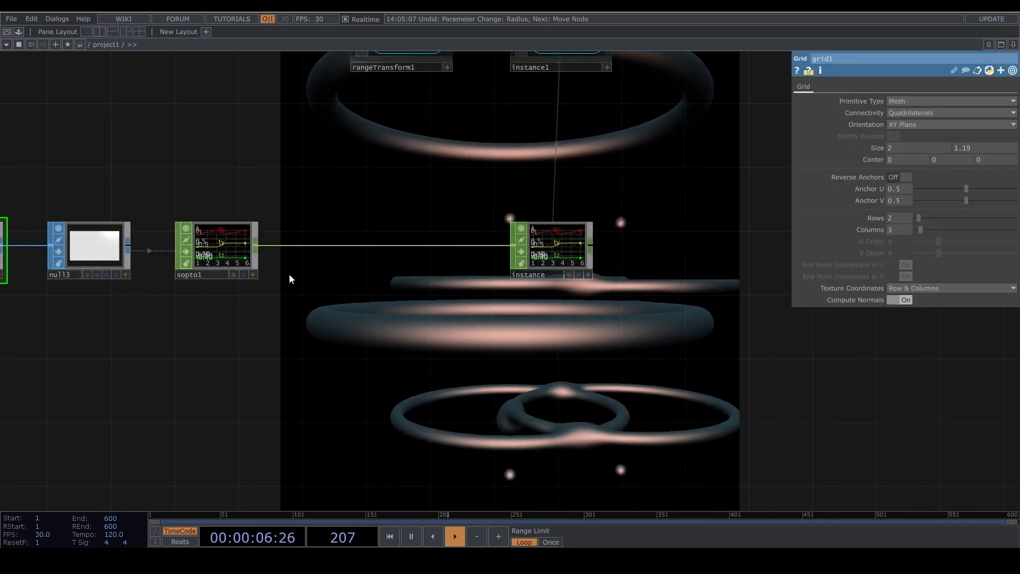
key(Tab)
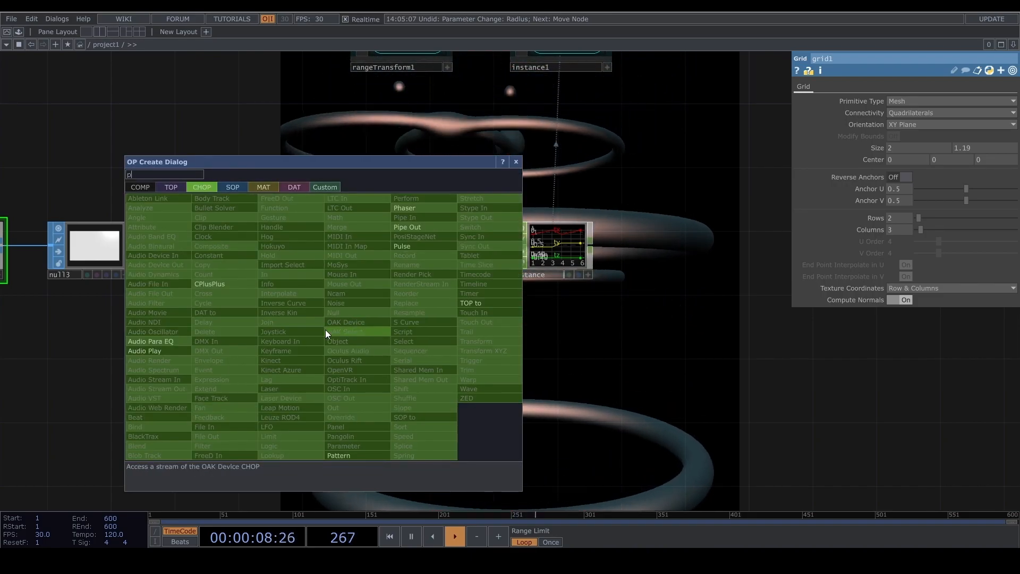
key(Escape)
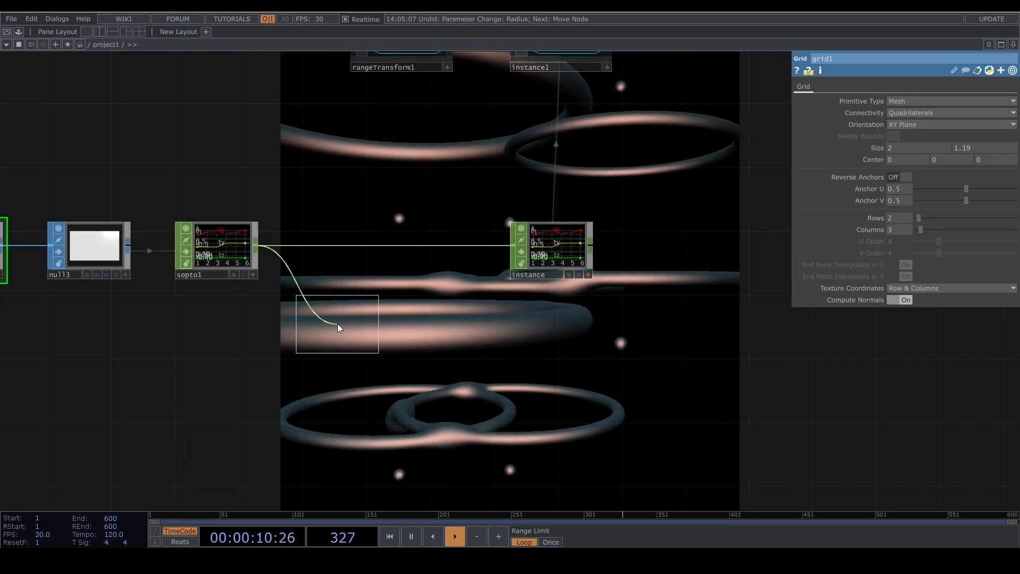
click(337, 323)
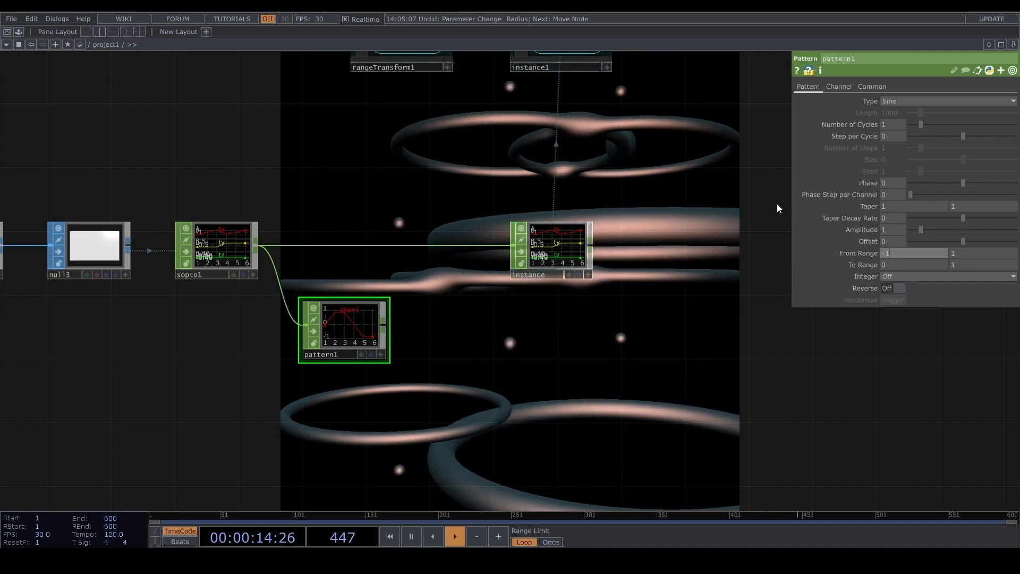
Step: Remap the pattern's values from the range -1 to 1 to the range 0 to 90
click(894, 253)
text(-1)
key(Return)
text(90)
key(Return)
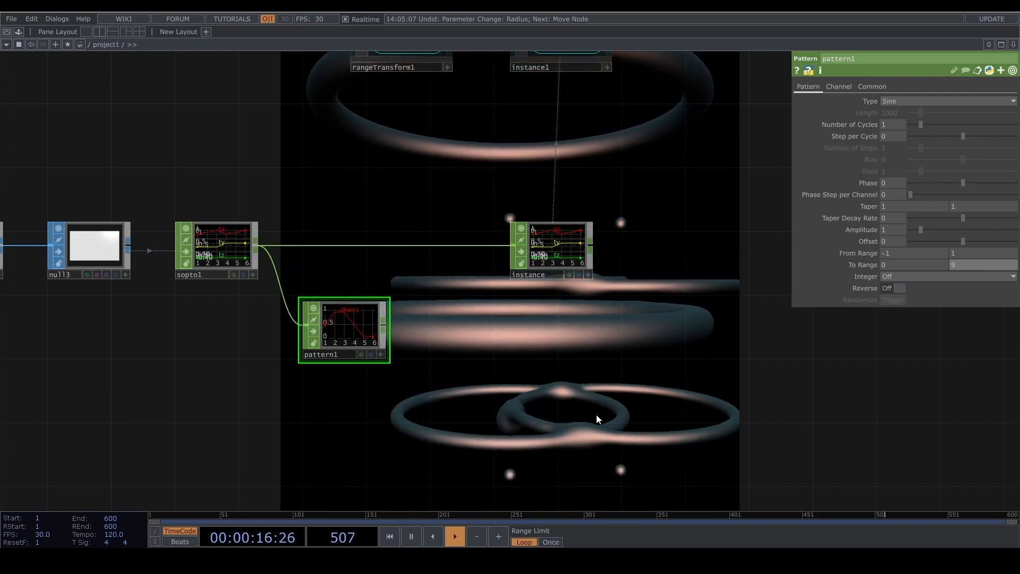
Step: Name the pattern1 channel rot
drag(216, 314, 451, 332)
right_drag(145, 212, 619, 392)
drag(603, 351, 475, 352)
click(498, 342)
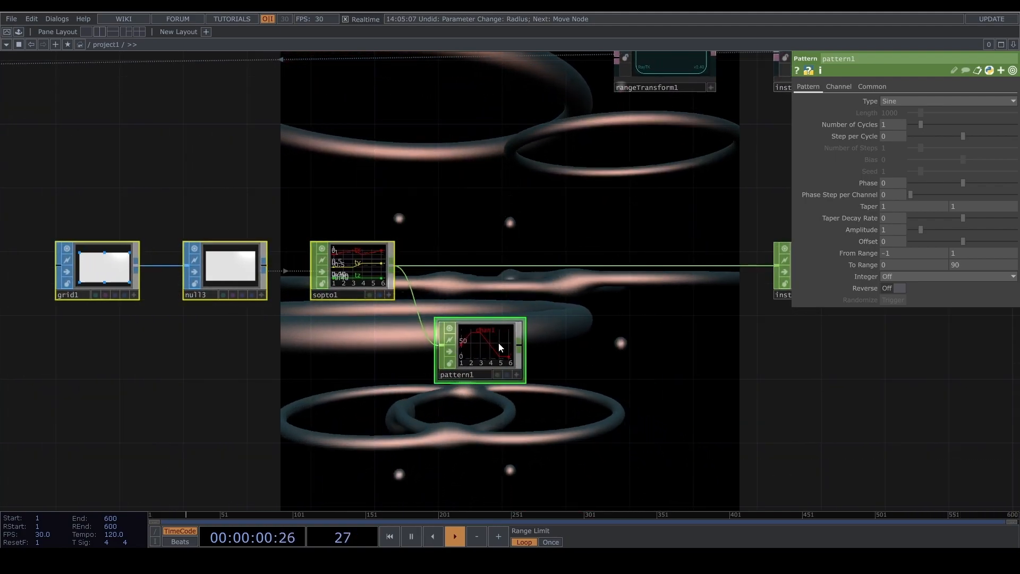
click(845, 85)
click(909, 100)
text(rot)
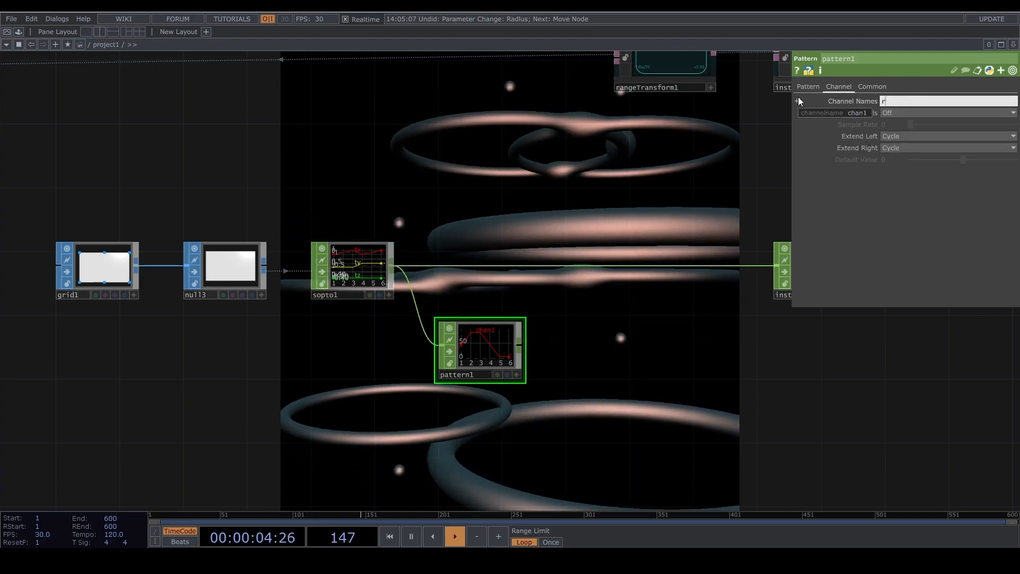
key(Return)
Step: Enable rotation on the instance1 operator
drag(584, 198, 490, 251)
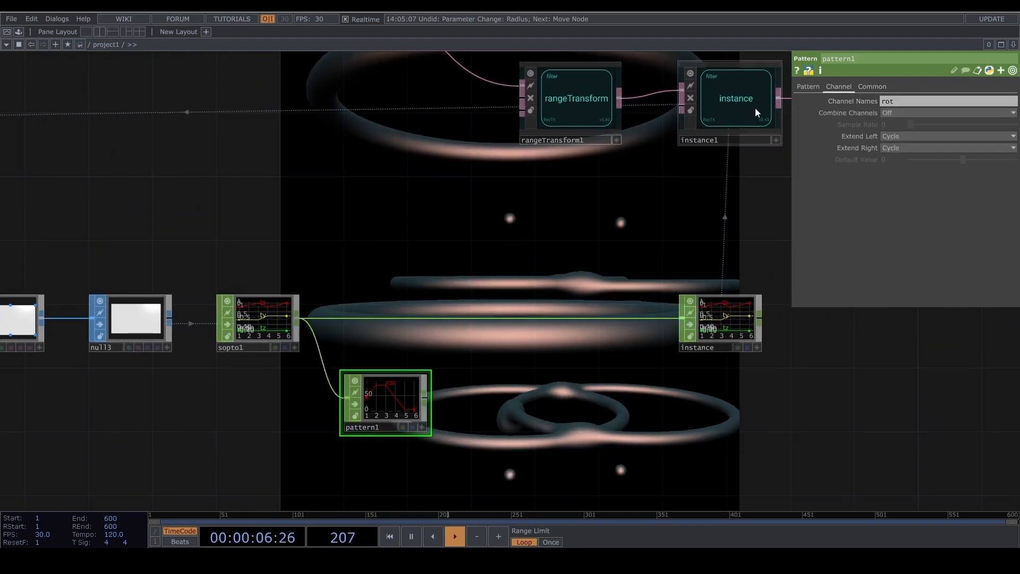
click(754, 107)
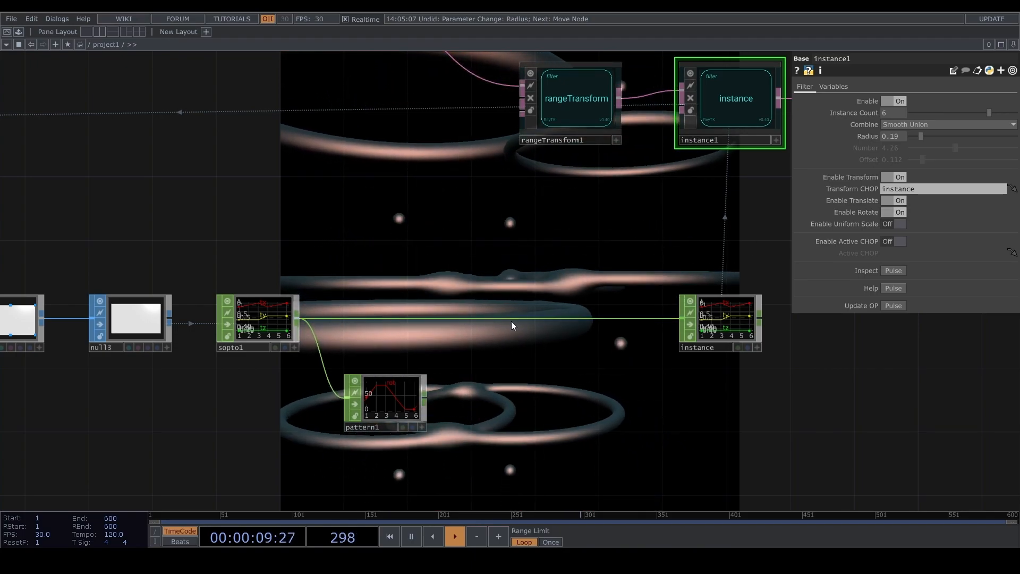
Step: Insert a Merge CHOP on the connection between sopto1 and the instance null
right_click(517, 317)
click(531, 307)
text(mer)
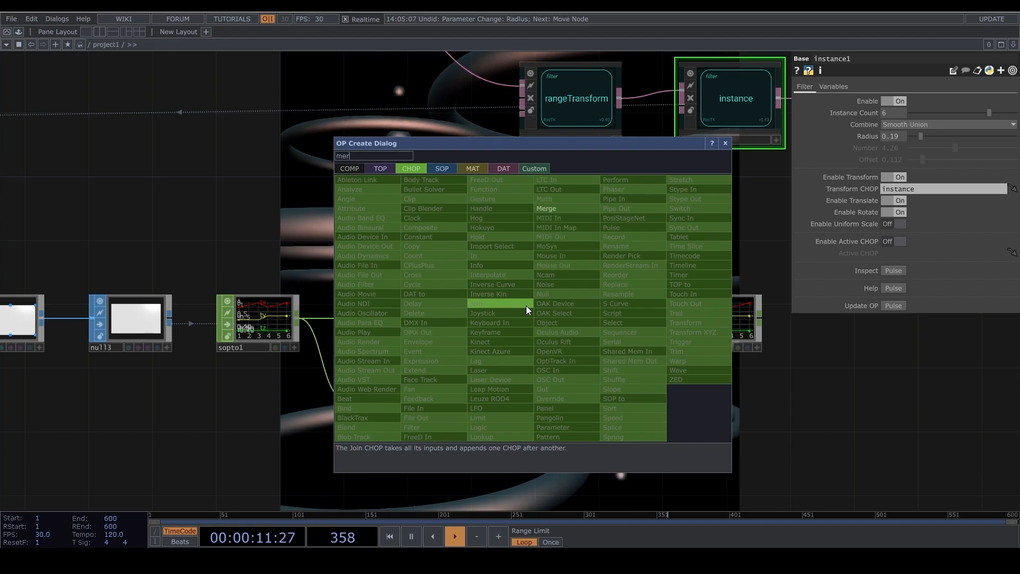
key(Return)
click(576, 318)
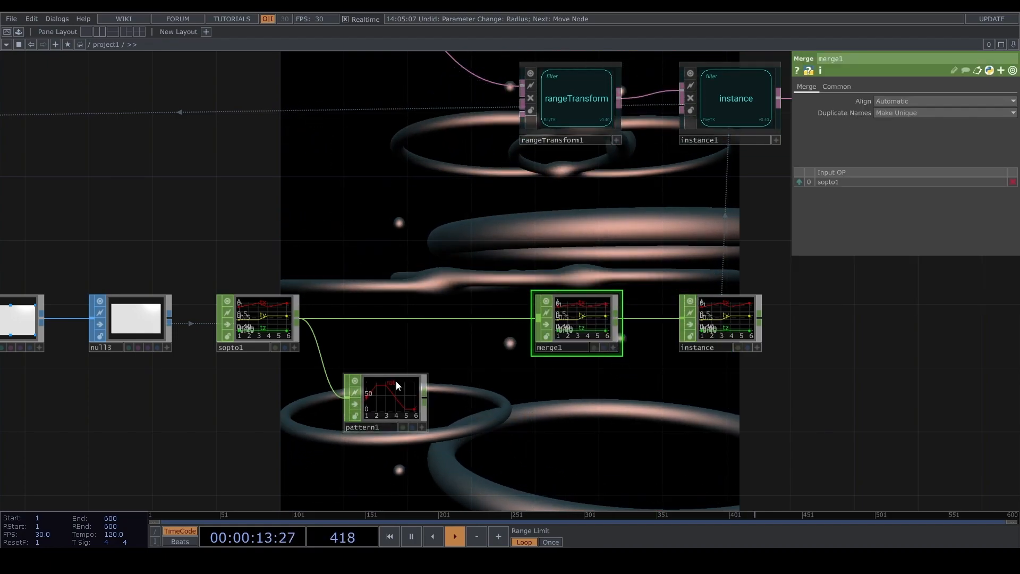
Step: Rename the pattern1 channel to rotx and connect pattern1 into merge1
click(900, 98)
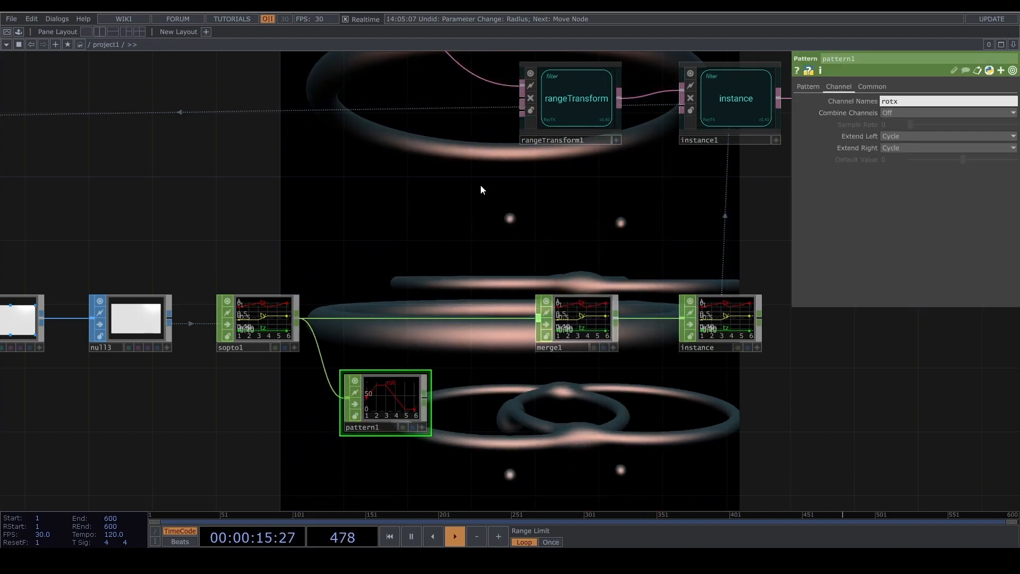
drag(424, 399, 537, 336)
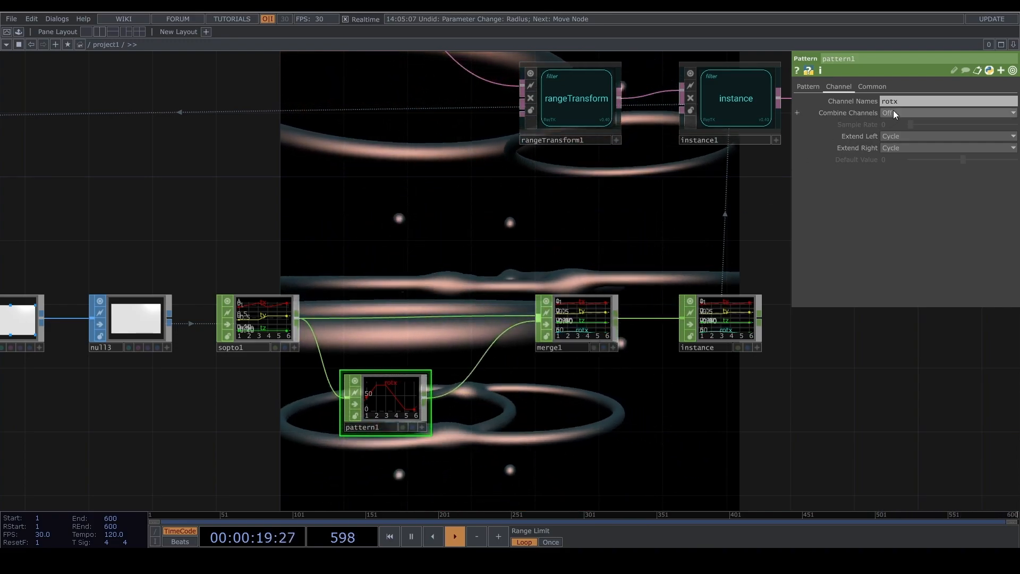
Step: Rename the pattern1 channel to roty and select instance1 to check its settings
click(891, 102)
key(BackSpace)
text(y)
key(Return)
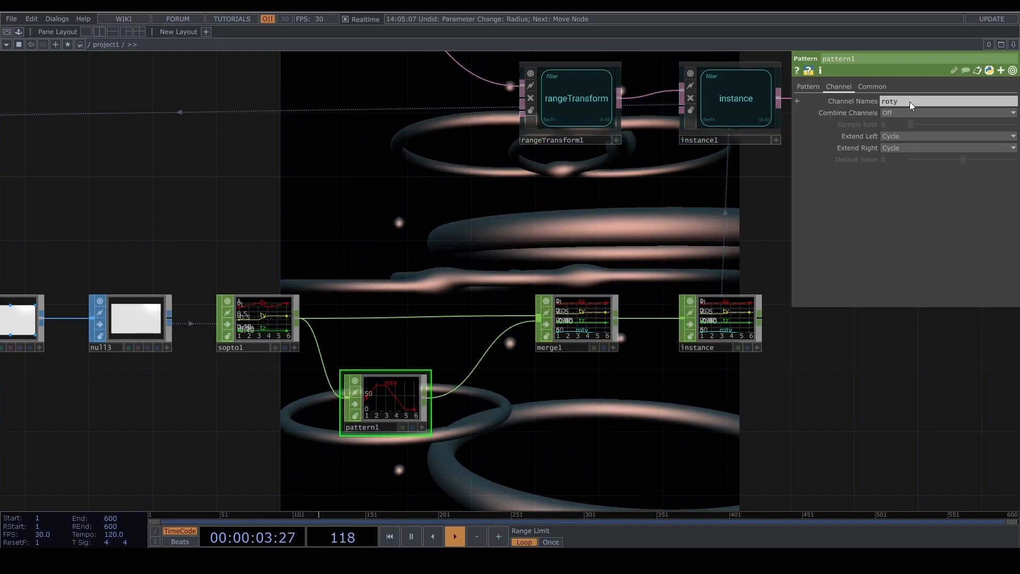
click(750, 108)
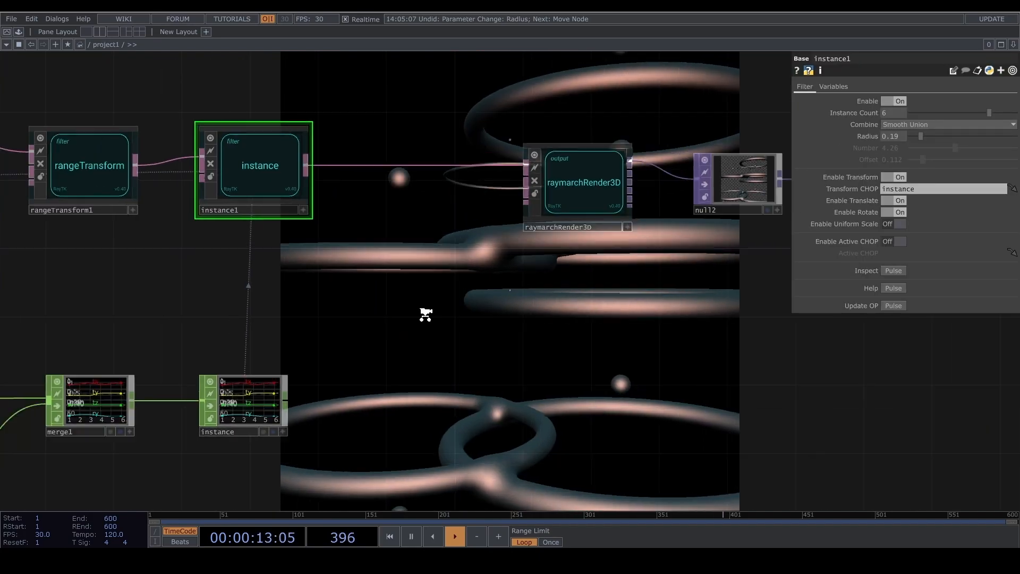
Step: Move raymarchRender3D and the TOPs after it farther from instance1 to make room in the chain
scroll(425, 315, down, 4)
drag(433, 334, 237, 332)
right_drag(264, 215, 663, 312)
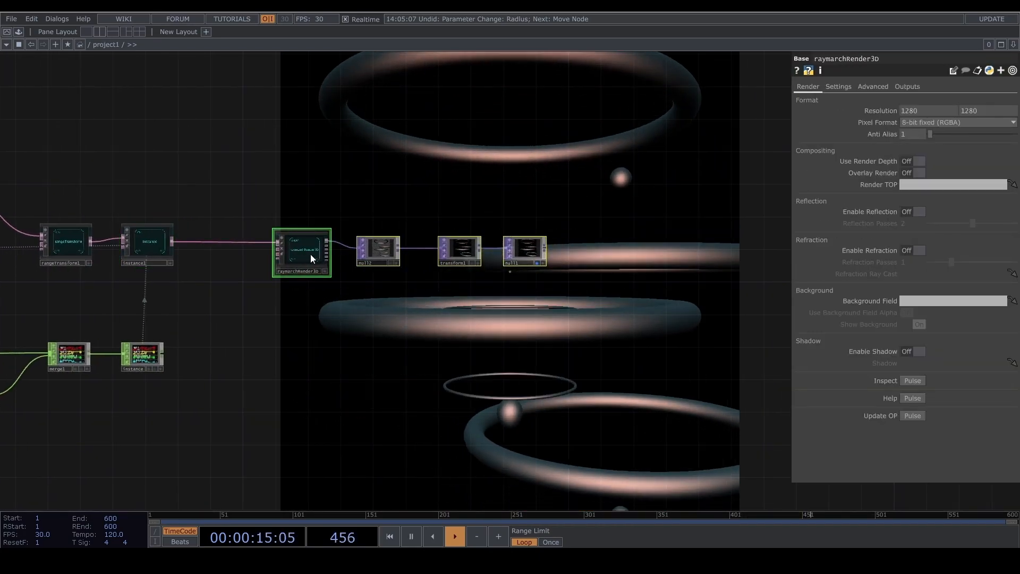
drag(301, 256, 658, 256)
drag(550, 257, 515, 256)
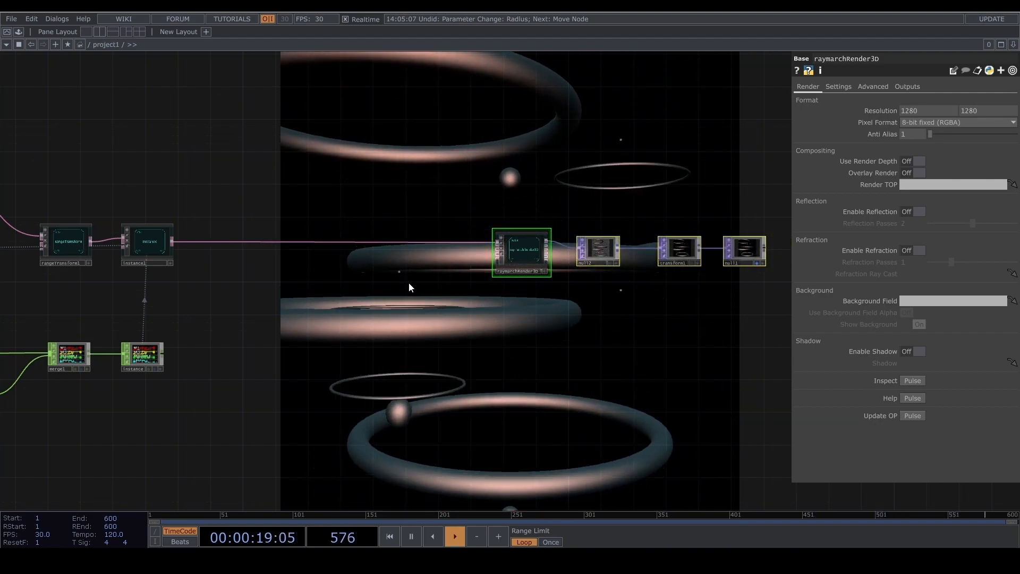
Step: Add a RayTK modularMat material between instance1 and raymarchRender3D
drag(246, 284, 341, 329)
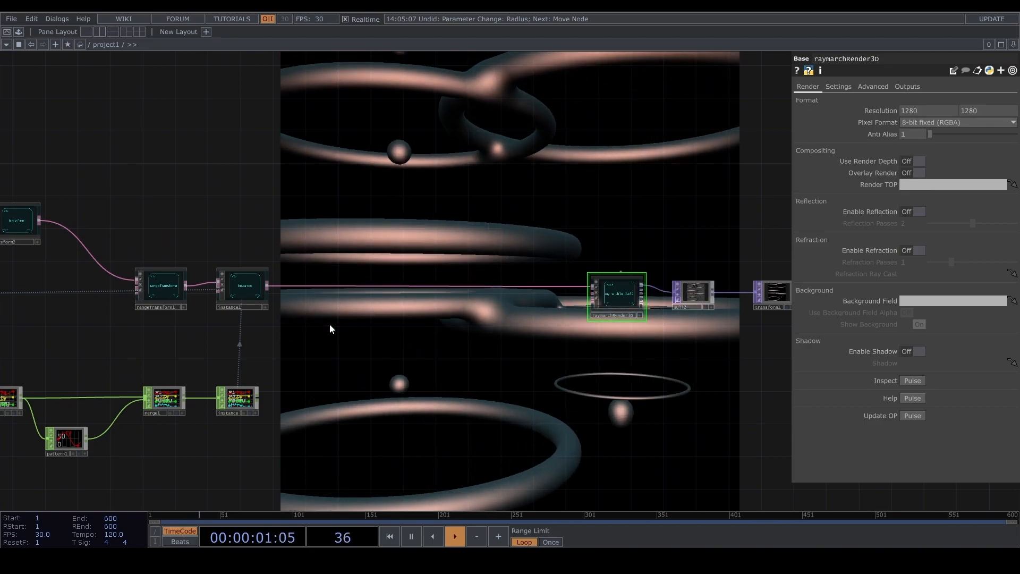
key(alt+r)
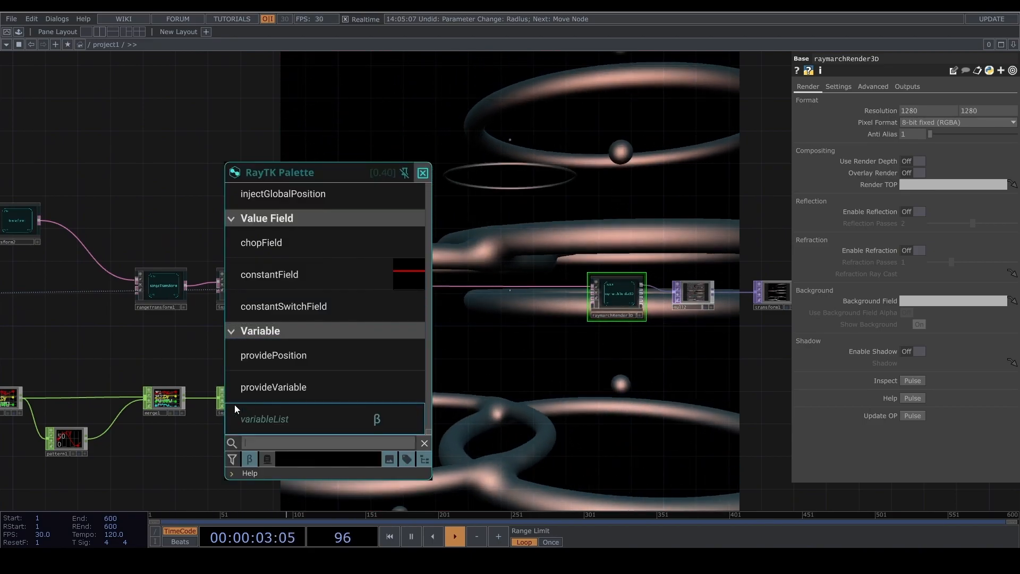
text(modular)
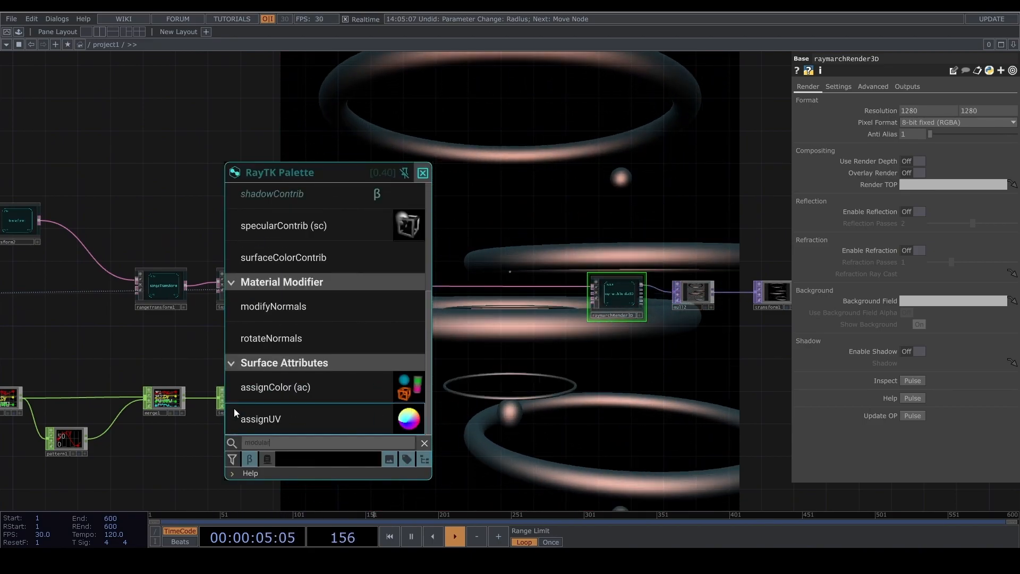
scroll(321, 360, up, 3)
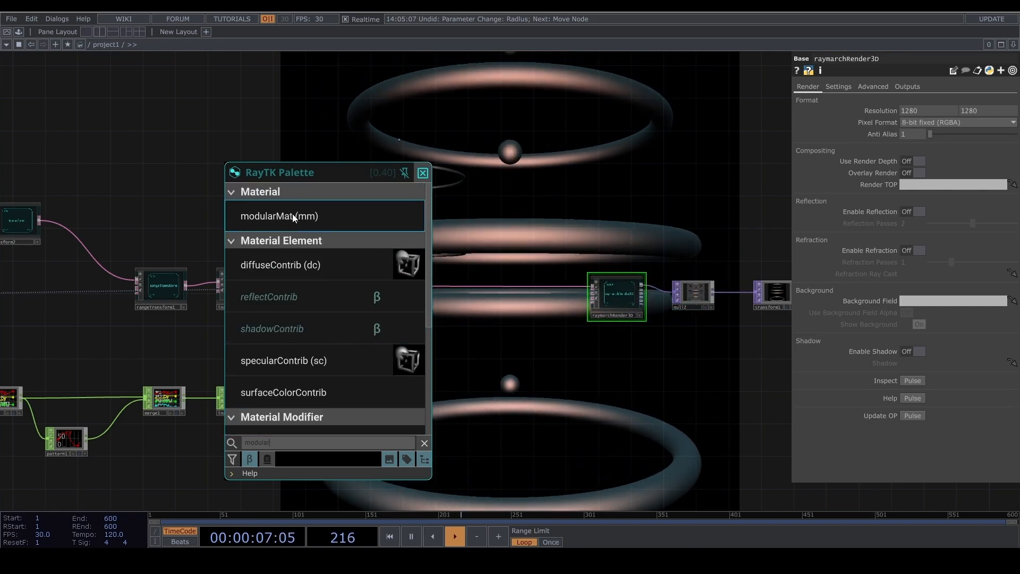
click(292, 214)
click(421, 336)
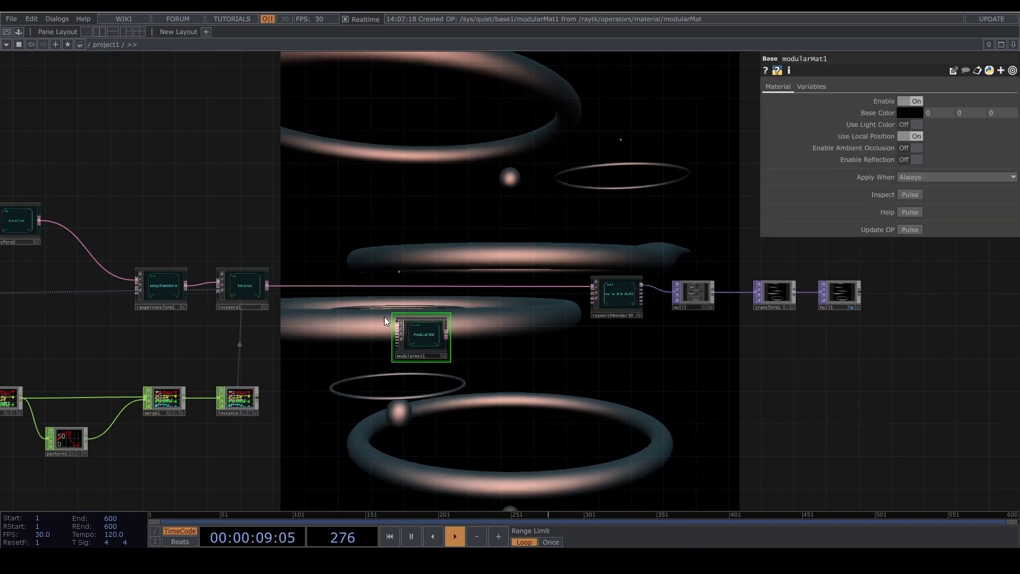
Step: Wire instance1 through modularMat1 into raymarchRender3D and line the material up just before the renderer
scroll(387, 317, up, 4)
drag(158, 251, 409, 325)
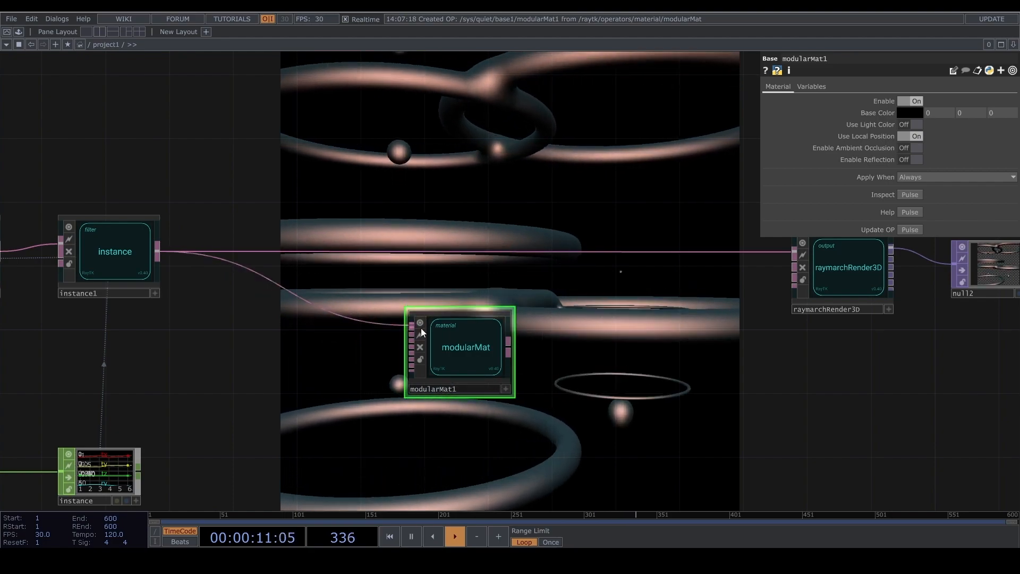
drag(656, 267, 681, 250)
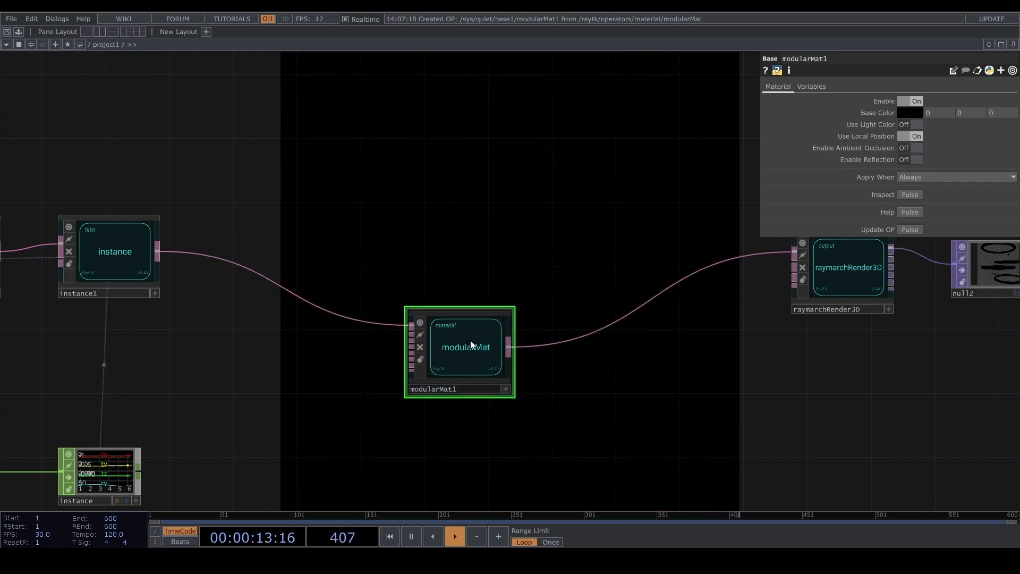
drag(465, 353, 640, 269)
Step: Add a RayTK iridescenceContrib element, connect it to a shading input of modularMat1, and place it below the chain
drag(575, 347, 44, 327)
scroll(460, 264, up, 5)
scroll(379, 200, down, 6)
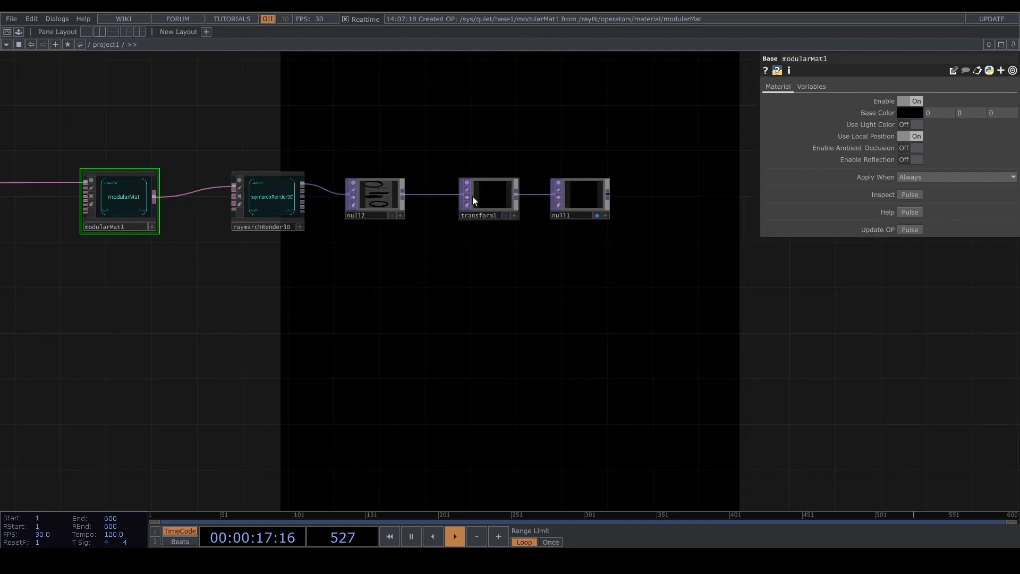
drag(452, 294, 857, 330)
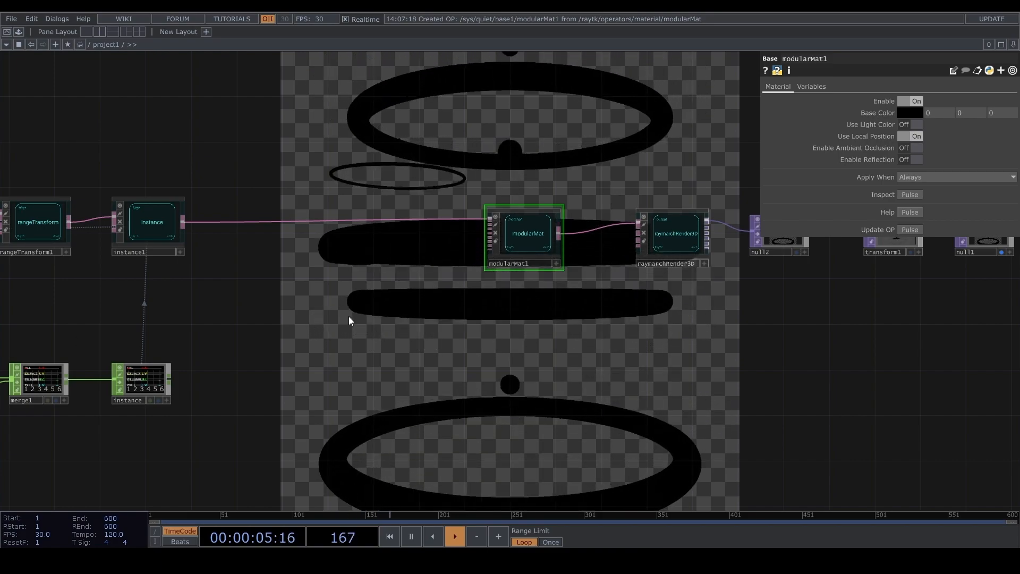
drag(319, 317, 467, 335)
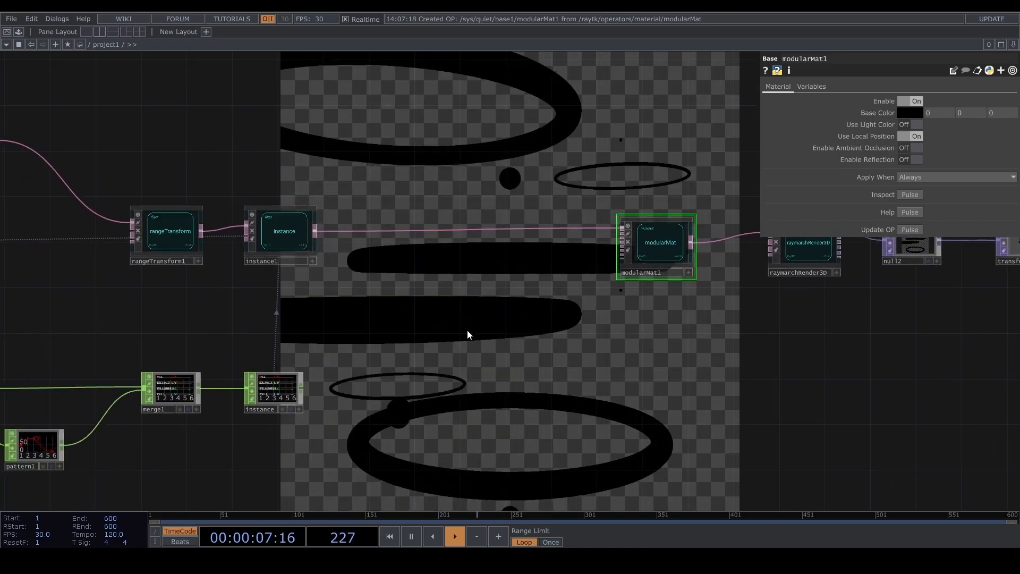
key(ctrl+b)
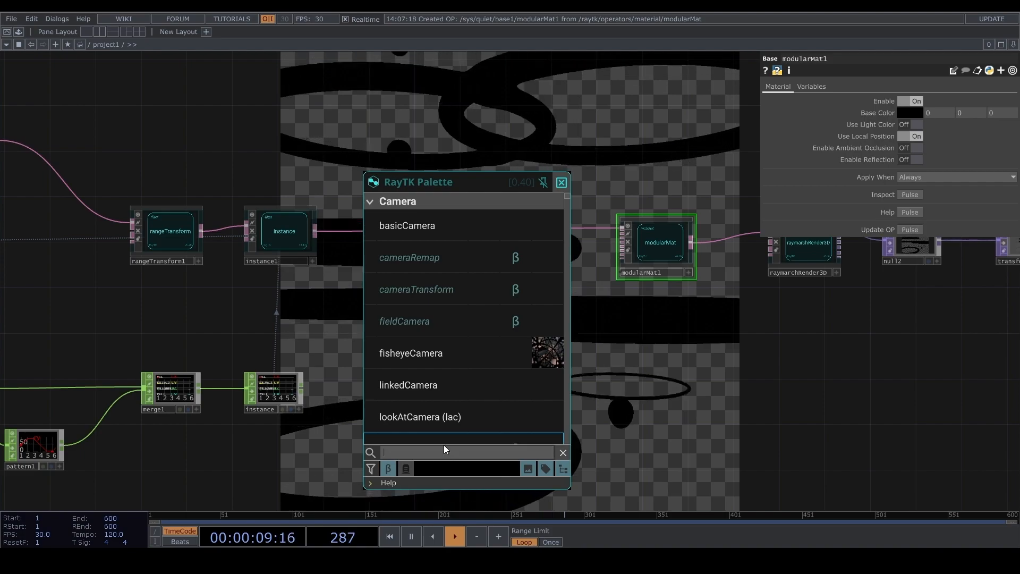
text(iri)
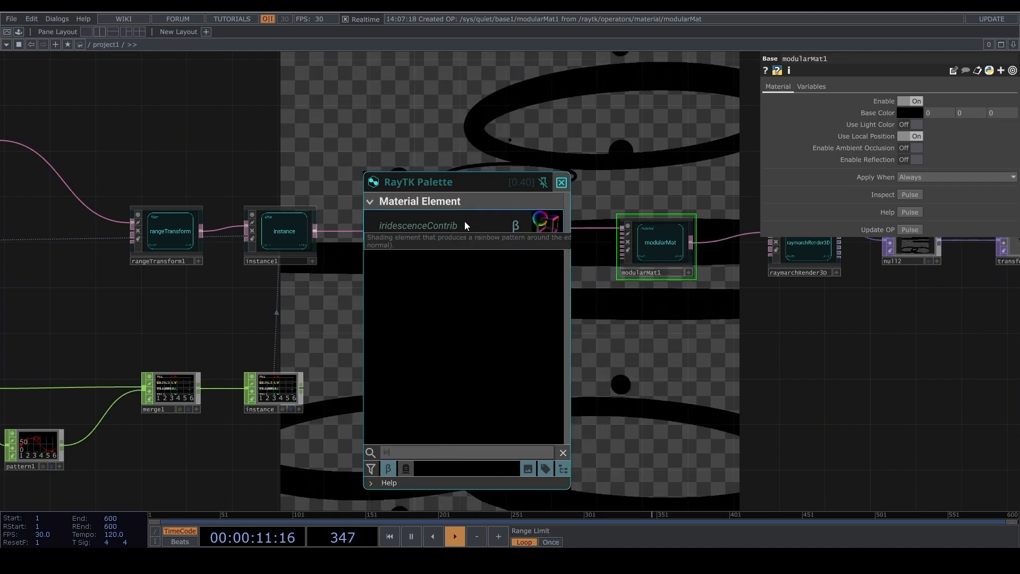
click(466, 226)
click(478, 316)
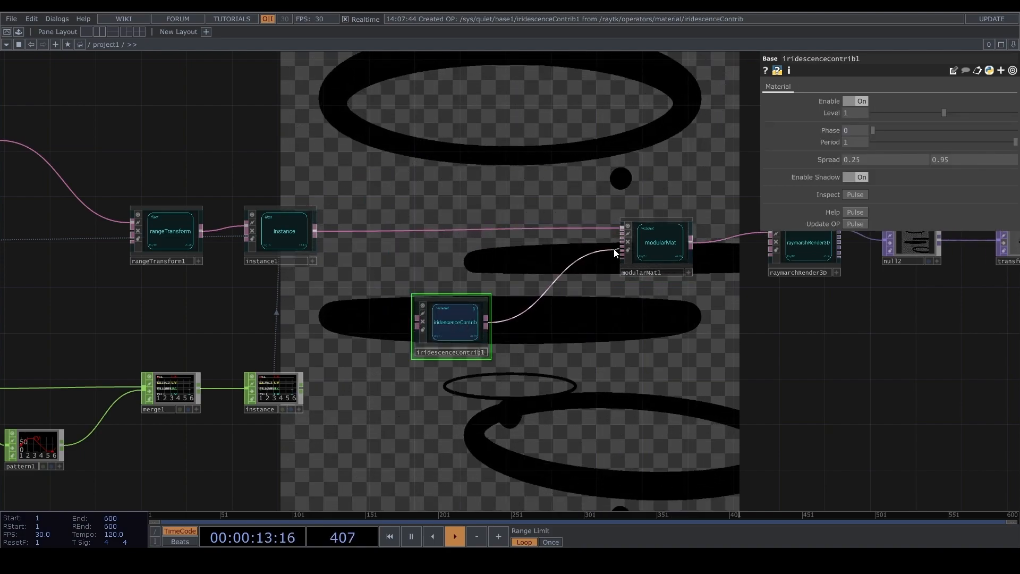
click(611, 233)
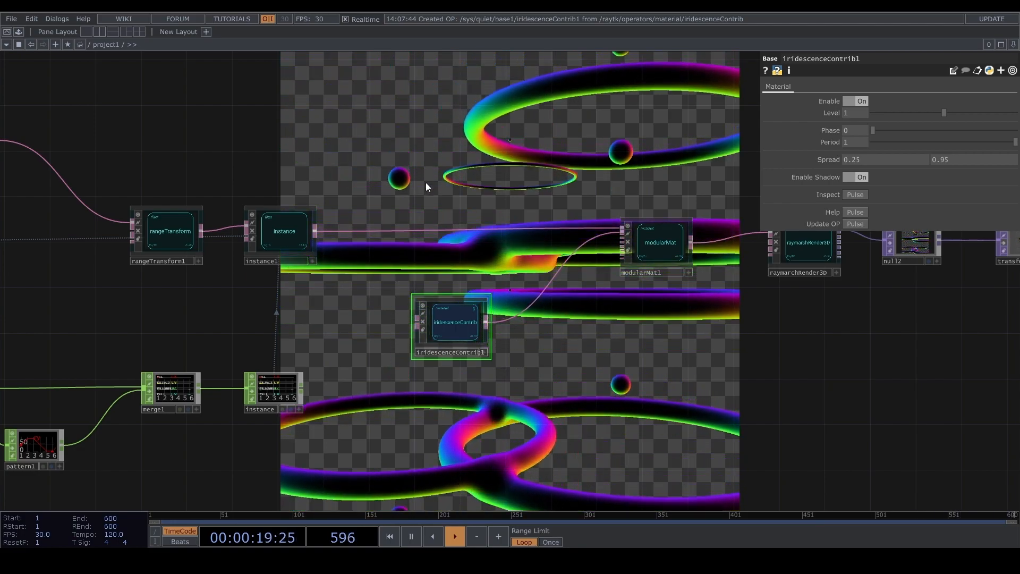
drag(449, 321, 402, 317)
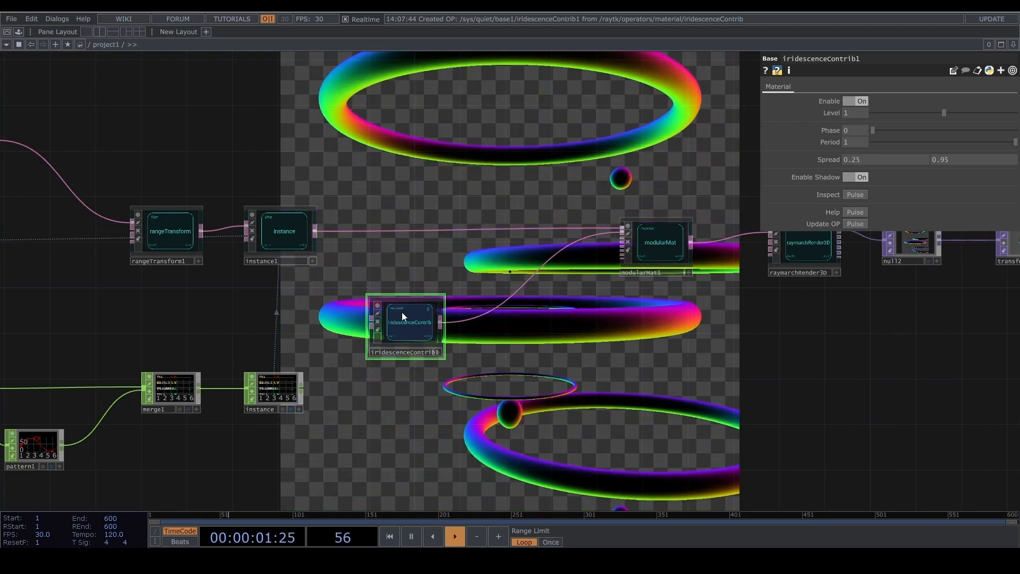
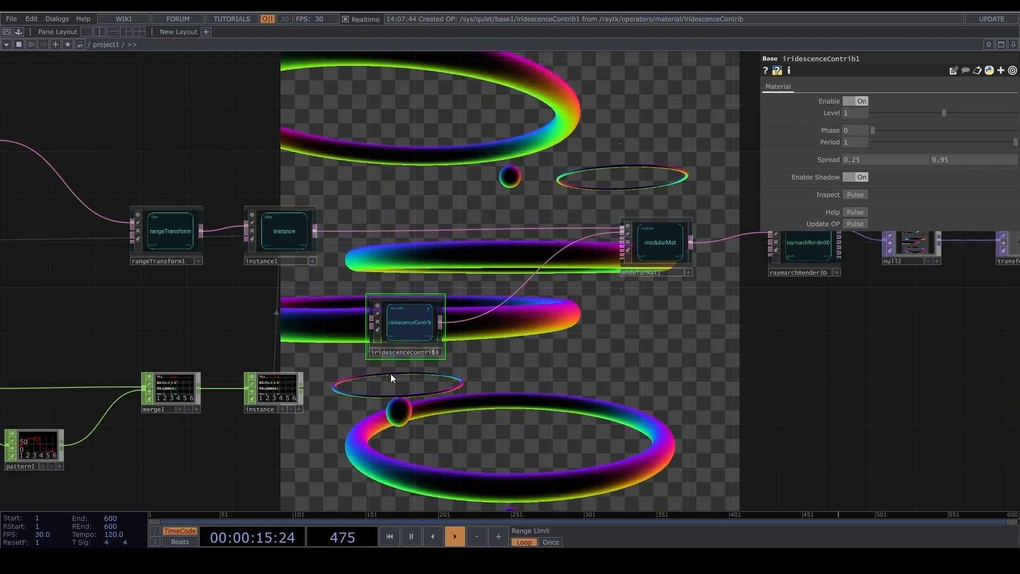
Step: Add a RayTK matCapContrib element and place it directly below iridescenceContrib1
key(alt+r)
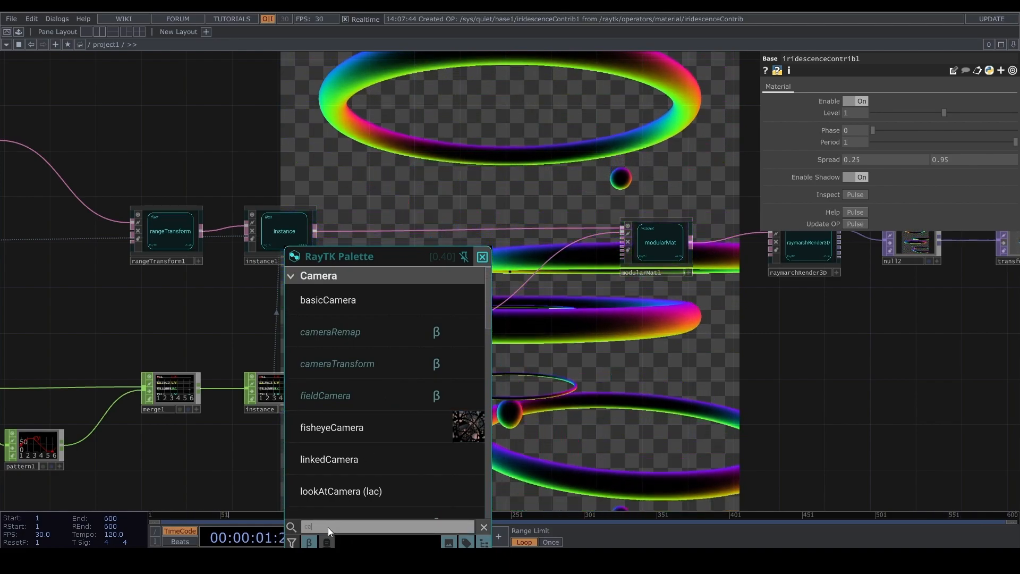
text(cap)
click(356, 301)
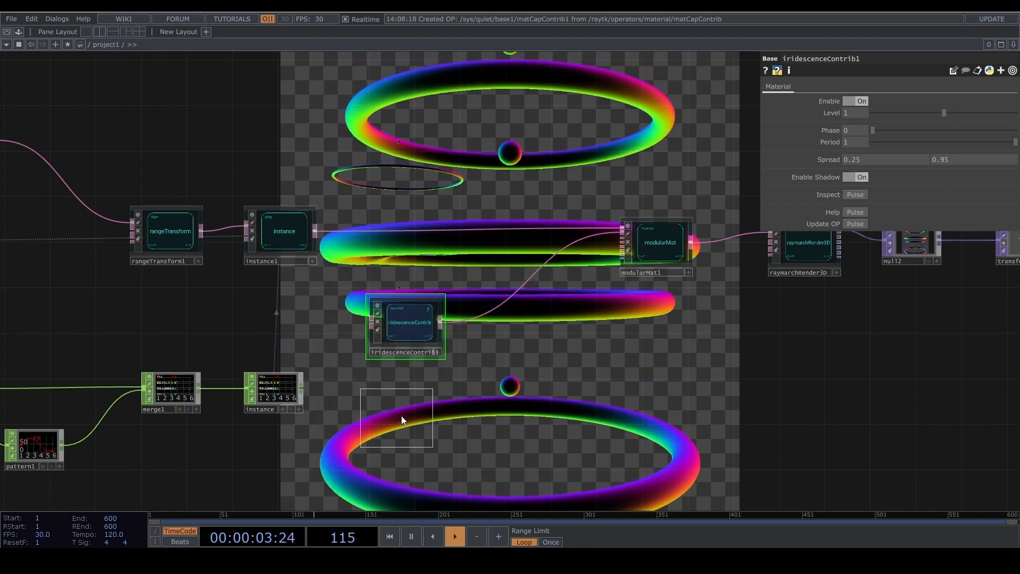
click(399, 409)
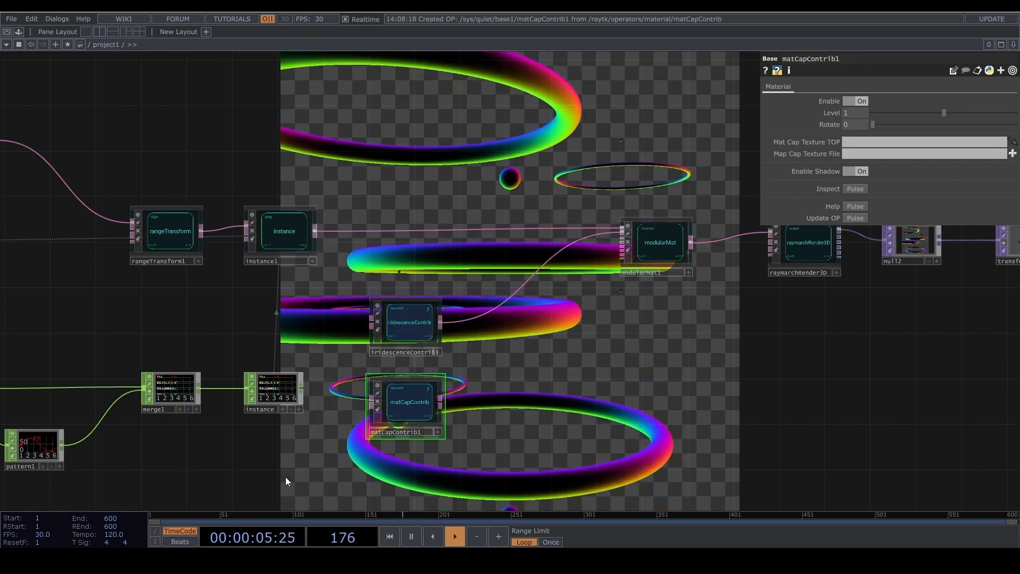
Step: Add a RayTK skyLightContrib, connect it to a shading input of modularMat1, and tidy the spacing of the contribution nodes
key(alt+r)
text(sky)
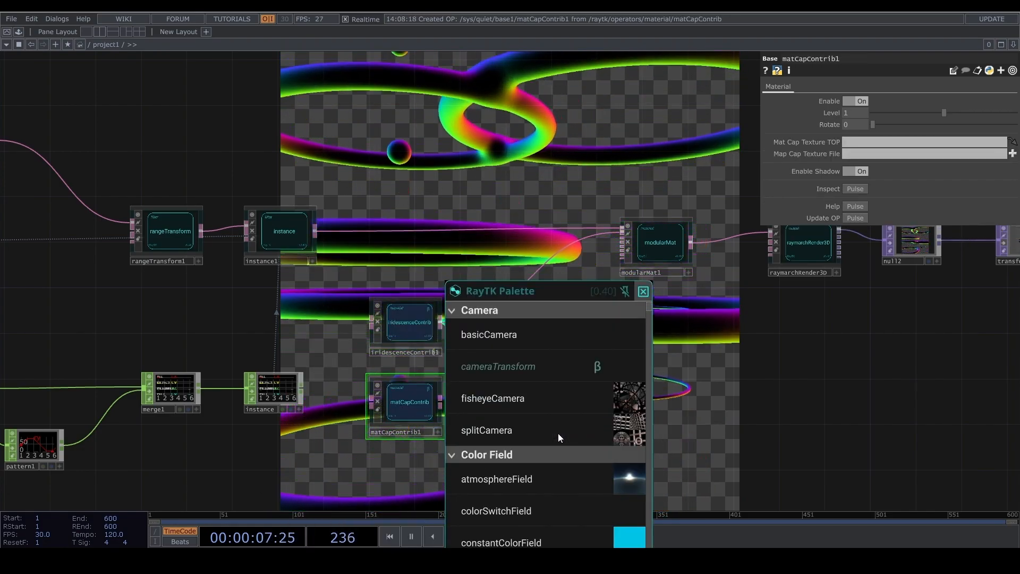
click(494, 334)
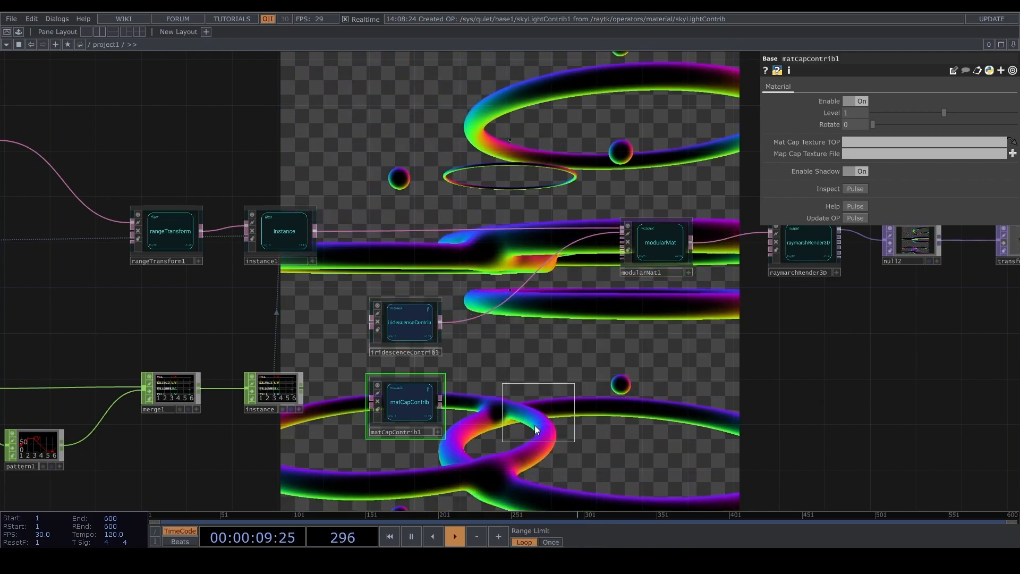
click(520, 462)
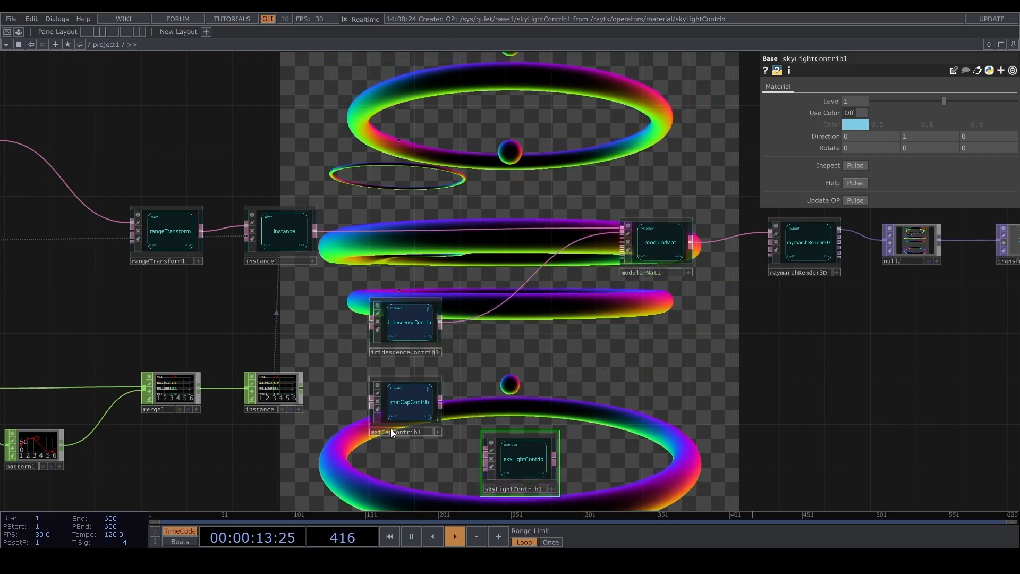
drag(555, 458, 619, 240)
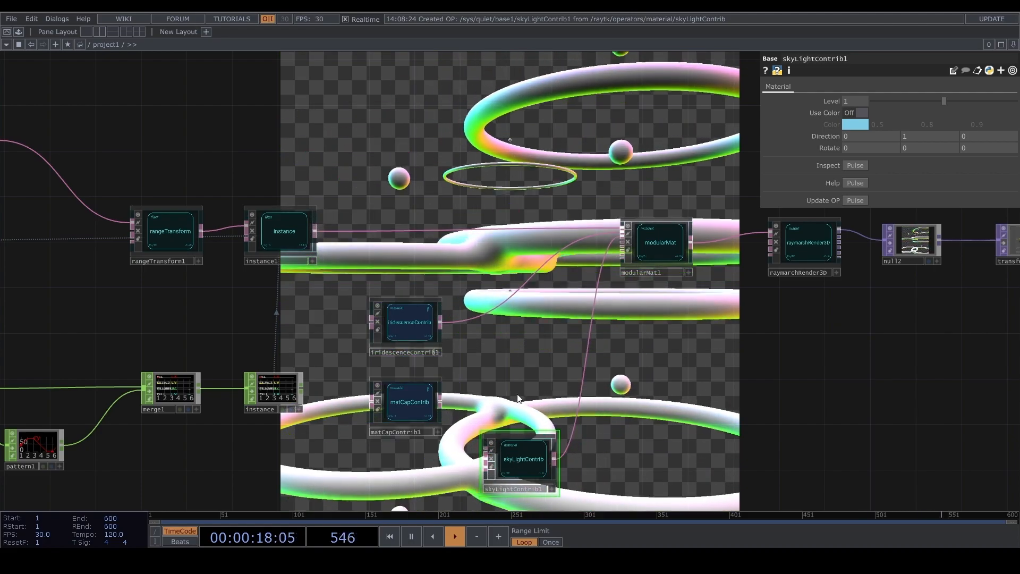
drag(525, 453, 527, 437)
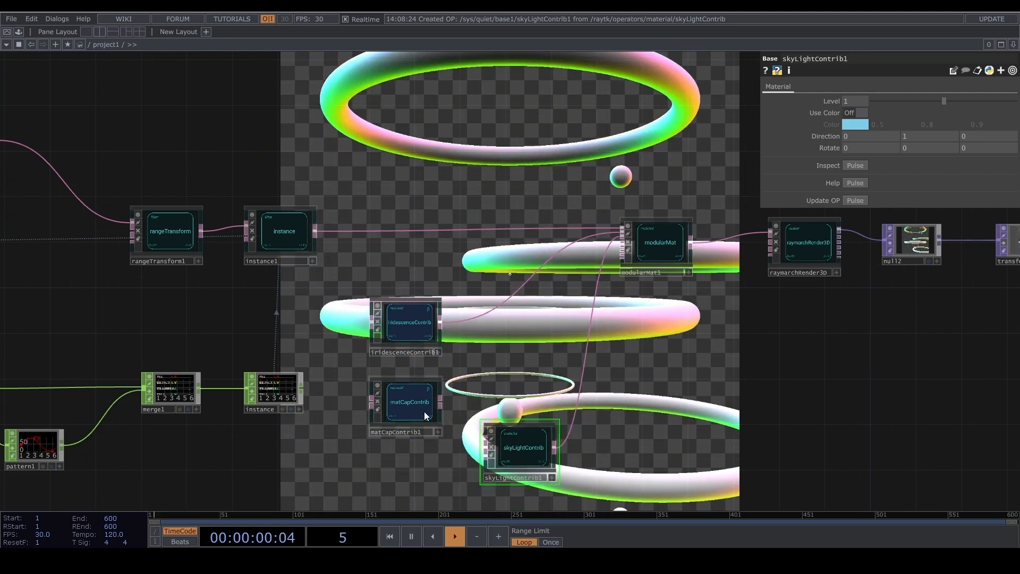
drag(423, 411, 417, 366)
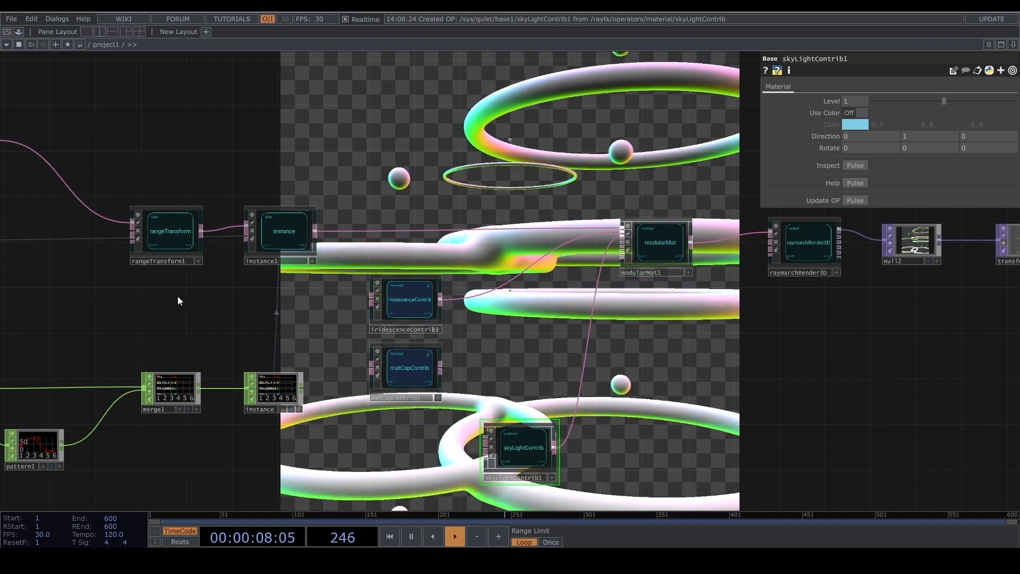
Step: Set iridescenceContrib1's Level to 0.809 and its Phase to 0.186
click(414, 298)
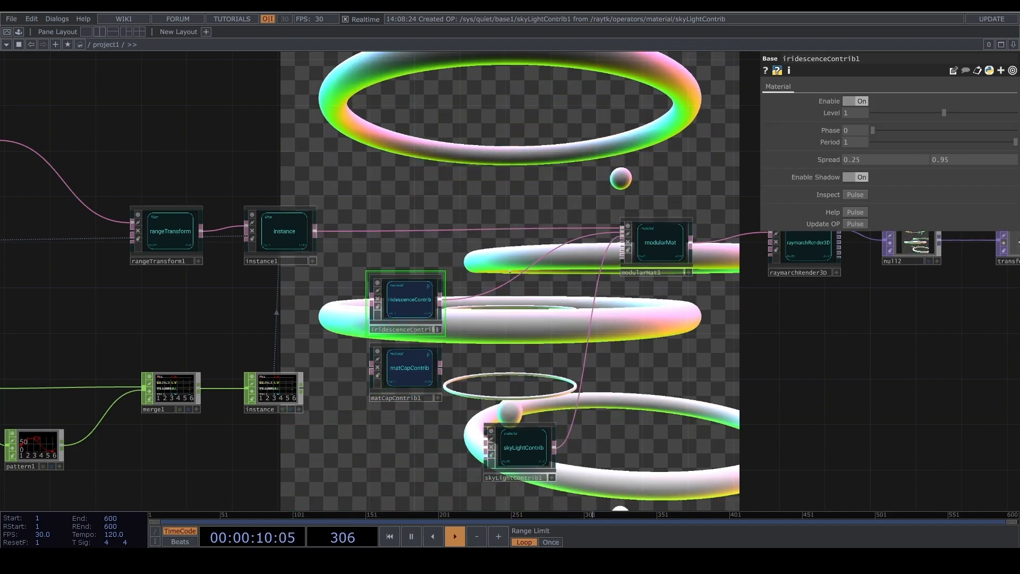
drag(850, 112, 804, 112)
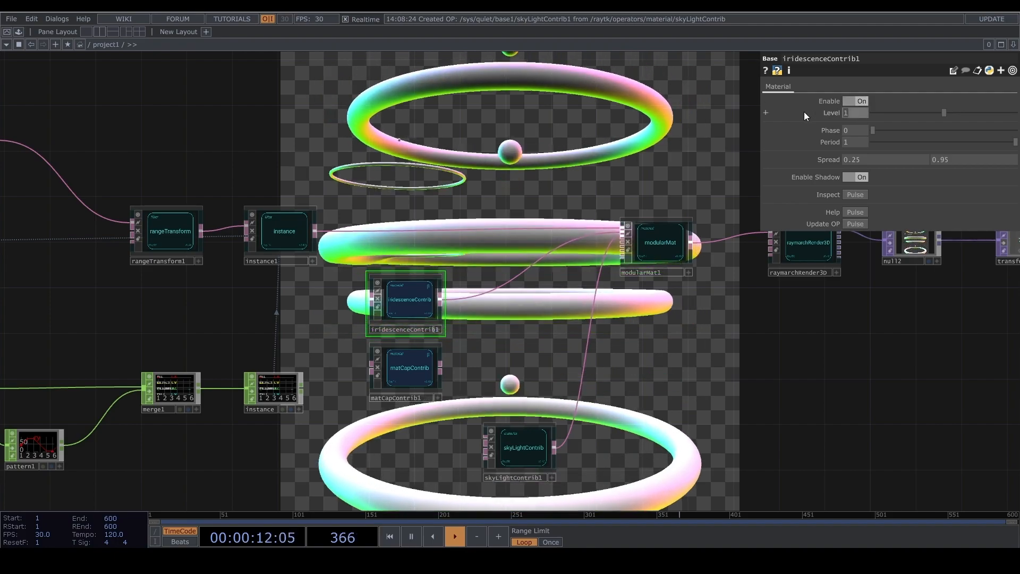
text(0.809)
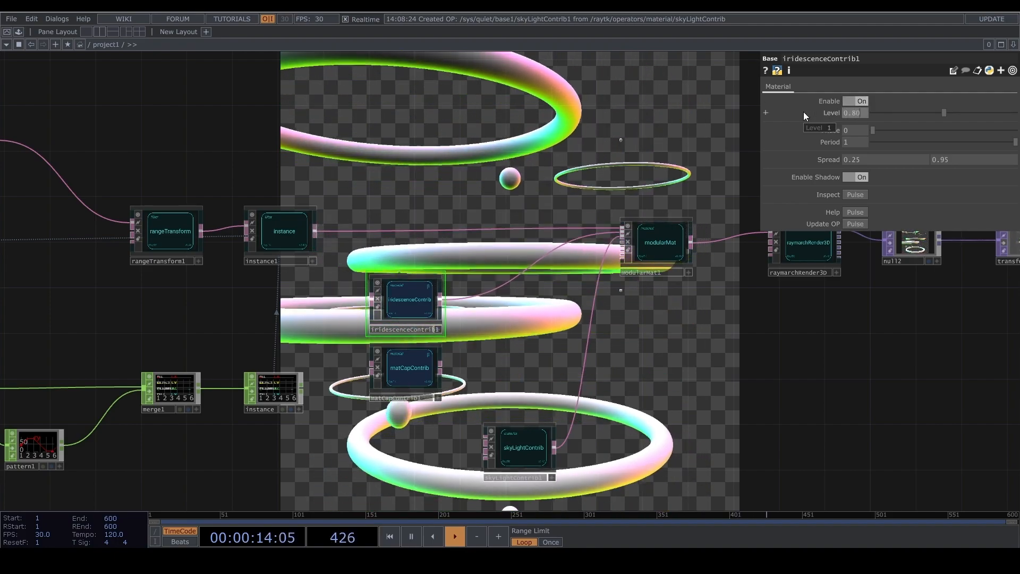
key(Return)
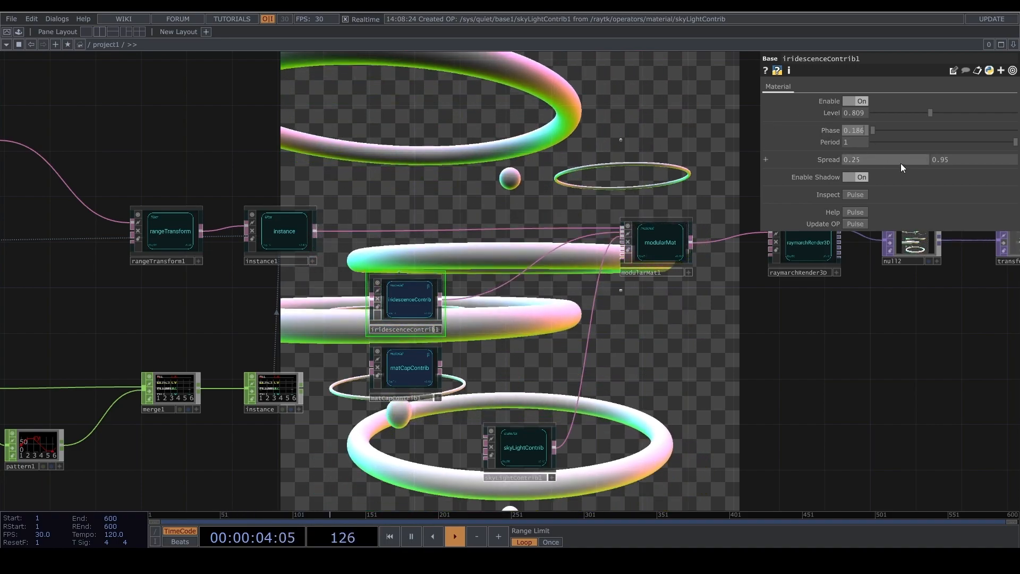
Step: Toggle the bypass of transform1, just before null1, to put the rings on an opaque black background
drag(479, 204, 329, 320)
drag(370, 266, 283, 258)
drag(773, 383, 763, 382)
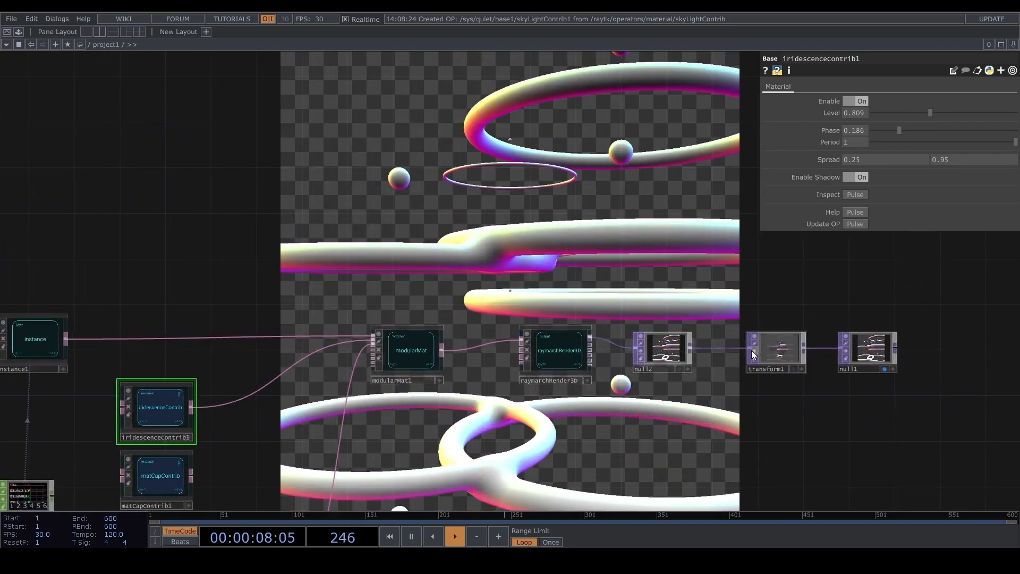
click(754, 352)
Step: Set the first Spread value of iridescenceContrib1 to 0.3
drag(508, 197, 726, 119)
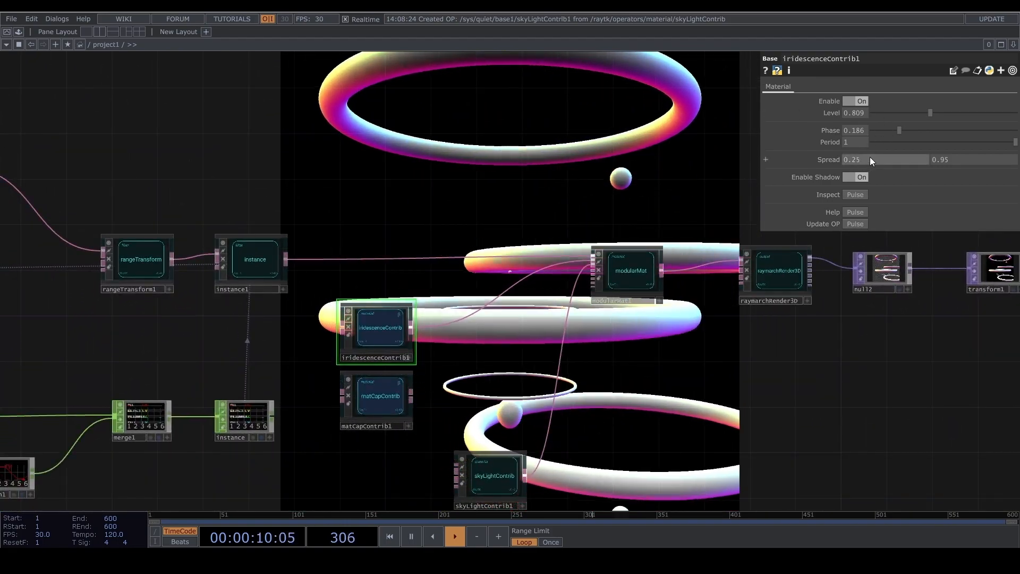
text(0.3)
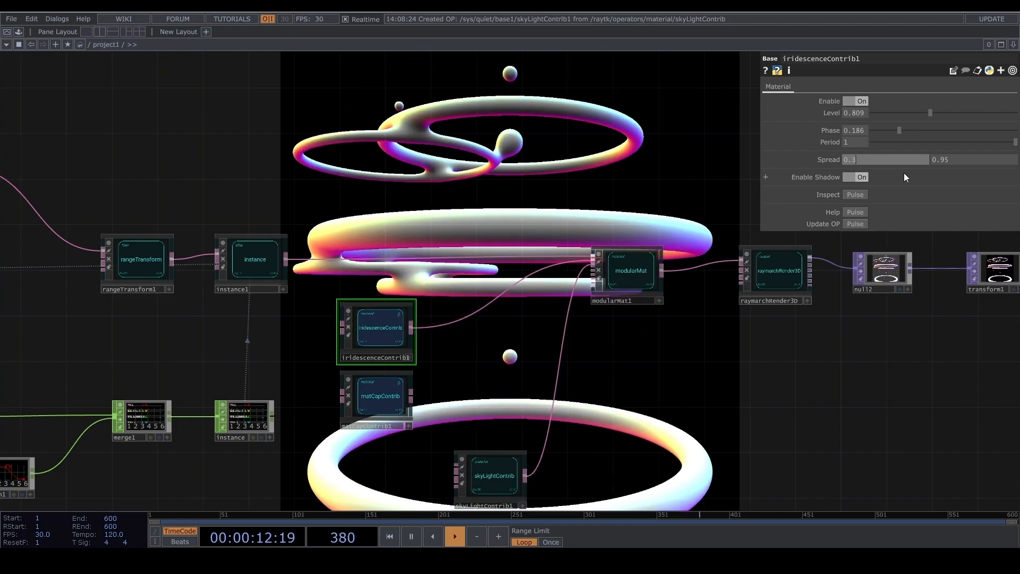
key(Return)
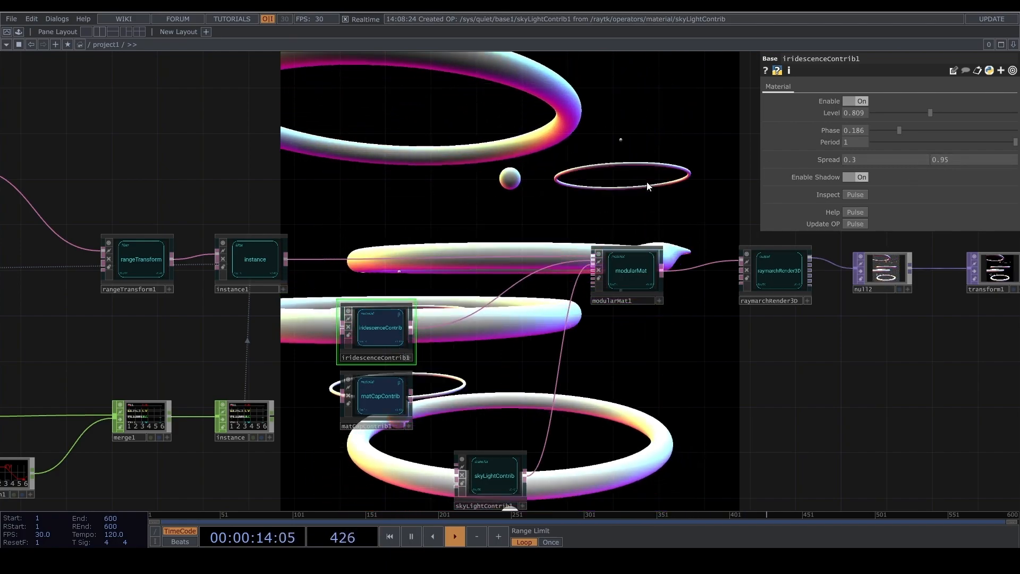
scroll(480, 279, up, 5)
click(368, 350)
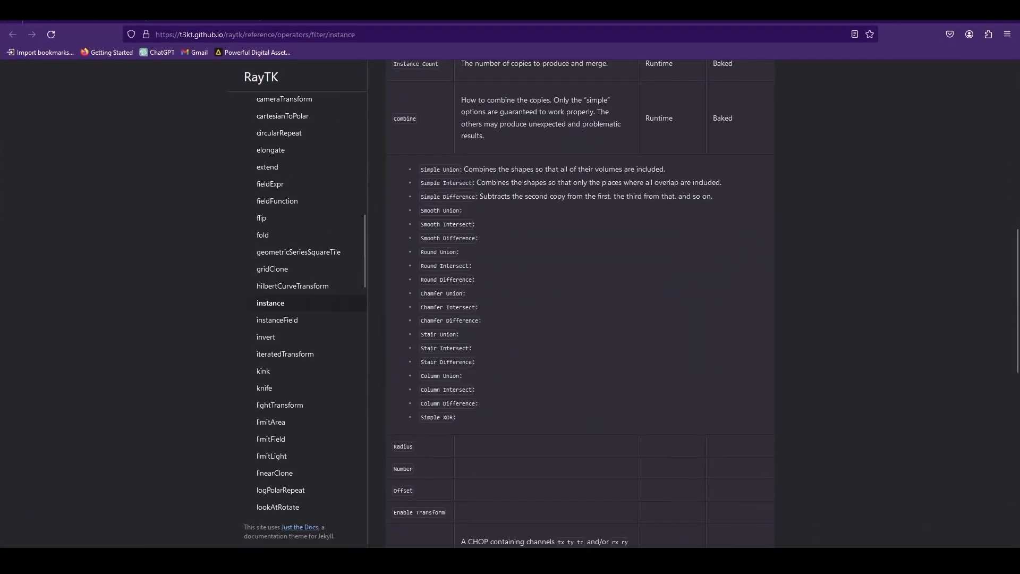
click(281, 20)
text(https://github.com/nidorx/matcaps/raw/master/1024/4F439F_A28BE5_8570D6_7765C9.png)
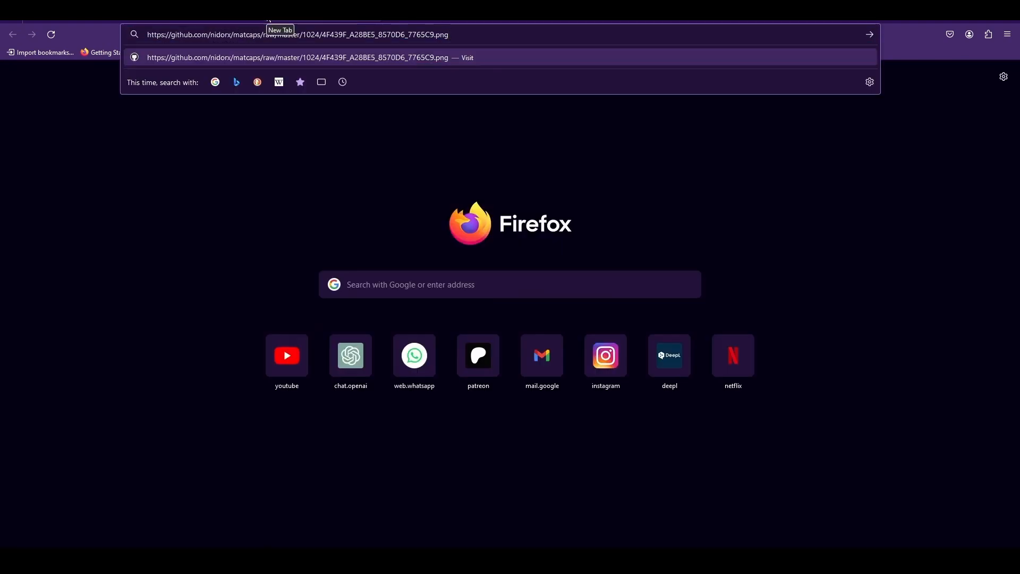
key(Return)
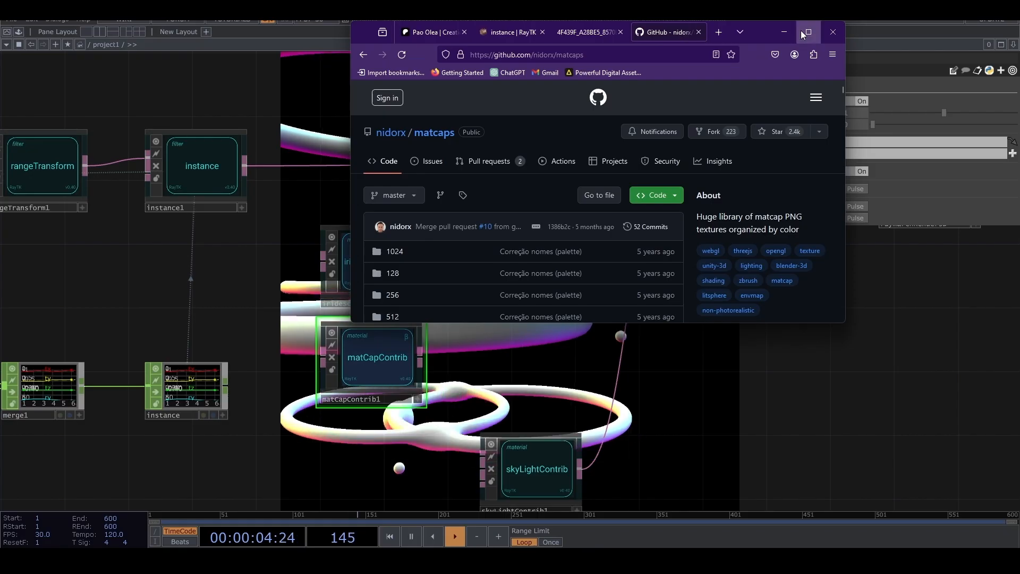
Step: Browse the matcap previews in the nidorx/matcaps repository, including Page 2 and 17395A_7EBCC7_4D8B9F_65A1B5, and examine the download sizes offered
double_click(801, 30)
scroll(607, 266, down, 5)
scroll(569, 278, down, 20)
scroll(669, 348, down, 20)
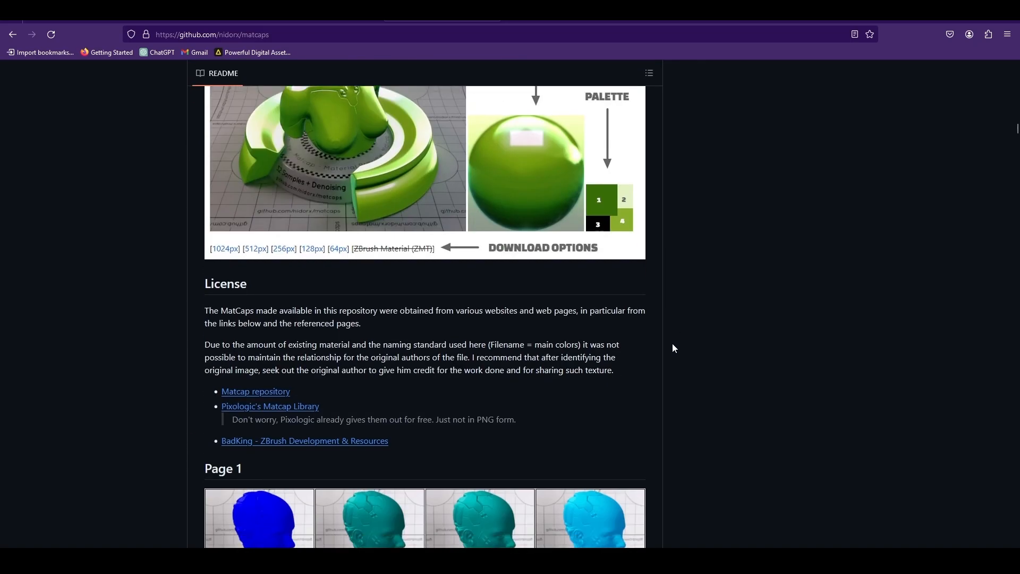
scroll(309, 277, down, 6)
scroll(445, 397, down, 15)
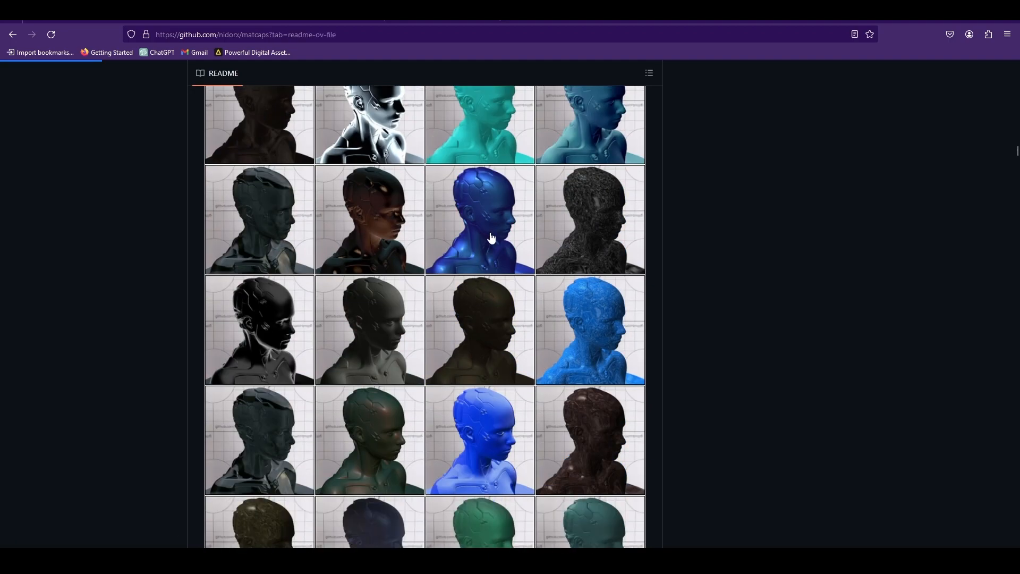
scroll(480, 321, down, 12)
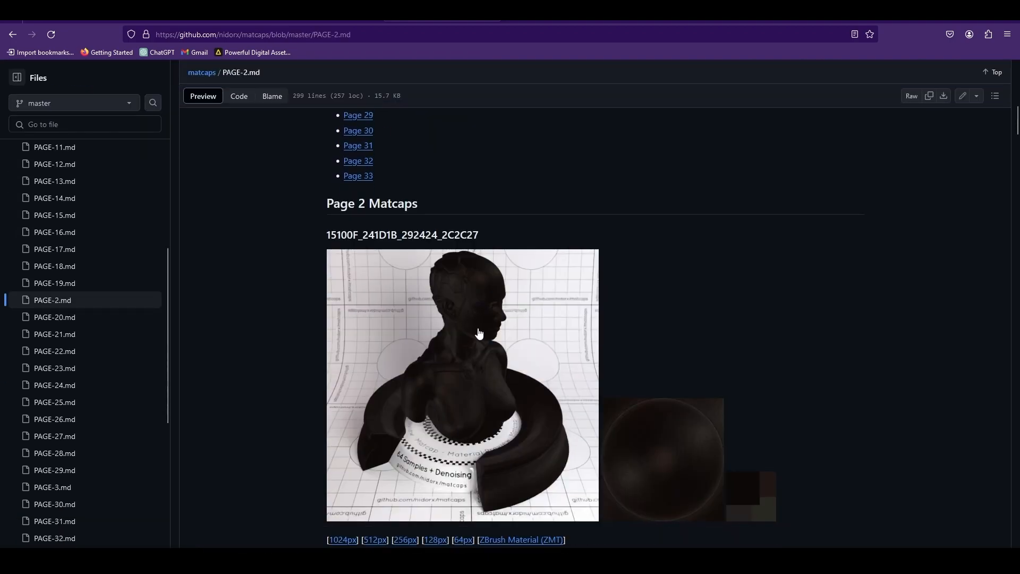
scroll(480, 332, down, 6)
scroll(477, 323, down, 14)
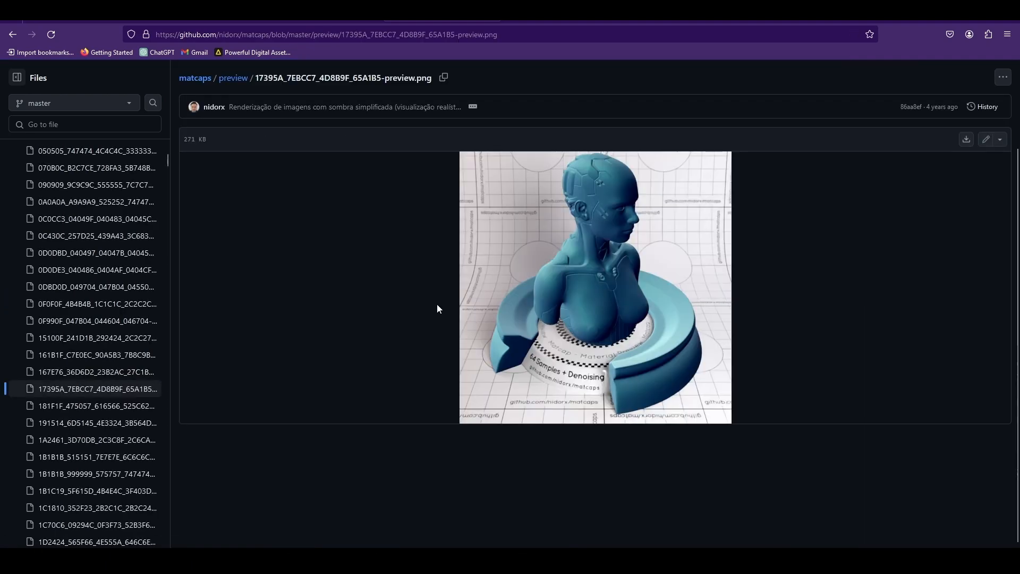
click(7, 31)
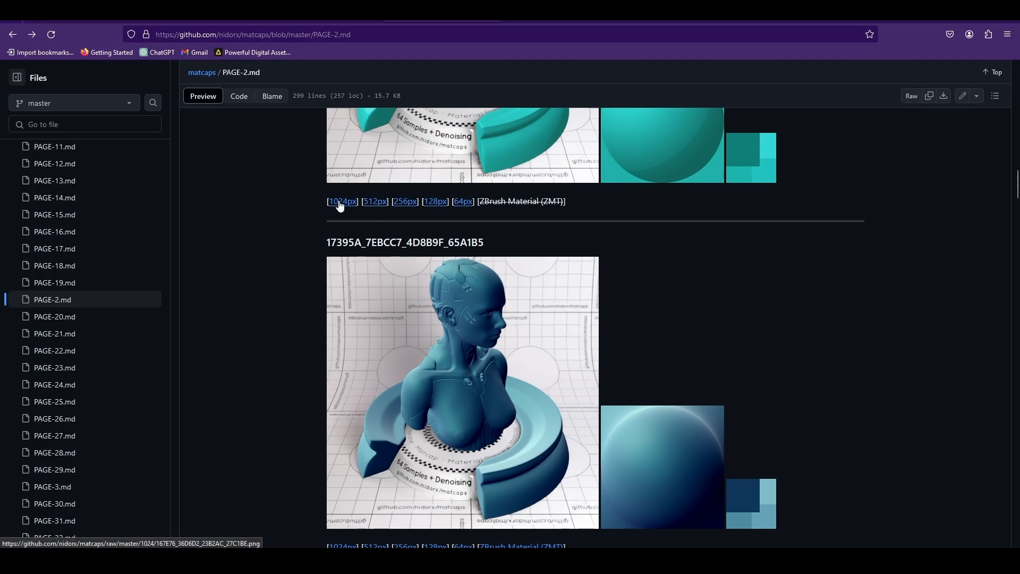
Step: Switch back to TouchDesigner and paste the copied nidorx/matcaps image URL as matCapContrib1's Map Cap Texture File
click(955, 22)
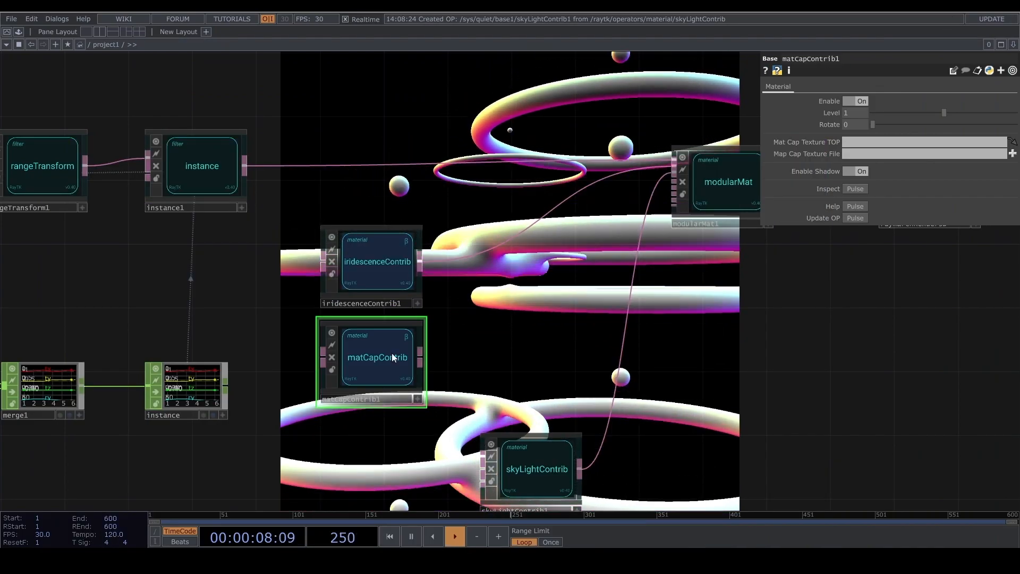
click(872, 152)
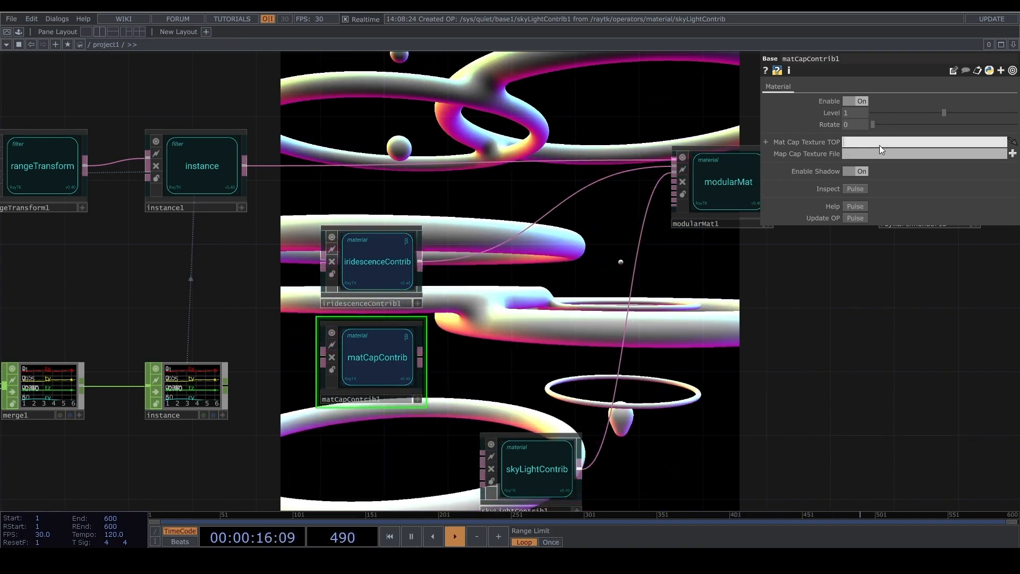
click(875, 154)
key(ctrl+v)
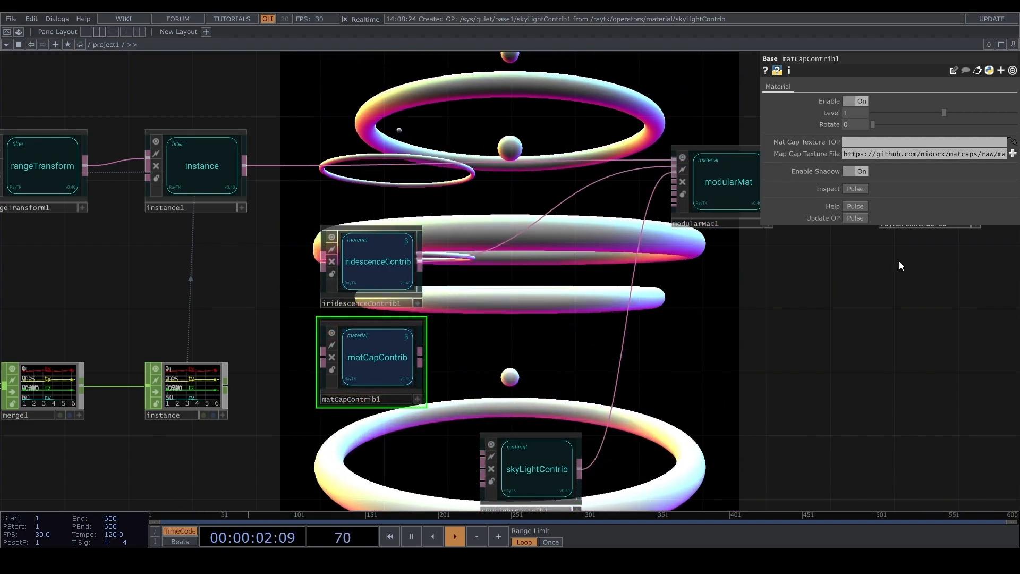
Step: View the purple matcap image 4F439F_A28BE5_8570D6_7765C9.png in Firefox, and return to TouchDesigner
key(alt+Tab)
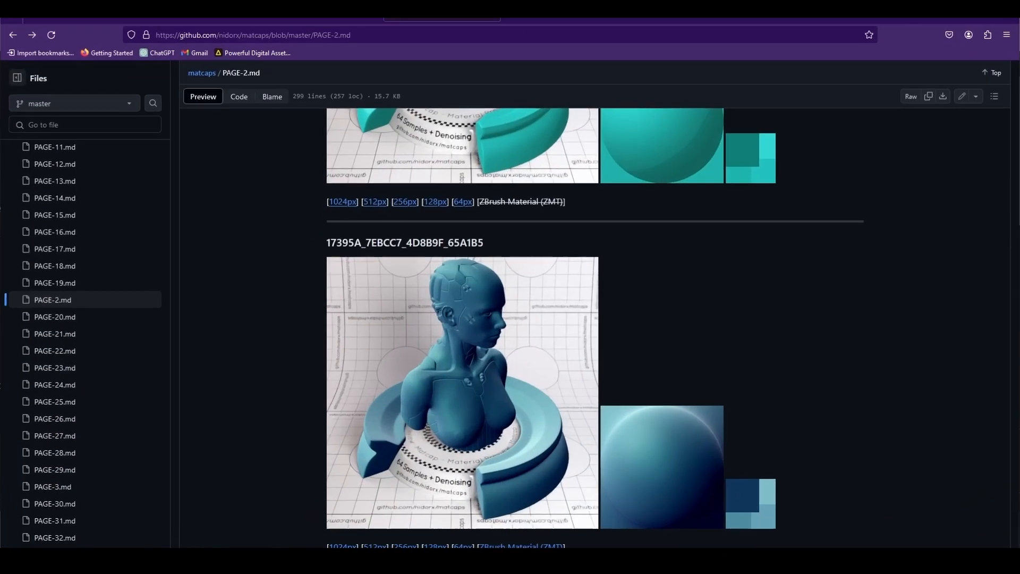
key(ctrl+t)
text(https://github.com/nidorx/matcaps/raw/master/1024/4F439F_A28BE5_8570D6_7765C9.png)
key(Return)
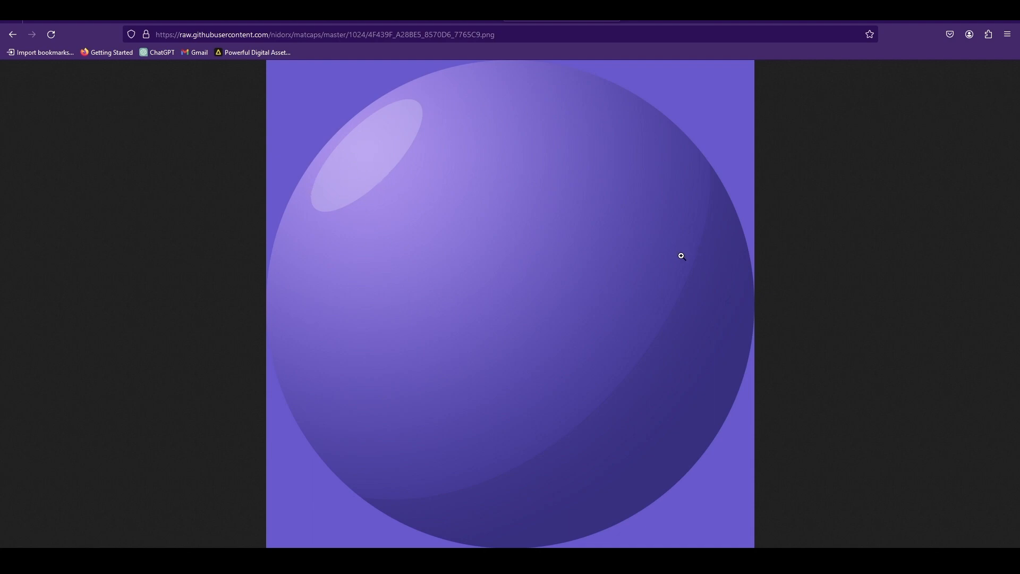
click(960, 19)
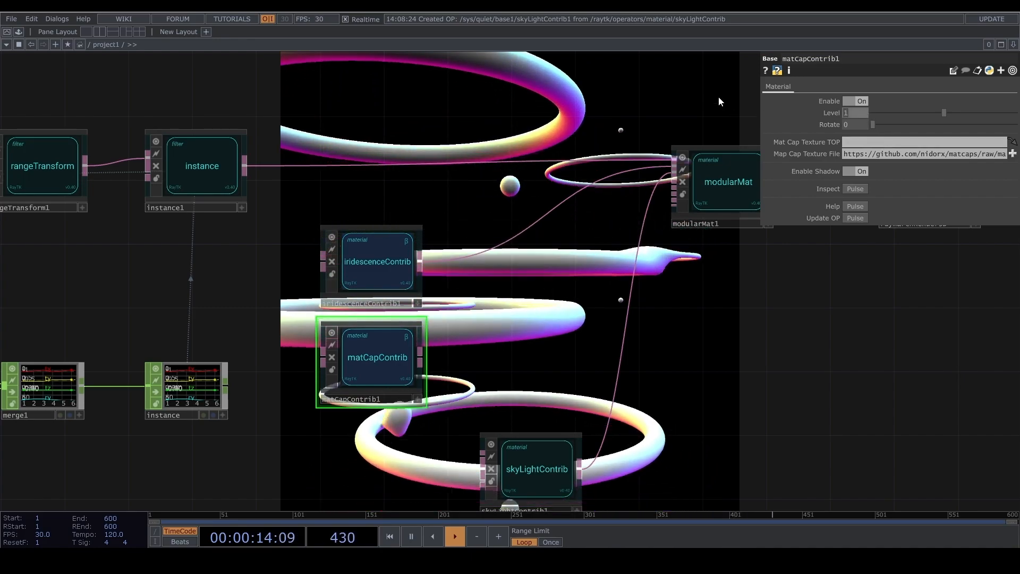
Step: Connect matCapContrib1 to a free shading input of modularMat1
drag(480, 310, 454, 317)
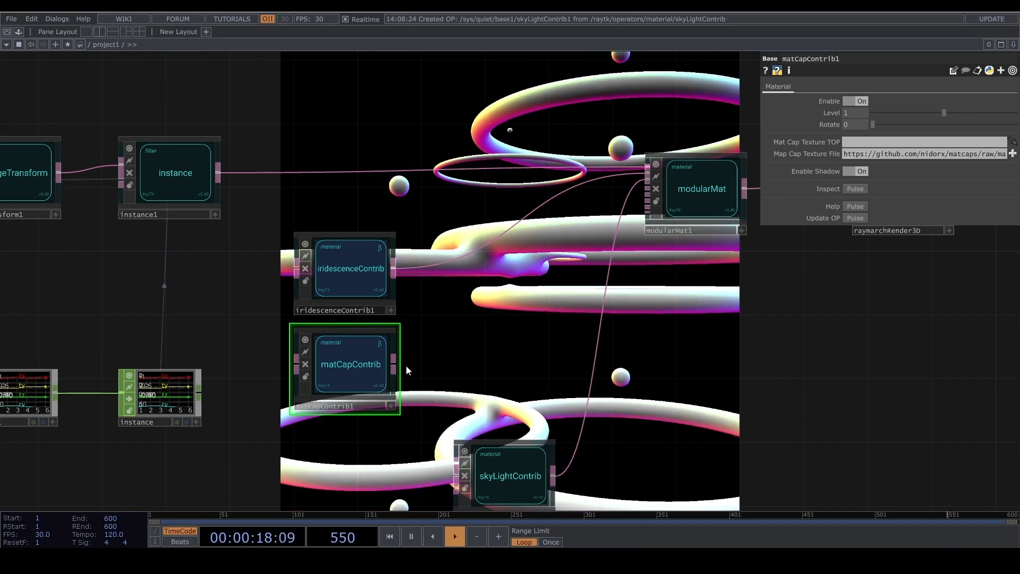
drag(396, 363, 637, 194)
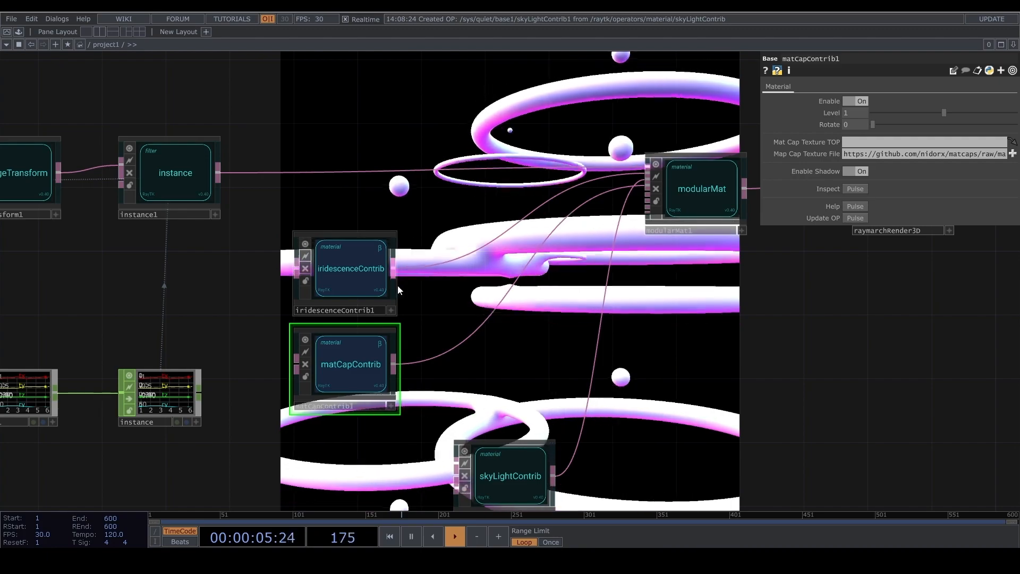
key(alt+shift+r)
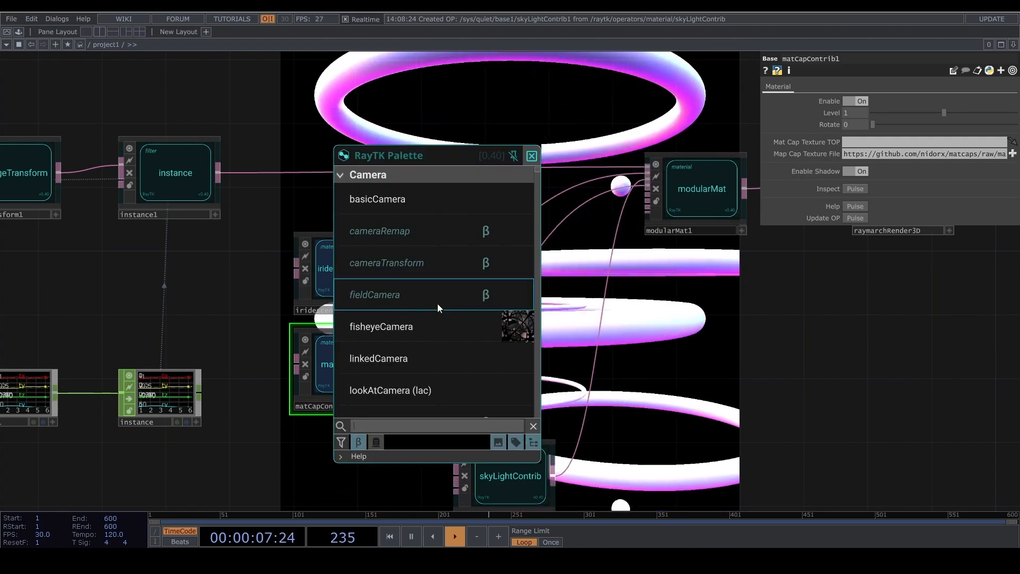
text(combine)
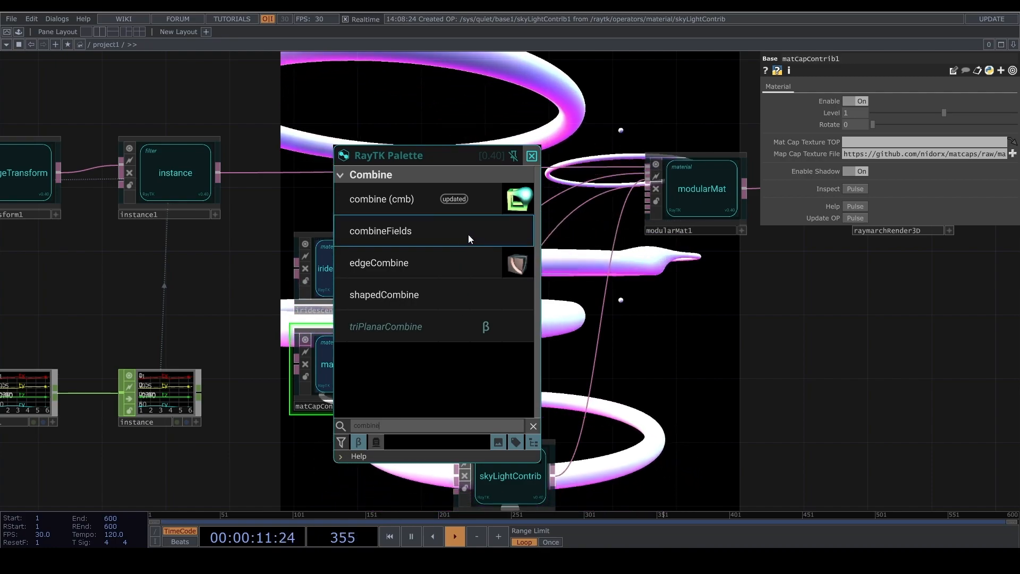
click(438, 234)
click(491, 302)
drag(394, 270, 433, 276)
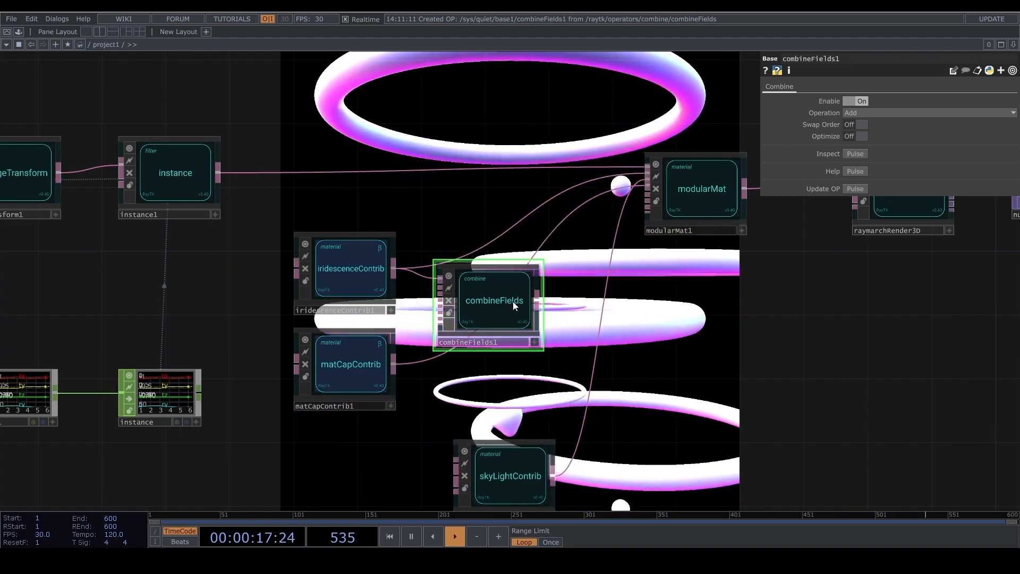
key(Delete)
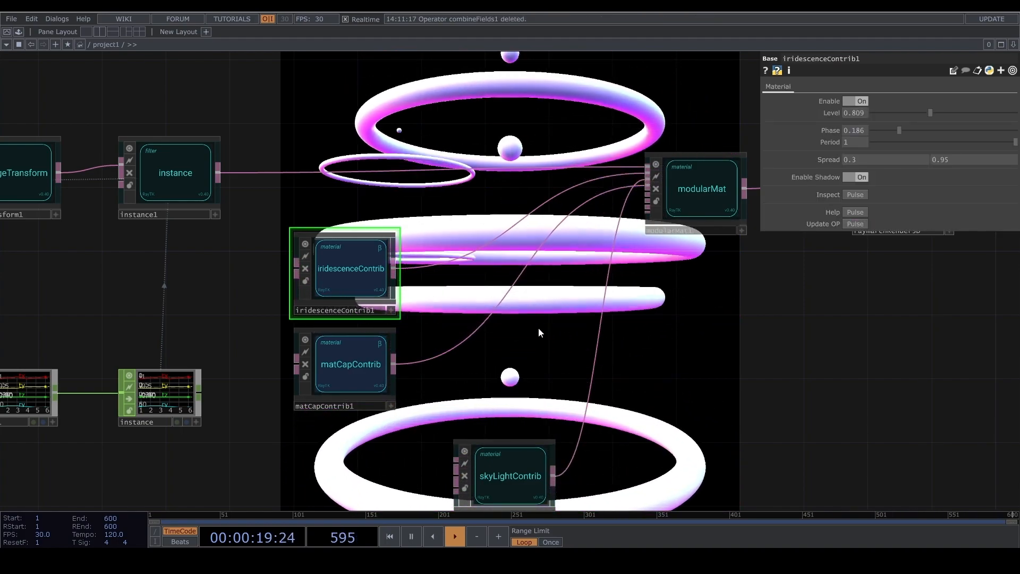
Step: Add a compositeFields operator and connect iridescenceContrib1 and matCapContrib1 to its first two inputs
key(alt+r)
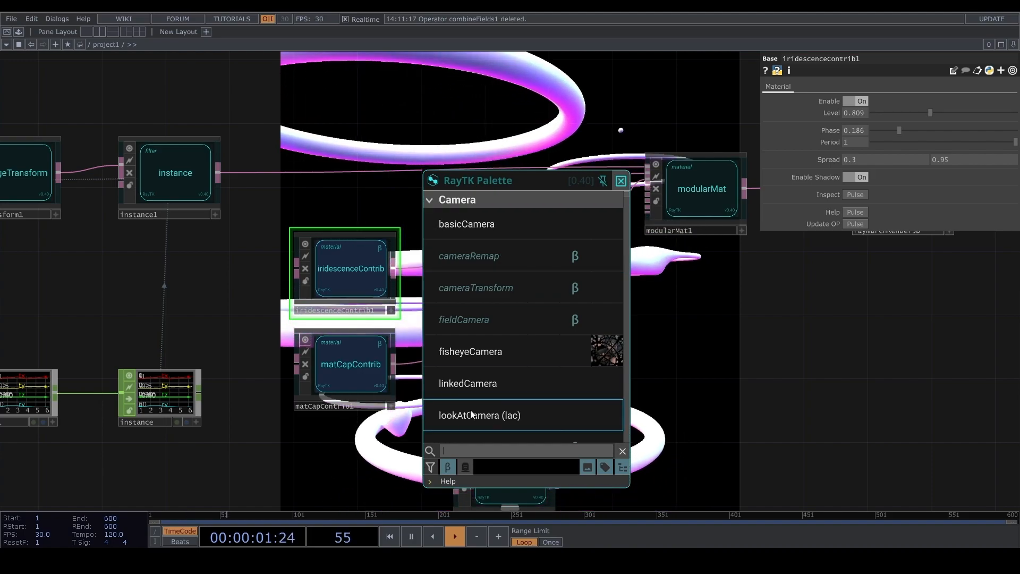
text(compos)
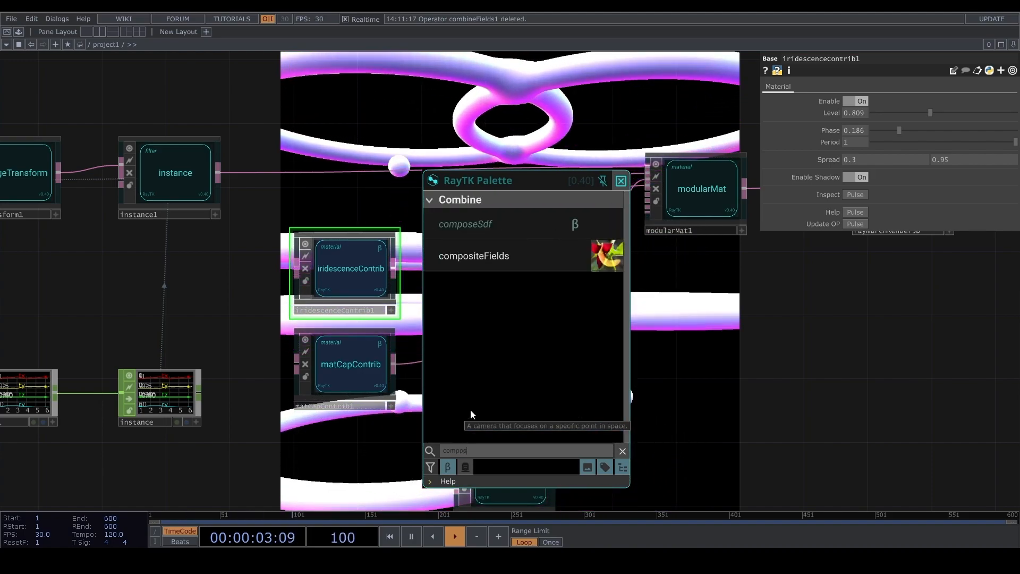
click(473, 257)
drag(399, 269, 439, 291)
drag(395, 364, 439, 309)
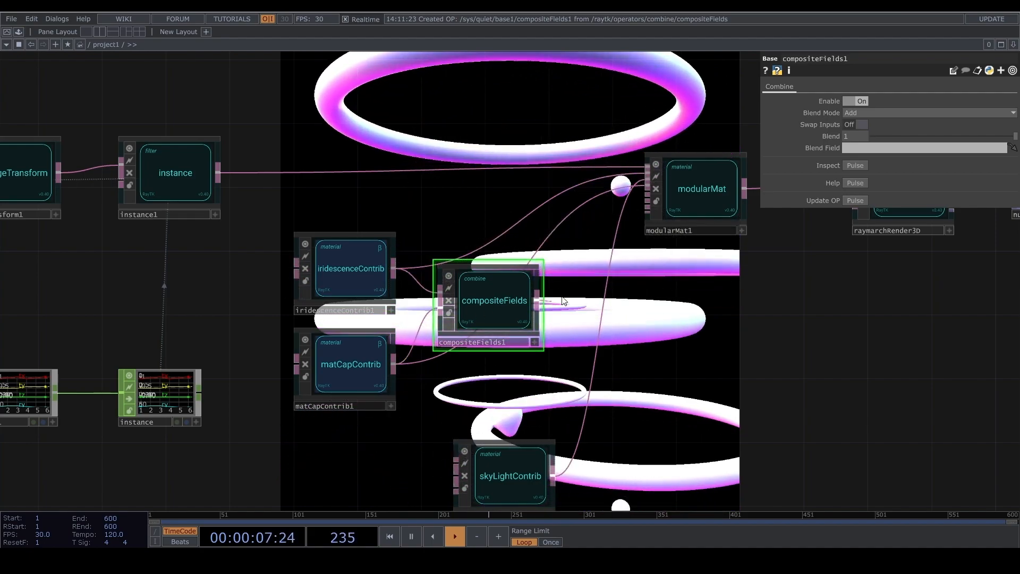
Step: Feed compositeFields1 into modularMat1 in place of the direct iridescenceContrib1 connection and set its Blend Mode to Exclusion
drag(548, 205, 547, 201)
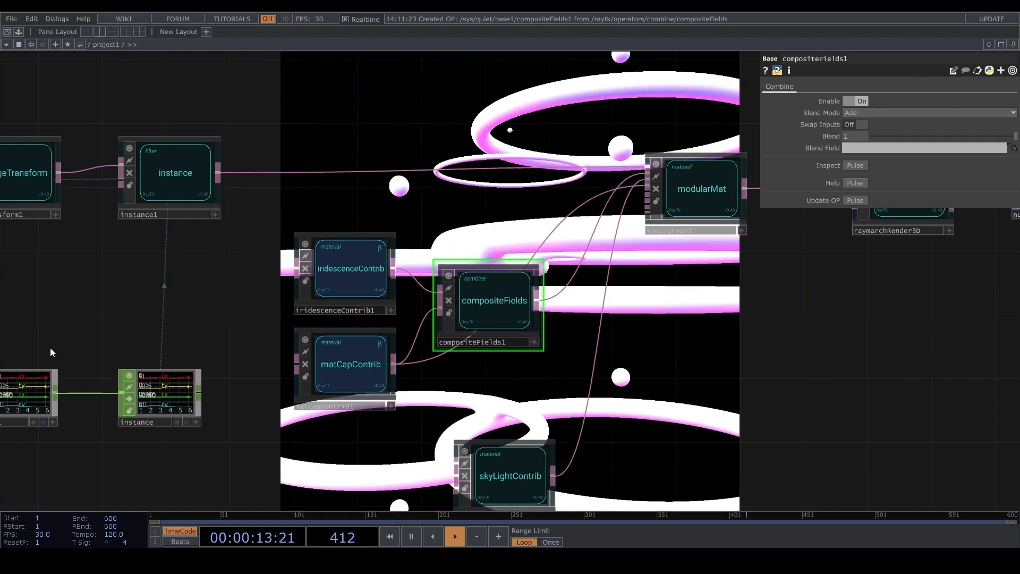
click(866, 113)
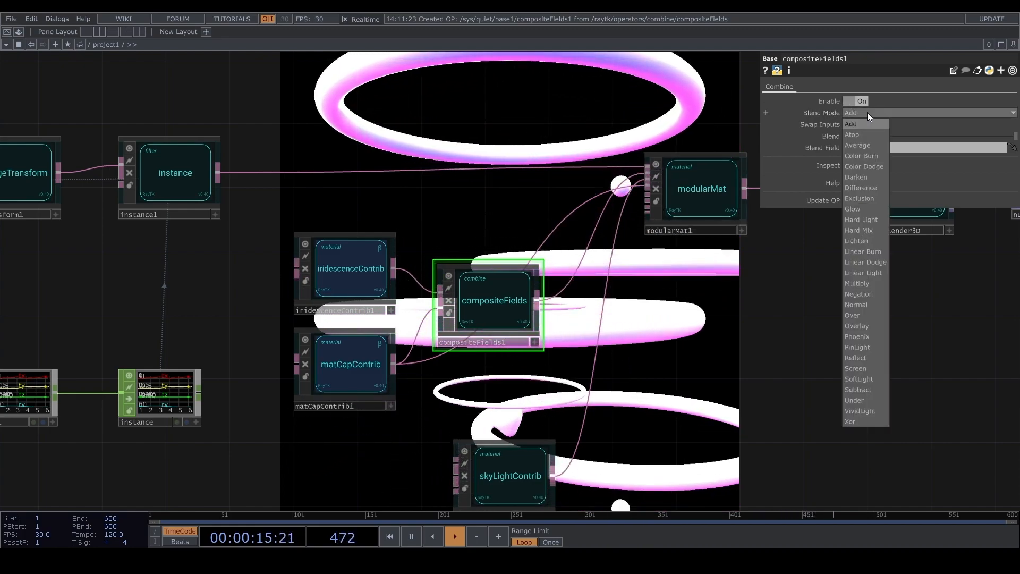
click(864, 198)
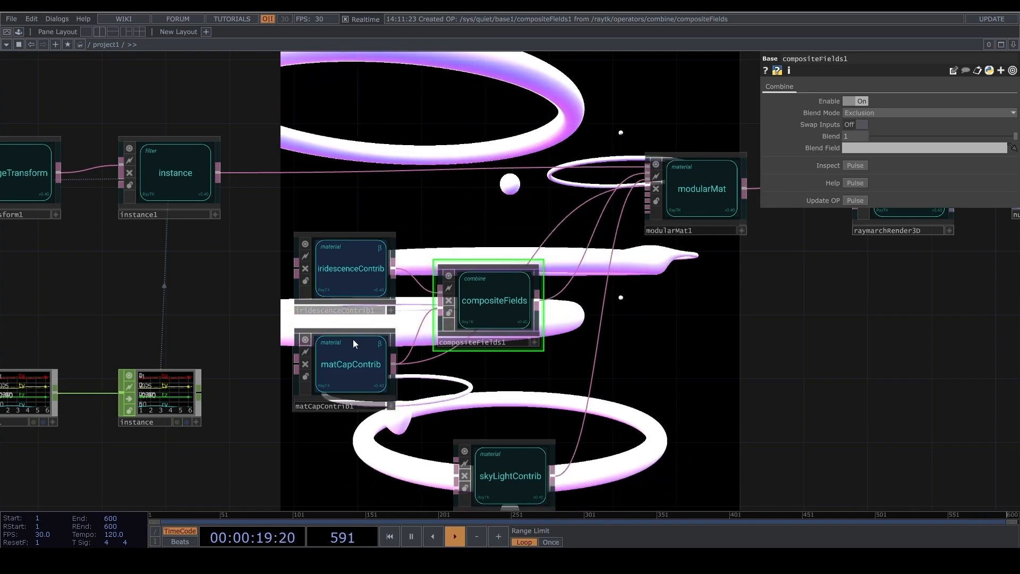
Step: Set matCapContrib1's Level to about 0.35 and its Rotate value to 175
click(331, 366)
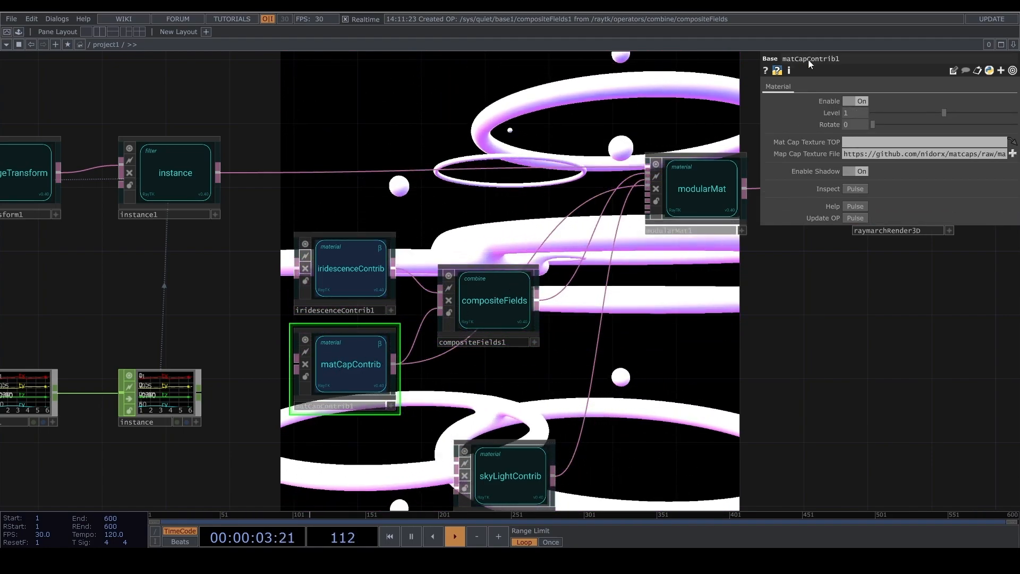
drag(942, 113, 895, 113)
drag(872, 124, 931, 126)
drag(857, 124, 795, 122)
text(175)
key(Return)
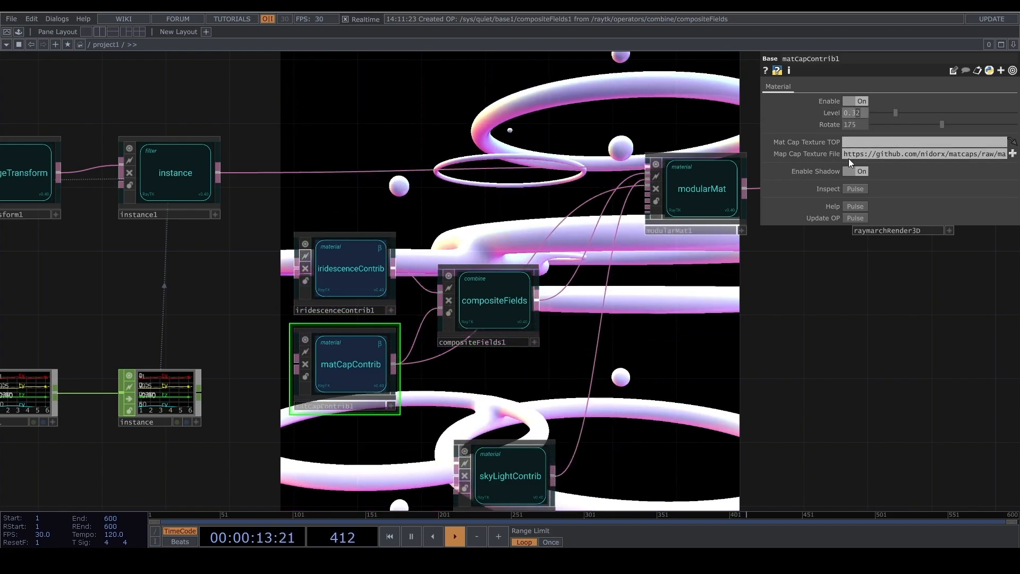
Step: Move raymarchRender3D and the TOPs after it farther from modularMat1 to make room in the network
drag(651, 347, 491, 281)
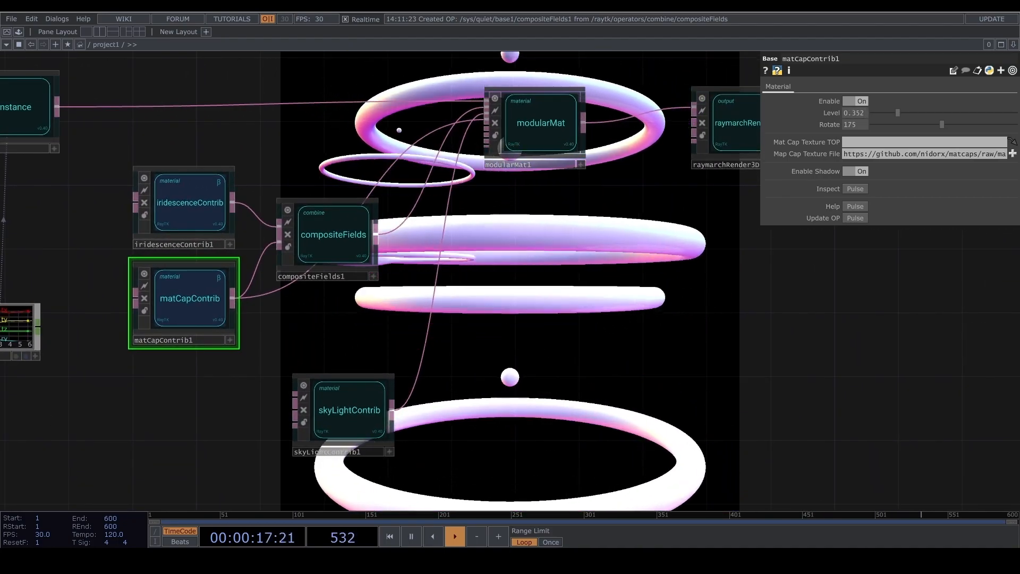
drag(578, 263, 334, 274)
scroll(572, 287, down, 6)
drag(737, 330, 611, 330)
right_drag(698, 302, 411, 248)
drag(435, 248, 485, 248)
scroll(429, 260, up, 6)
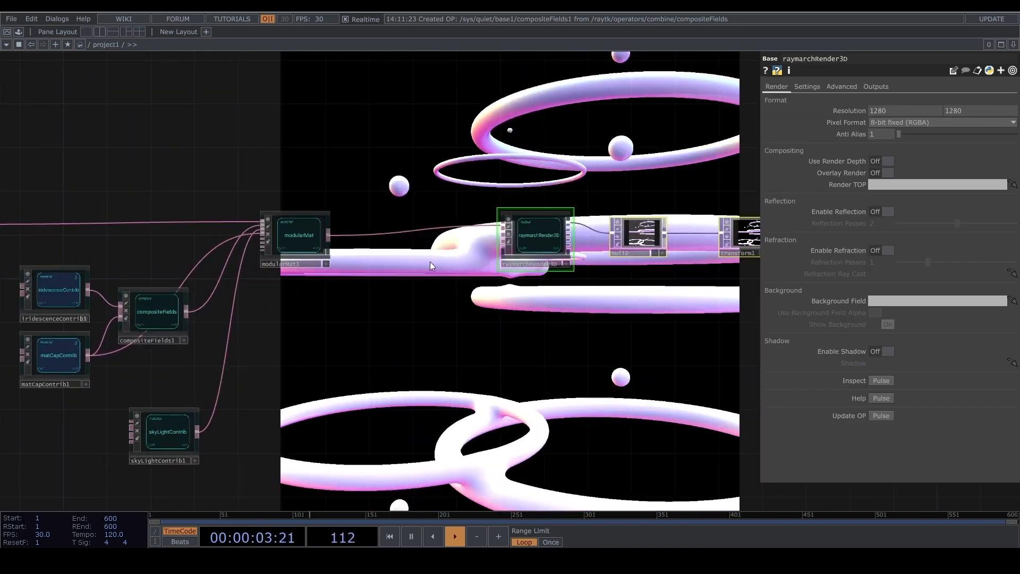
click(419, 342)
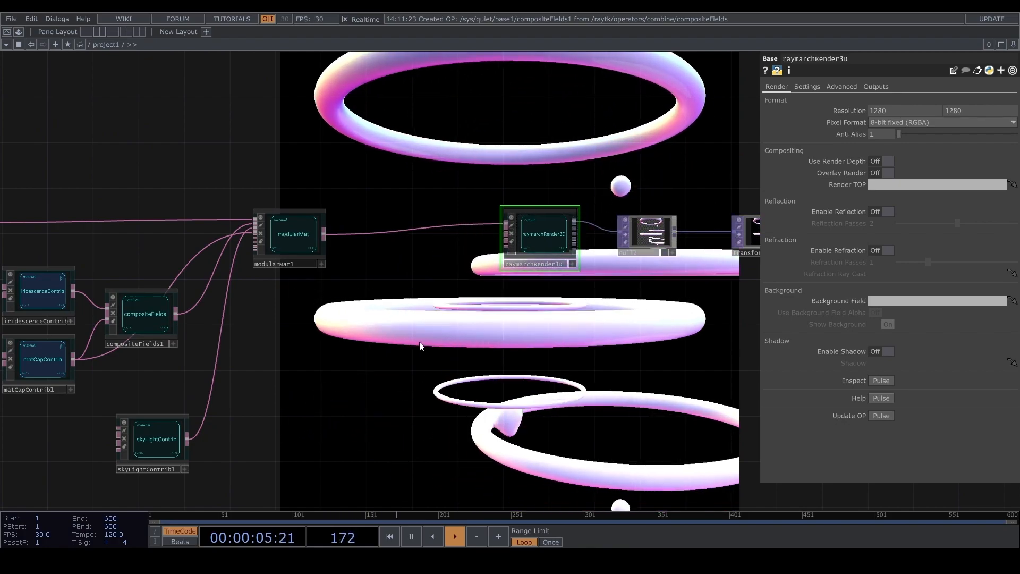
Step: Add a lookAtCamera operator and connect it to the camera input of raymarchRender3D
key(alt+r)
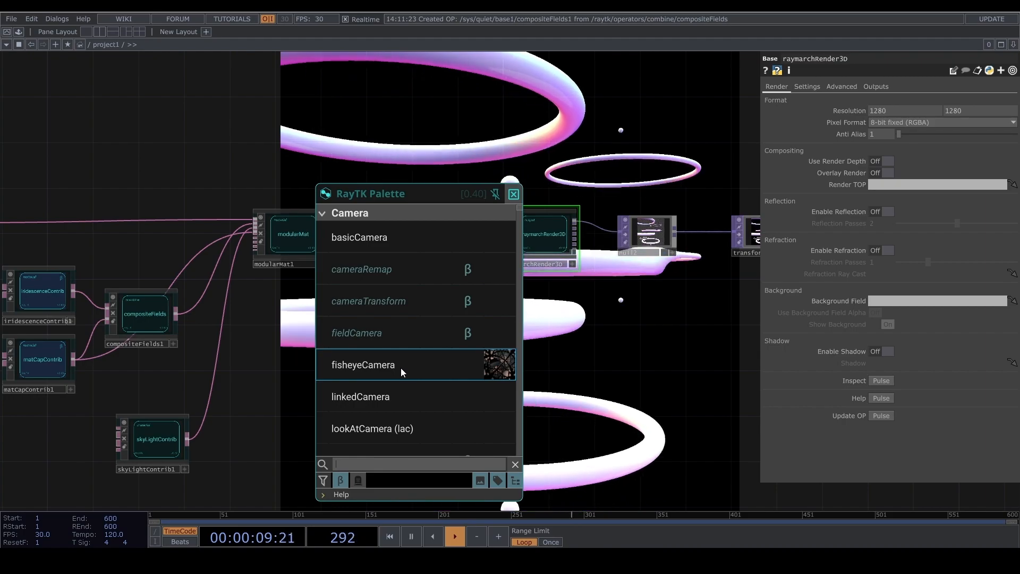
click(368, 431)
scroll(466, 268, up, 5)
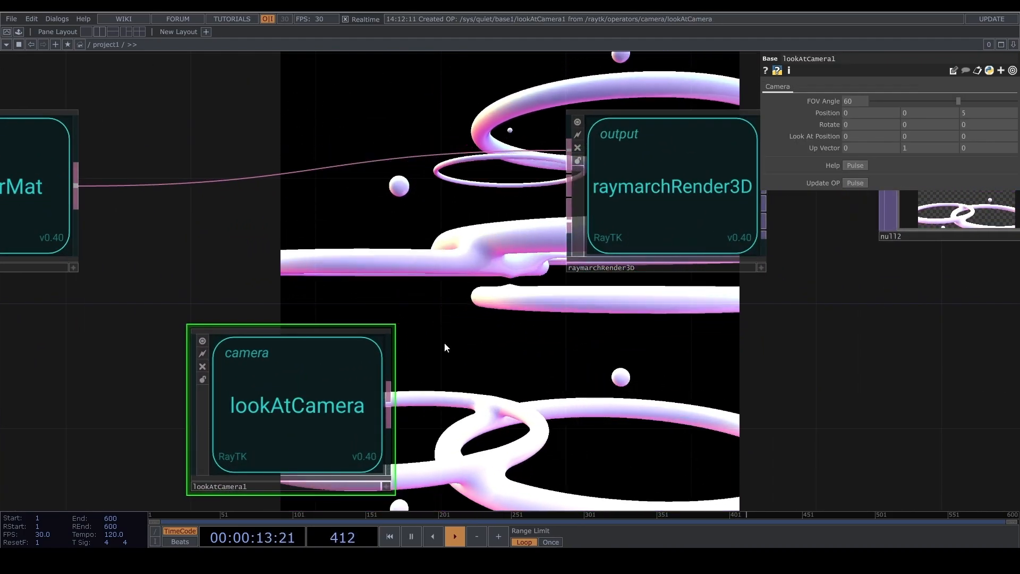
click(389, 403)
click(554, 177)
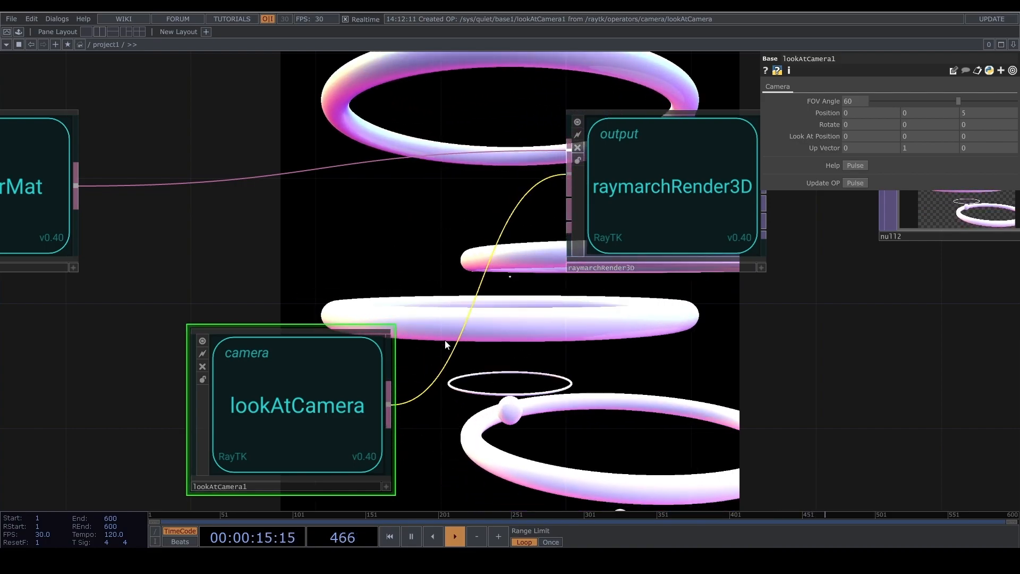
scroll(444, 340, down, 4)
drag(401, 370, 399, 323)
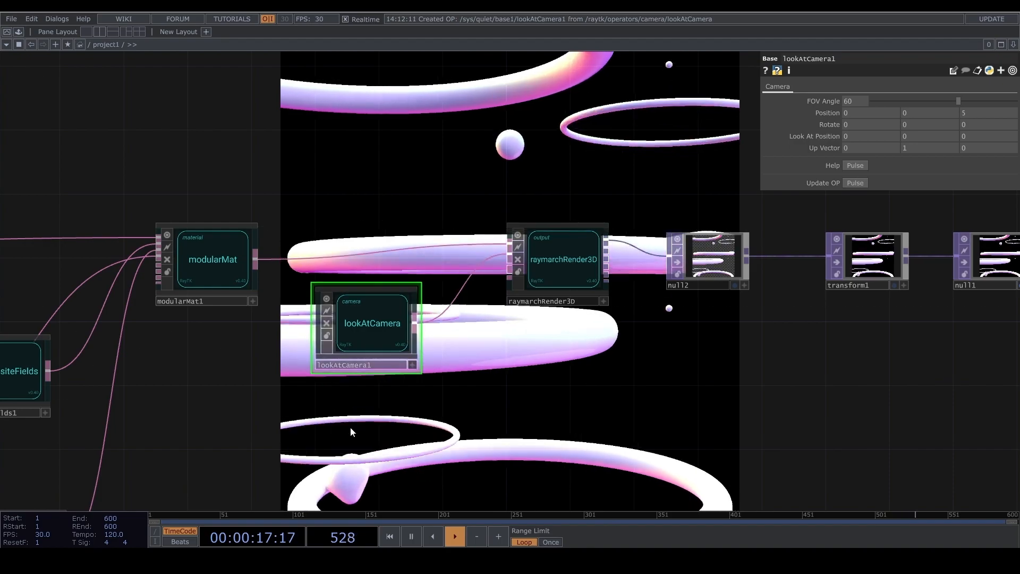
Step: Add a pointLight operator below lookAtCamera1 and connect it to the light input of raymarchRender3D
key(alt+r)
scroll(345, 442, down, 3)
scroll(345, 442, down, 2)
scroll(305, 381, down, 2)
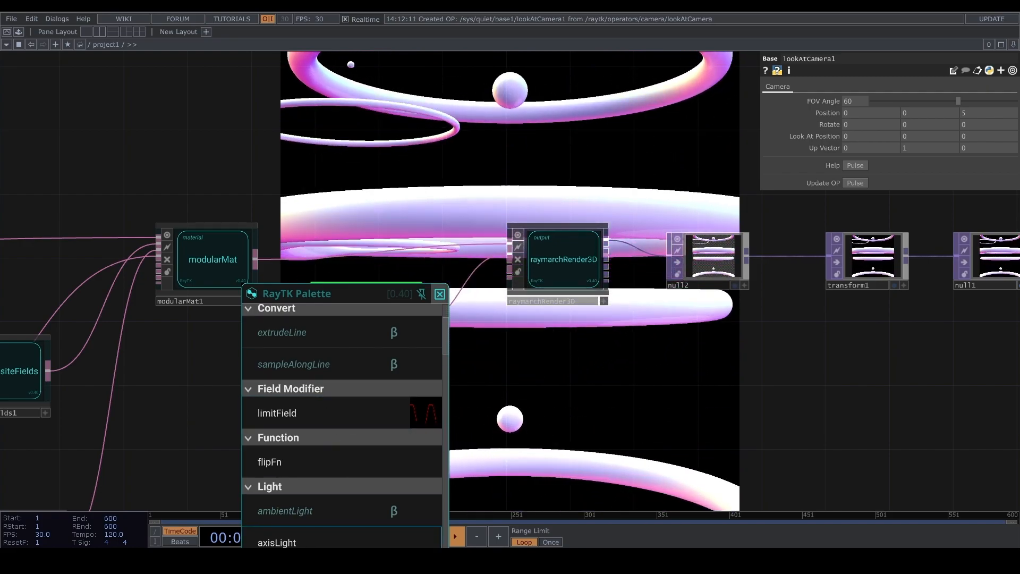
scroll(340, 536, down, 5)
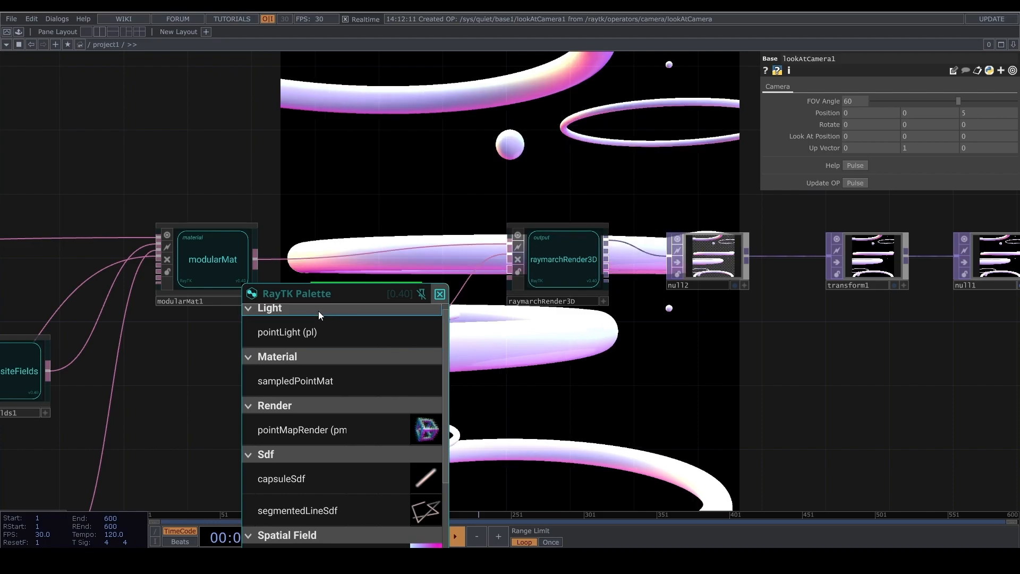
click(320, 332)
click(397, 456)
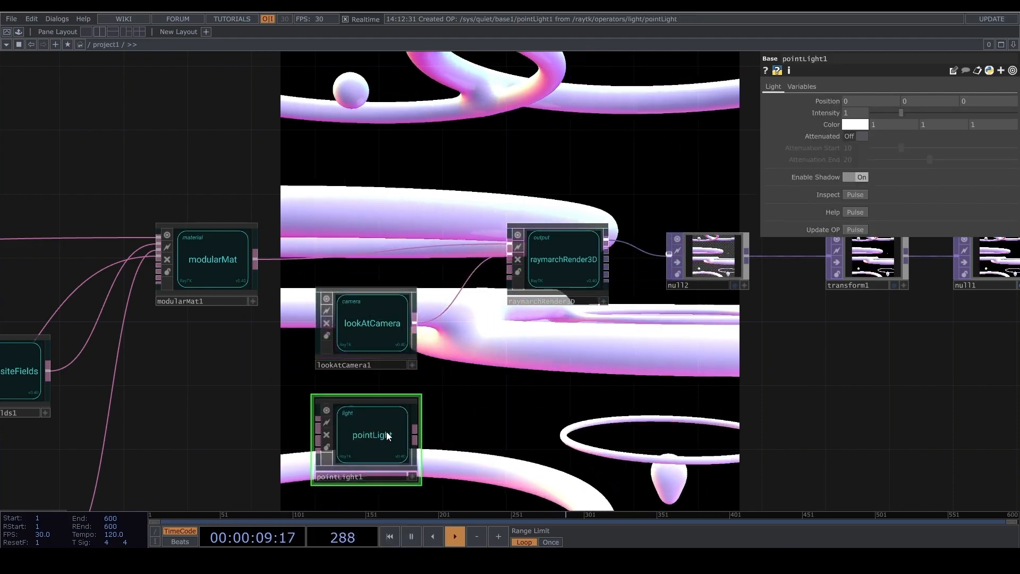
drag(502, 270, 501, 262)
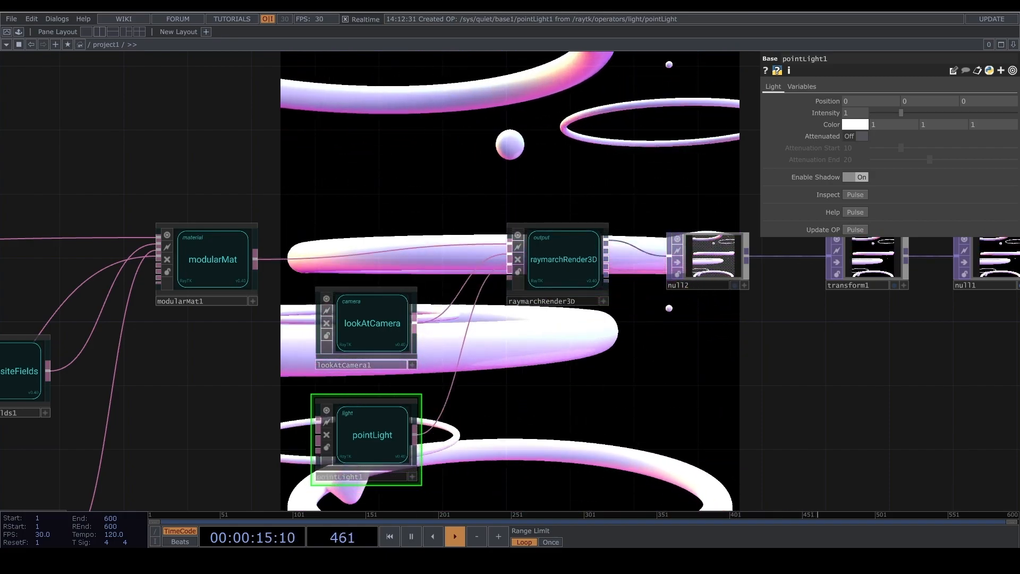
Step: Set skyLightContrib1's Color to 0.077, 0.415, 0.83
scroll(276, 417, down, 3)
drag(142, 445, 294, 345)
click(247, 412)
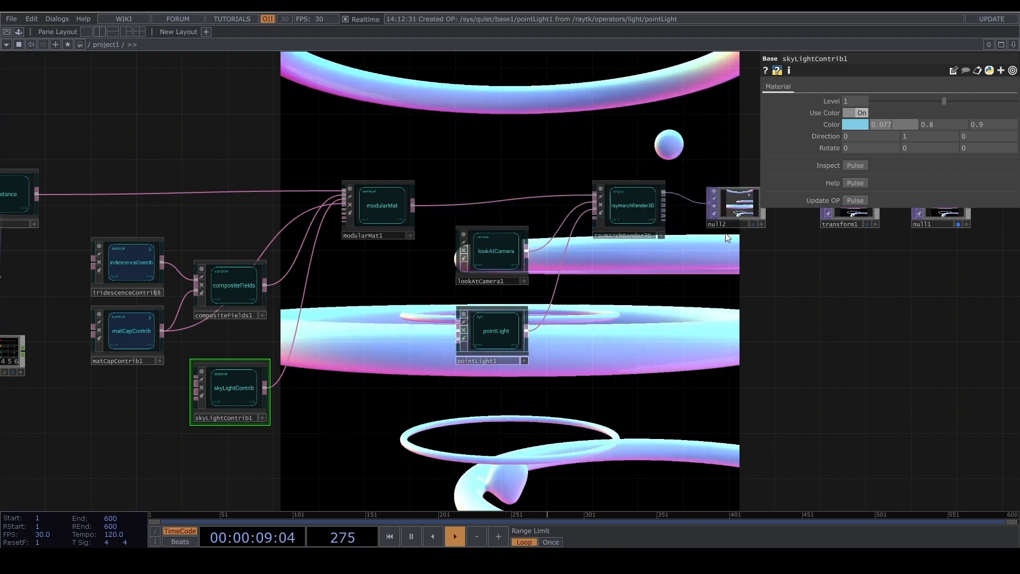
key(Tab)
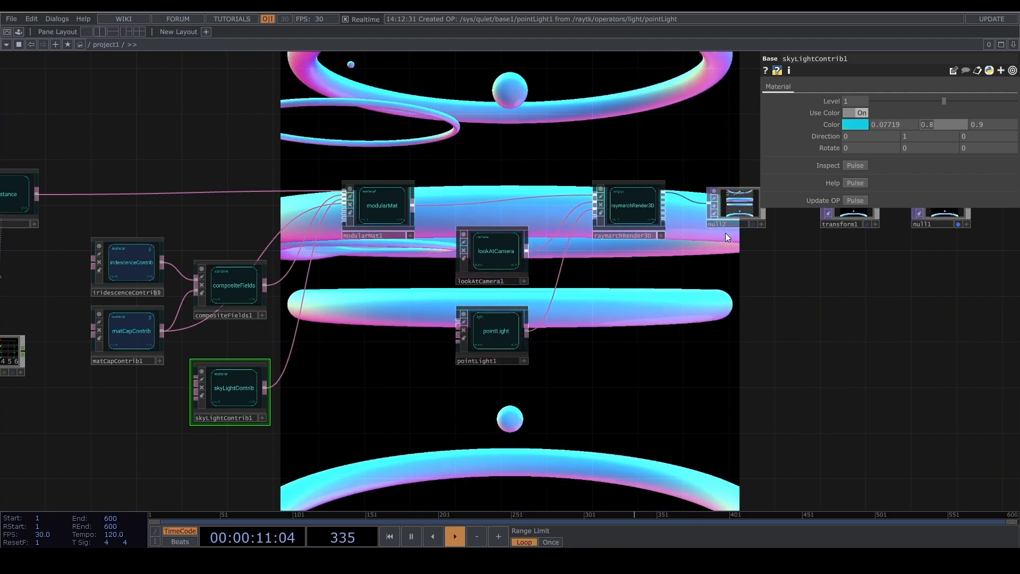
text(0.41)
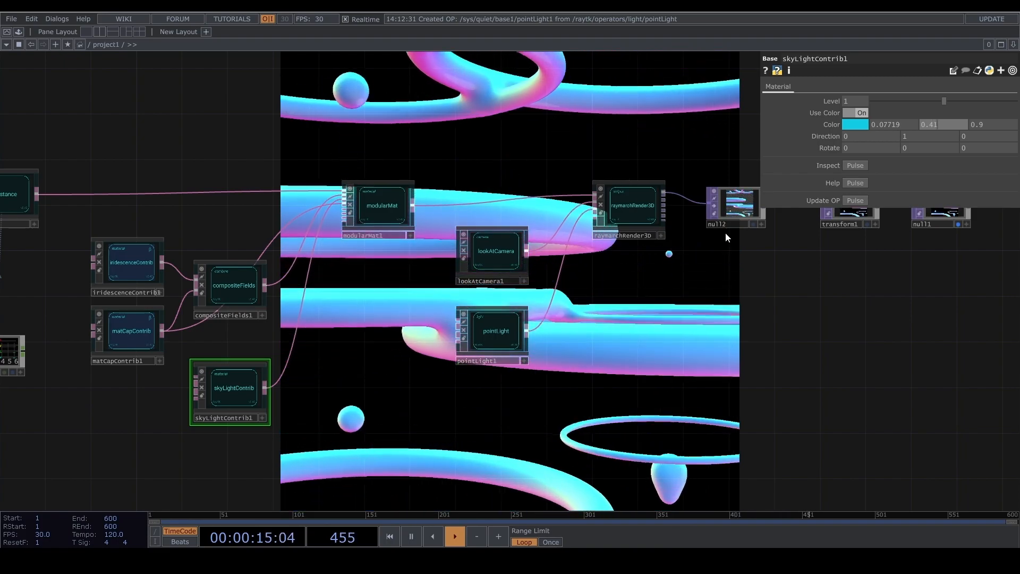
text(5)
key(Tab)
text(0)
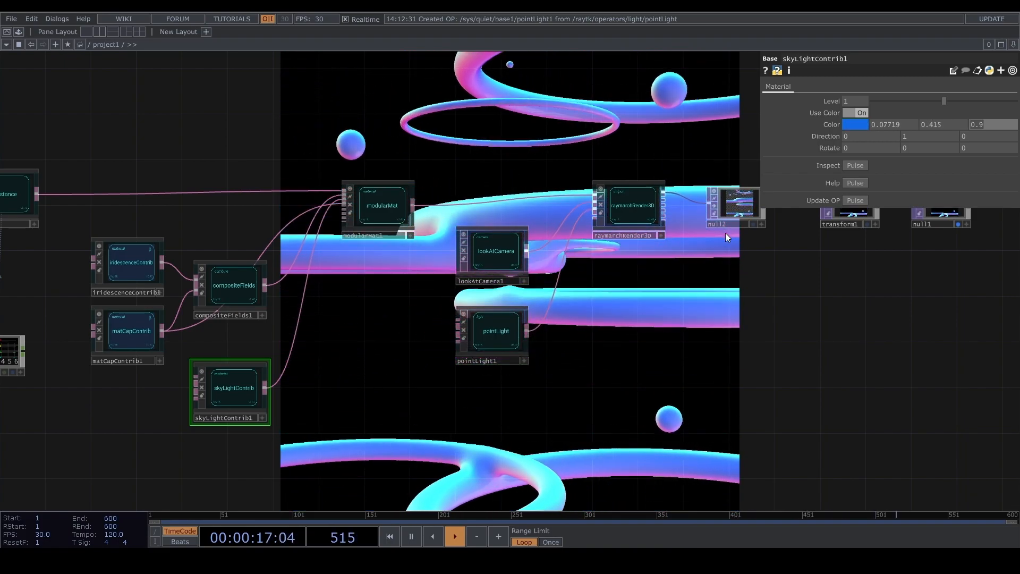
text(.83)
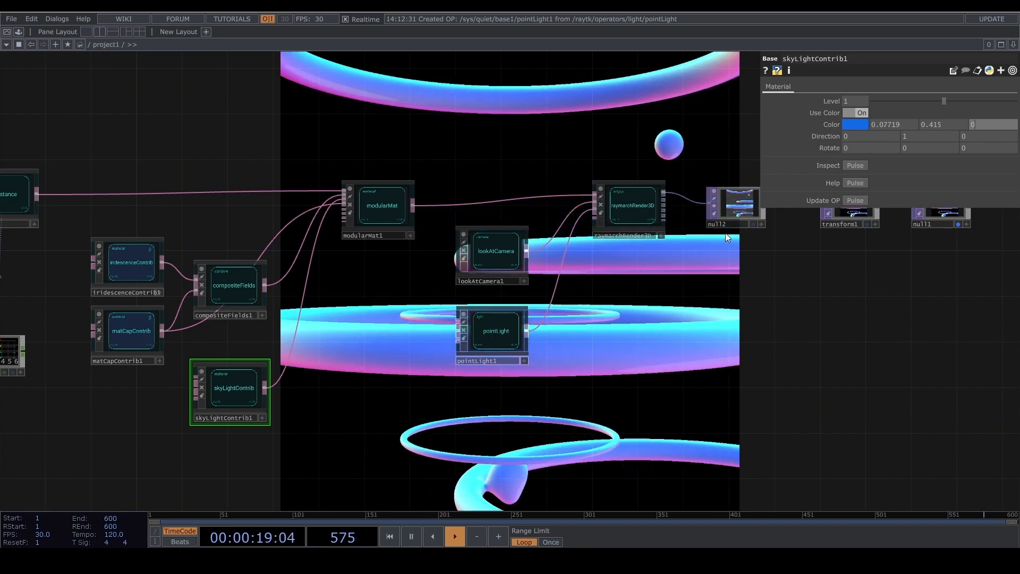
click(905, 123)
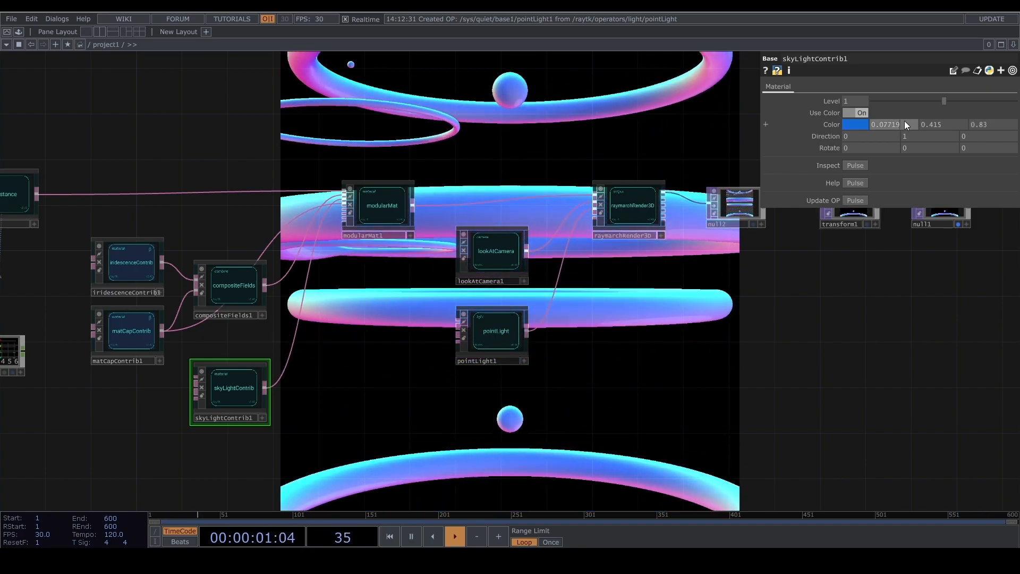
key(BackSpace)
key(BackSpace)
drag(837, 320, 829, 326)
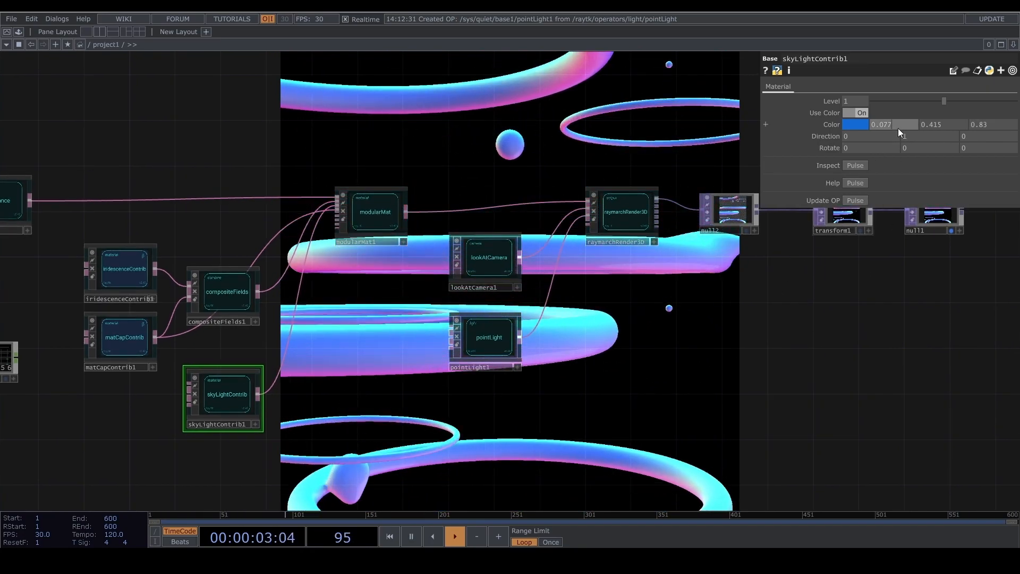
Step: Move transform1 and null1 together farther from null2 to open space between them
drag(633, 334, 691, 309)
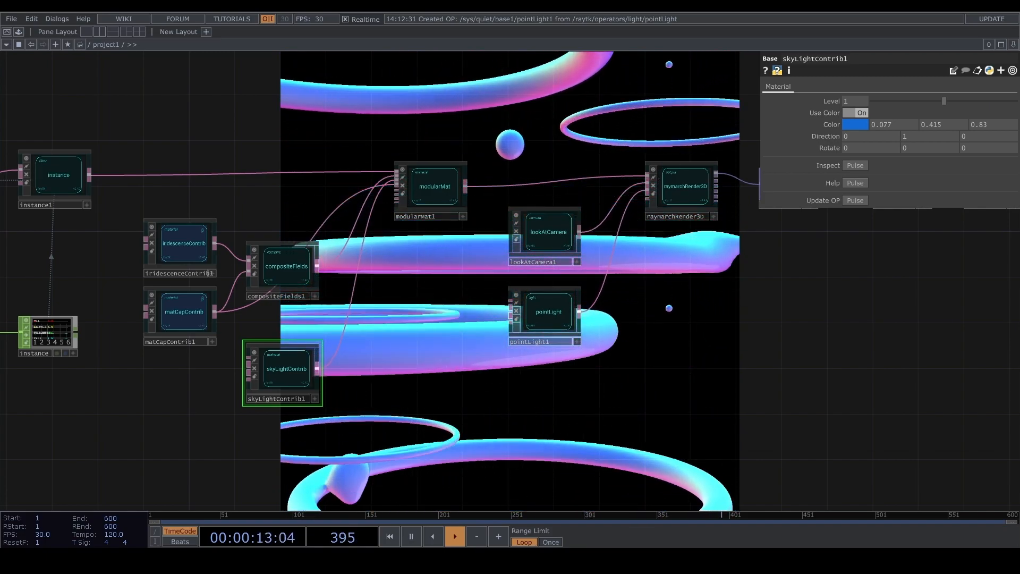
scroll(726, 290, down, 5)
drag(738, 313, 362, 401)
scroll(456, 361, up, 1)
scroll(457, 361, up, 5)
right_drag(684, 215, 370, 298)
drag(422, 266, 930, 267)
scroll(851, 303, down, 4)
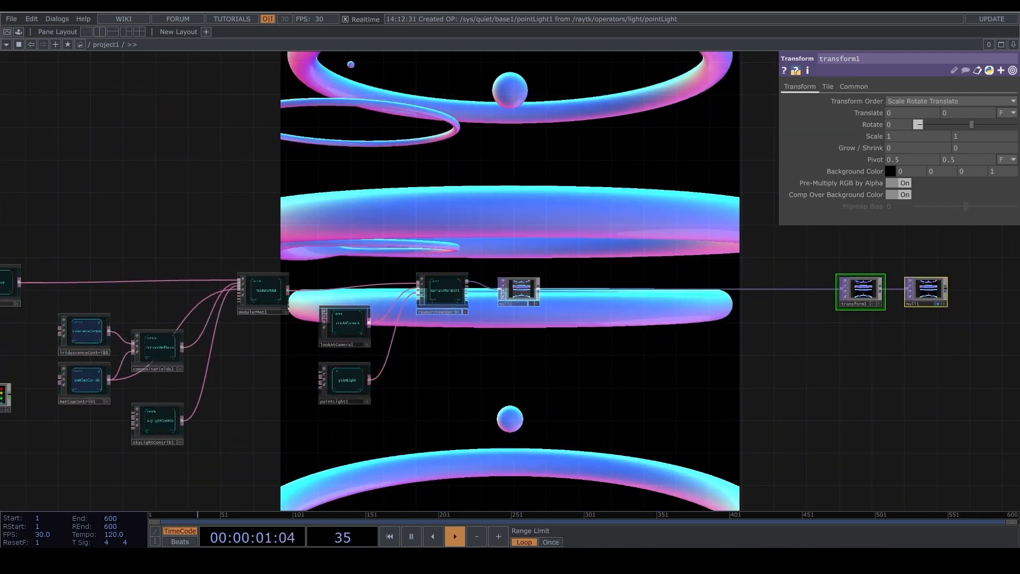
Step: Branch a Feedback TOP off null2's output and place it above the null2 to transform1 connection
drag(268, 173, 75, 245)
scroll(376, 405, up, 4)
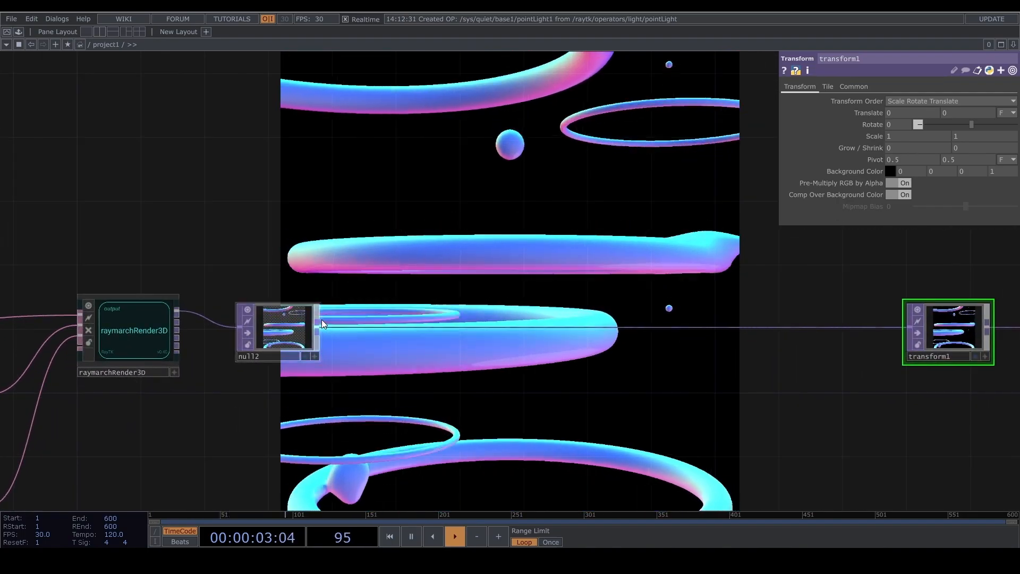
click(317, 326)
click(410, 190)
text(fe)
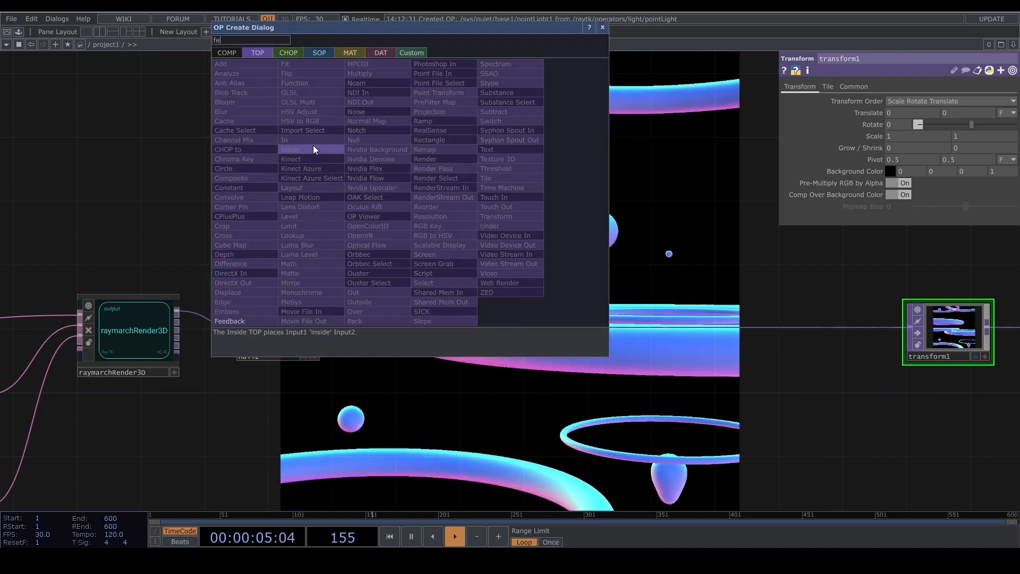
click(250, 321)
click(425, 209)
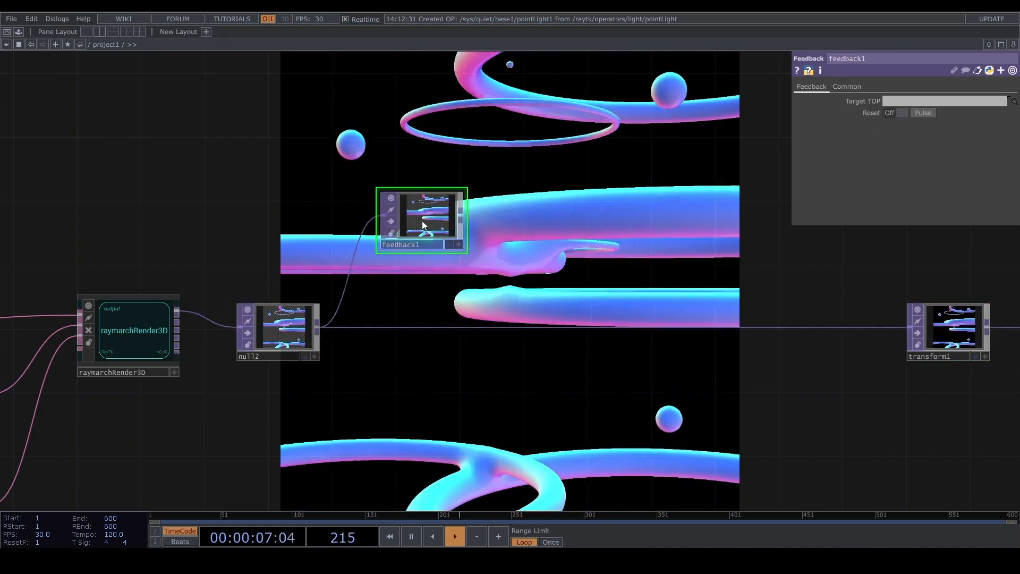
Step: Add a Keyboard In CHOP above feedback1 and link its k1 channel to feedback1's Reset parameter
key(Tab)
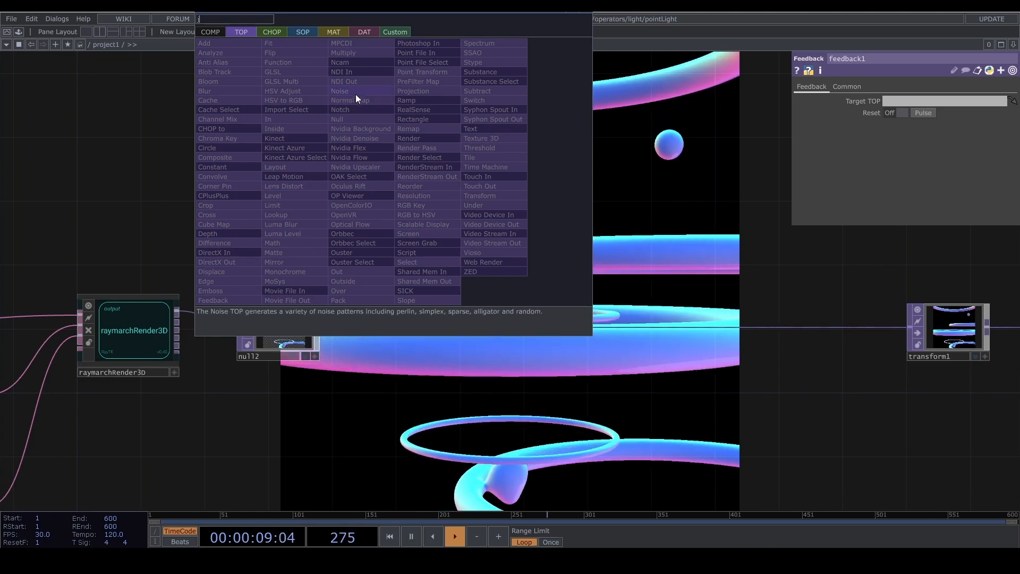
text(k)
click(275, 32)
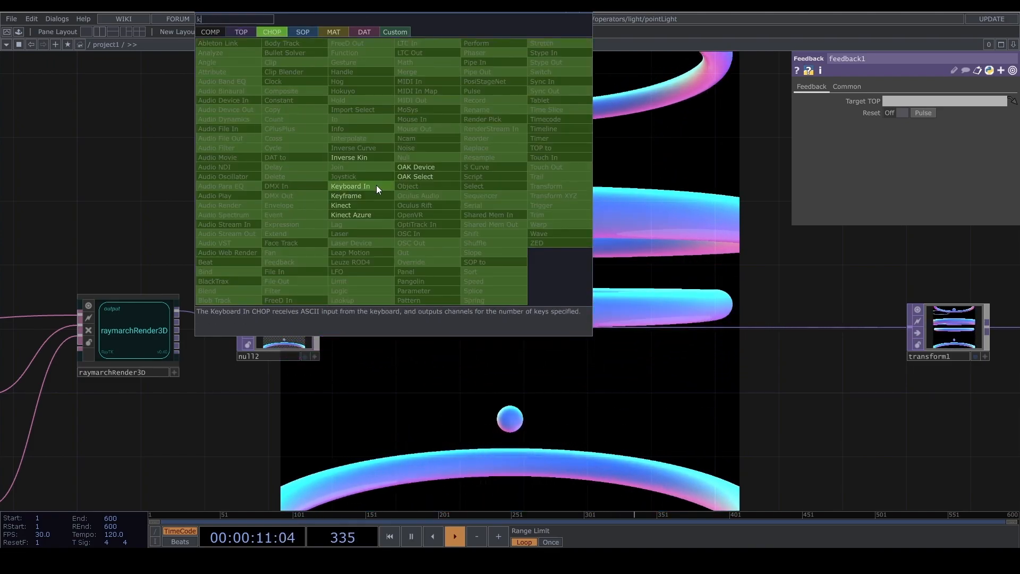
click(378, 189)
click(422, 141)
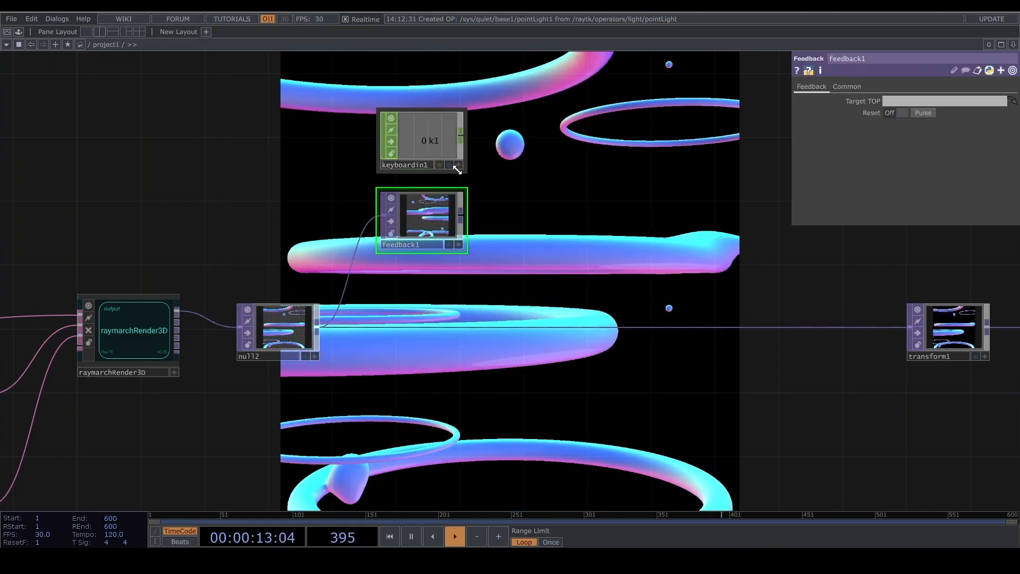
drag(424, 141, 422, 138)
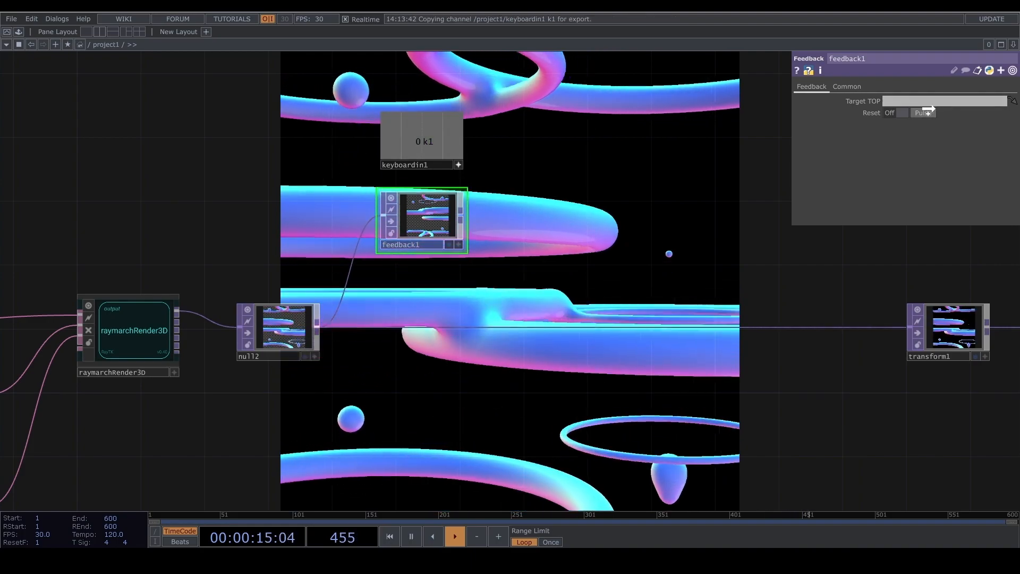
drag(931, 108, 927, 111)
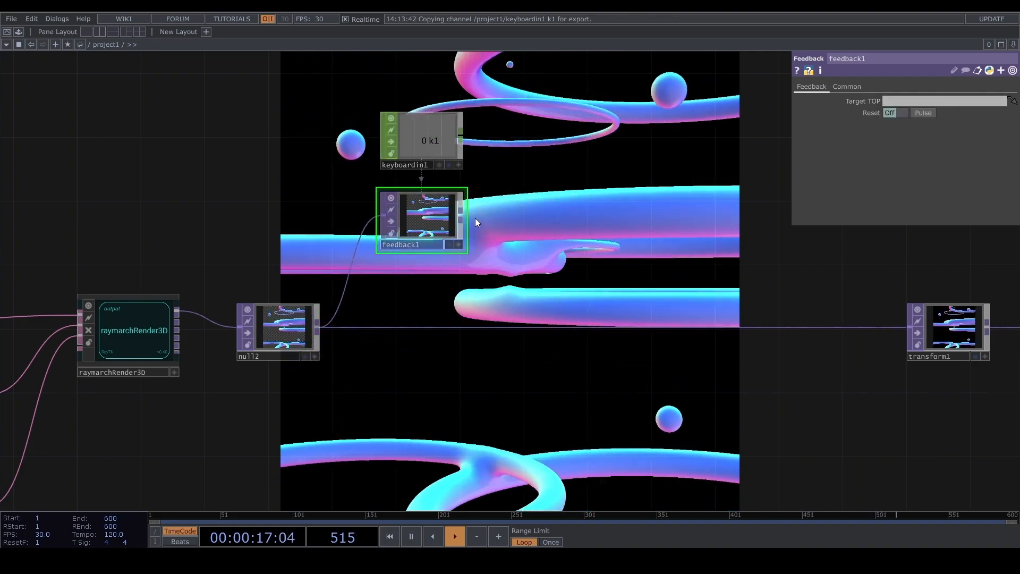
Step: Chain a Blur TOP and a Level TOP after feedback1, placing them in a row
key(Tab)
text(blu)
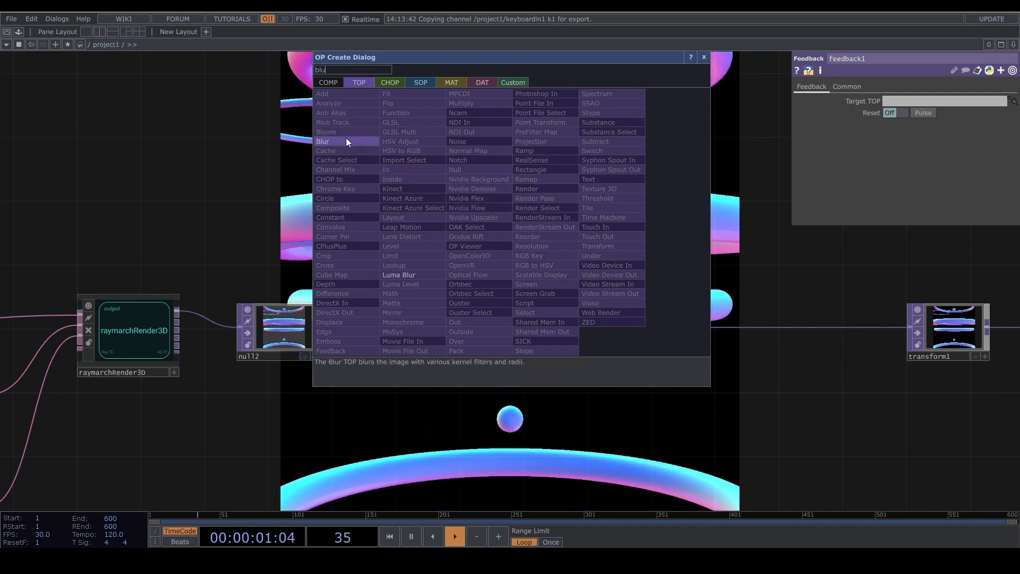
click(346, 142)
click(543, 230)
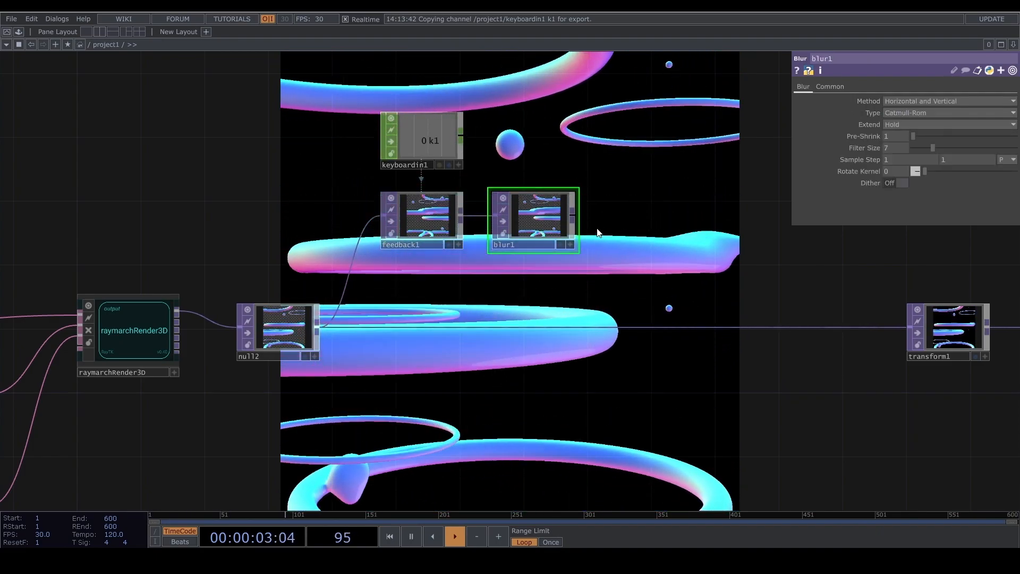
key(Tab)
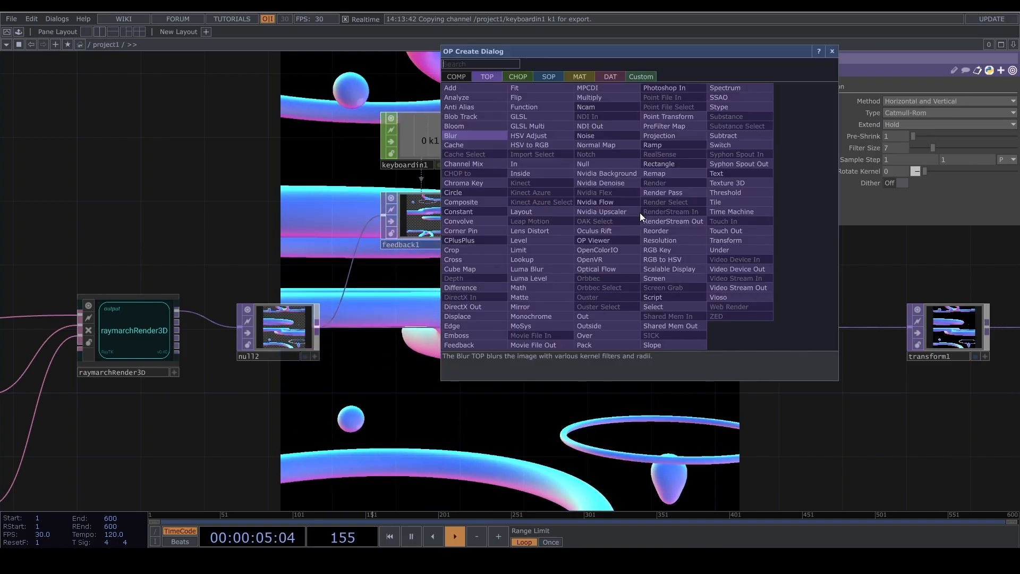
text(leve)
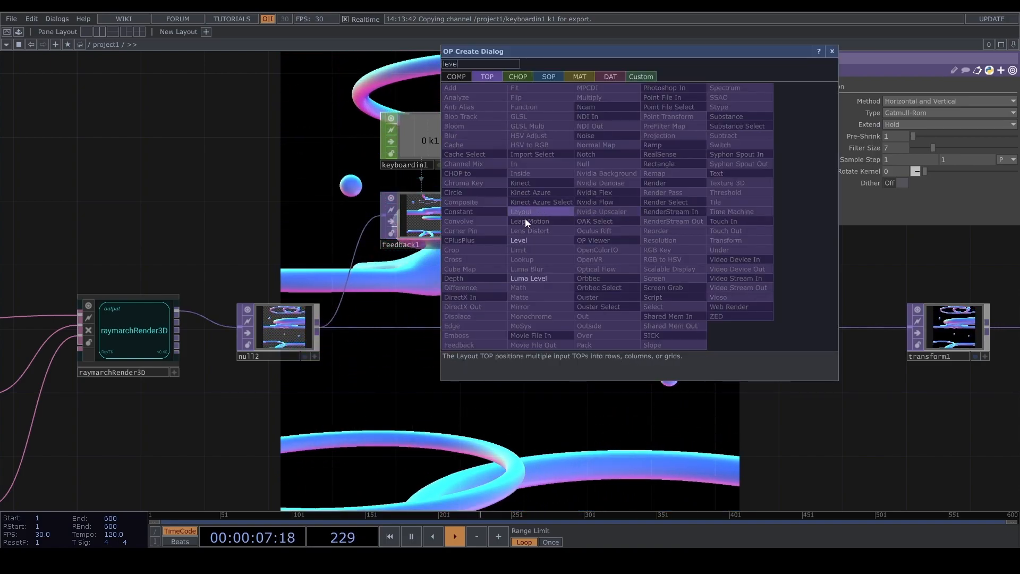
click(526, 241)
click(646, 218)
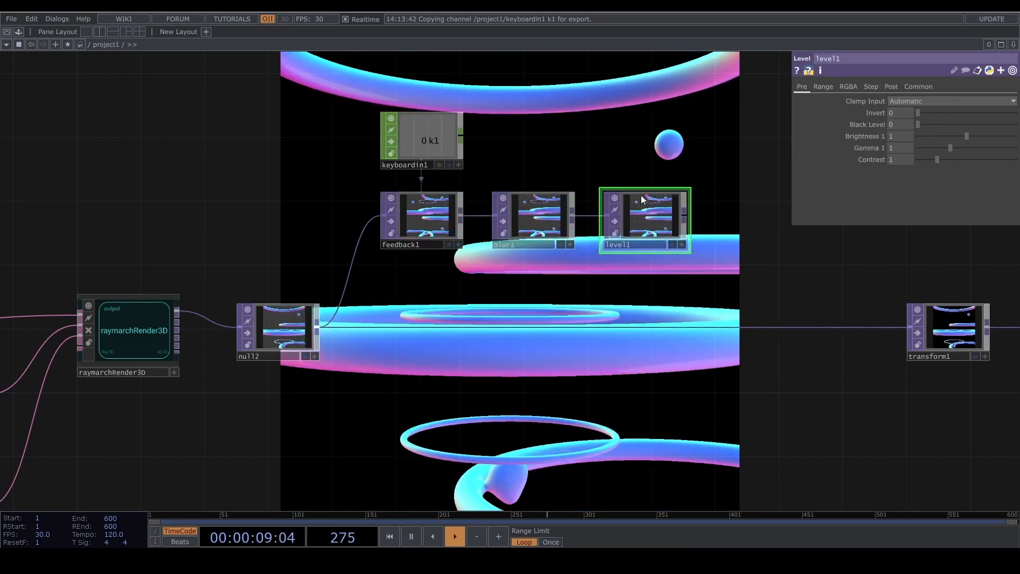
Step: Move the feedback row up and add a Composite TOP below it, fed by null2 first and level1 second
drag(320, 91, 651, 173)
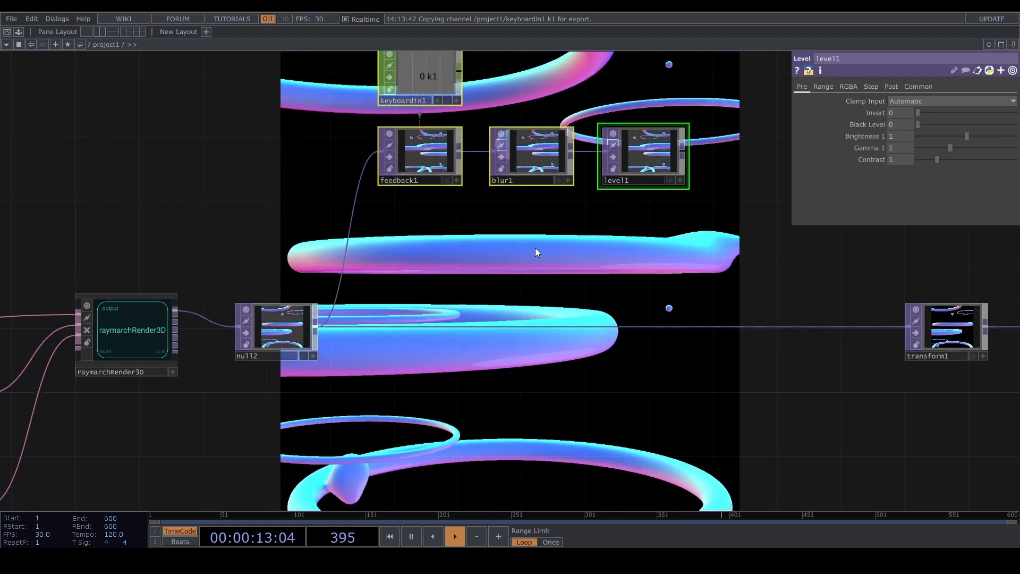
drag(317, 324, 683, 236)
text(com)
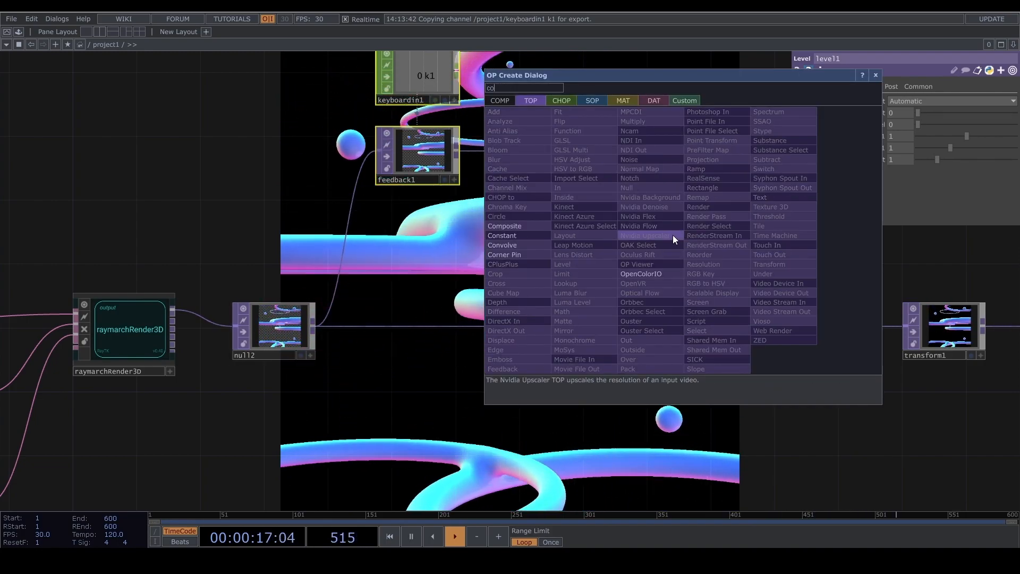
click(536, 228)
click(816, 221)
drag(681, 149, 776, 213)
drag(758, 174, 592, 171)
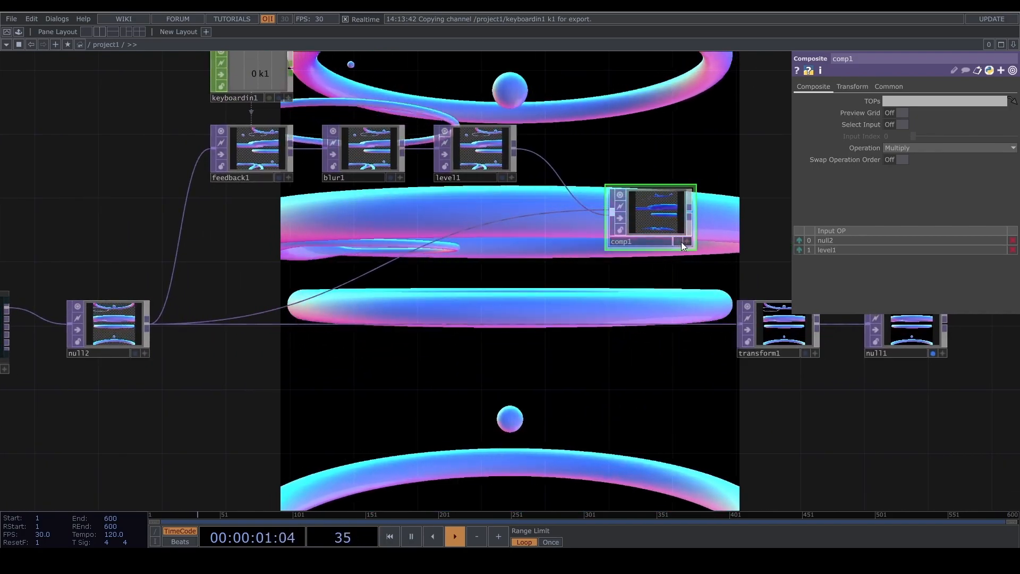
Step: Display comp1 in the network background and set it as feedback1's Target TOP
click(679, 241)
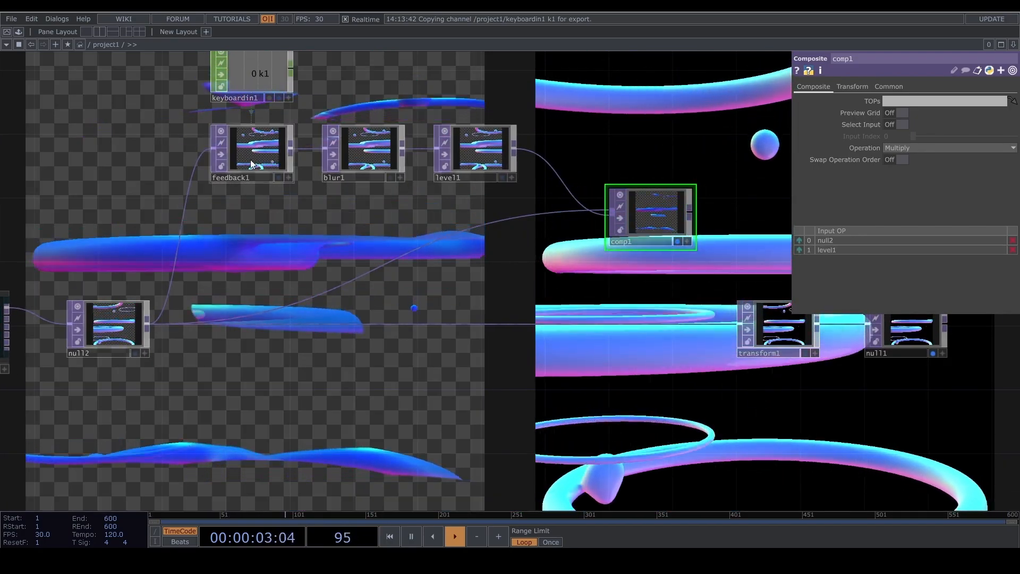
click(251, 159)
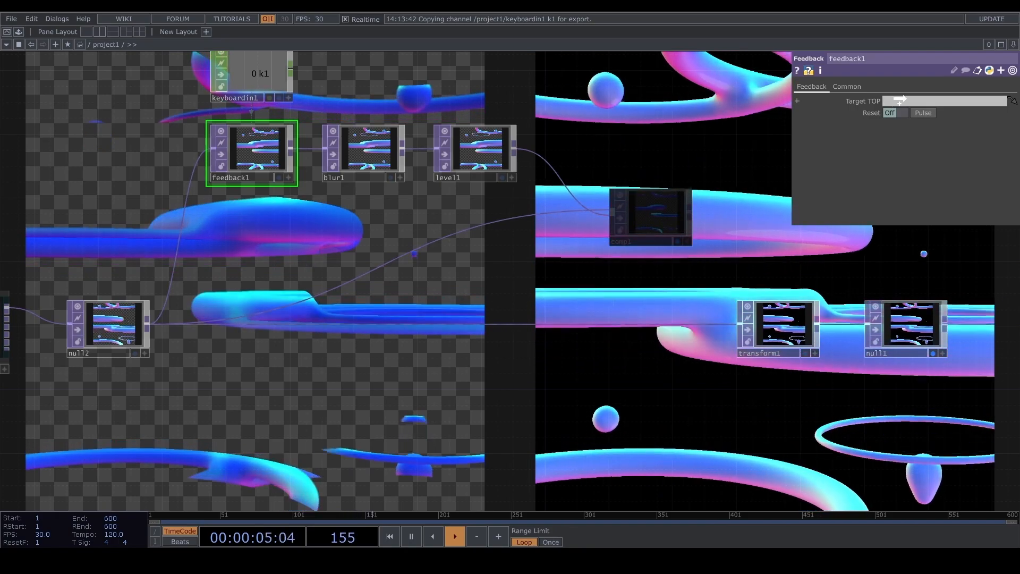
Step: Set comp1's Operation to Over
click(662, 212)
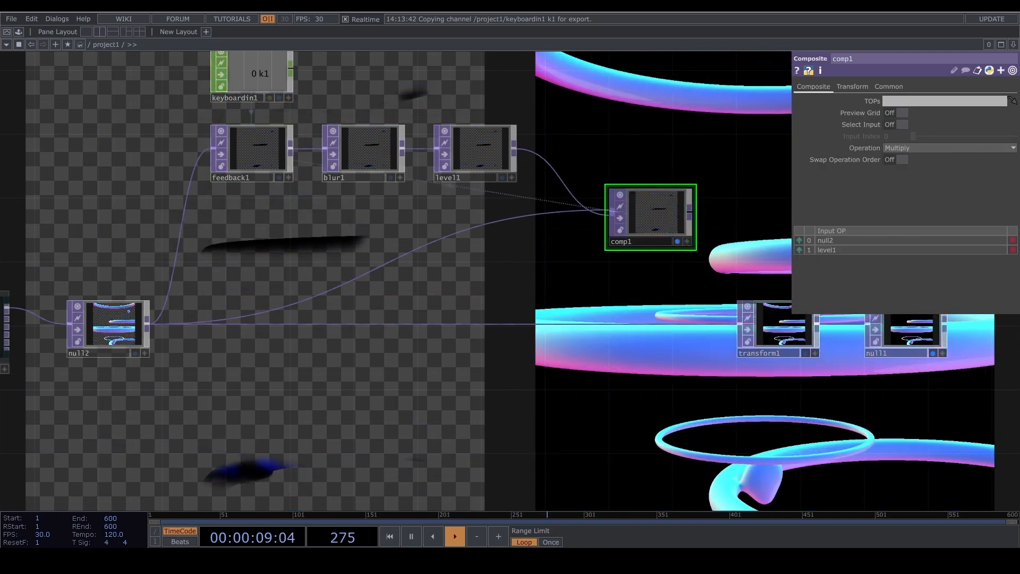
click(901, 149)
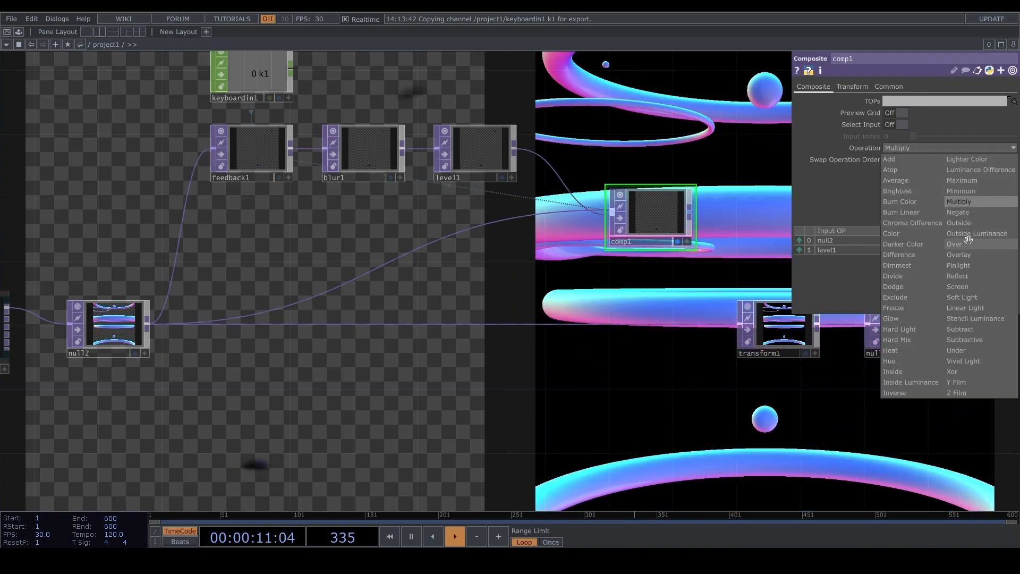
click(956, 226)
Step: Set blur1's Pre-Shrink to 8 and its Filter Size to 32
click(380, 149)
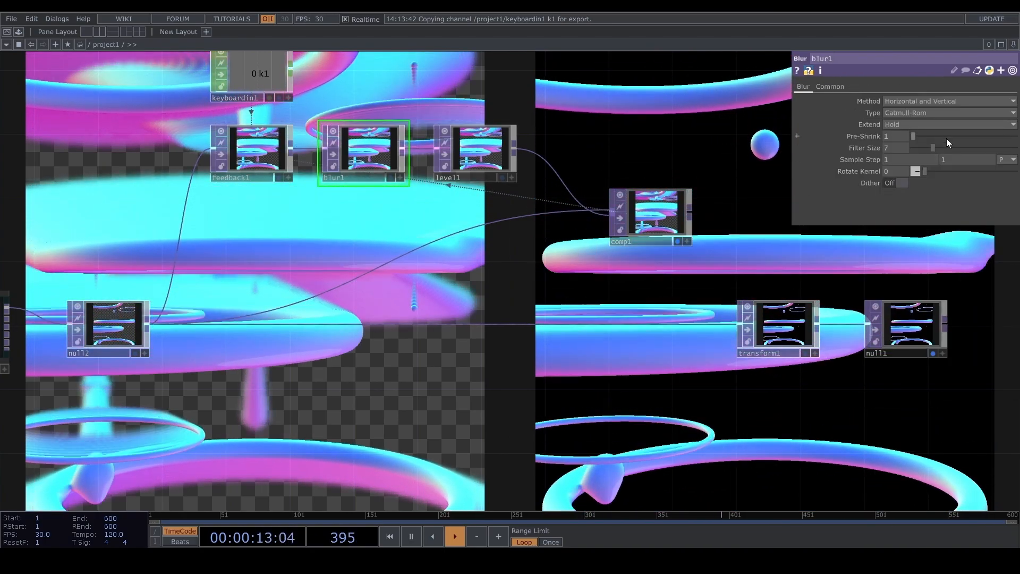
drag(920, 134, 1014, 136)
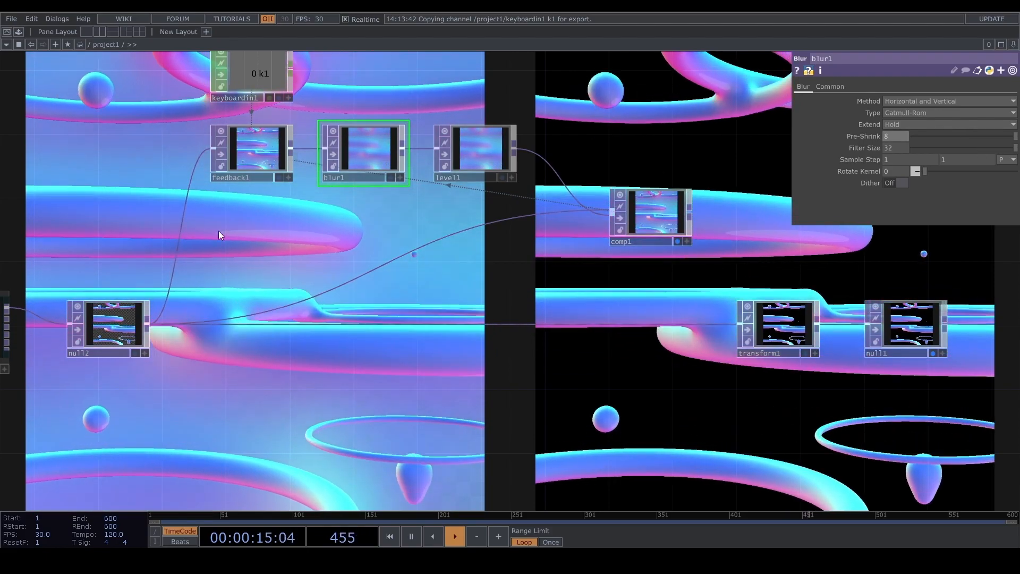
Step: Add a second Level TOP after comp1, connected to its output
drag(281, 235, 236, 272)
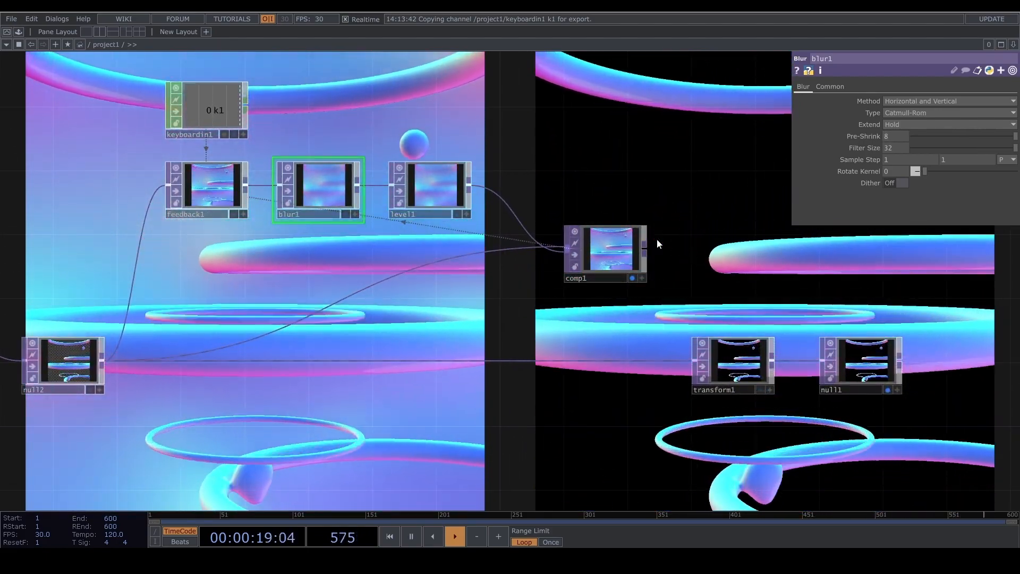
scroll(656, 239, up, 2)
scroll(646, 244, up, 3)
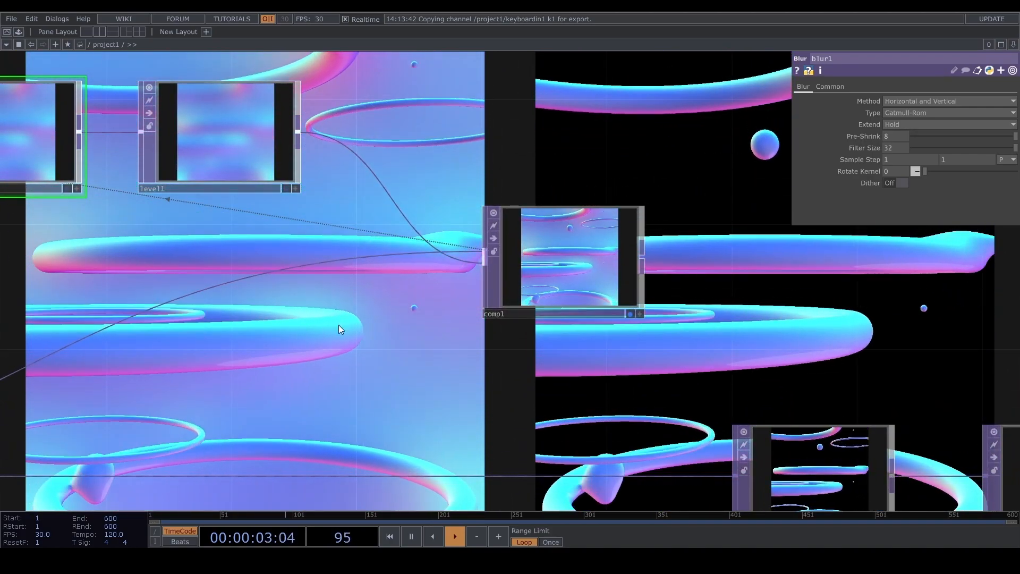
drag(651, 249, 222, 160)
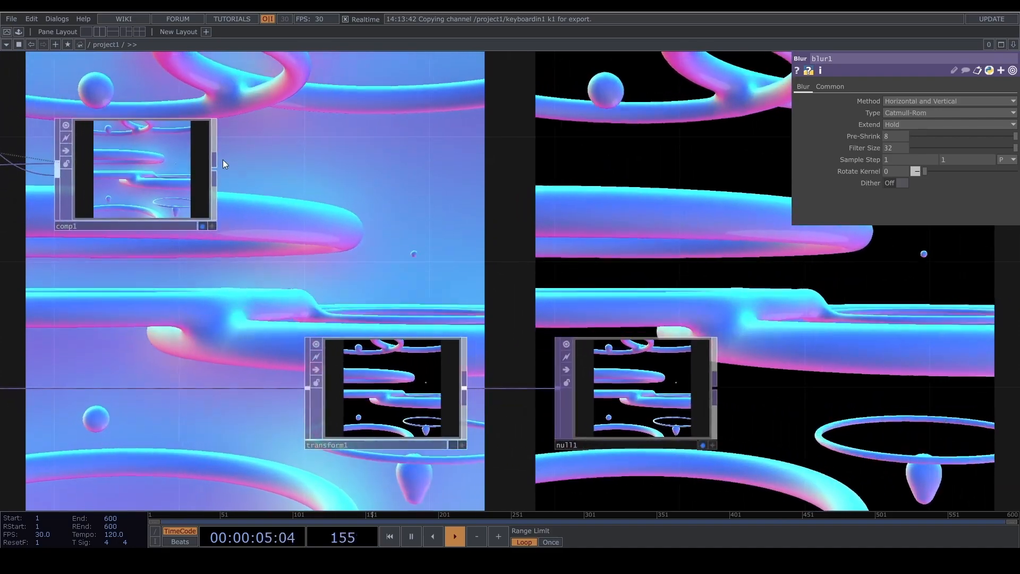
key(Tab)
text(lev)
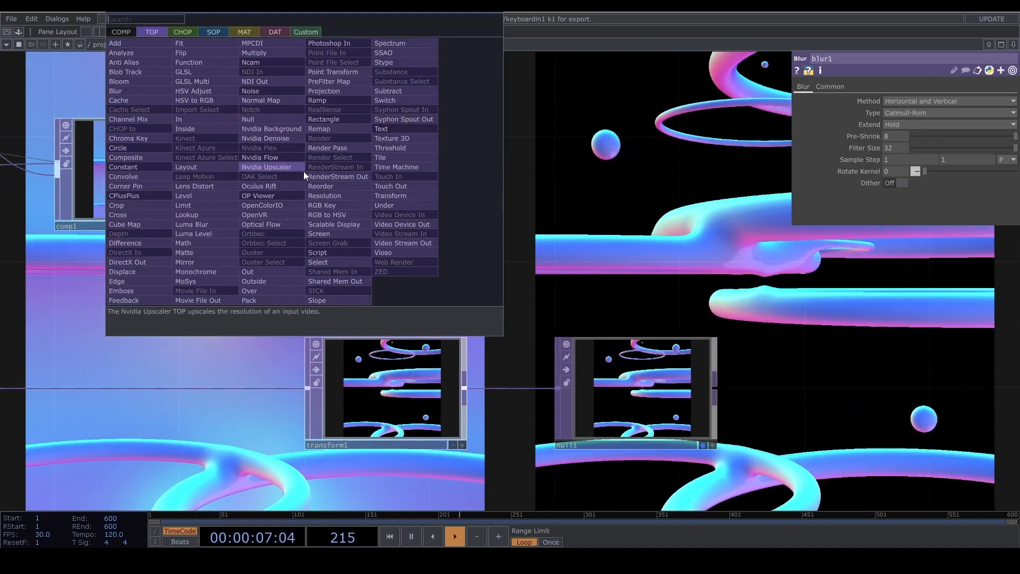
click(183, 196)
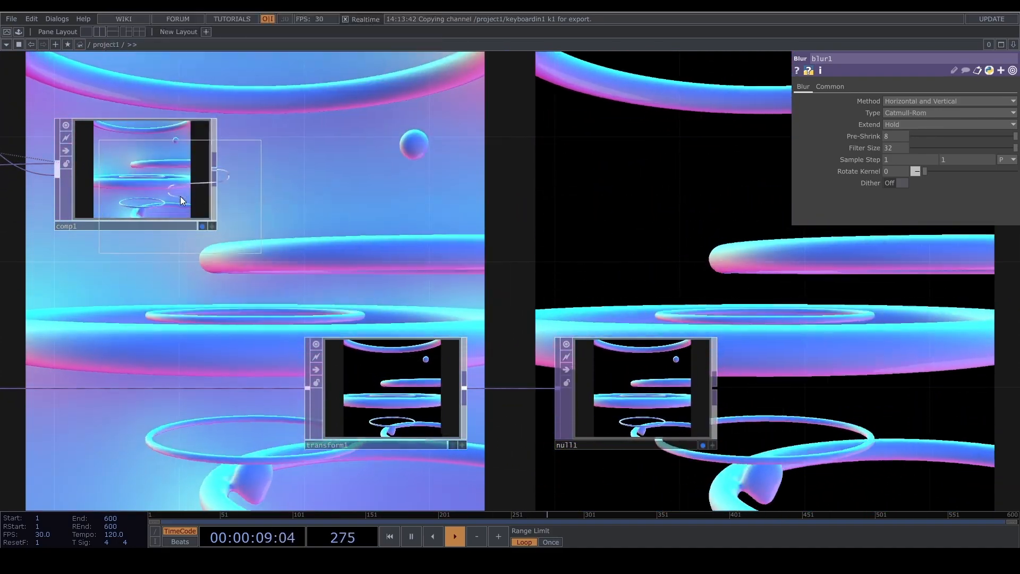
click(326, 173)
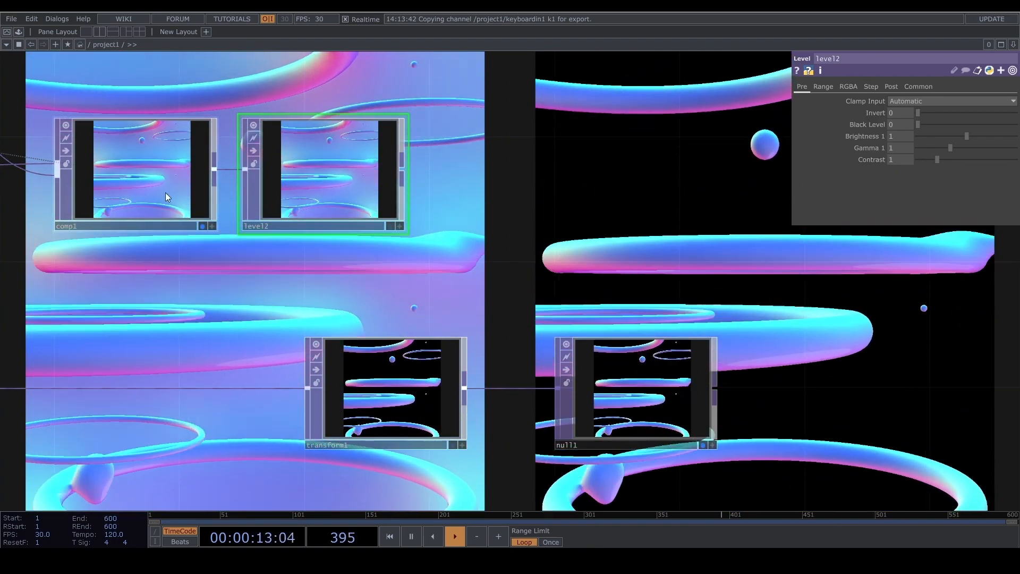
Step: Set level2's Brightness 1 to 0.76 and Gamma 1 to 0.84
scroll(287, 183, up, 1)
scroll(286, 181, up, 2)
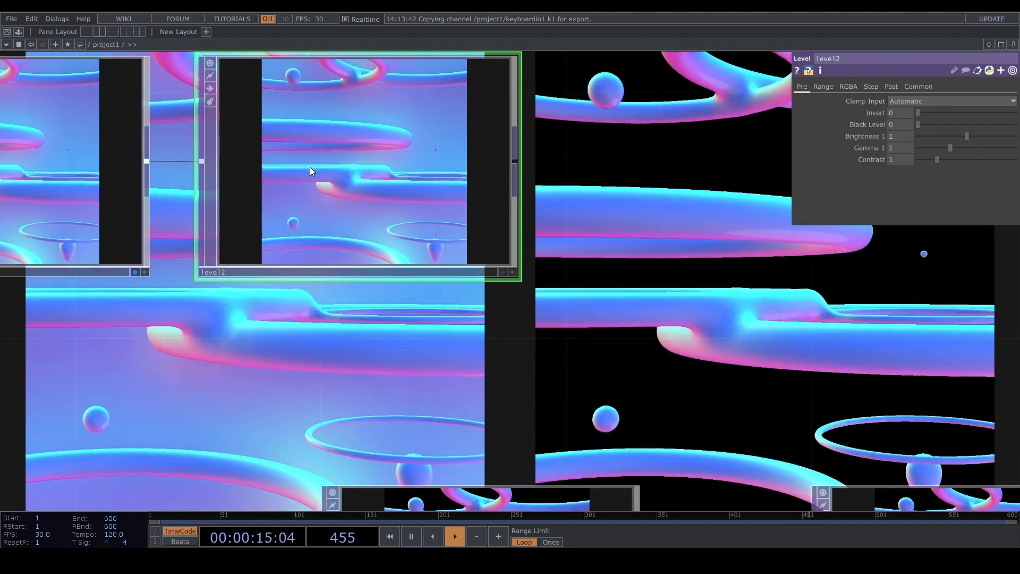
drag(966, 136, 954, 130)
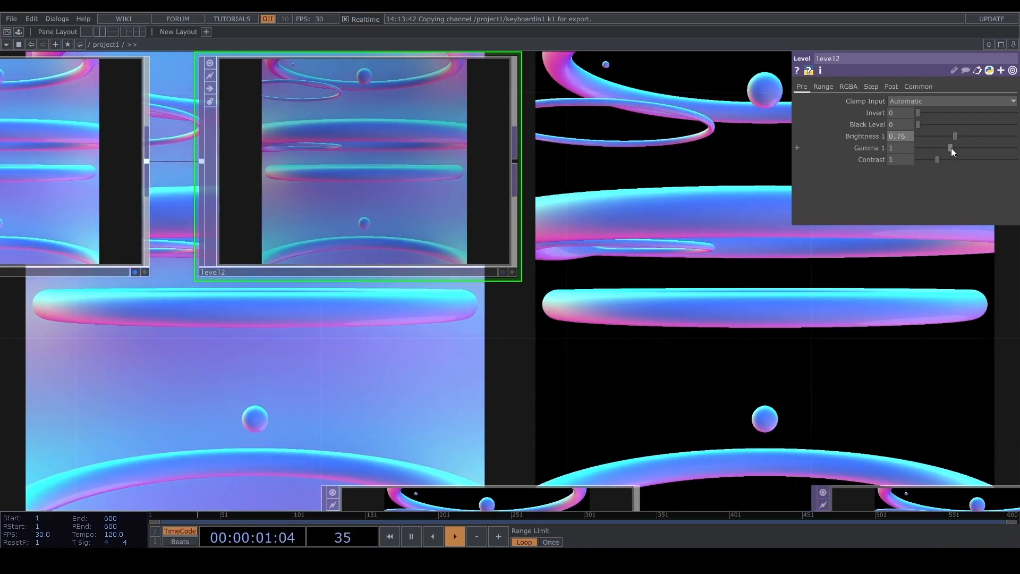
drag(950, 148, 945, 146)
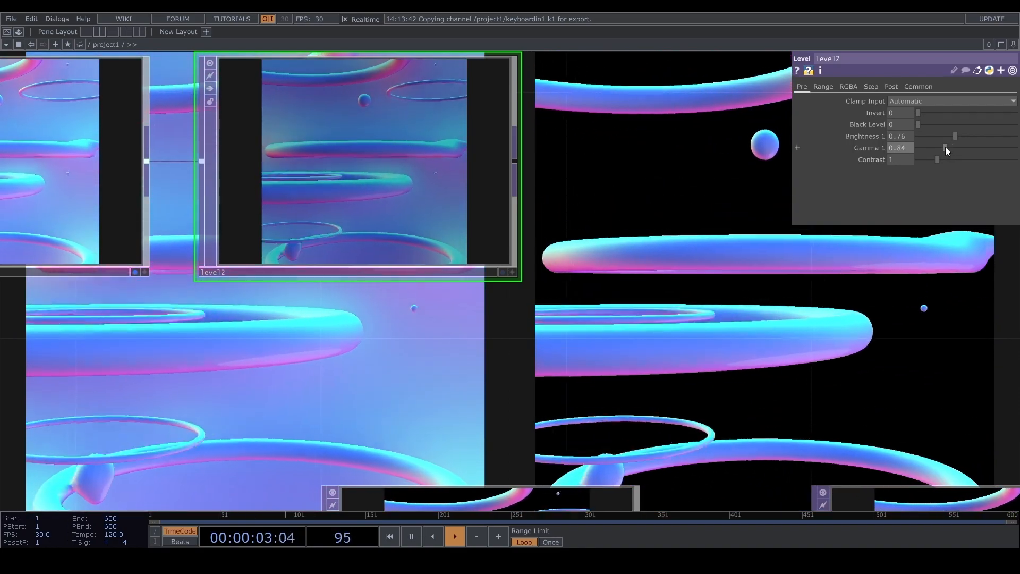
Step: Move transform1 and null1 together farther along the chain to make room in front of transform1
scroll(382, 371, down, 6)
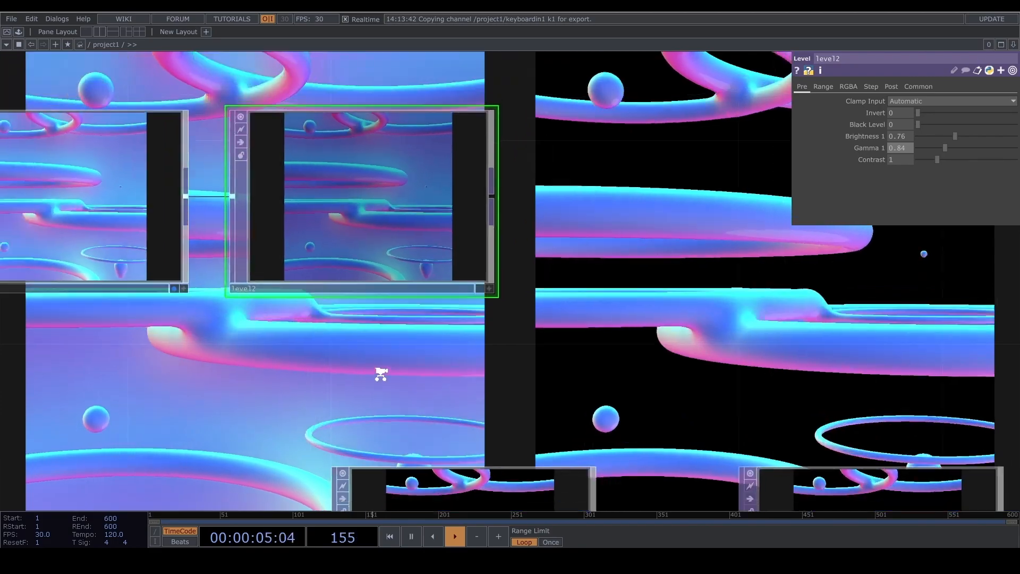
drag(560, 360, 498, 251)
drag(667, 296, 706, 378)
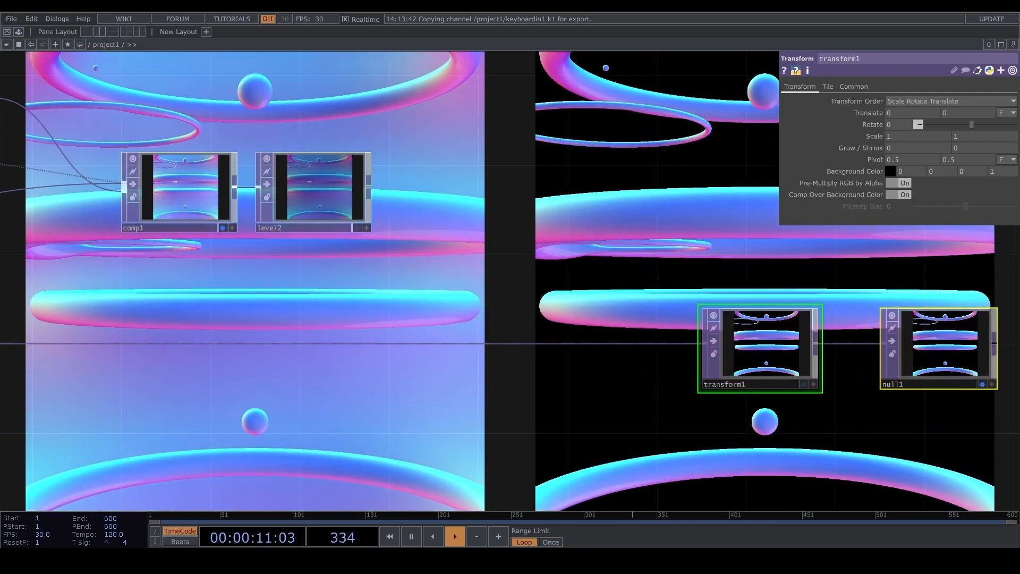
Step: Insert a Composite TOP between null2 and transform1 and connect level2's output as its second input
right_click(555, 344)
click(569, 334)
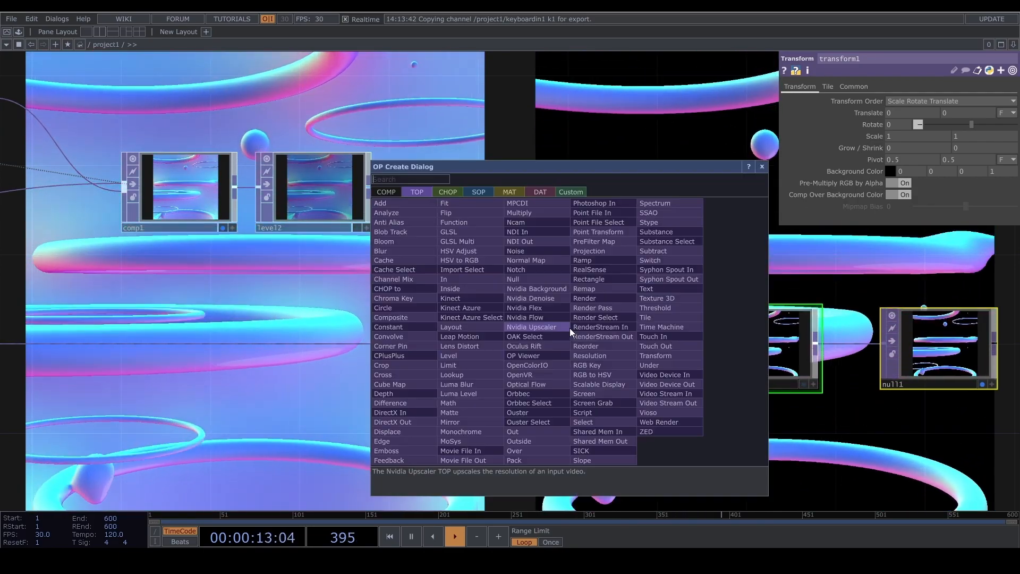
text(co)
click(411, 316)
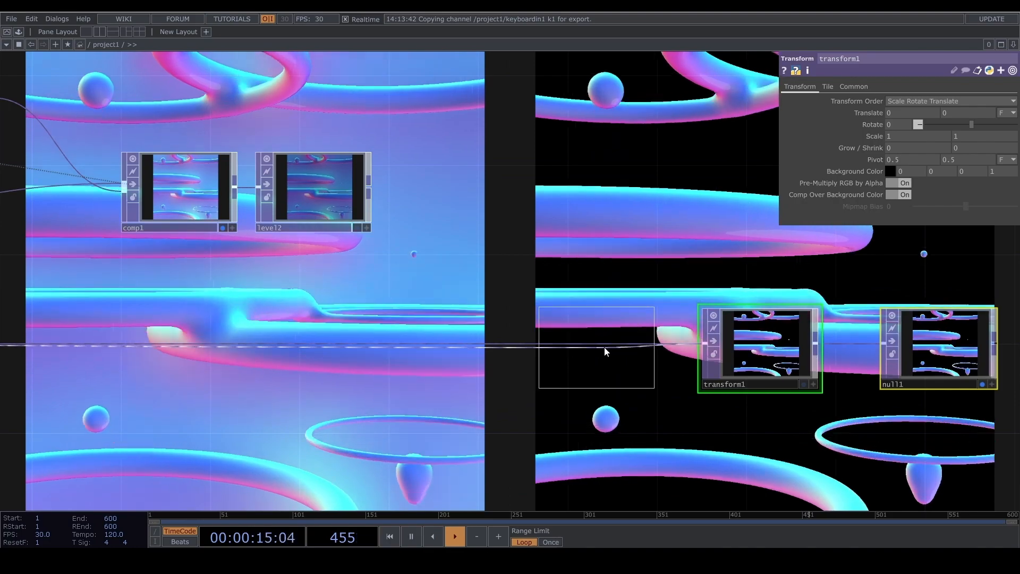
click(599, 352)
drag(368, 187, 534, 351)
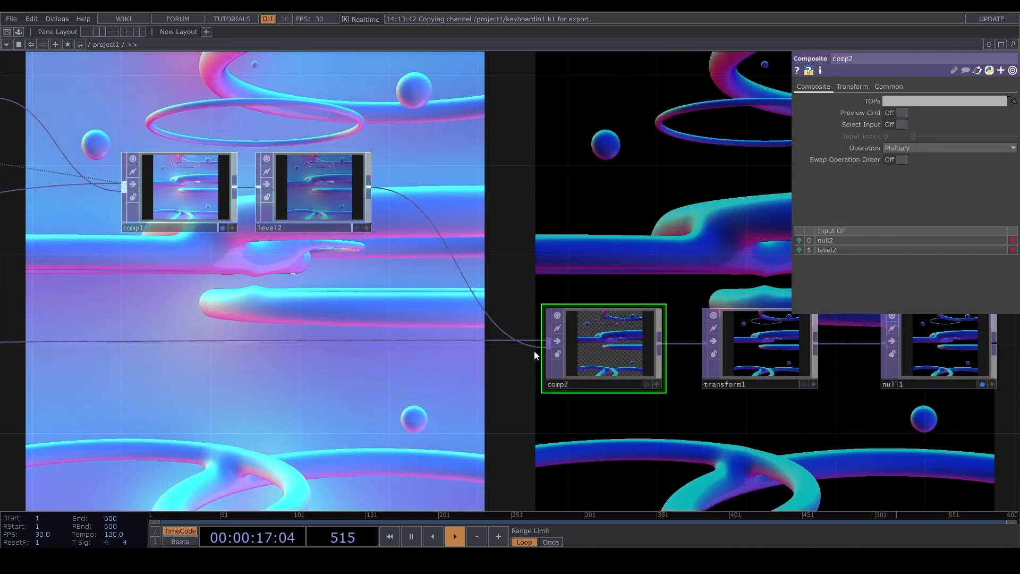
Step: Set comp2's Operation to Over so the render sits on top of the darkened feedback
click(943, 152)
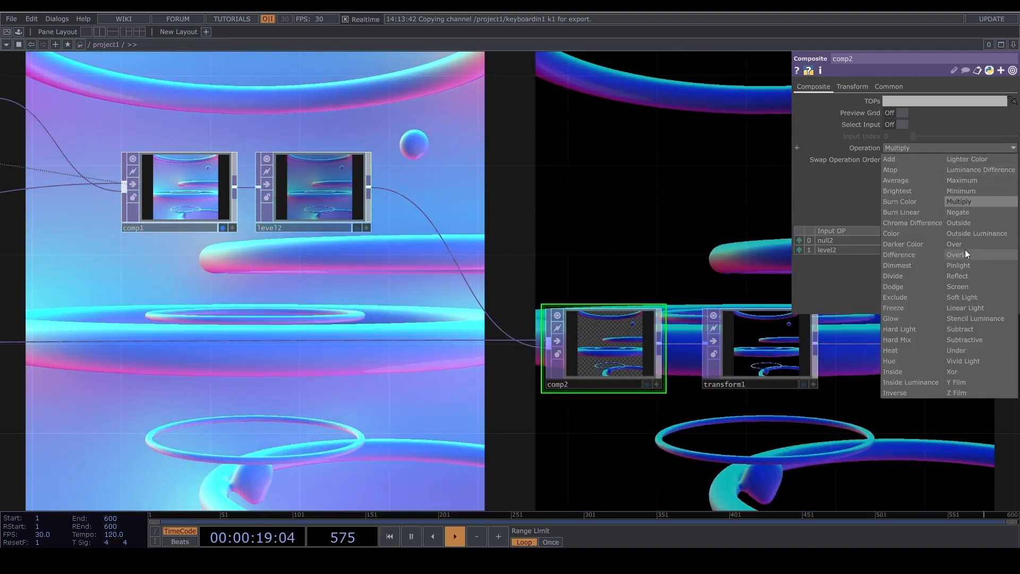
click(965, 247)
drag(692, 195, 551, 202)
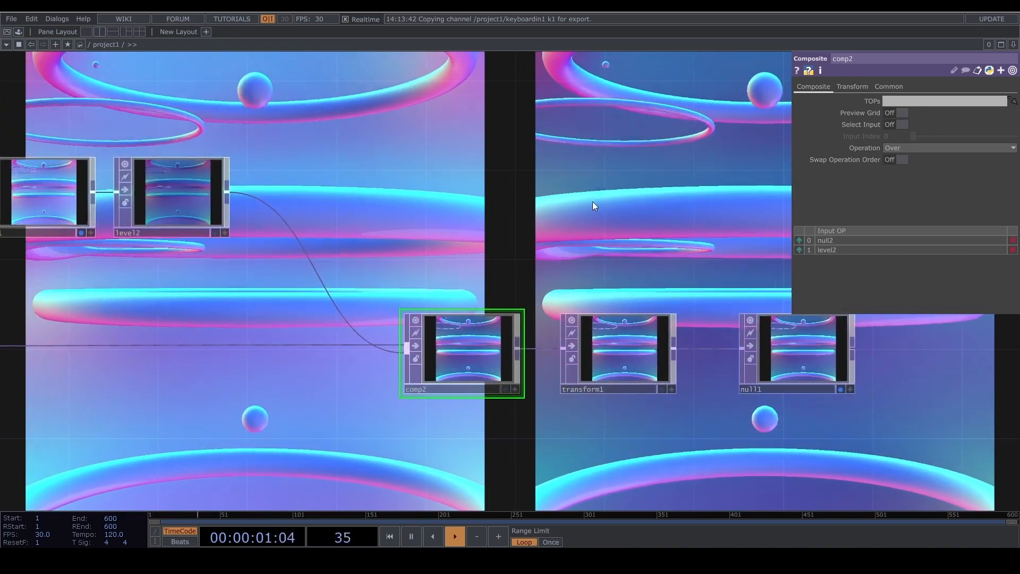
Step: Turn off comp1's background display and move transform1 and null1 farther along the chain to make room after comp2
key(p)
drag(556, 161, 444, 297)
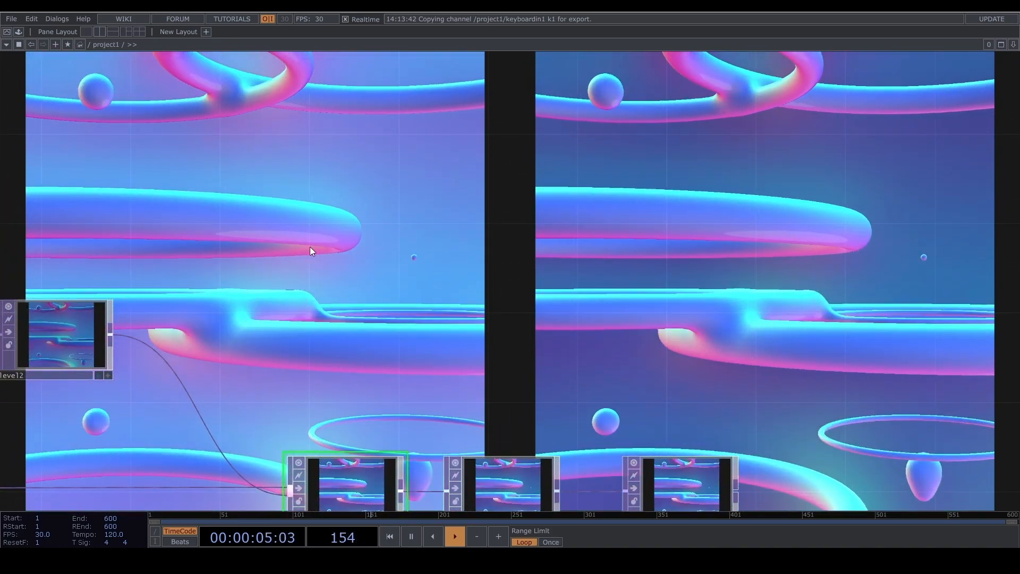
drag(173, 292, 330, 269)
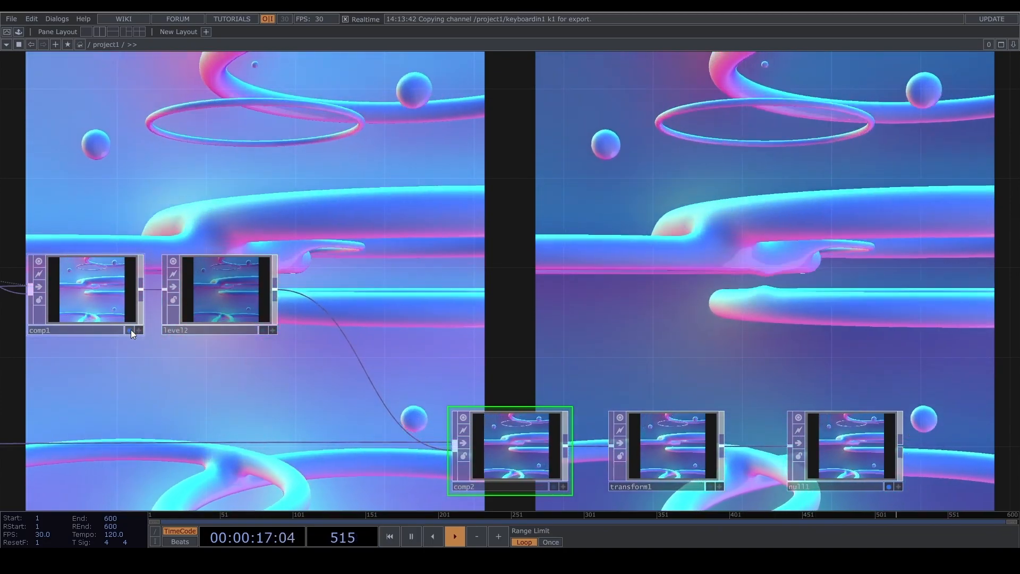
scroll(498, 340, down, 2)
scroll(497, 340, down, 2)
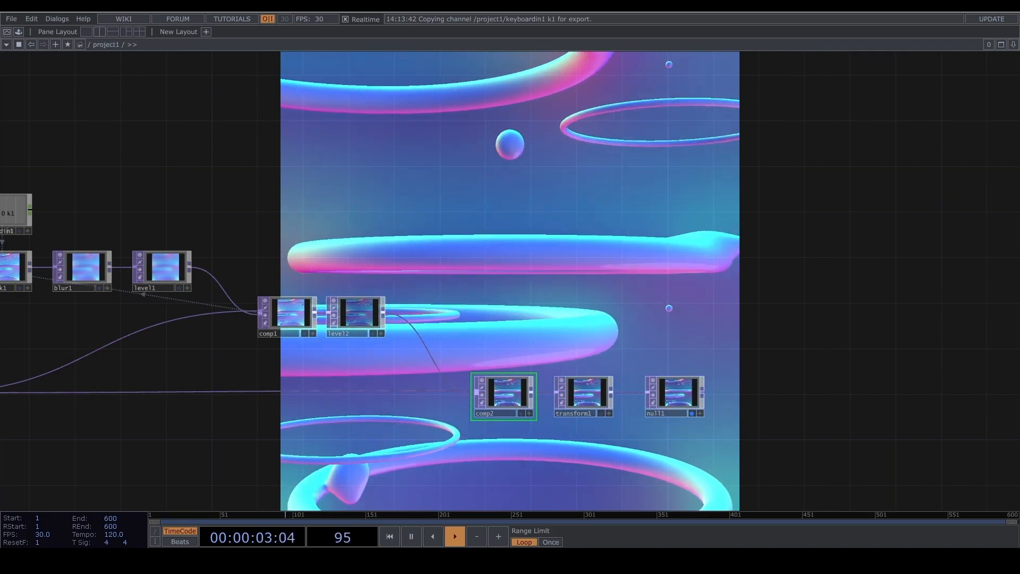
right_drag(813, 330, 577, 417)
drag(580, 400, 890, 393)
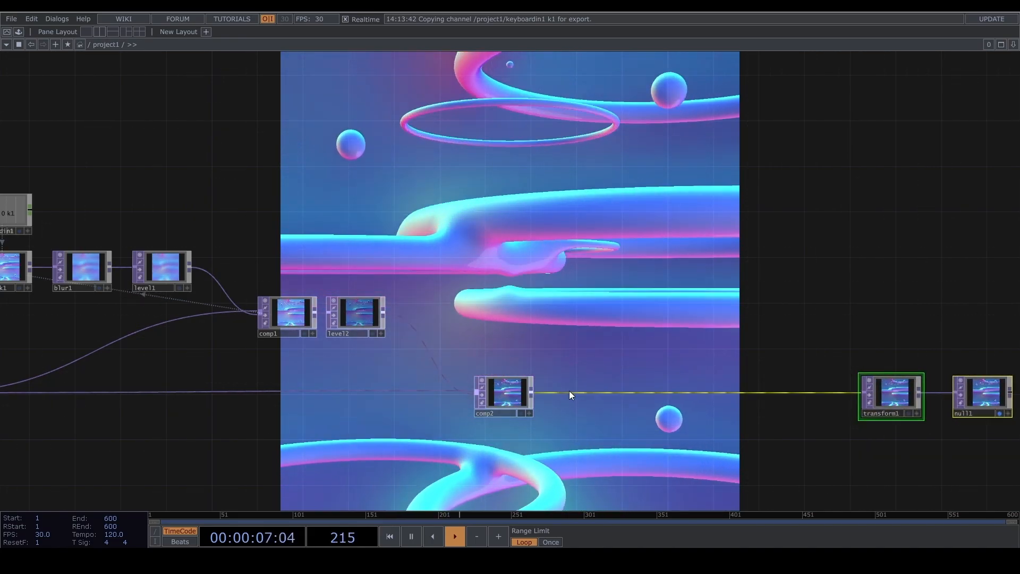
Step: Insert a Bloom TOP between comp2 and transform1 with Pre-Gamma 0.72 and Pre-Brightness 0.07
scroll(569, 390, up, 3)
right_click(571, 392)
click(594, 380)
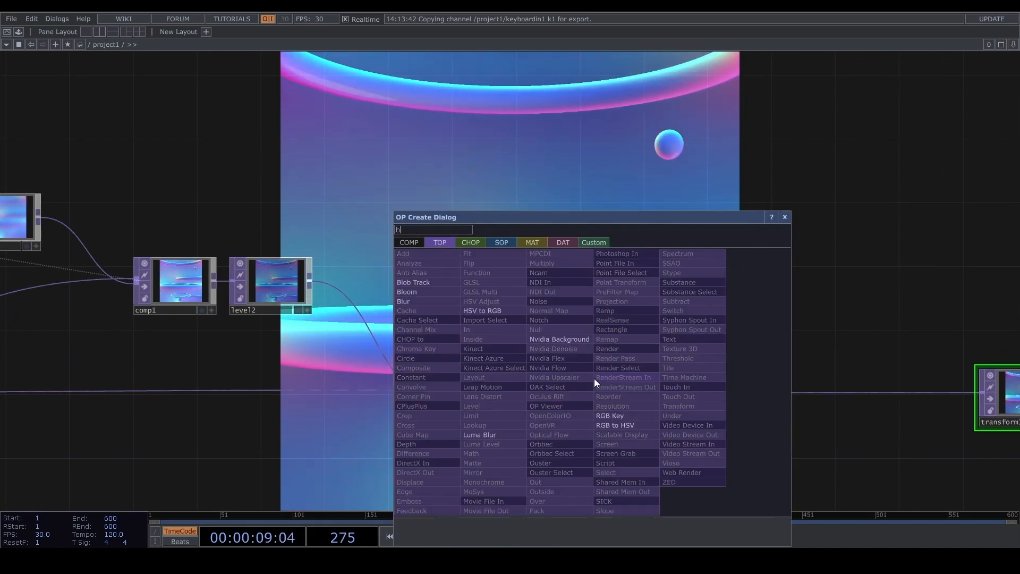
click(407, 284)
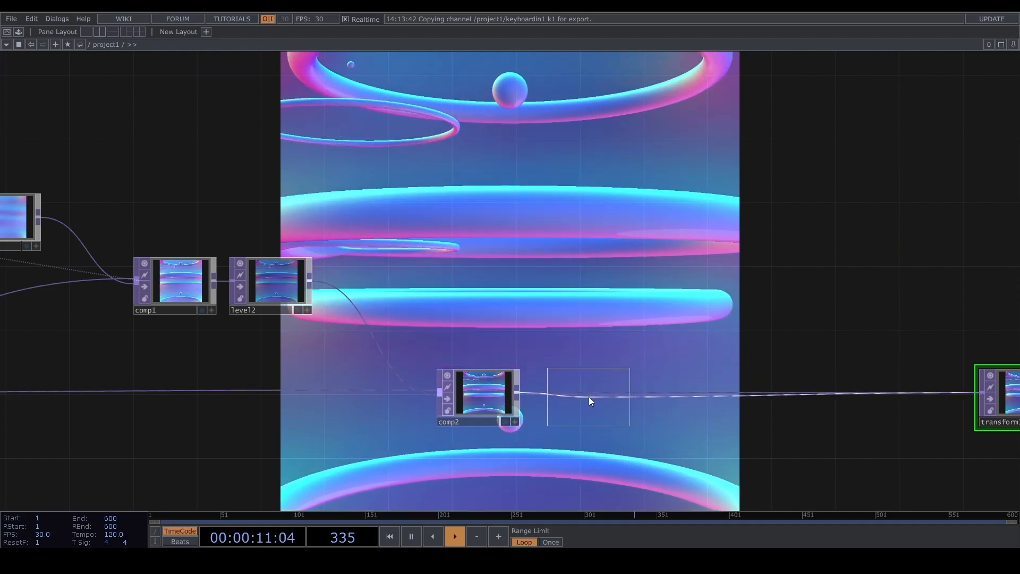
click(588, 396)
key(p)
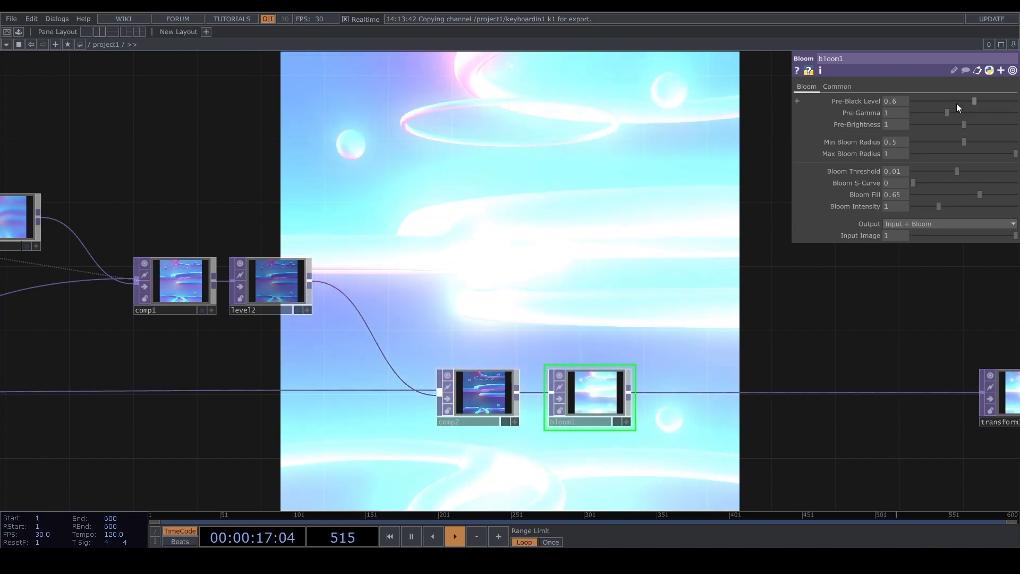
drag(948, 112, 915, 122)
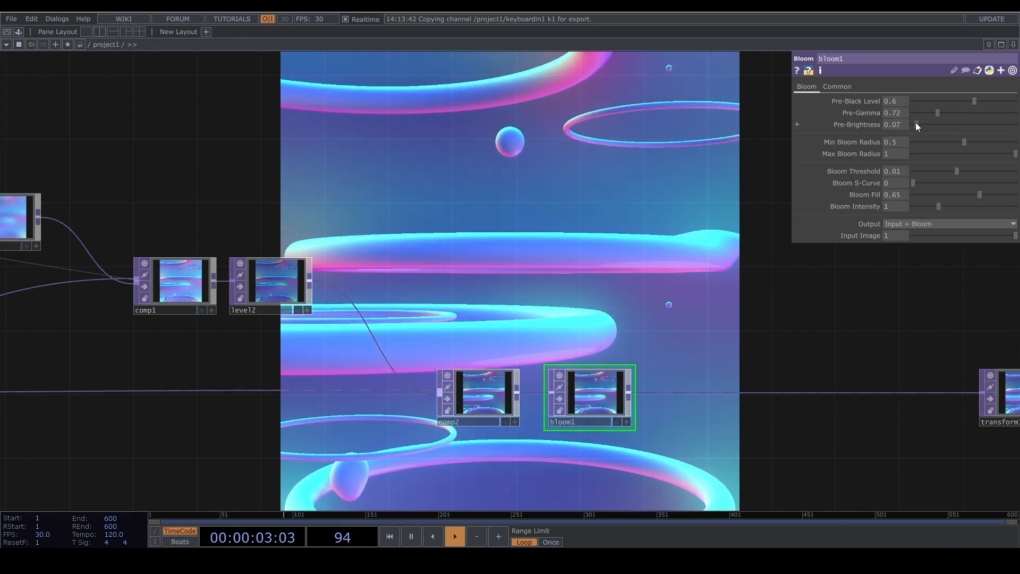
Step: Insert an HSV Adjust TOP between bloom1 and transform1 with Saturation Multiplier 1.12 and Value Multiplier 1.1
drag(523, 281, 381, 243)
right_click(539, 356)
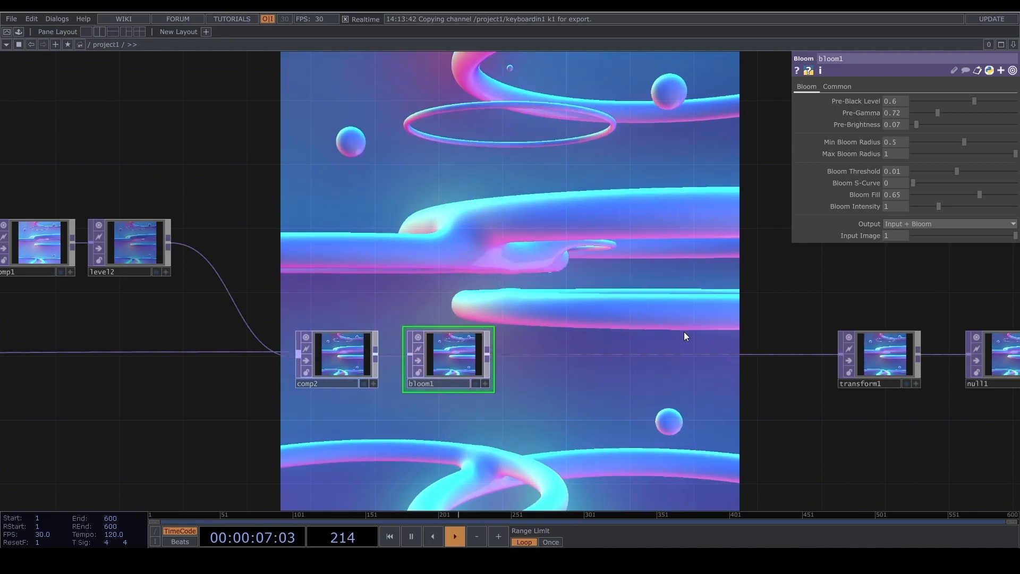
right_click(543, 354)
click(555, 345)
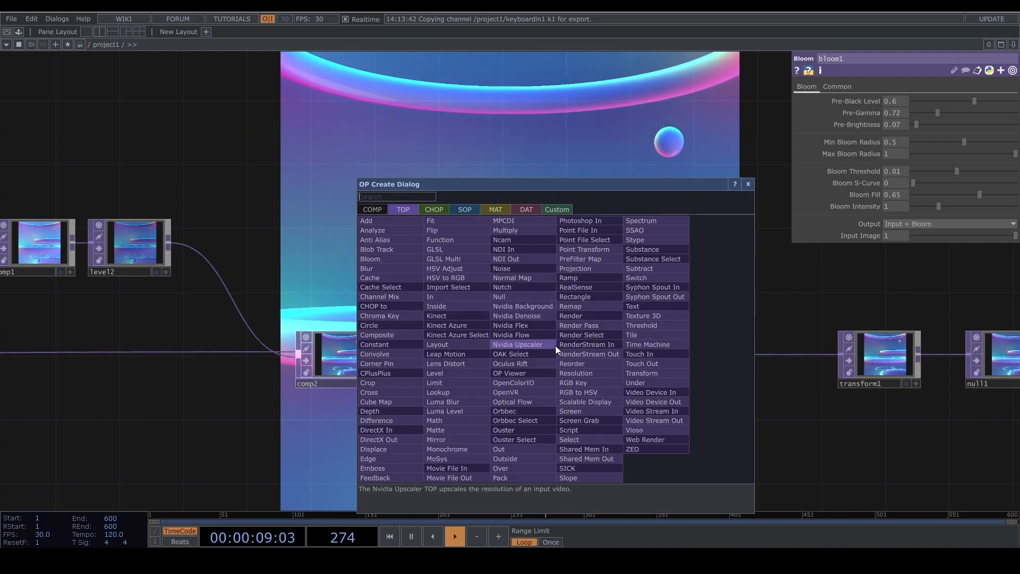
text(h)
click(455, 268)
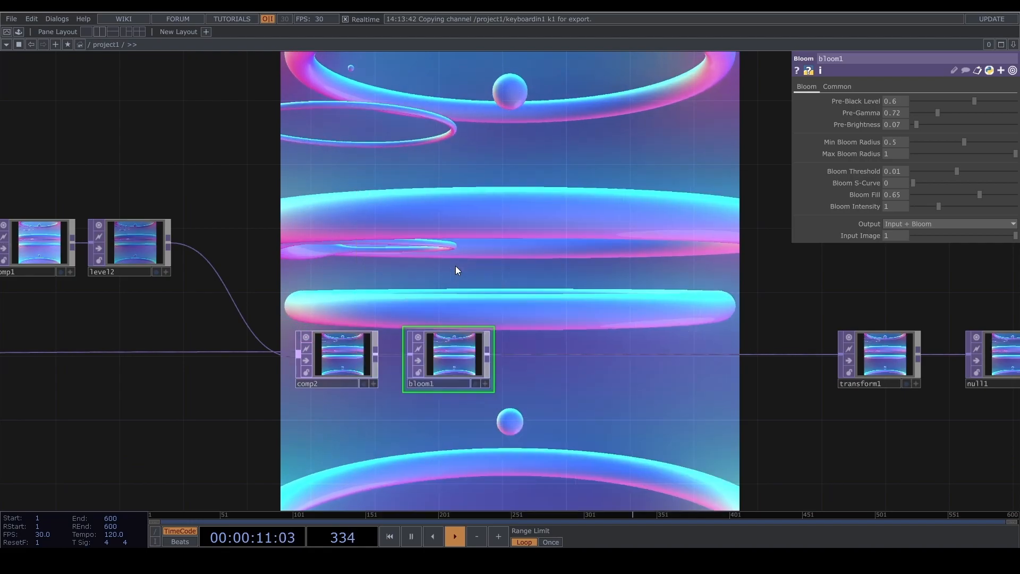
click(576, 360)
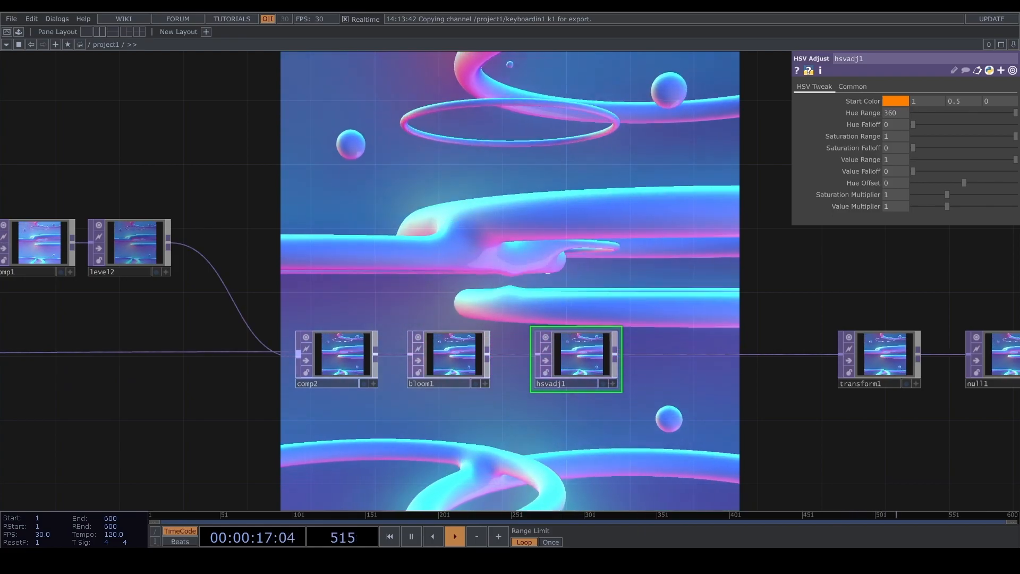
drag(948, 196, 950, 207)
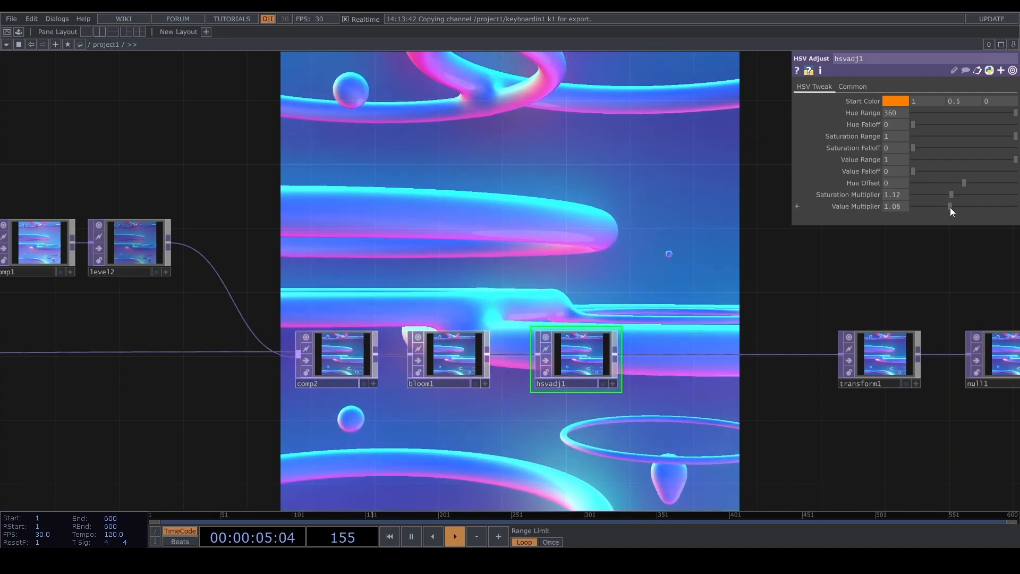
text(1)
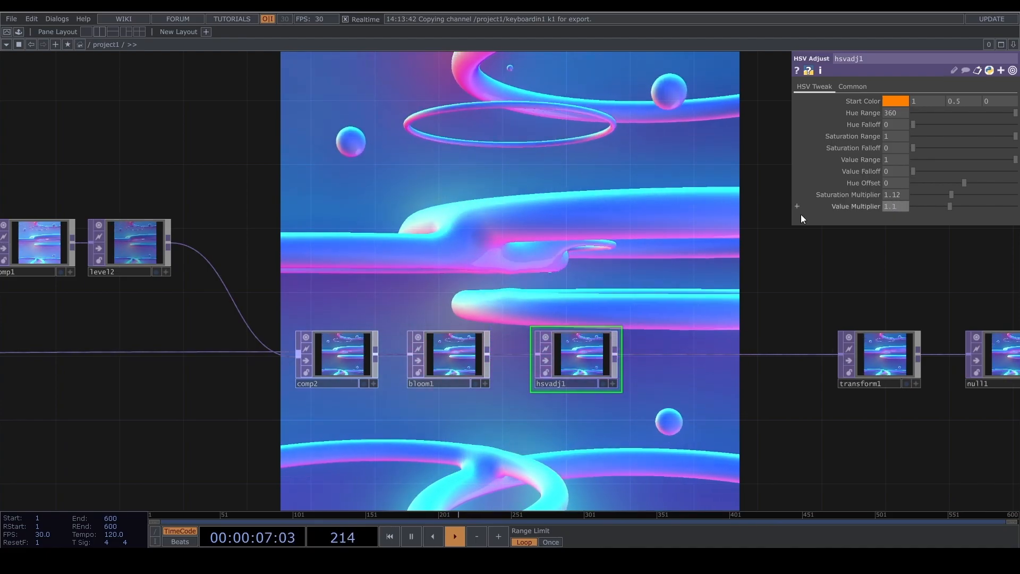
Step: Insert a Level TOP between hsvadj1 and transform1 with Brightness 1 at 1.04 and Contrast at 1.03
drag(556, 239, 510, 299)
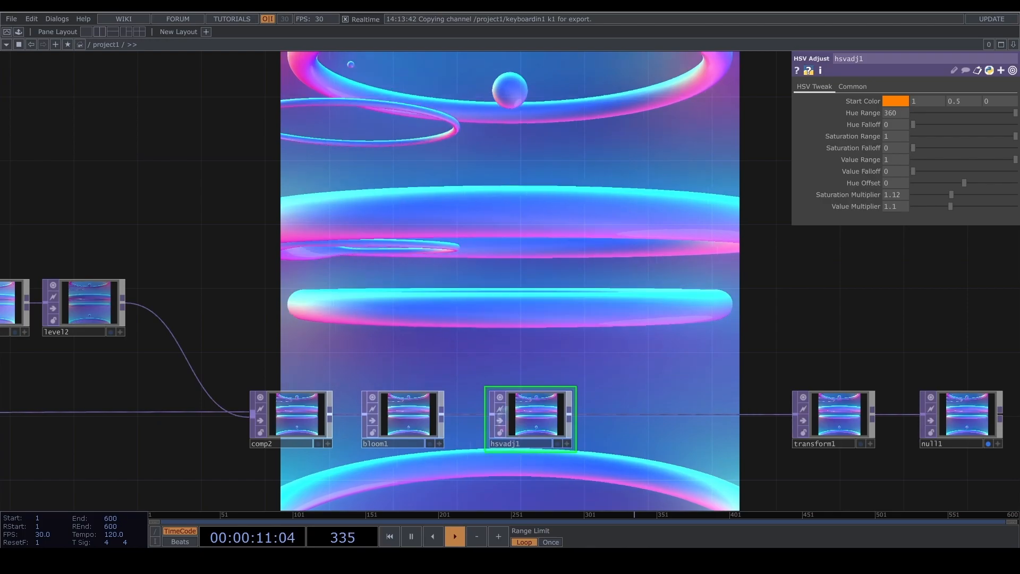
right_click(624, 413)
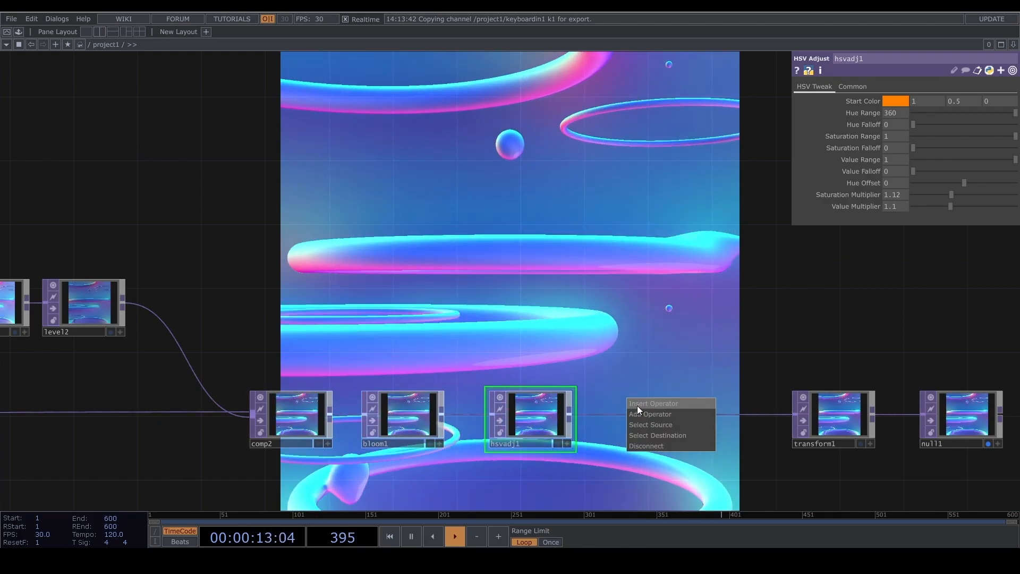
click(637, 403)
text(leve)
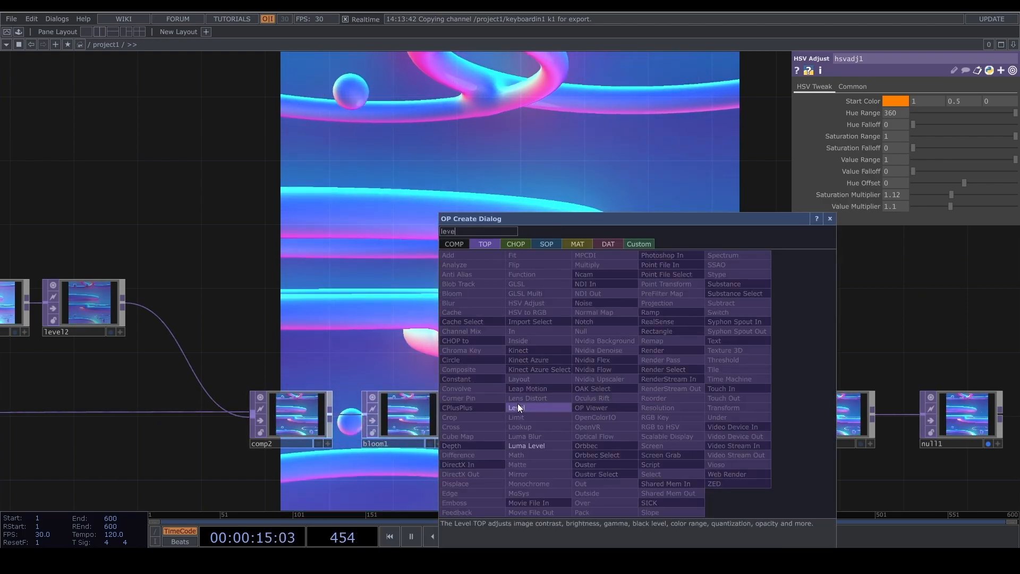
click(516, 408)
click(649, 419)
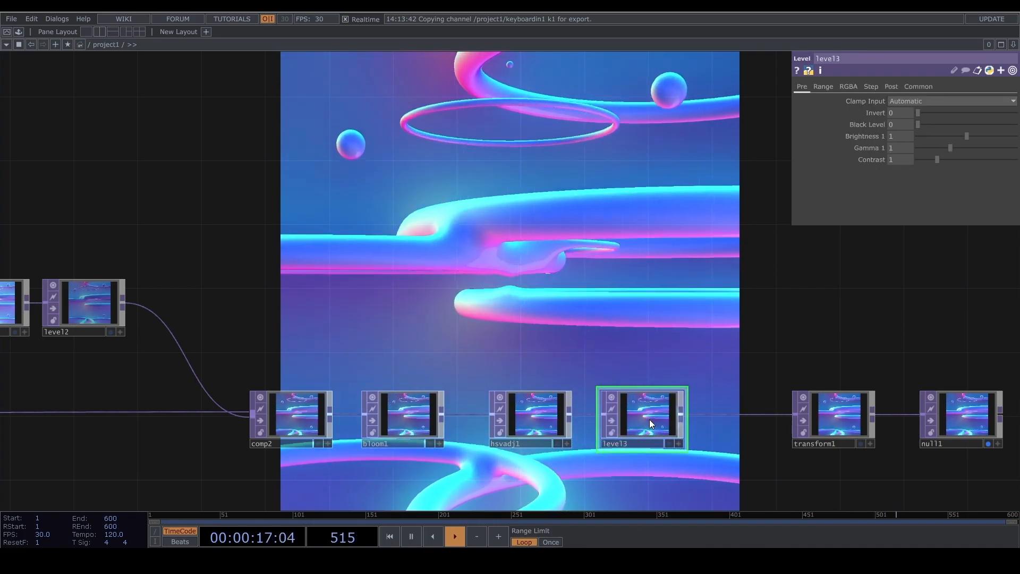
drag(967, 133, 938, 160)
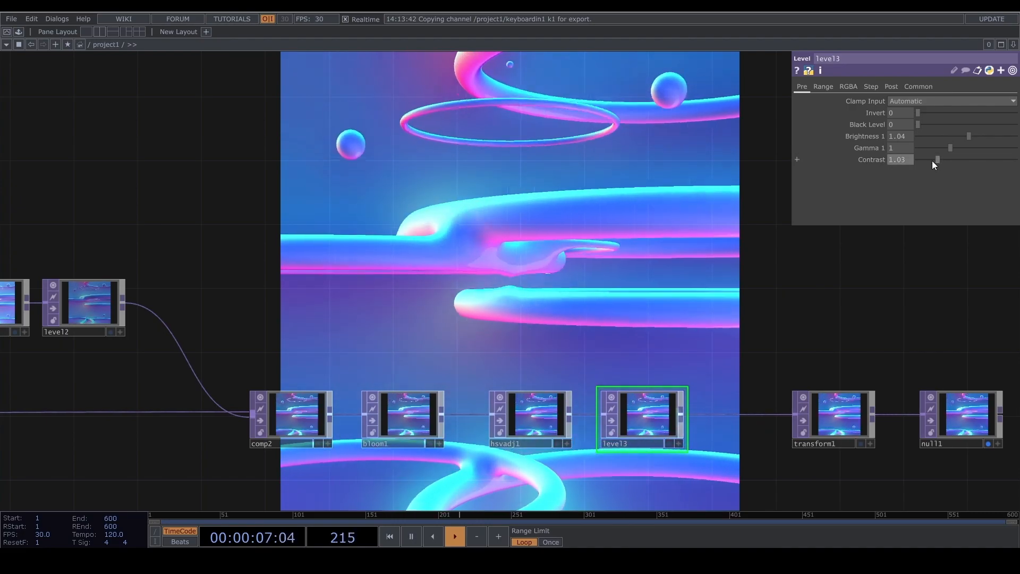
Step: Try different Offset and Amplitude values on waveField2 and waveField1, undoing the changes
scroll(403, 316, down, 8)
scroll(454, 372, up, 10)
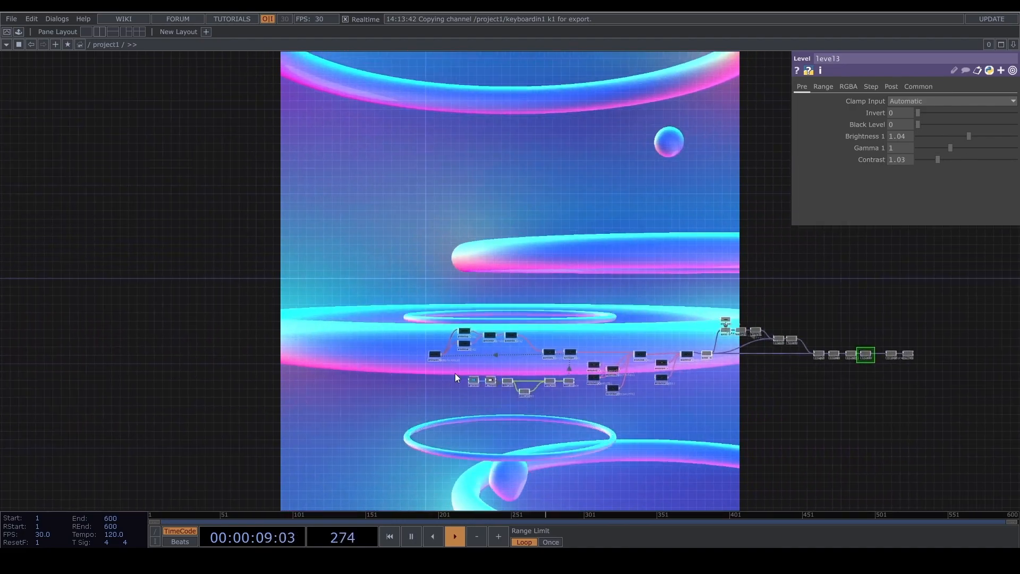
scroll(453, 379, down, 4)
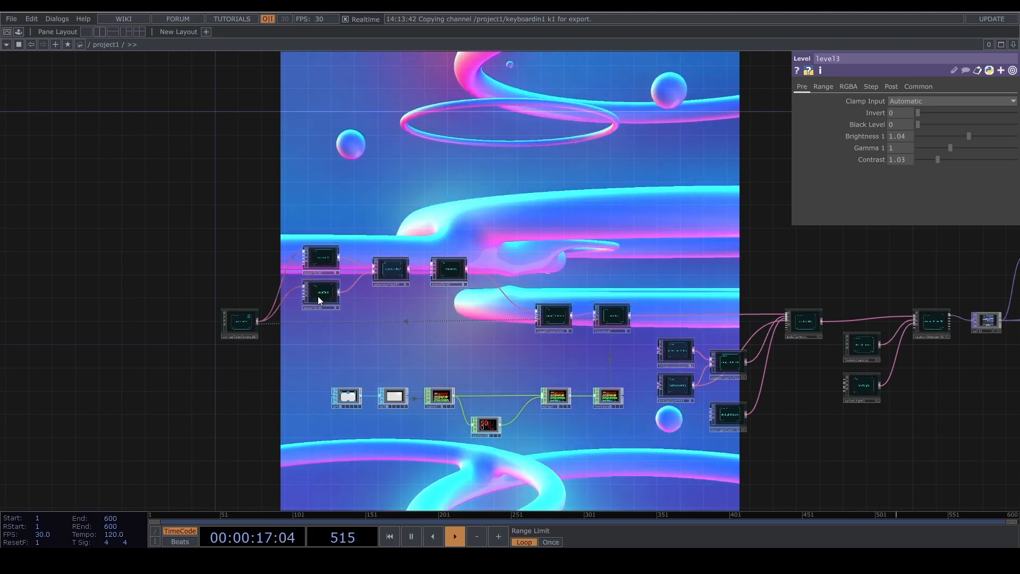
click(318, 295)
mouse_move(962, 183)
mouse_down()
mouse_move(934, 183)
mouse_move(980, 179)
mouse_up()
key(ctrl+z)
drag(913, 169, 958, 168)
key(ctrl+z)
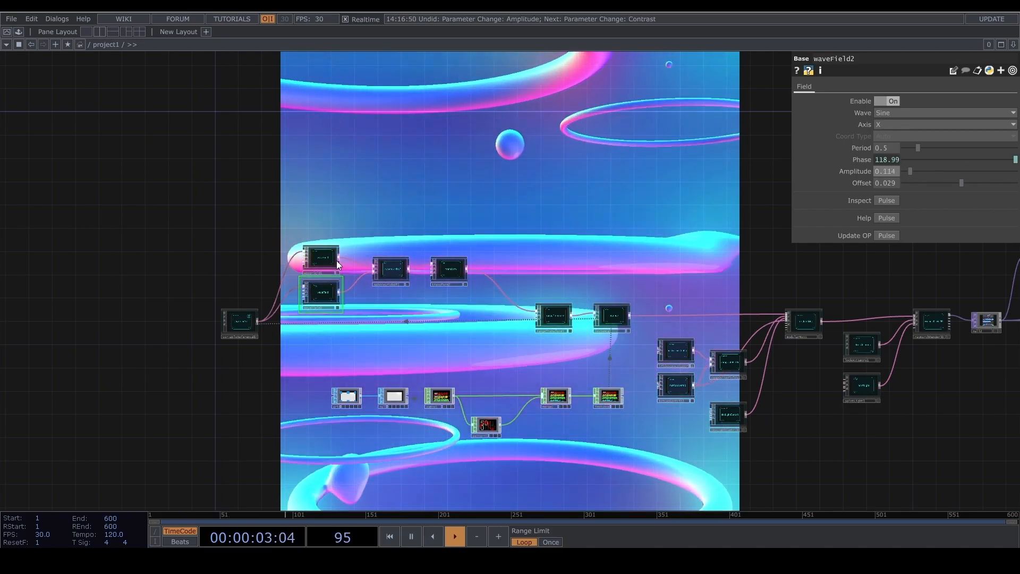
click(324, 259)
drag(960, 169, 1016, 190)
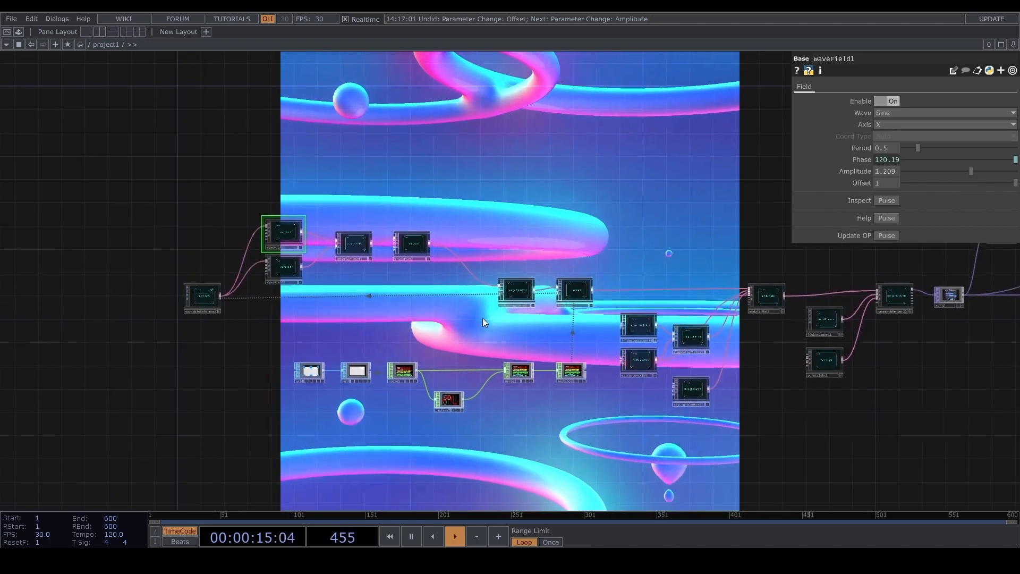
Step: Set the Instance Count of instance1 to 9
scroll(484, 316, up, 4)
click(138, 422)
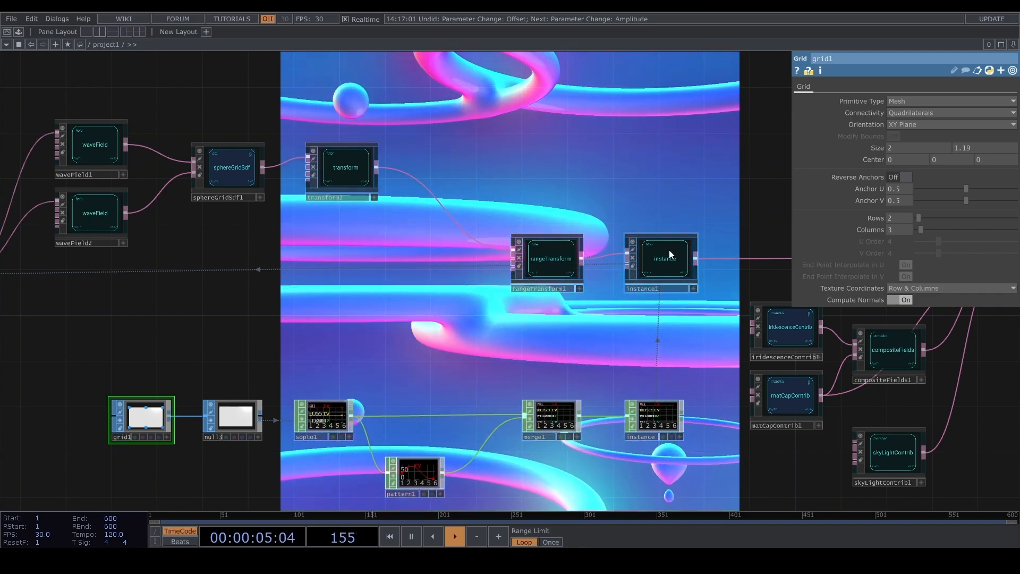
click(670, 260)
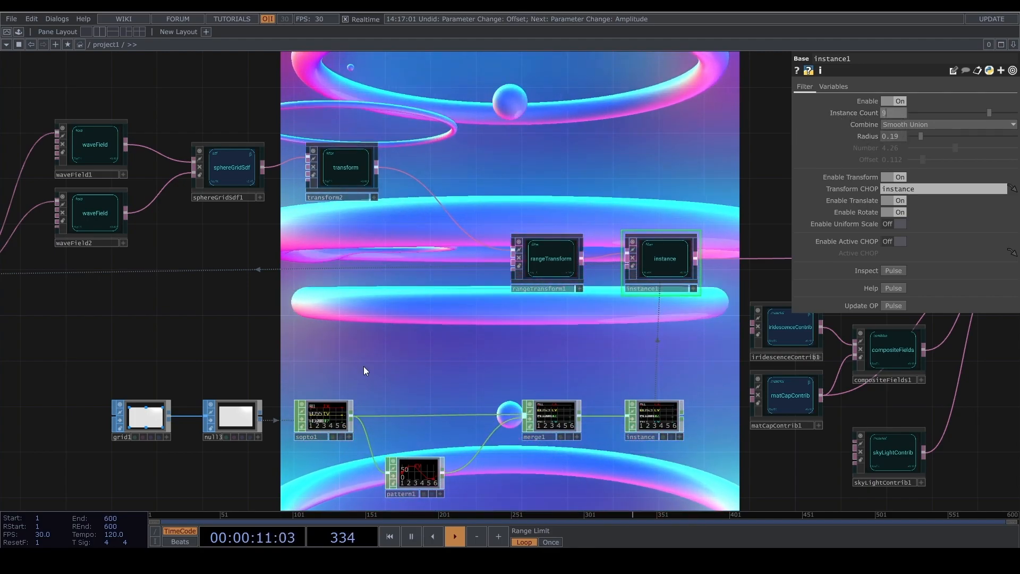
text(9)
key(Return)
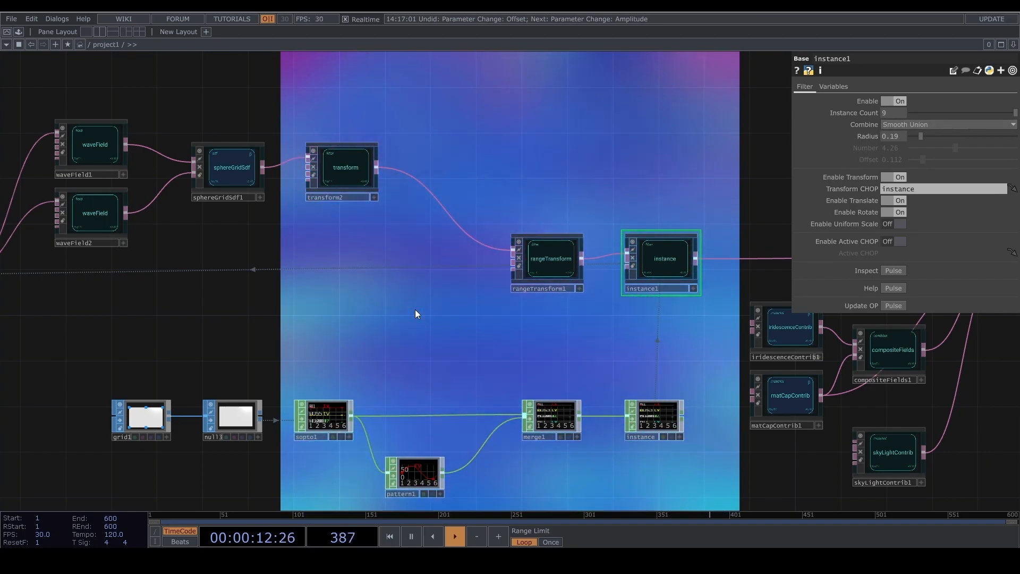
Step: Set grid1's Rows to 3 while the timeline is paused, and resume playback
key(space)
click(159, 422)
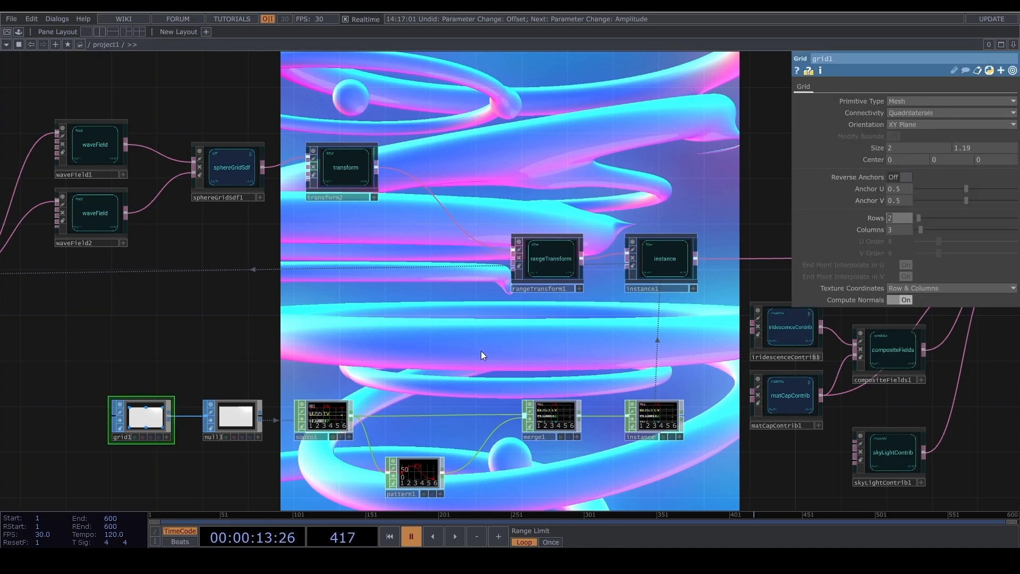
text(3)
key(Return)
key(space)
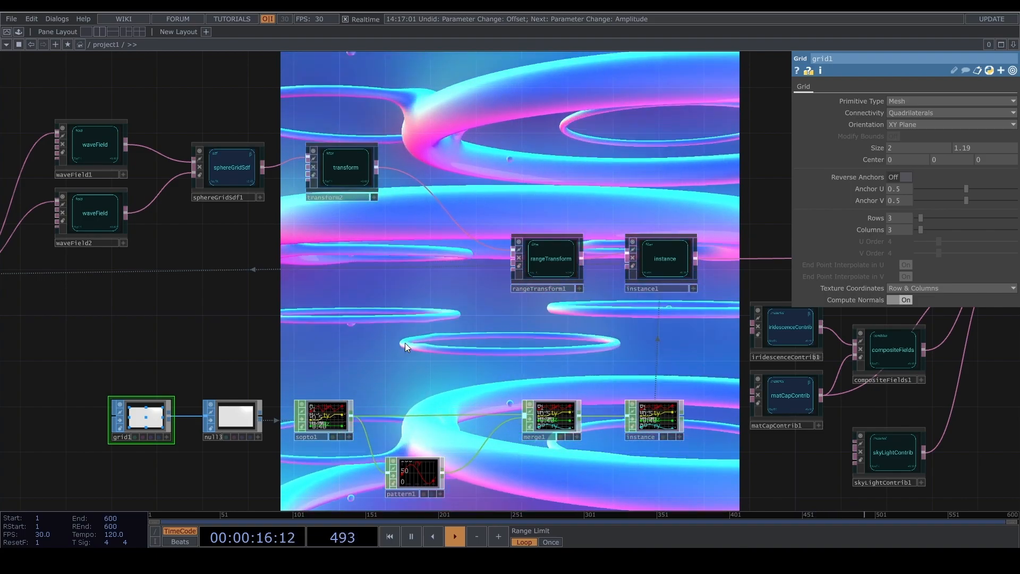
Step: Set level3's Brightness 1 to 1.01 and bloom1's Pre-Gamma to 0.94
scroll(405, 343, down, 6)
drag(541, 225, 480, 264)
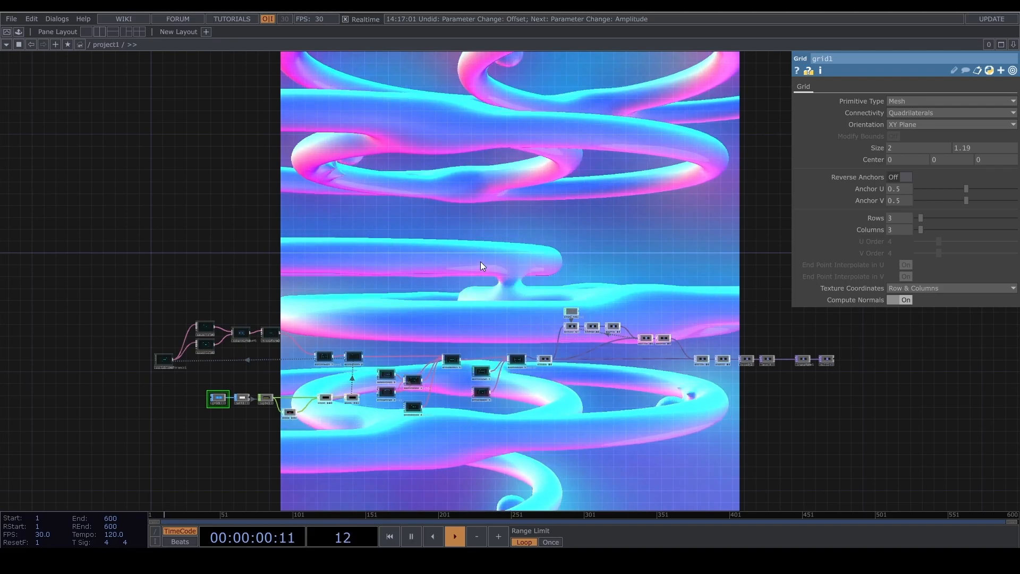
scroll(797, 362, up, 9)
click(623, 316)
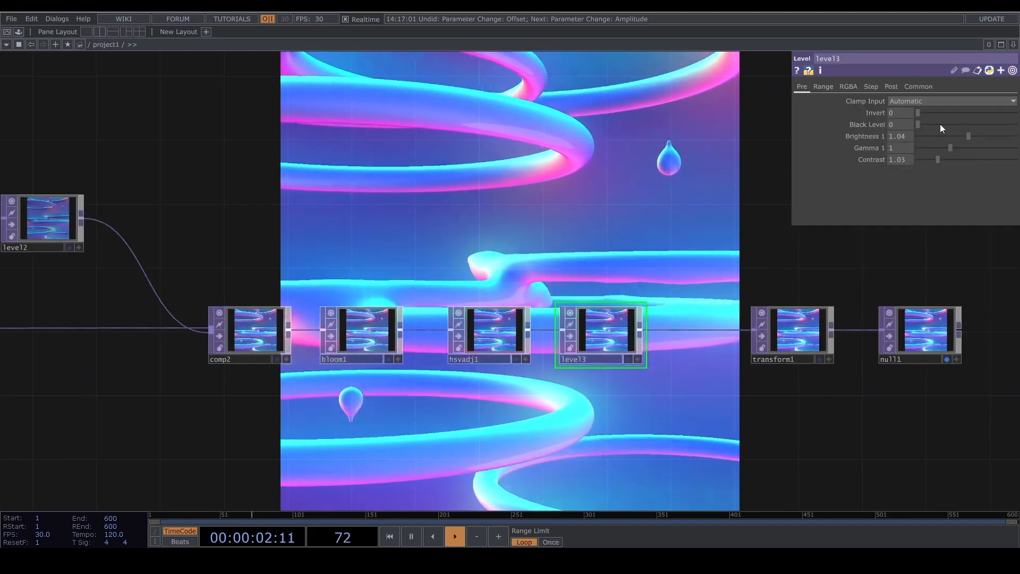
drag(967, 133, 966, 133)
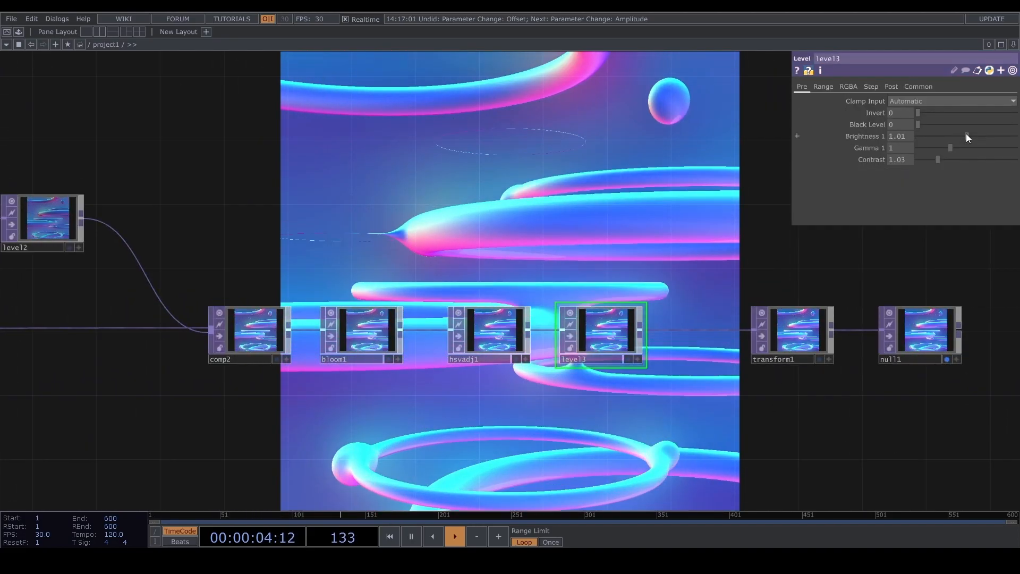
click(359, 334)
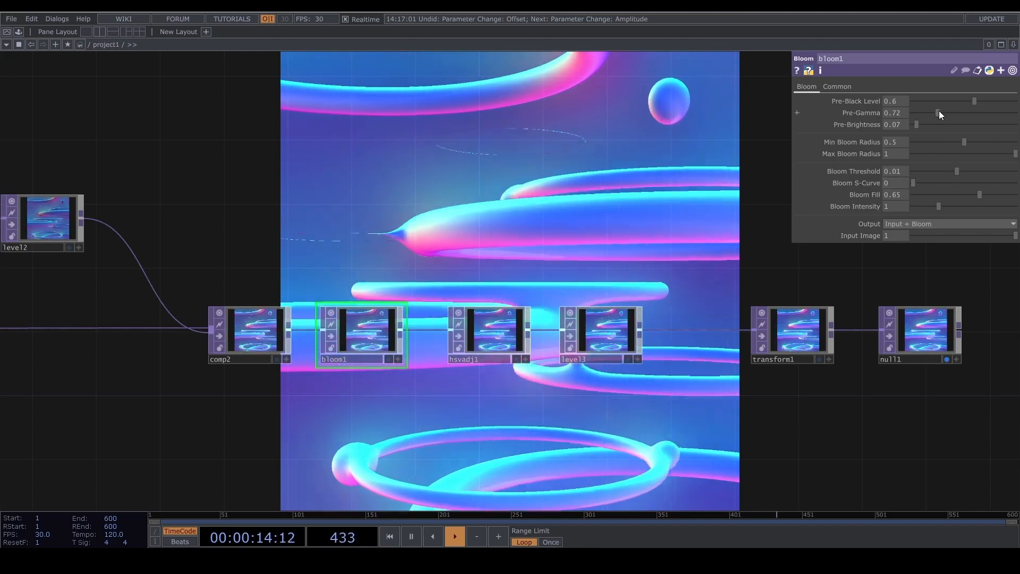
drag(938, 111, 945, 112)
Step: Set grid1's Rows to 2
scroll(545, 291, down, 5)
drag(558, 245, 816, 239)
scroll(232, 369, up, 3)
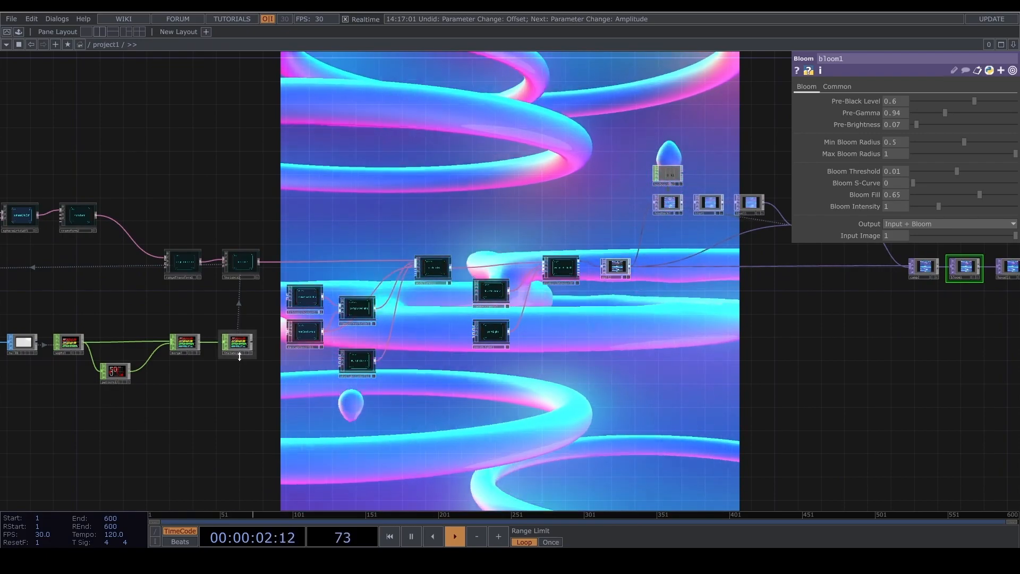
drag(217, 398, 403, 395)
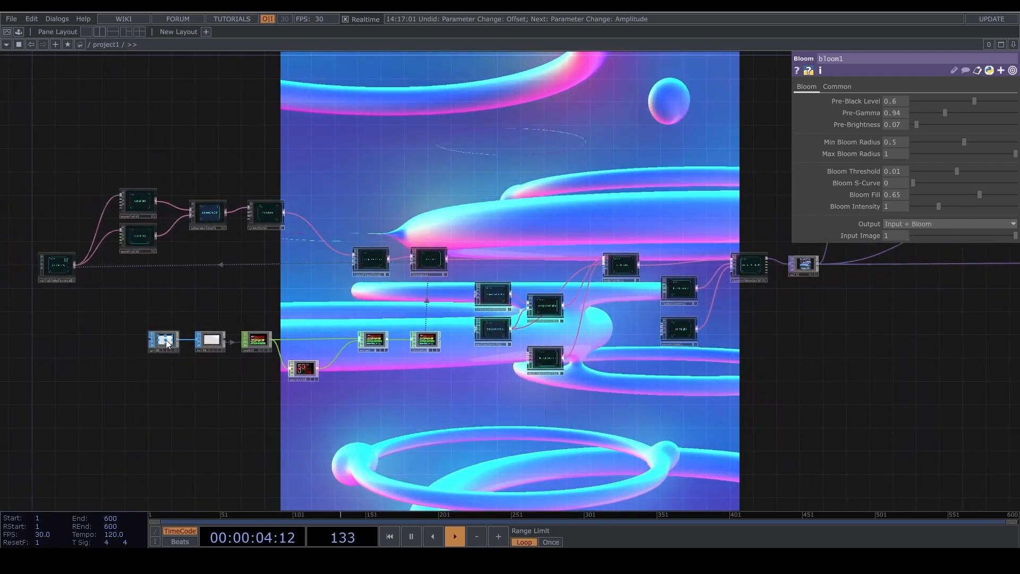
click(166, 343)
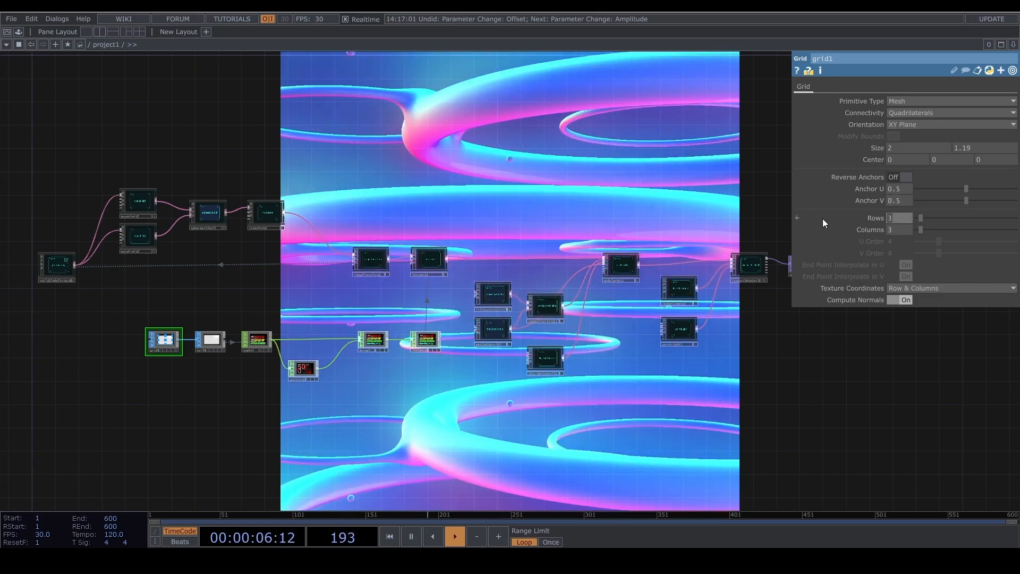
text(2)
key(Return)
Step: Pause the timeline, set the Instance Count of instance1 to 6, and resume playback
key(space)
click(429, 259)
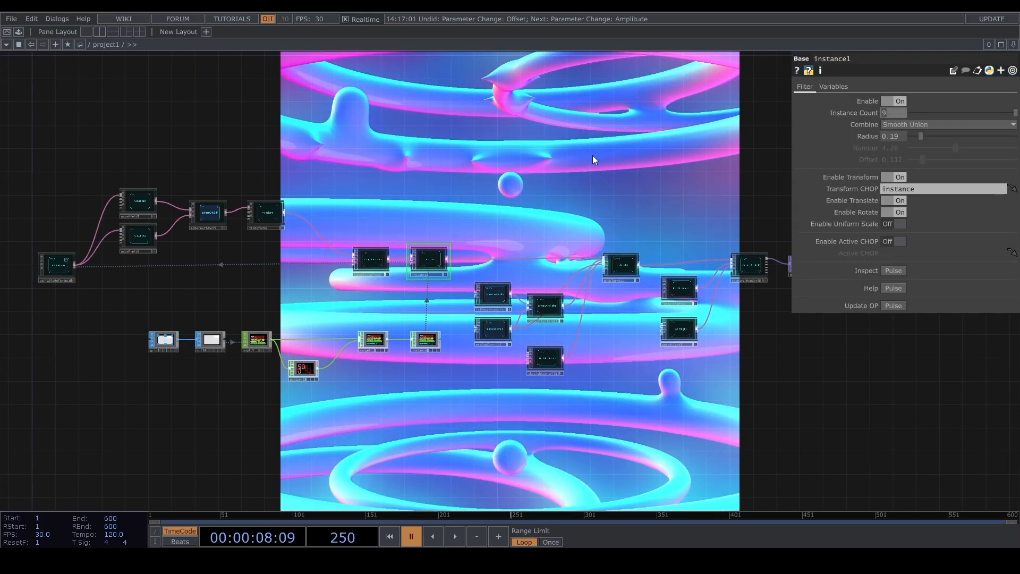
key(space)
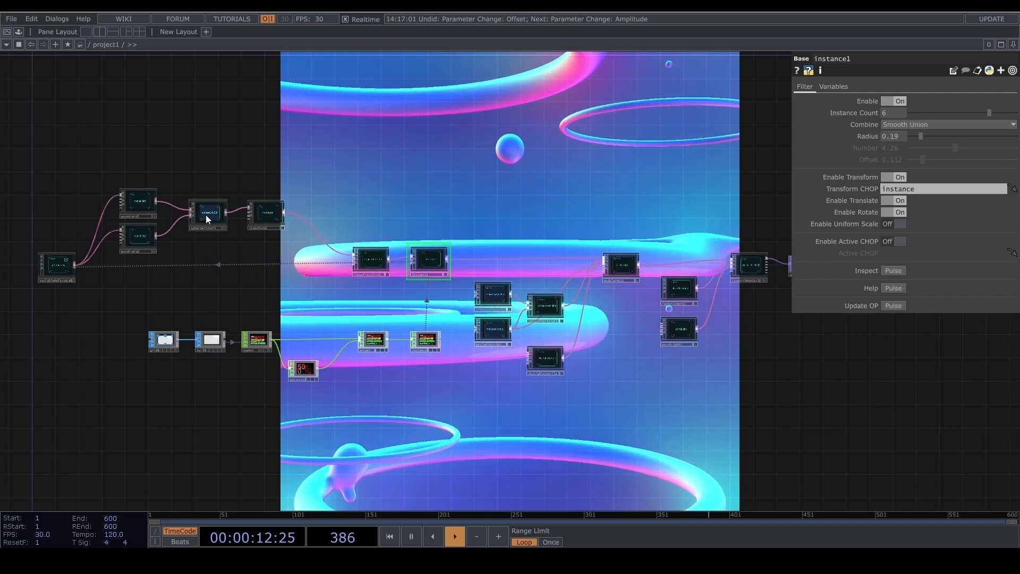
Step: Try different Rows values on sphereGridSdf1 and settle on 5
click(205, 215)
scroll(205, 215, up, 5)
click(330, 200)
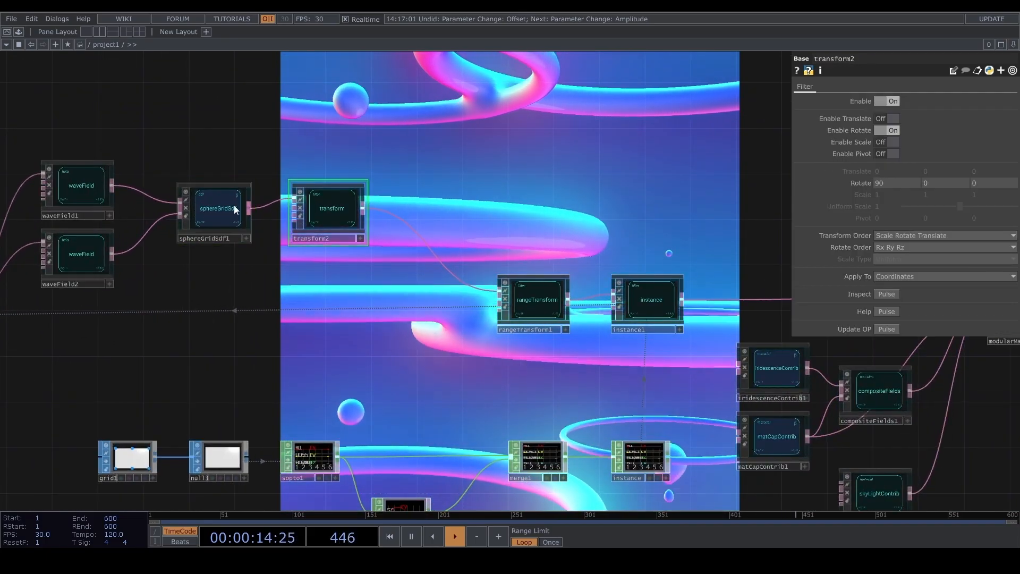
click(234, 208)
drag(920, 120, 932, 126)
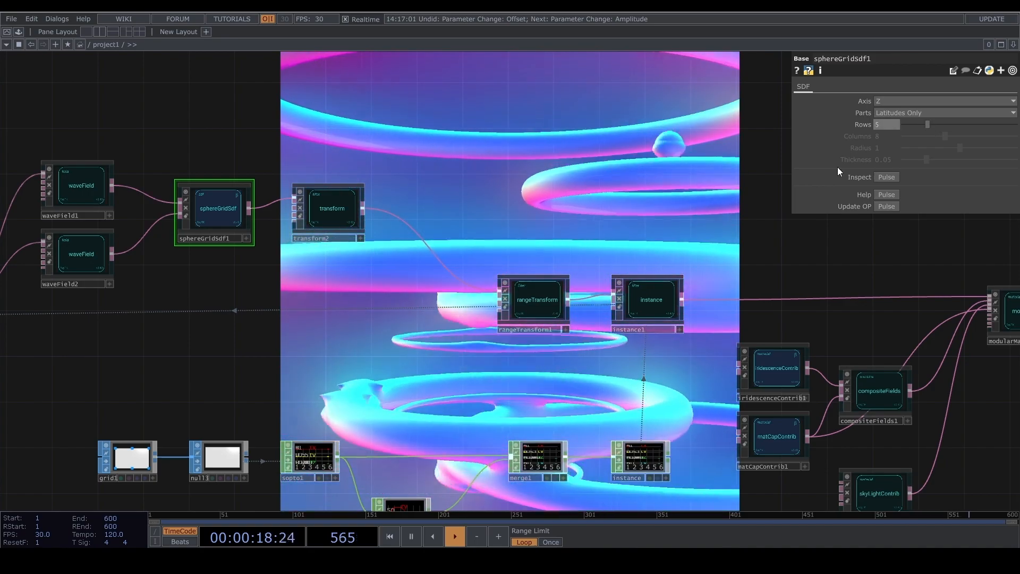
drag(384, 399, 496, 433)
drag(467, 266, 479, 352)
mouse_move(926, 123)
mouse_down()
mouse_move(943, 122)
mouse_move(921, 123)
mouse_up()
scroll(625, 330, down, 10)
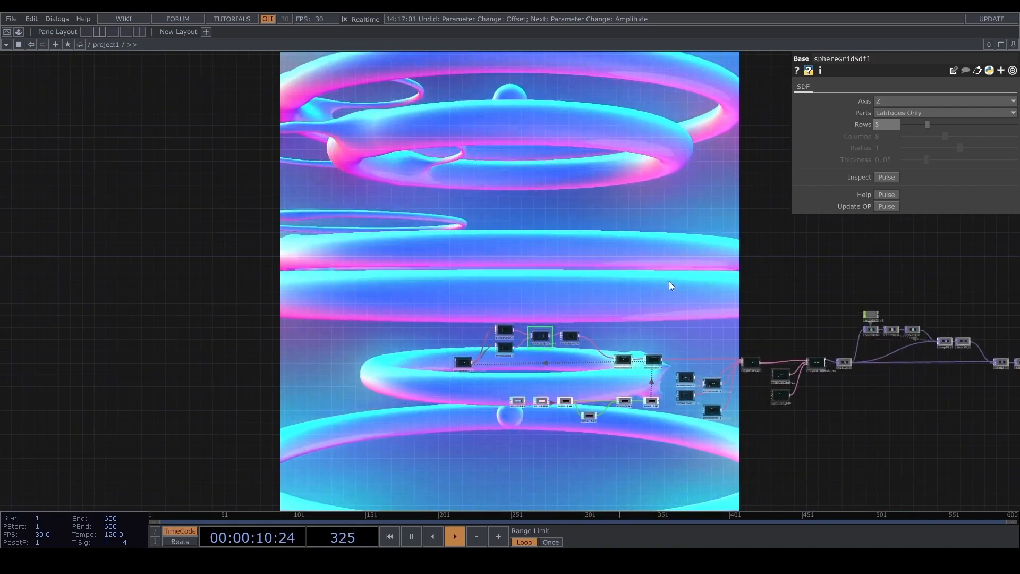
Step: Set pattern1's Channel Names to rx
scroll(394, 345, up, 10)
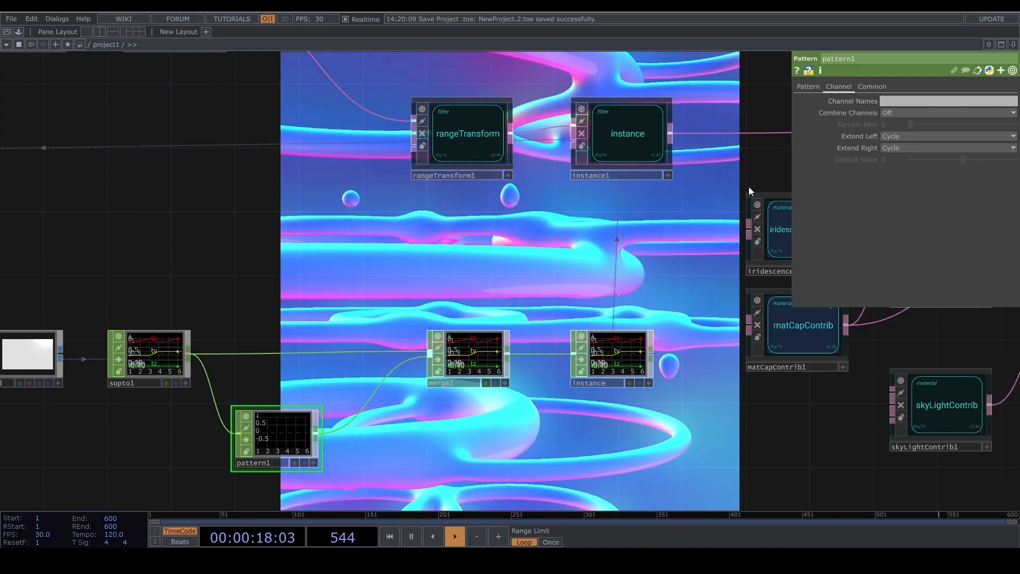
click(893, 101)
text(rx)
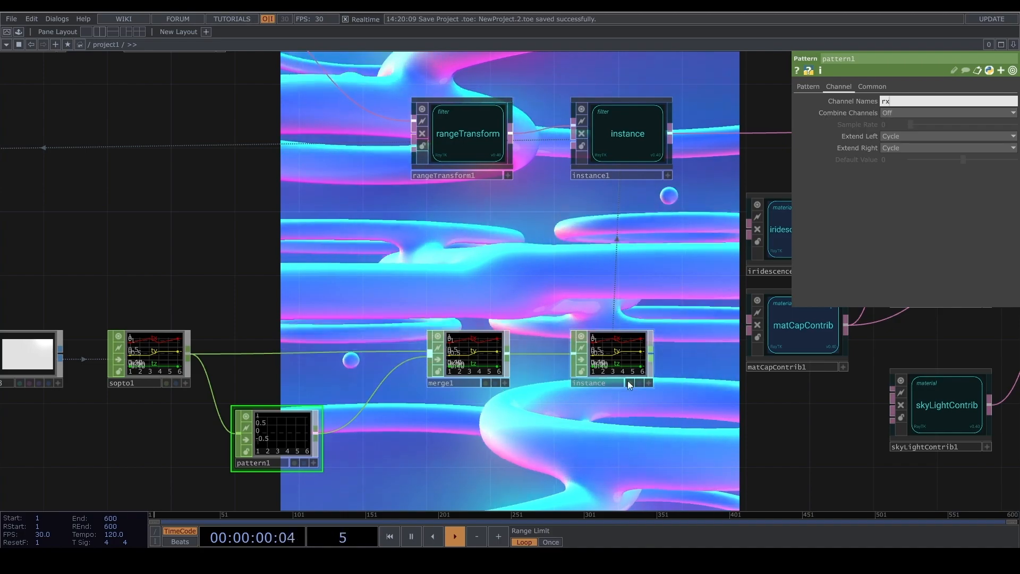
drag(508, 427, 567, 292)
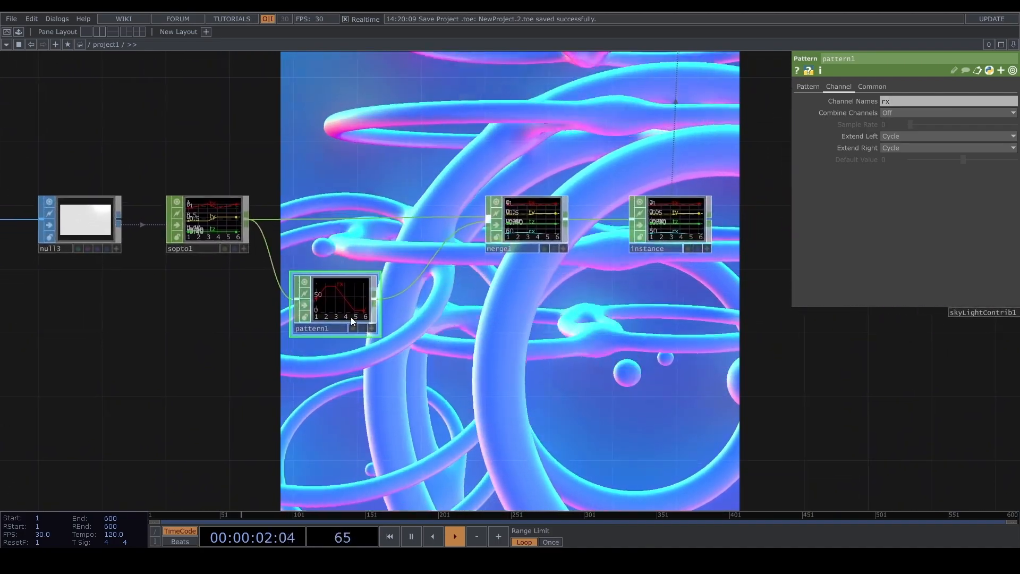
Step: Duplicate pattern1 below the original and set the copy's Channel Names to ry
key(ctrl+c)
key(ctrl+v)
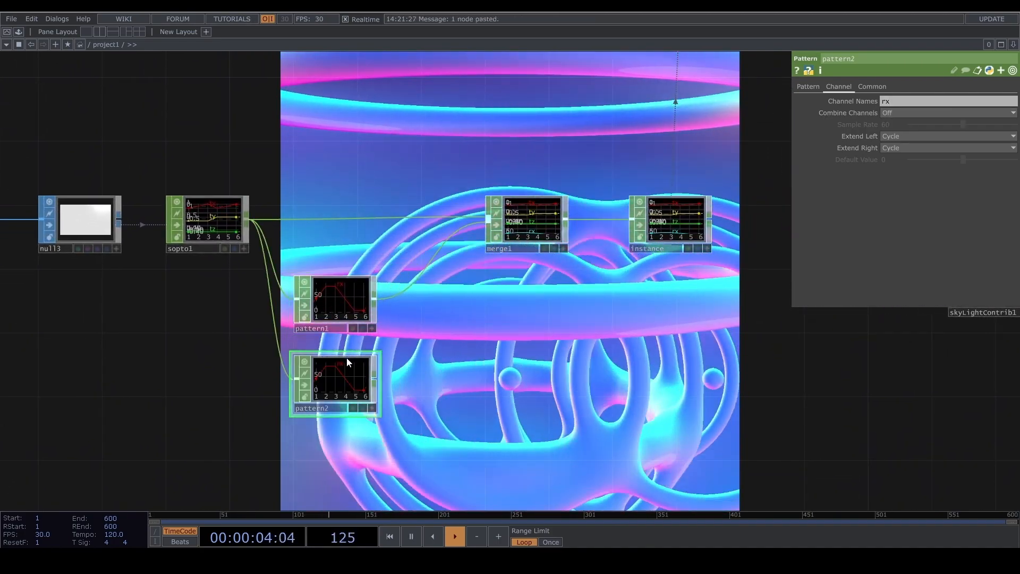
drag(890, 103, 884, 102)
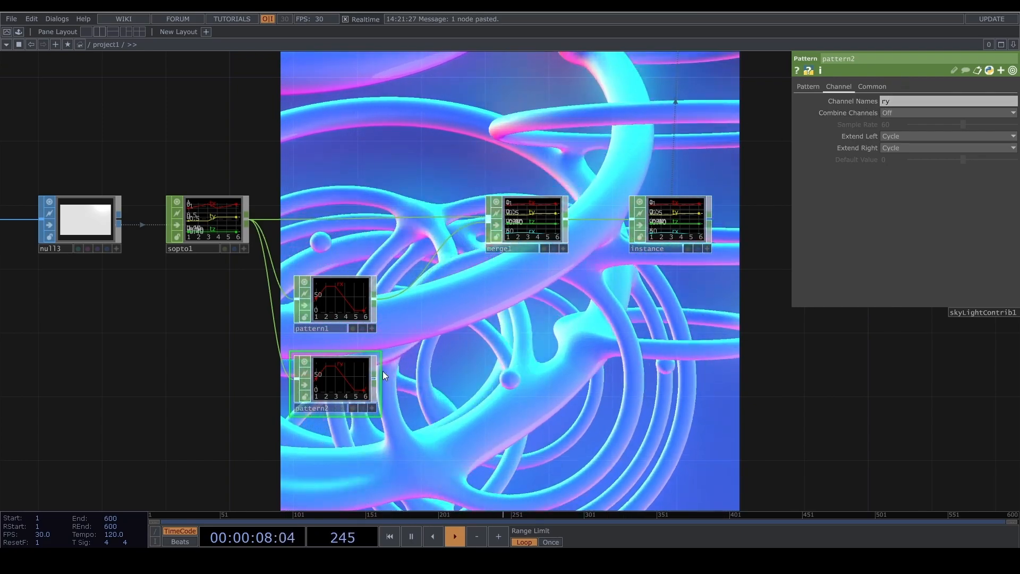
Step: Animate pattern1's Phase with the expression absTime.seconds * 0.1
click(357, 300)
click(808, 86)
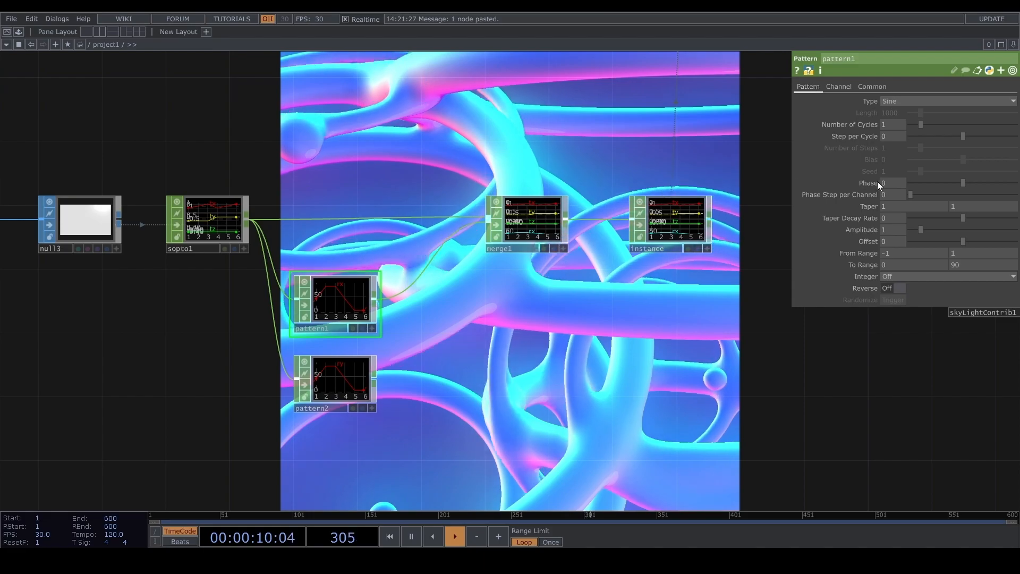
text(abs)
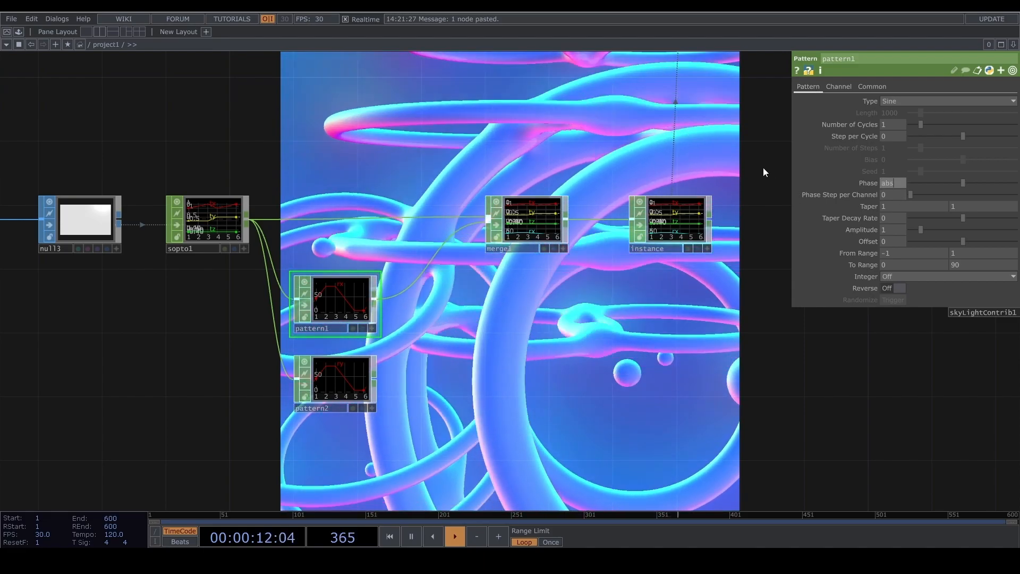
text(Time.seconds * 0)
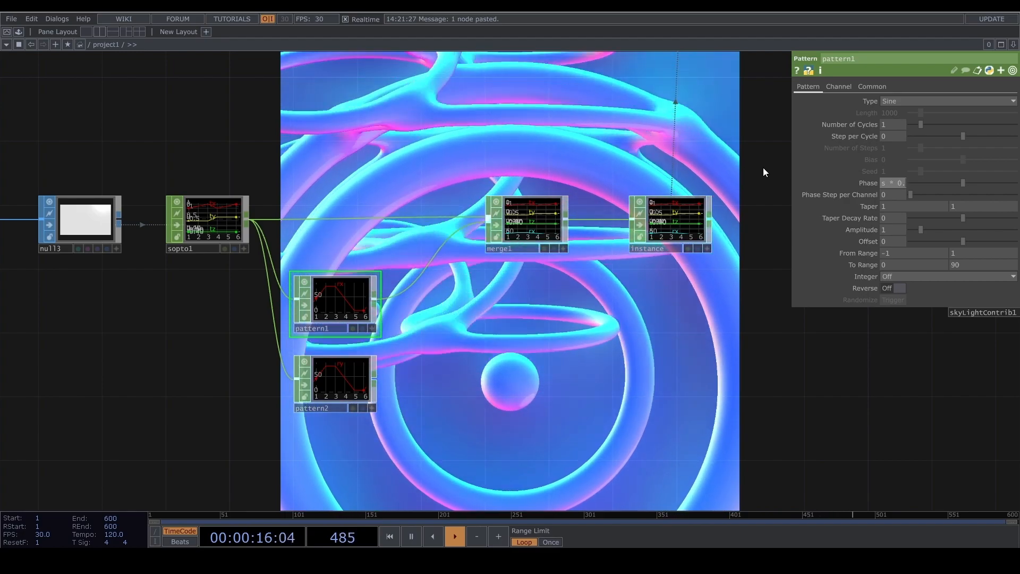
key(Return)
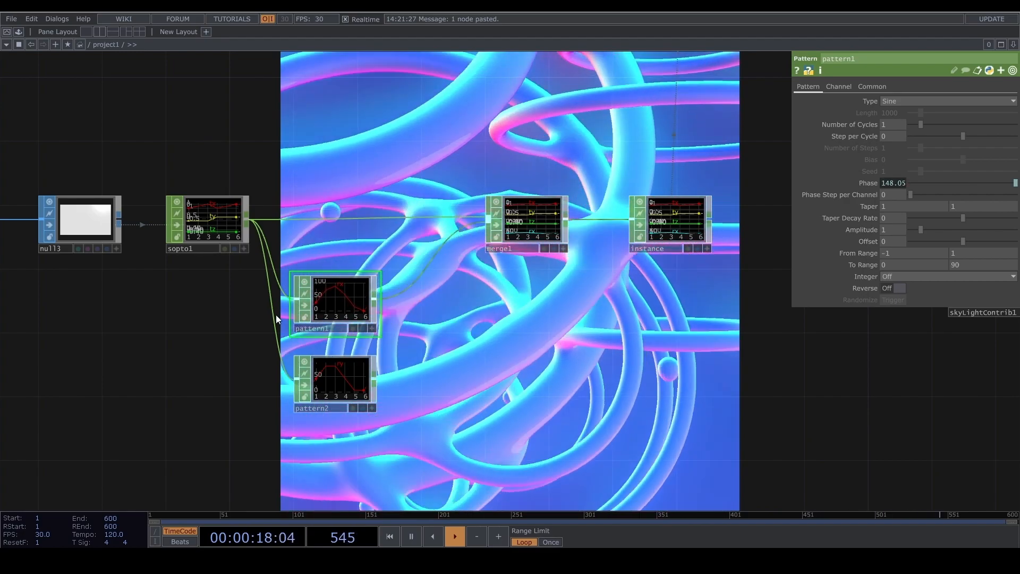
Step: Copy pattern1's Phase expression to pattern2 and slow it down to absTime.seconds * 0.07
click(891, 182)
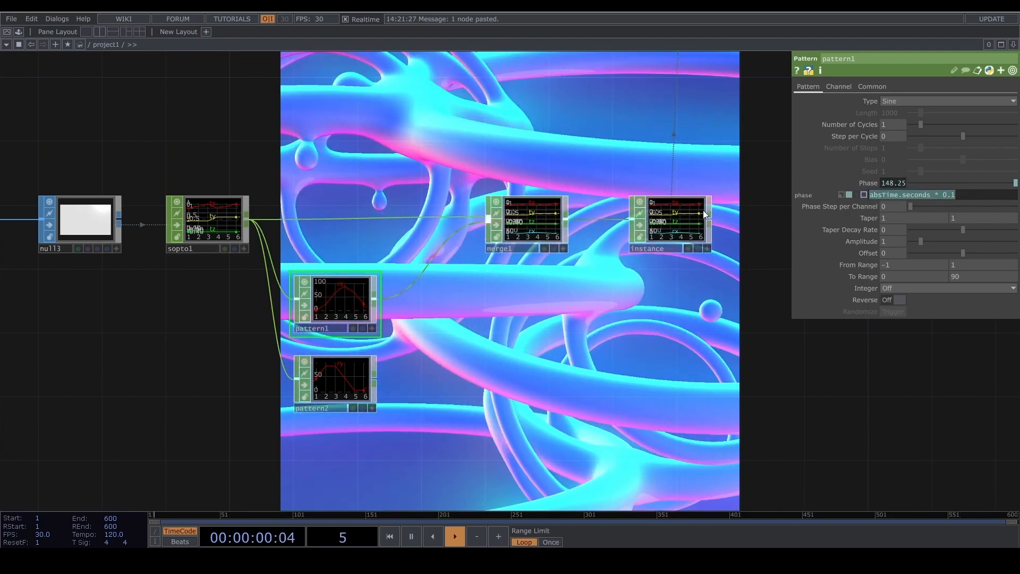
click(314, 365)
click(808, 87)
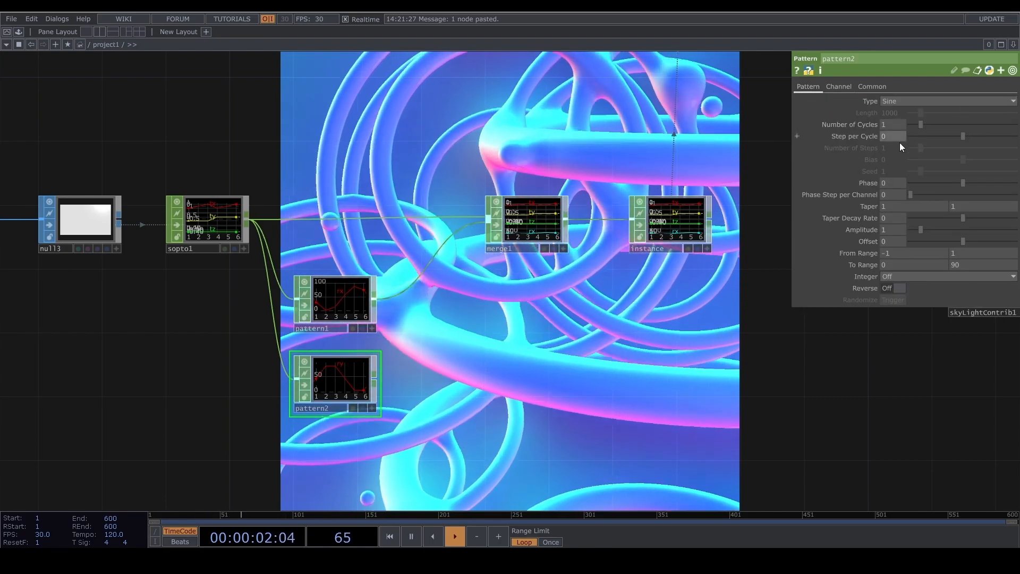
drag(893, 183, 801, 168)
key(ctrl+v)
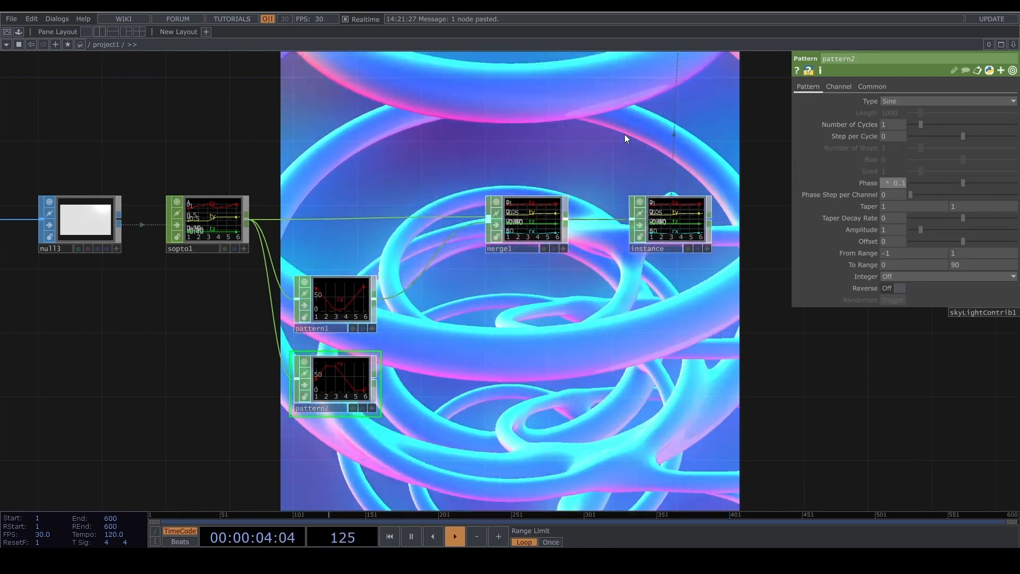
key(Return)
click(891, 183)
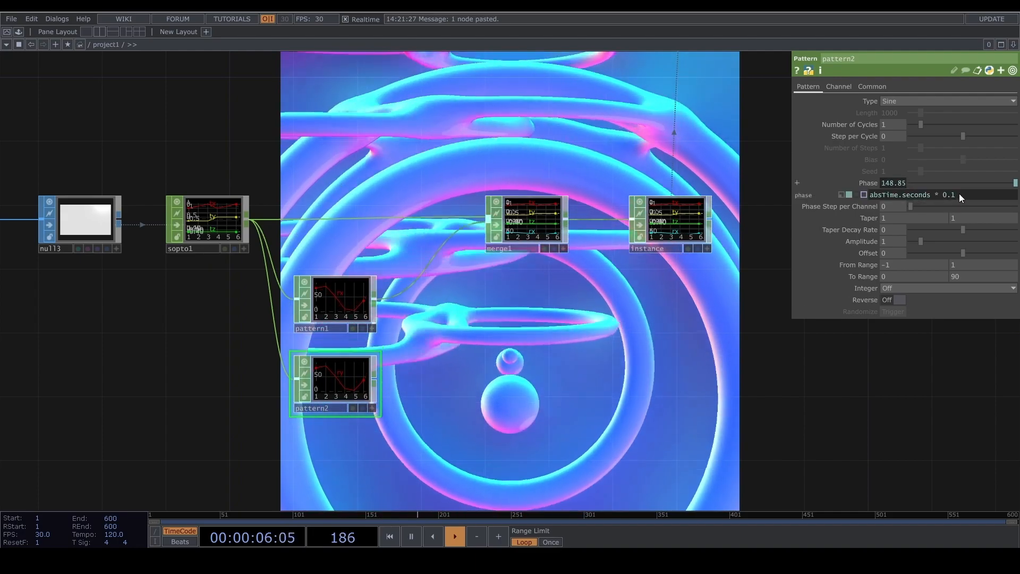
text(07)
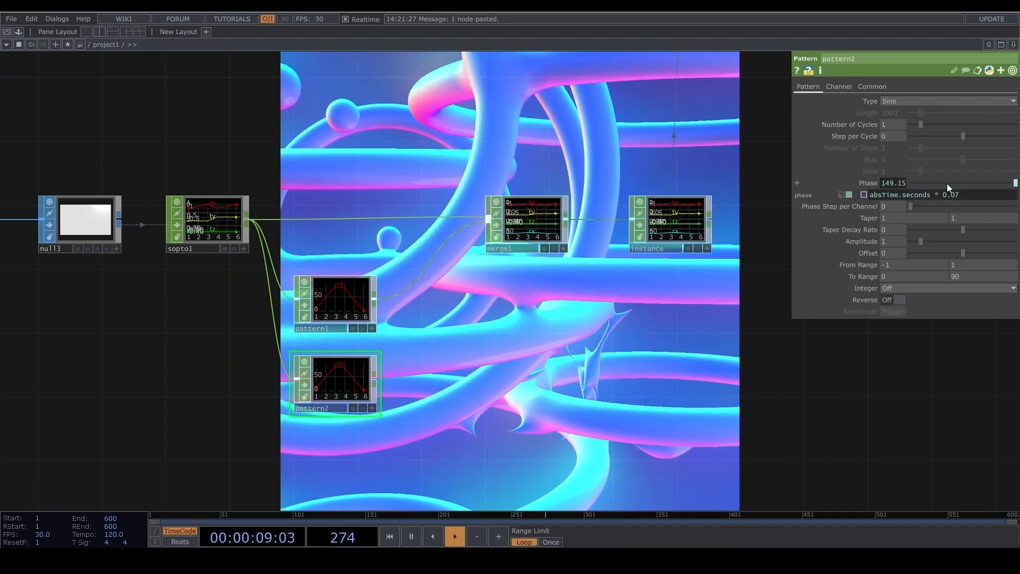
key(Return)
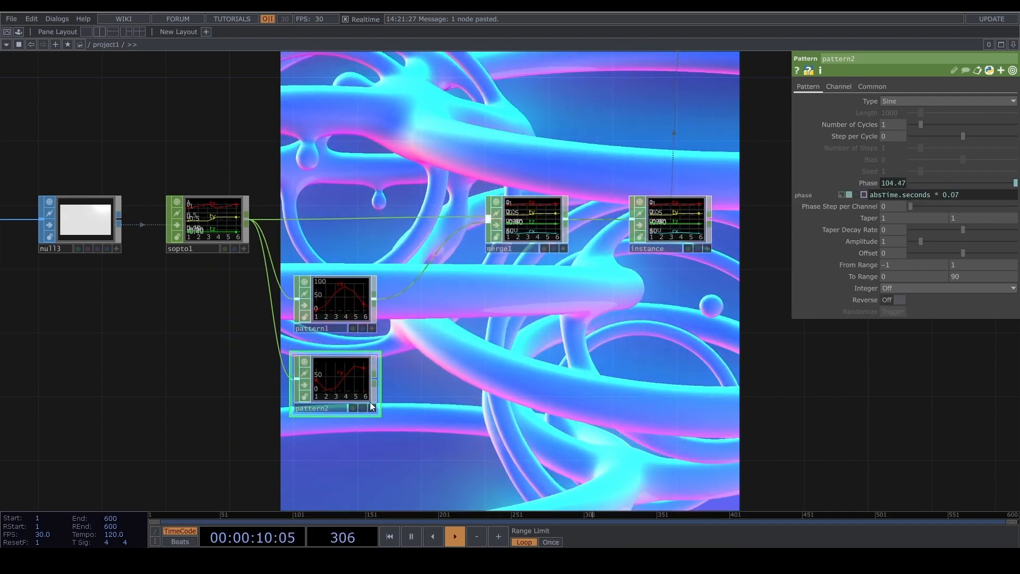
Step: Wire pattern2 into merge1 alongside pattern1
drag(373, 379, 438, 295)
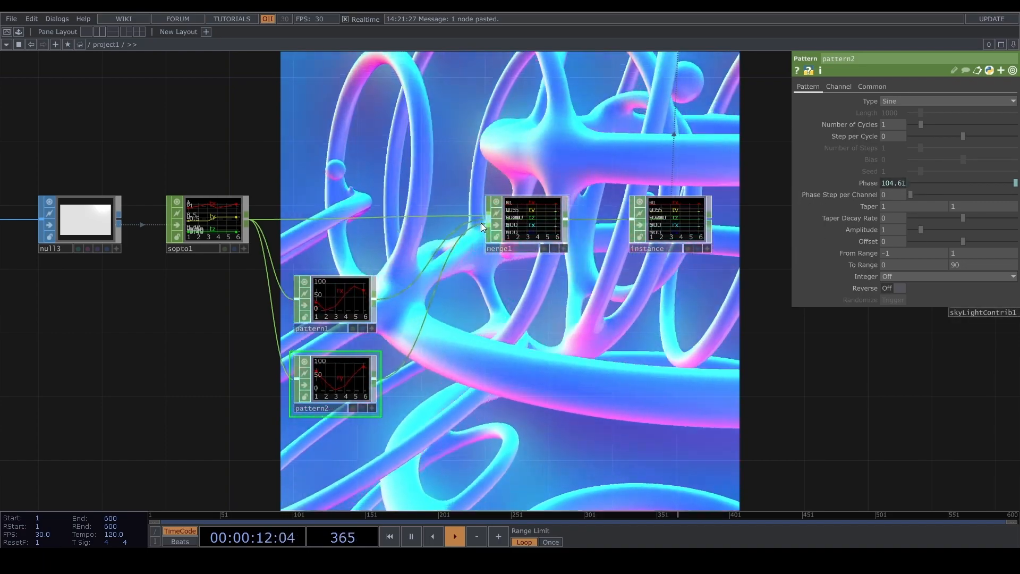
scroll(542, 339, down, 5)
drag(612, 147, 549, 312)
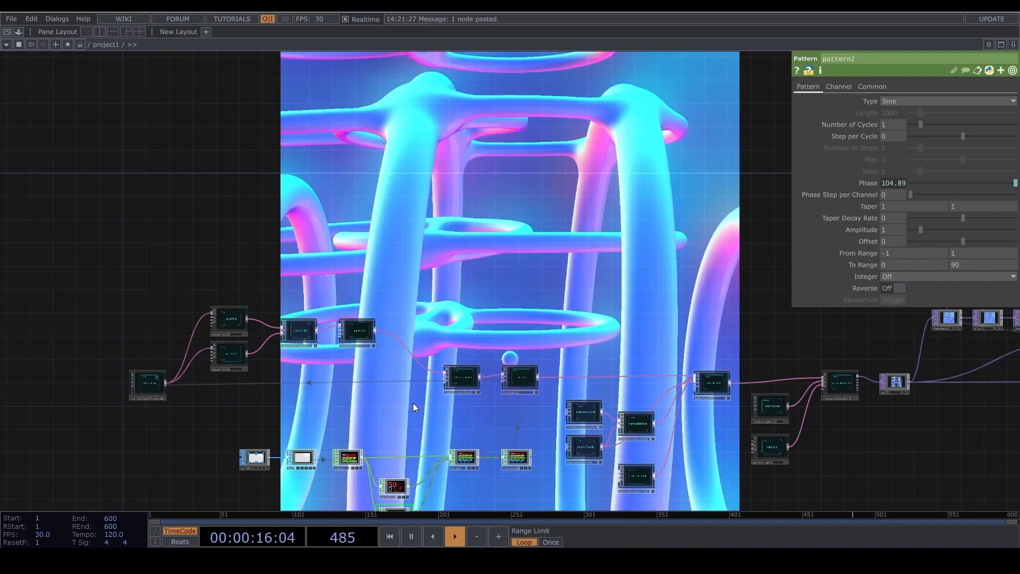
Step: Disconnect pattern1 and pattern2 from merge1, leaving only sopto1 feeding it
scroll(416, 401, up, 3)
scroll(410, 410, up, 2)
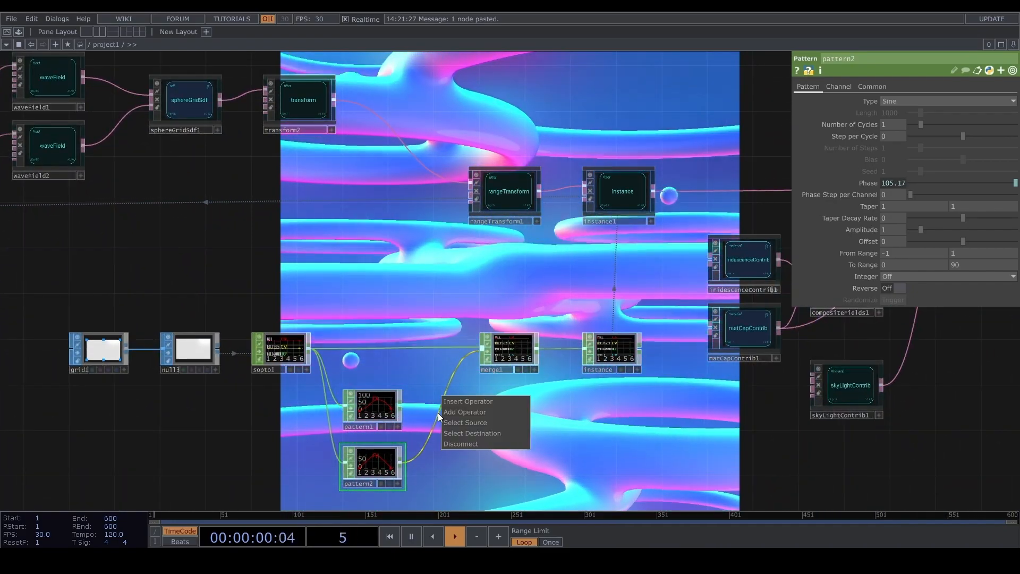
drag(423, 382, 210, 305)
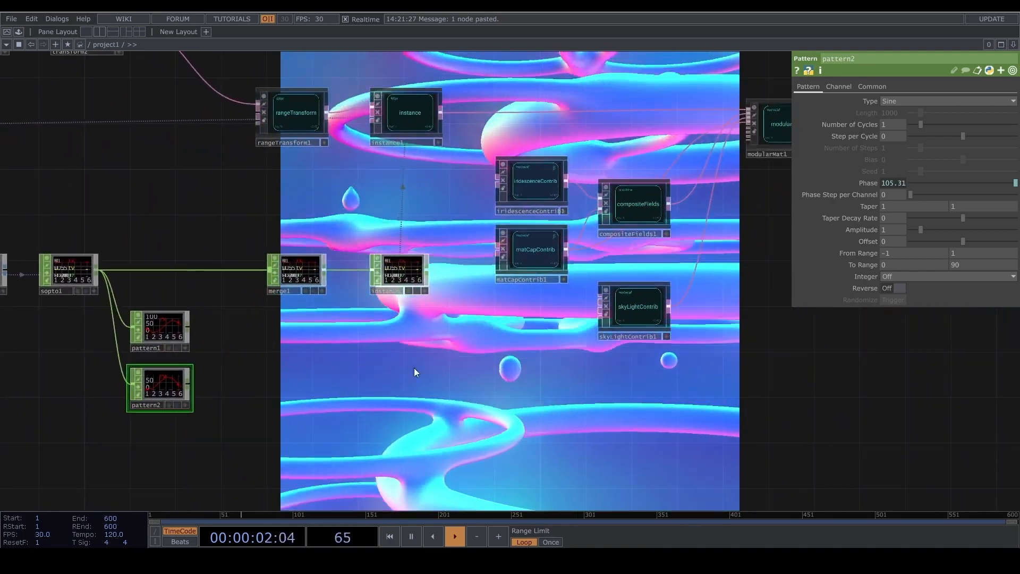
scroll(410, 367, down, 5)
scroll(378, 359, up, 5)
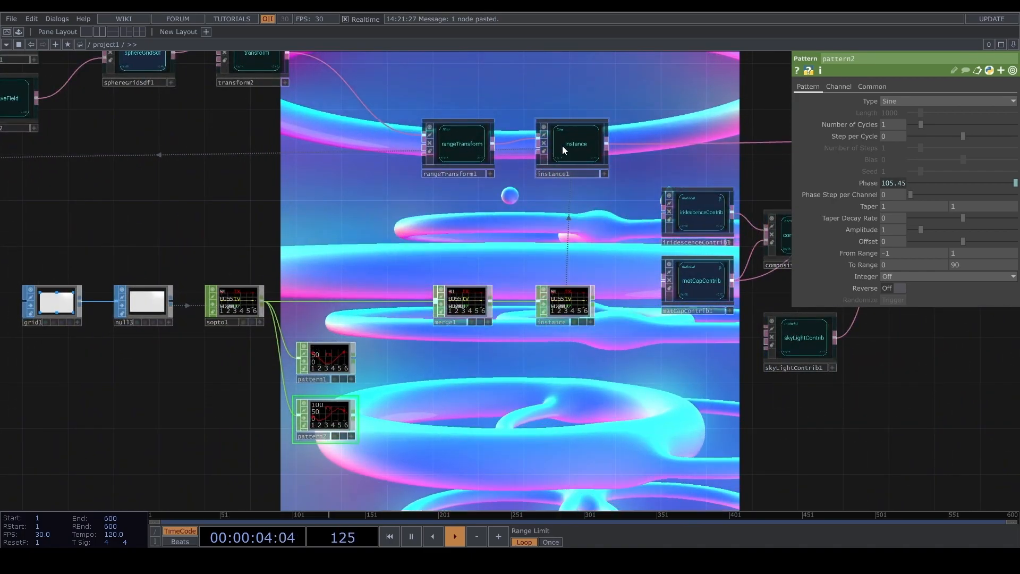
Step: Check the instance1 parameters and the overall network, and save the project
click(555, 147)
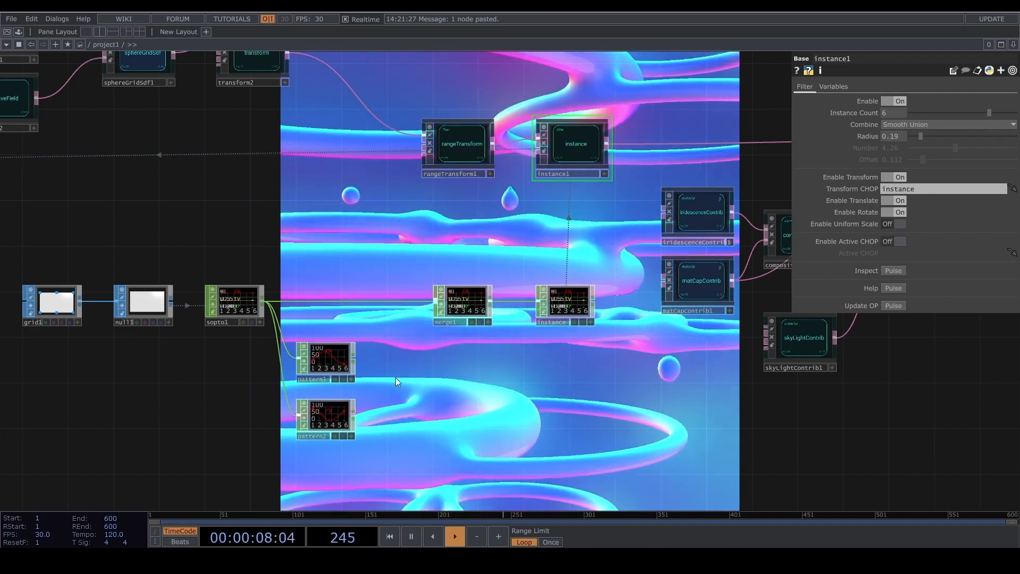
scroll(396, 377, down, 5)
scroll(322, 281, up, 5)
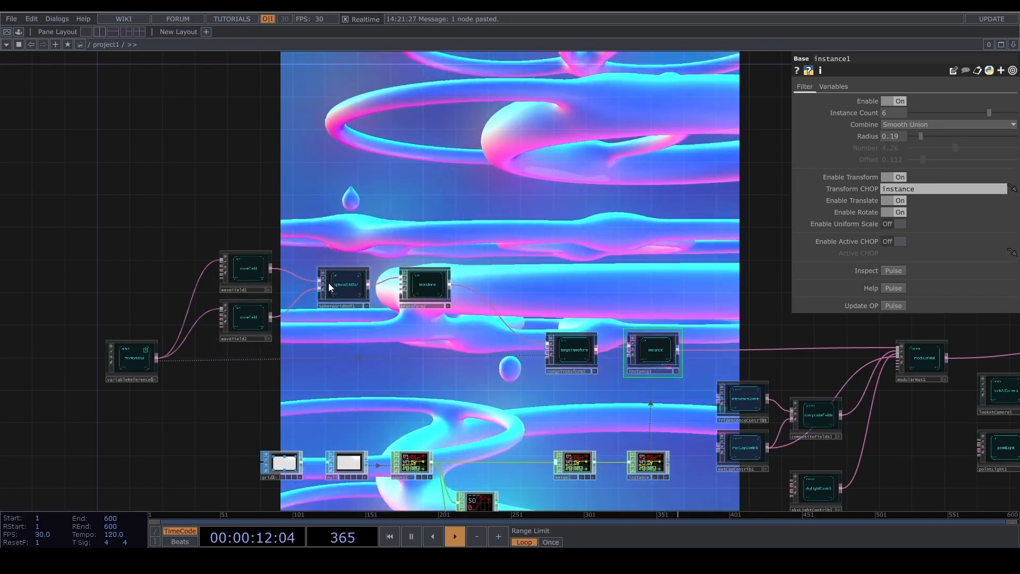
scroll(372, 303, down, 5)
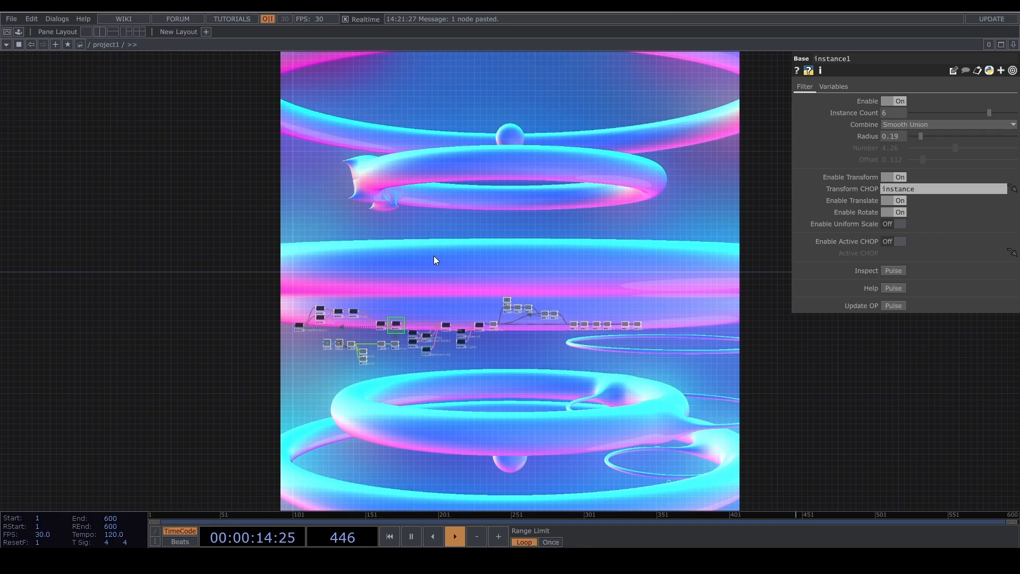
key(ctrl+s)
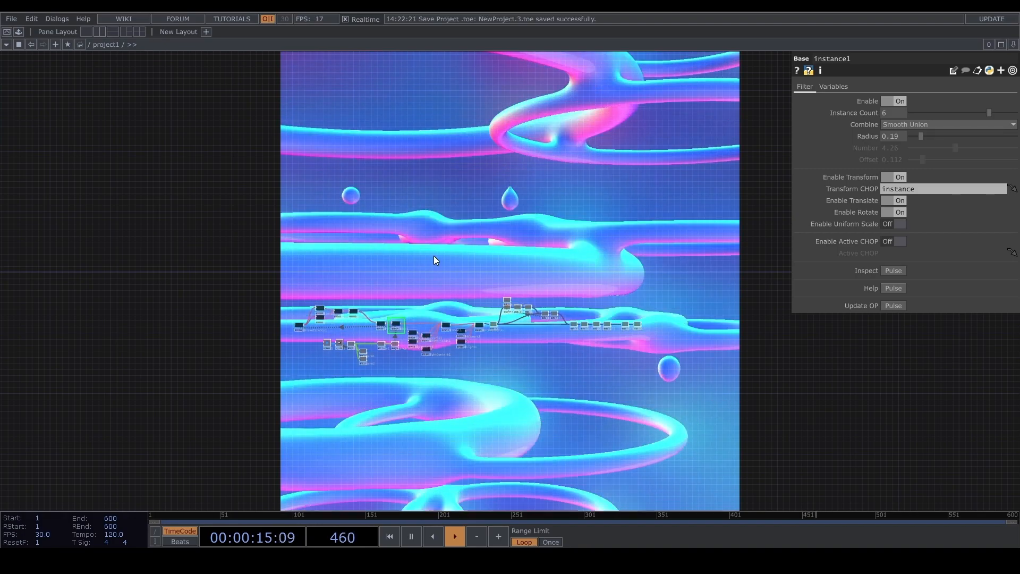
Step: Try 16-bit float (RGBA) and 32-bit float (RGBA) as the Pixel Format of raymarchRender3D
scroll(488, 295, up, 5)
drag(578, 234, 467, 189)
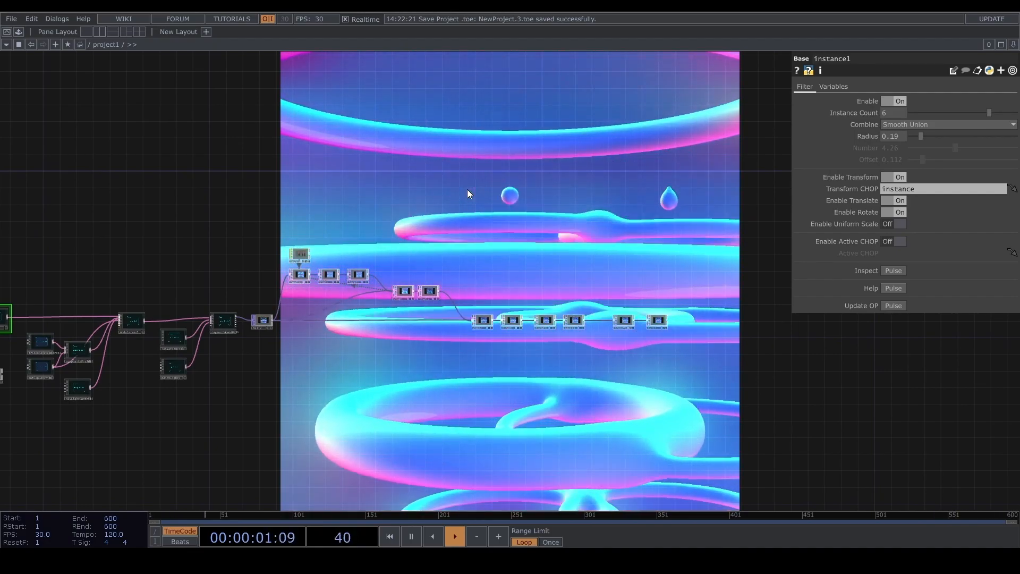
scroll(290, 215, up, 3)
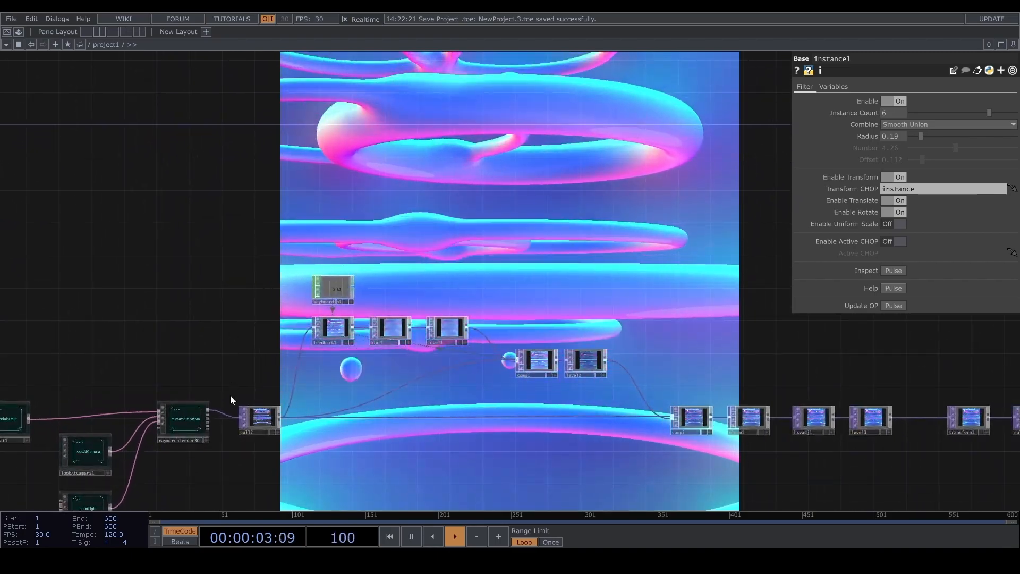
scroll(231, 382, up, 2)
click(157, 433)
click(921, 123)
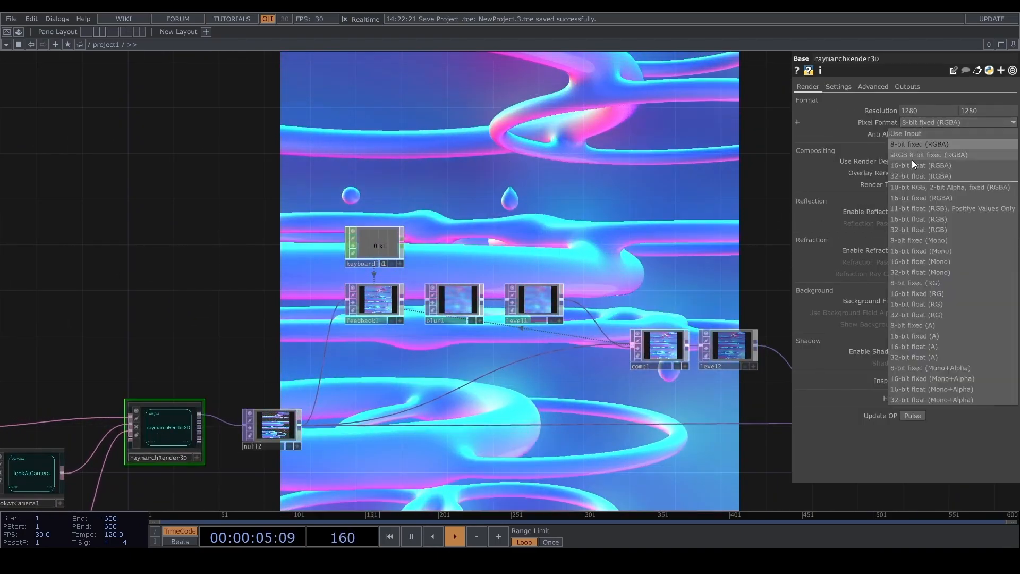
click(910, 165)
click(919, 123)
click(913, 175)
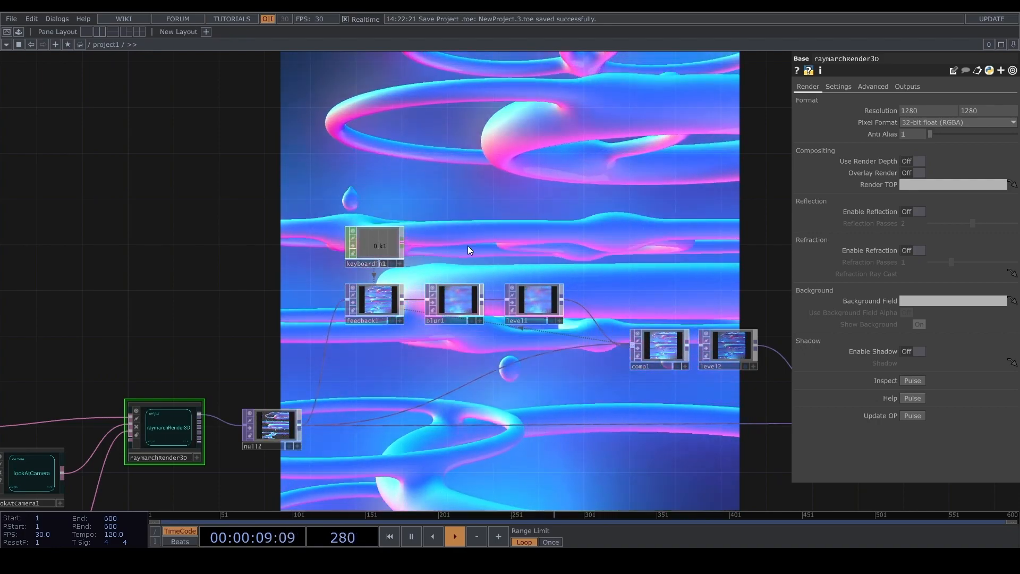
Step: Return raymarchRender3D's Pixel Format to 8-bit fixed (RGBA)
click(918, 123)
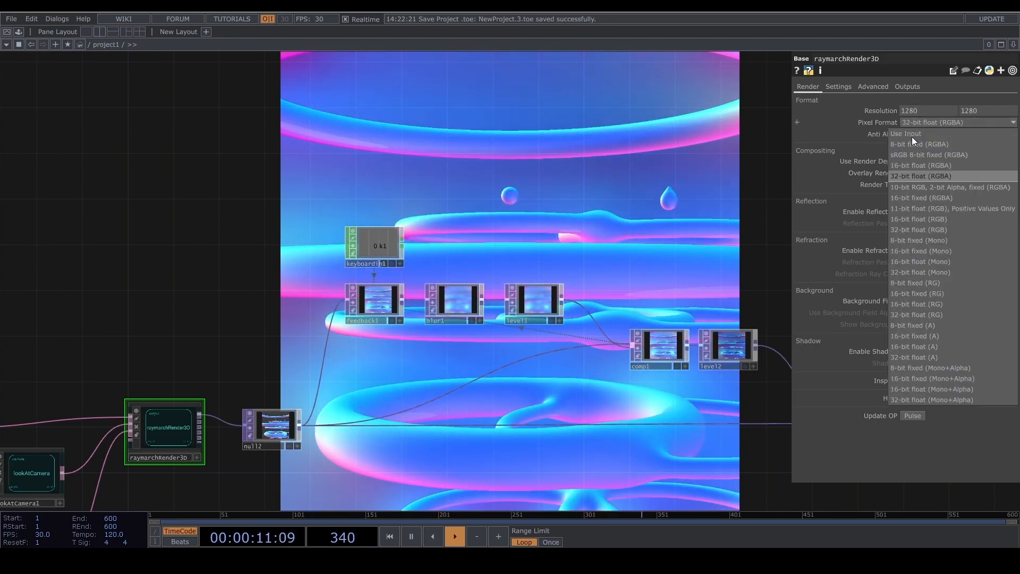
click(907, 145)
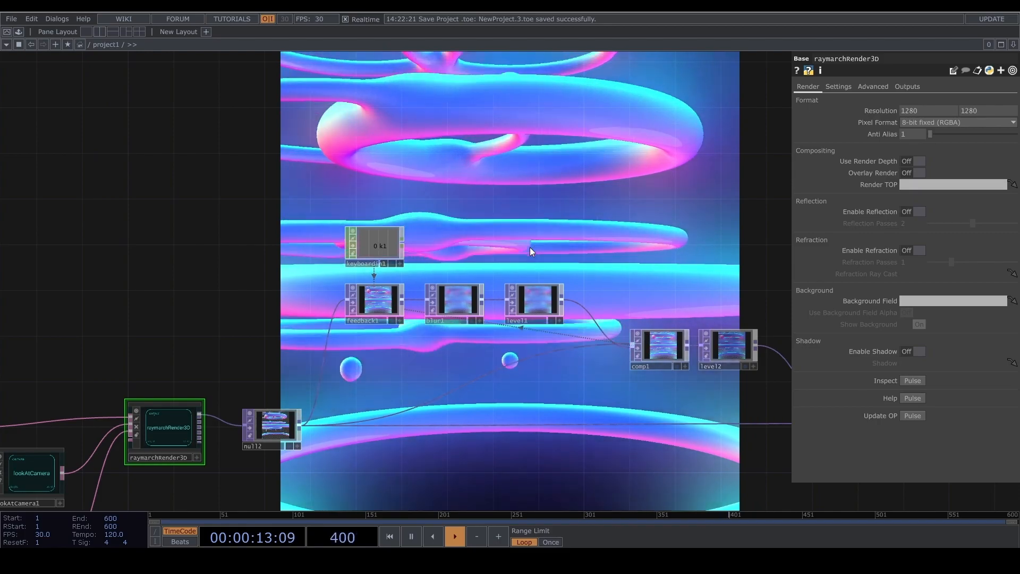
scroll(529, 247, down, 5)
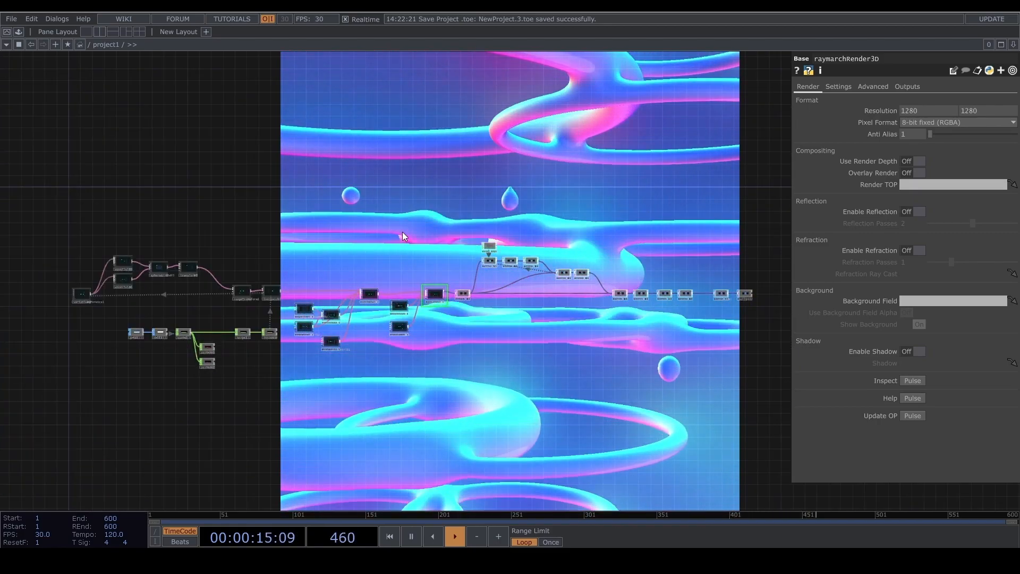